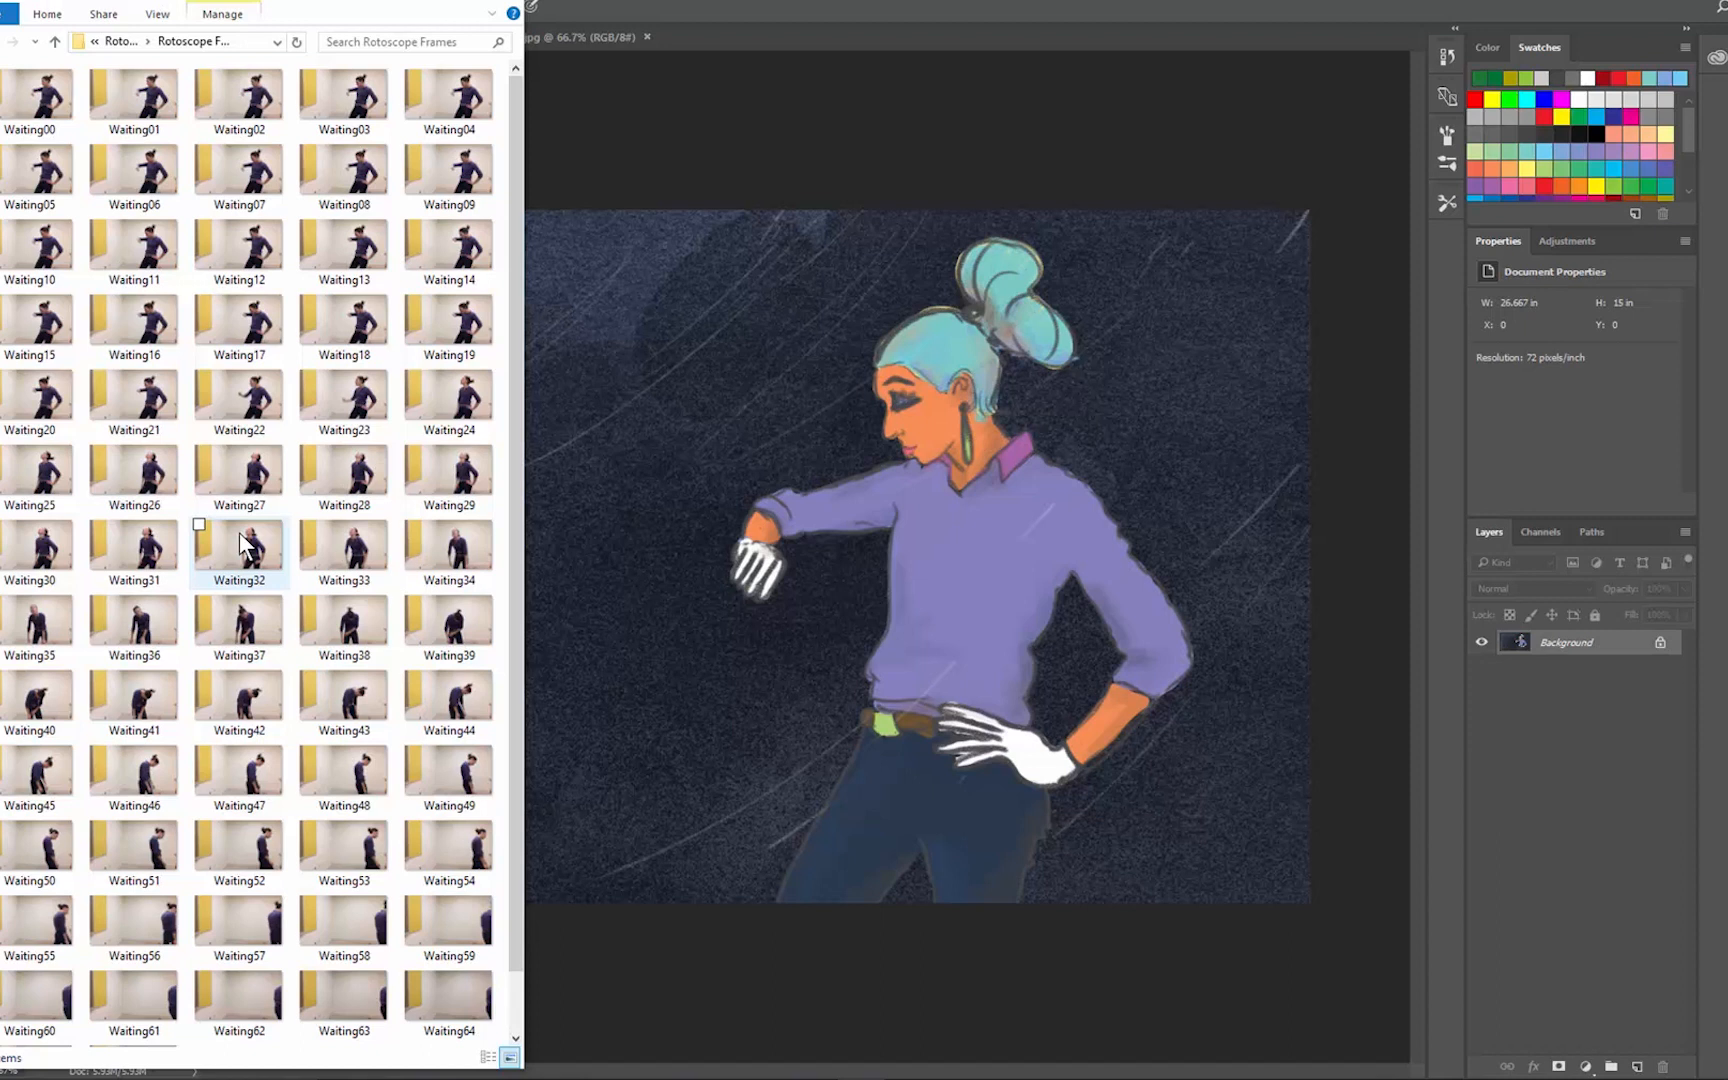
# Step: Switch to Photoshop and view the watercolor background and sand texture documents, returning to Waiting02.jpg
pyautogui.click(694, 586)
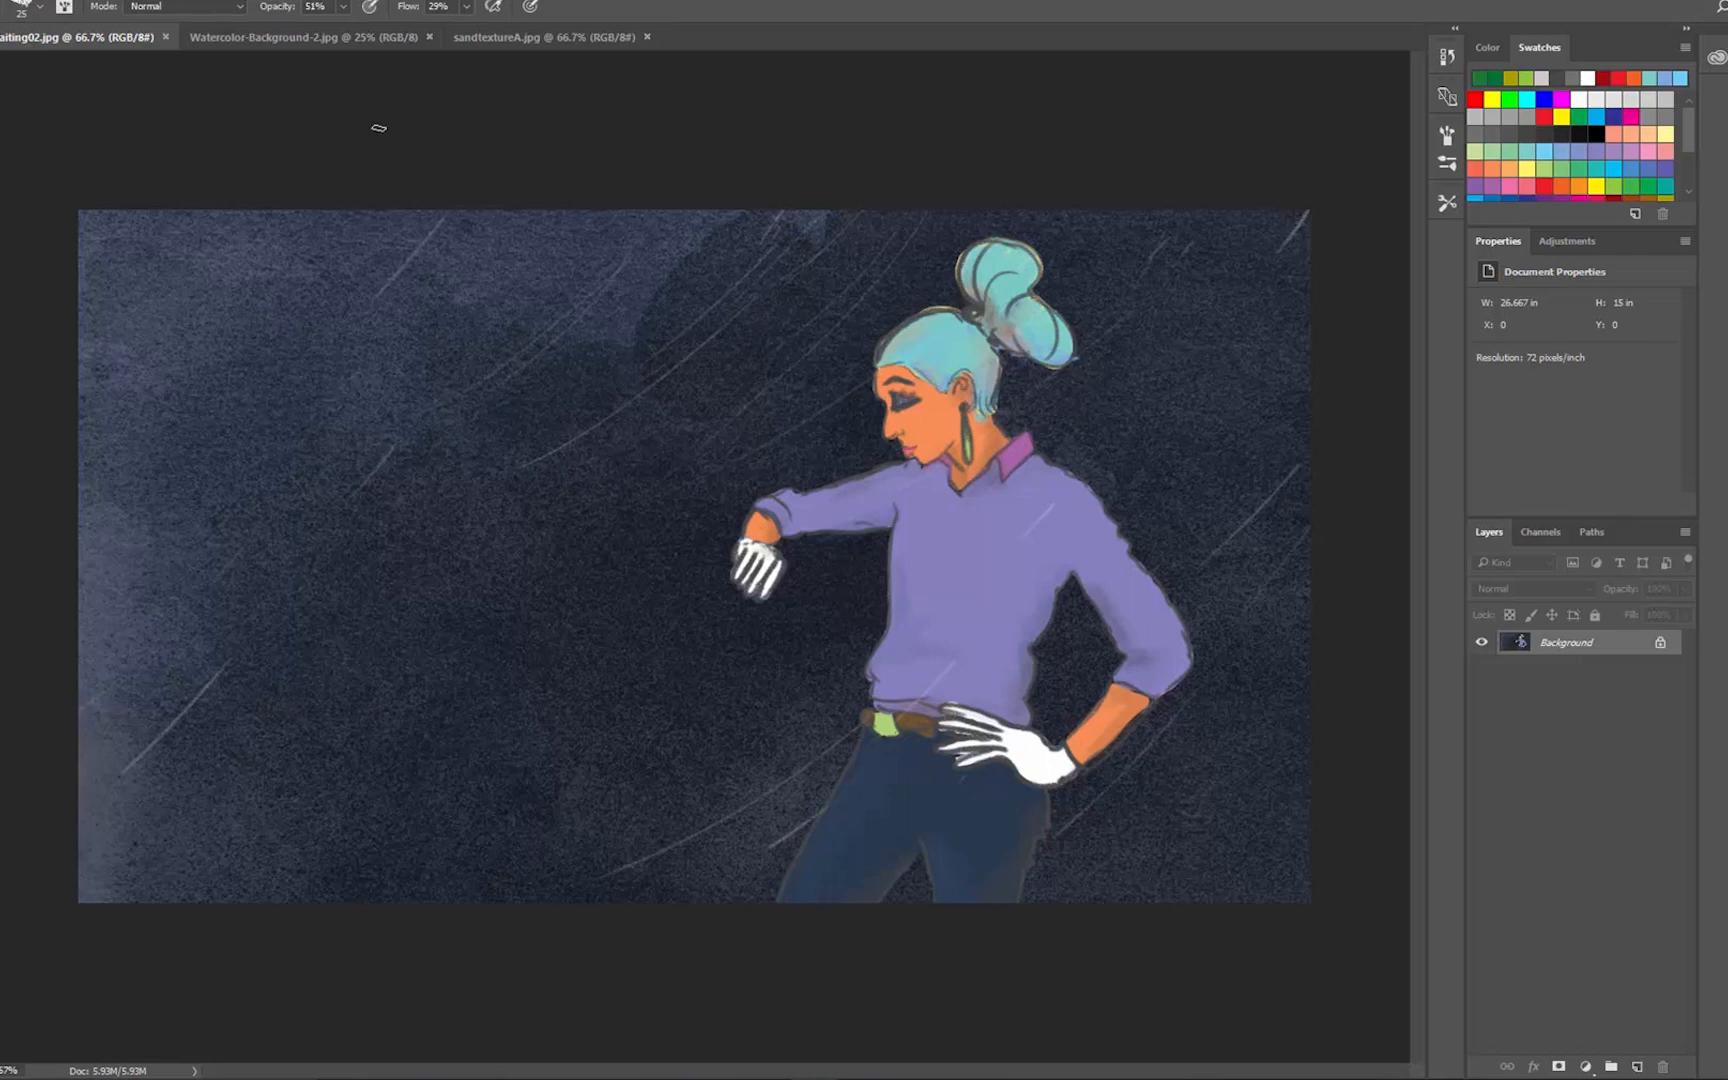
pyautogui.click(231, 34)
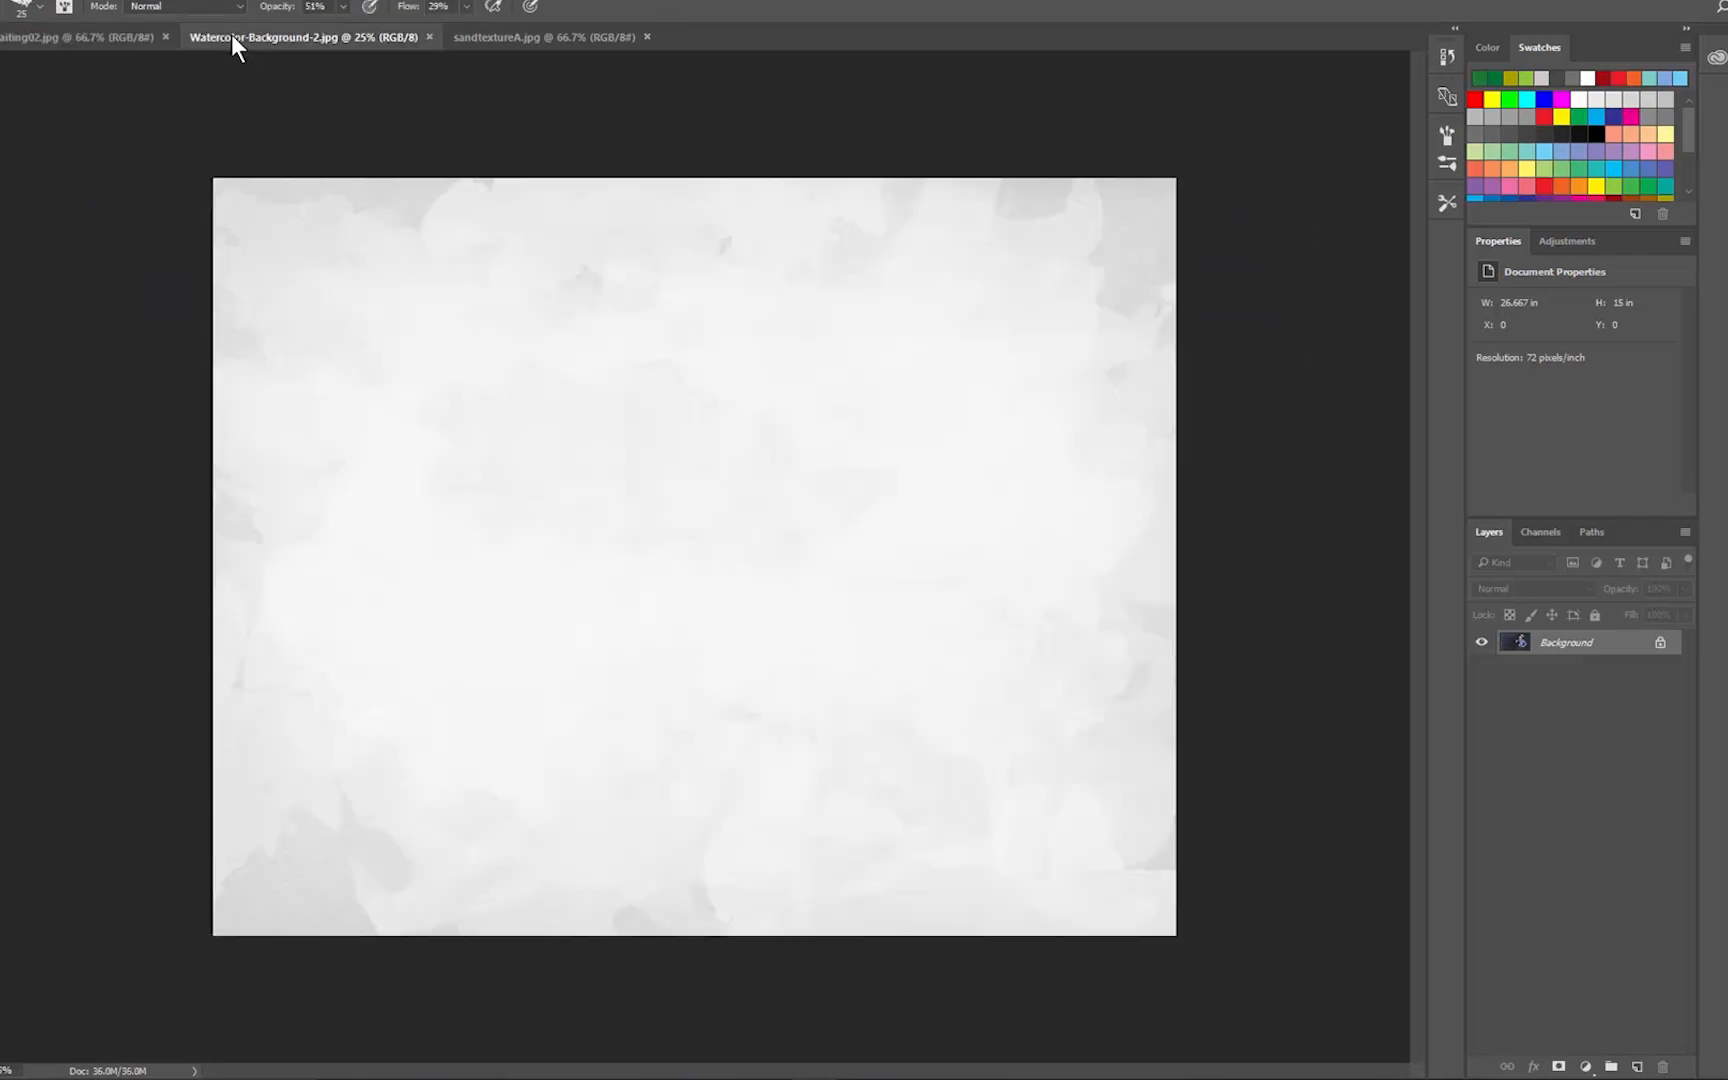
pyautogui.click(504, 35)
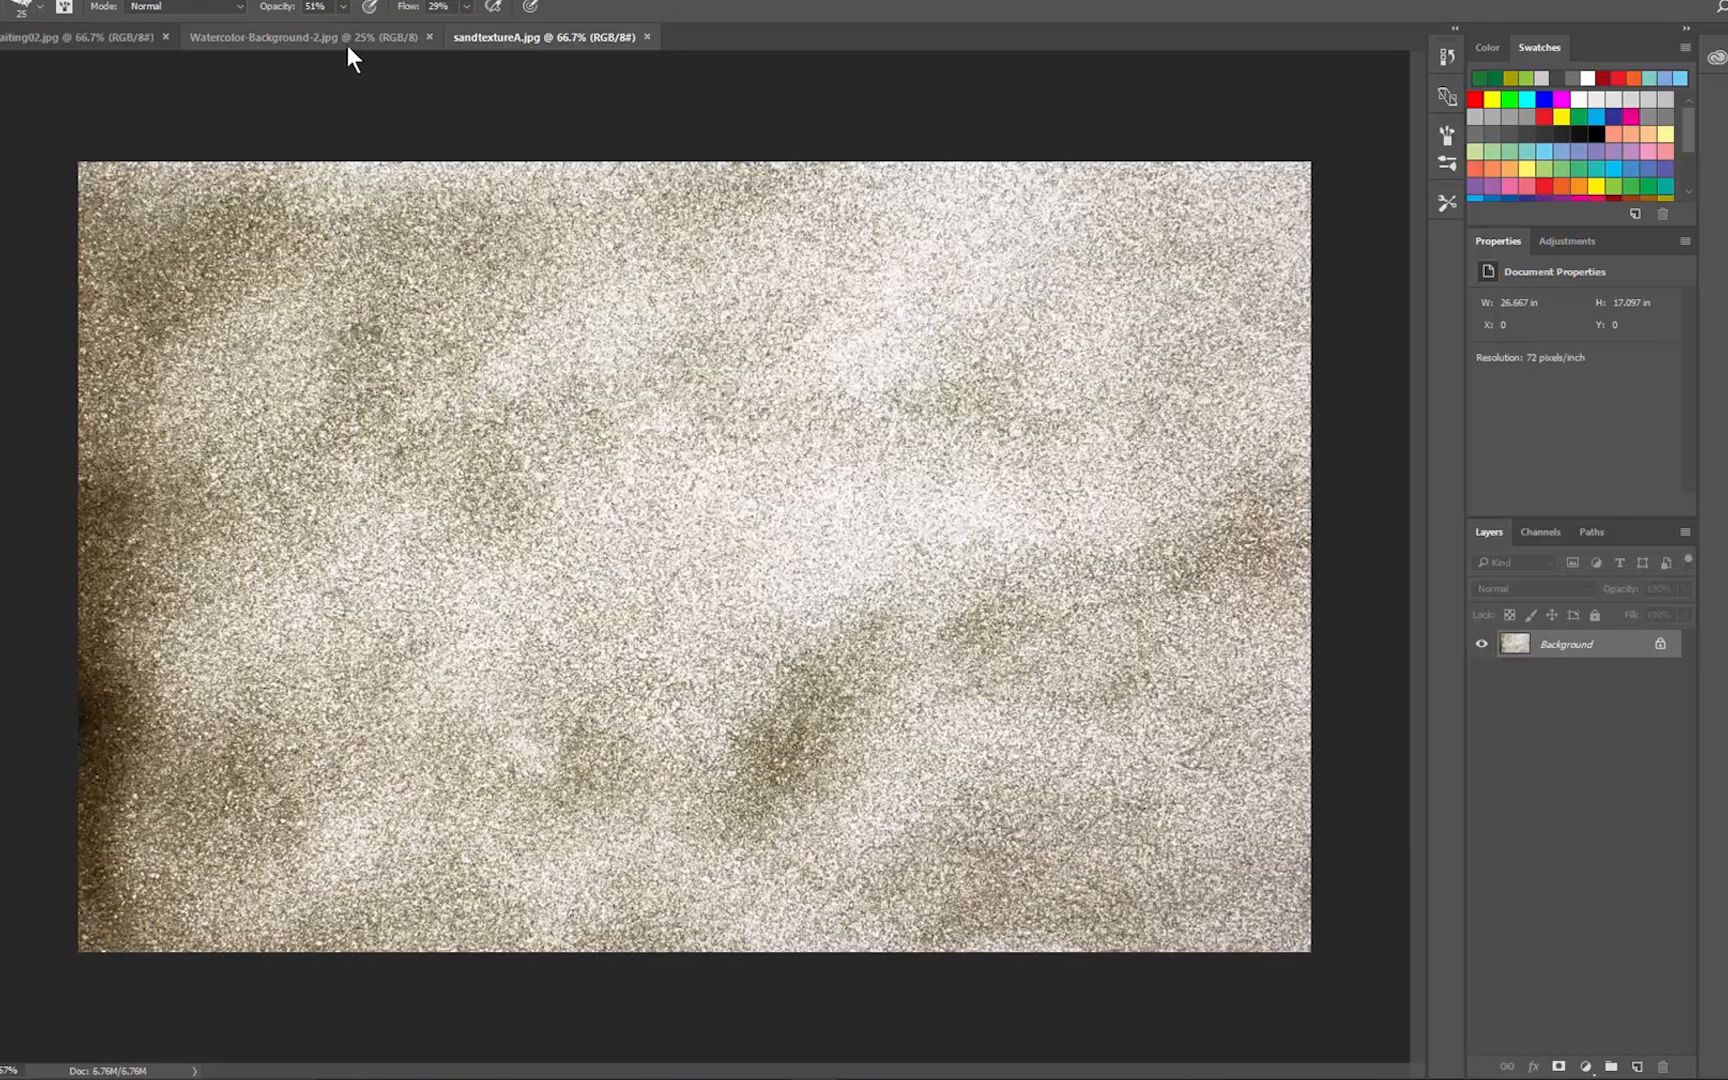
pyautogui.click(42, 42)
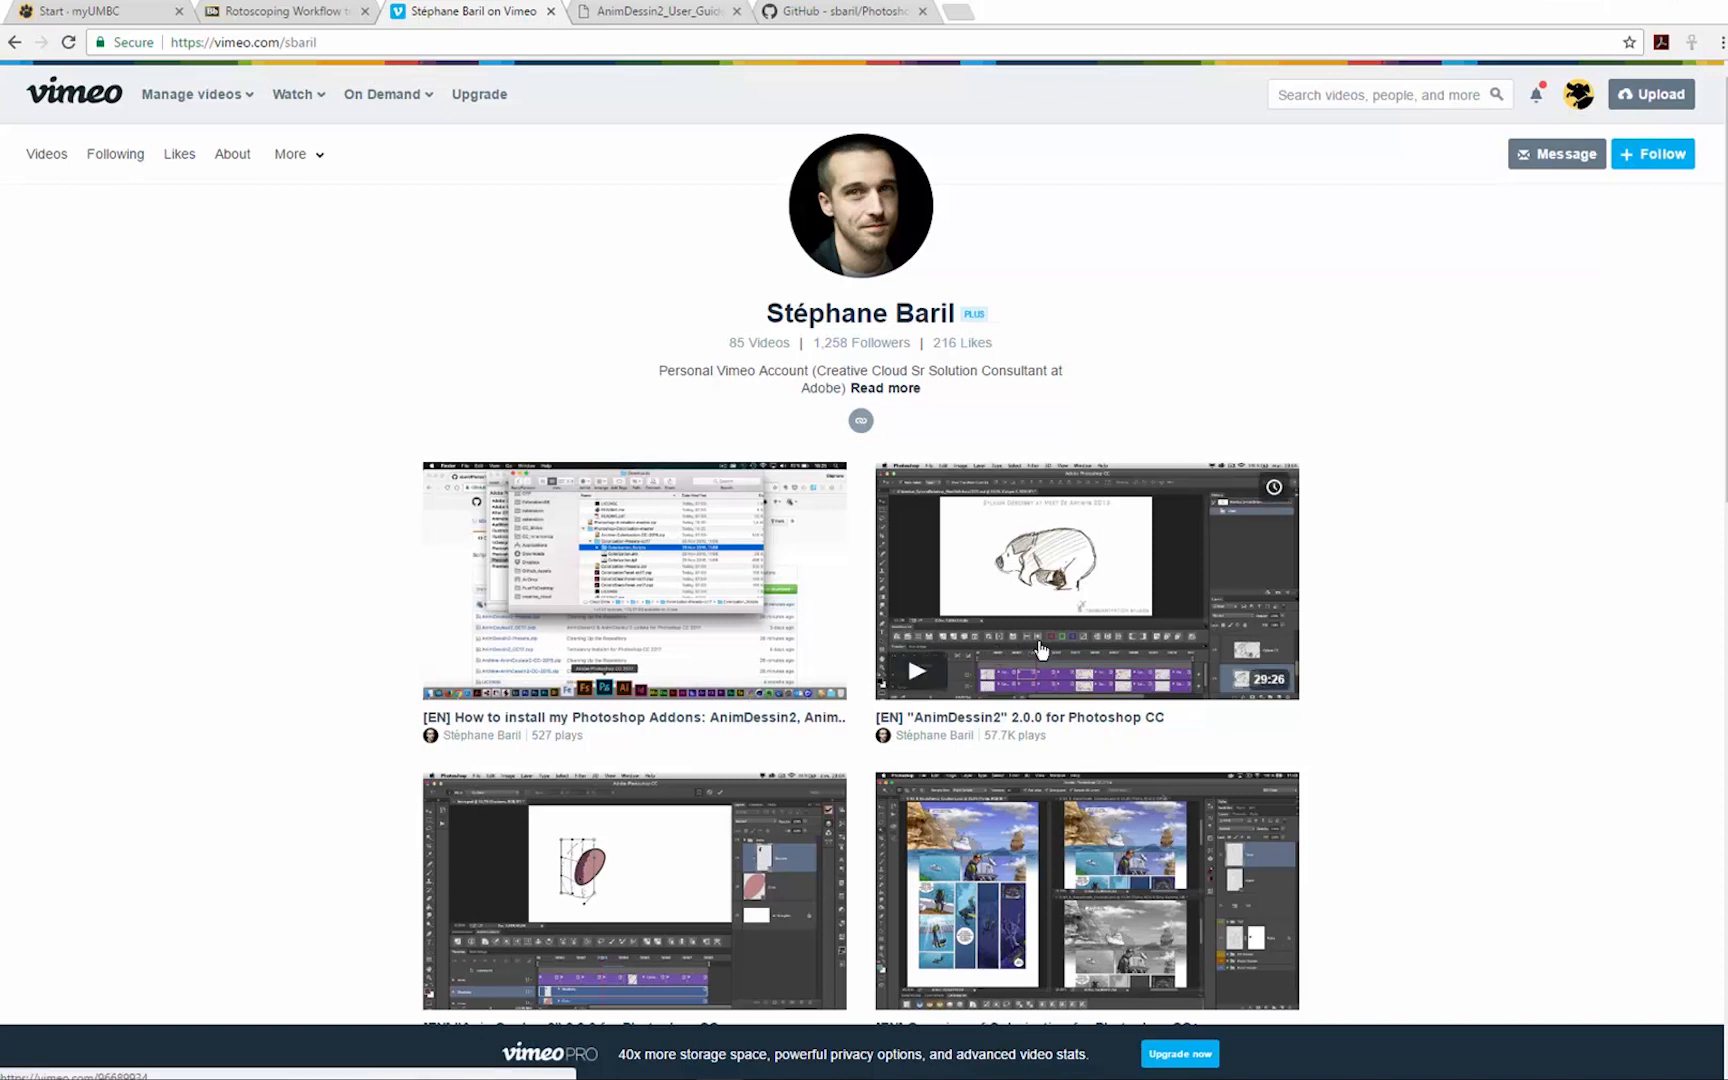
# Step: Review the AnimDessin2 User Guide and the installation instructions on the Photoshop-Animation GitHub page
pyautogui.click(632, 18)
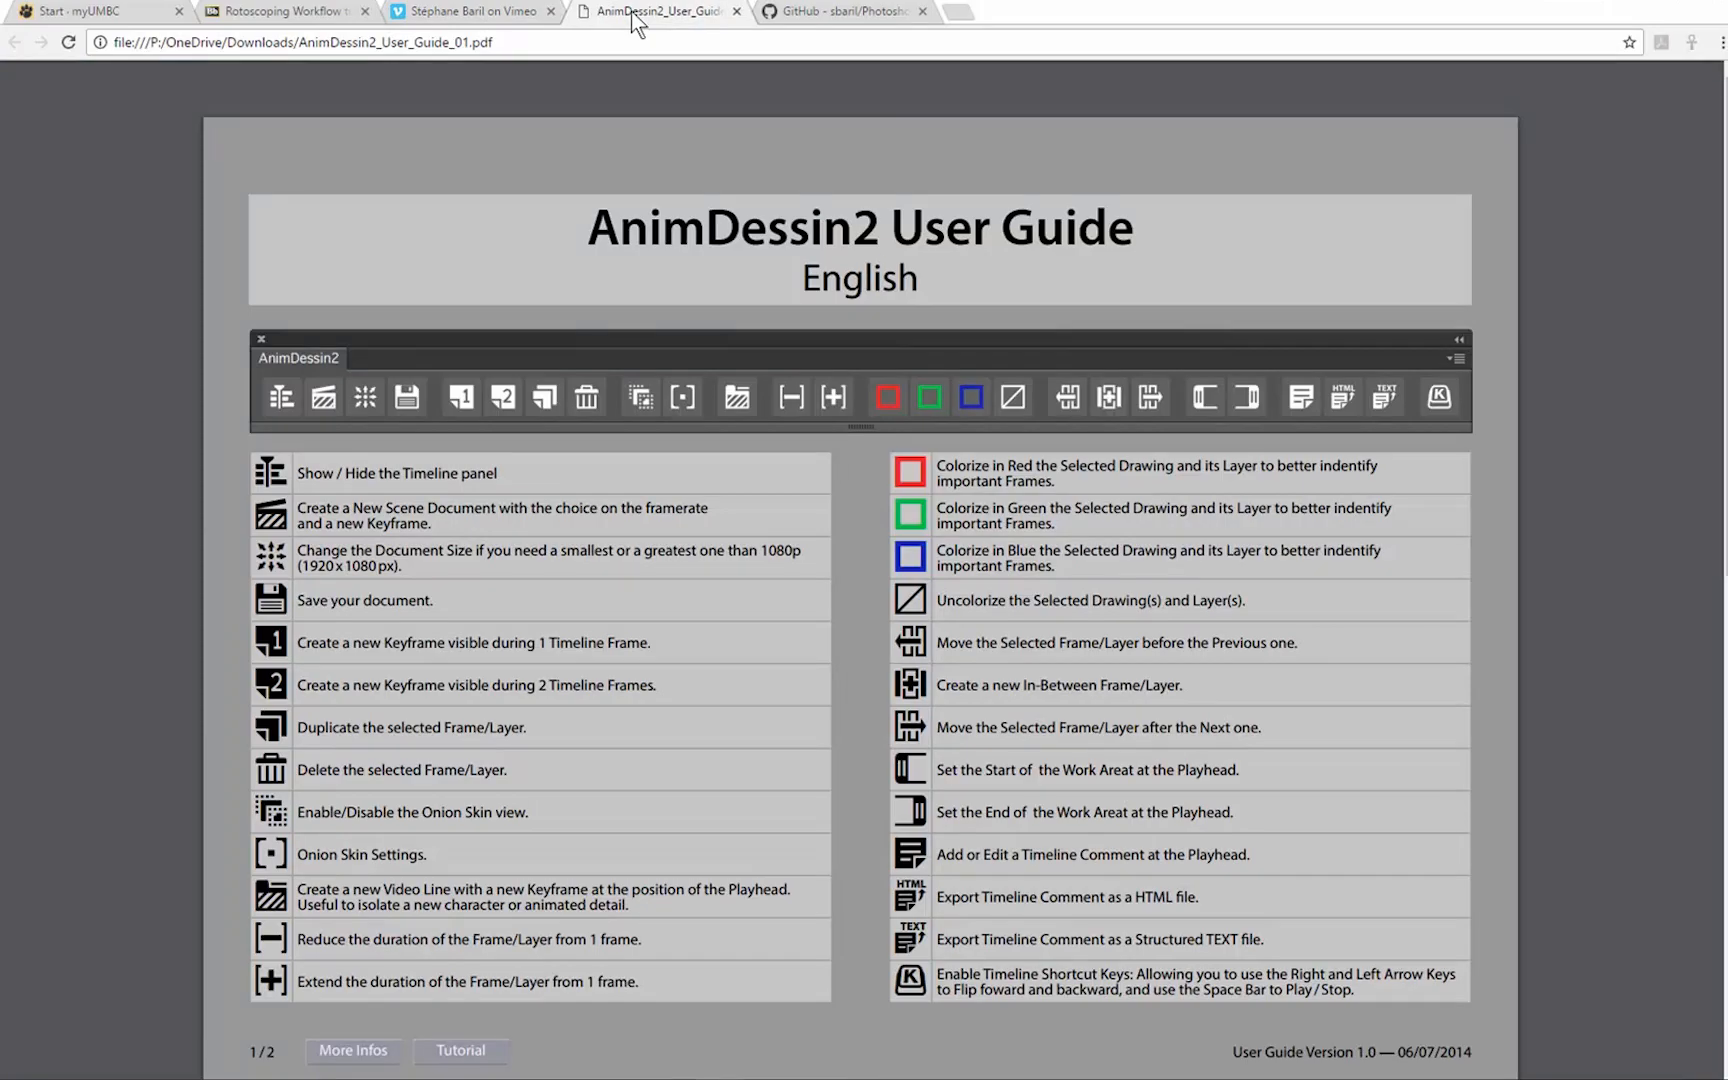
pyautogui.click(850, 18)
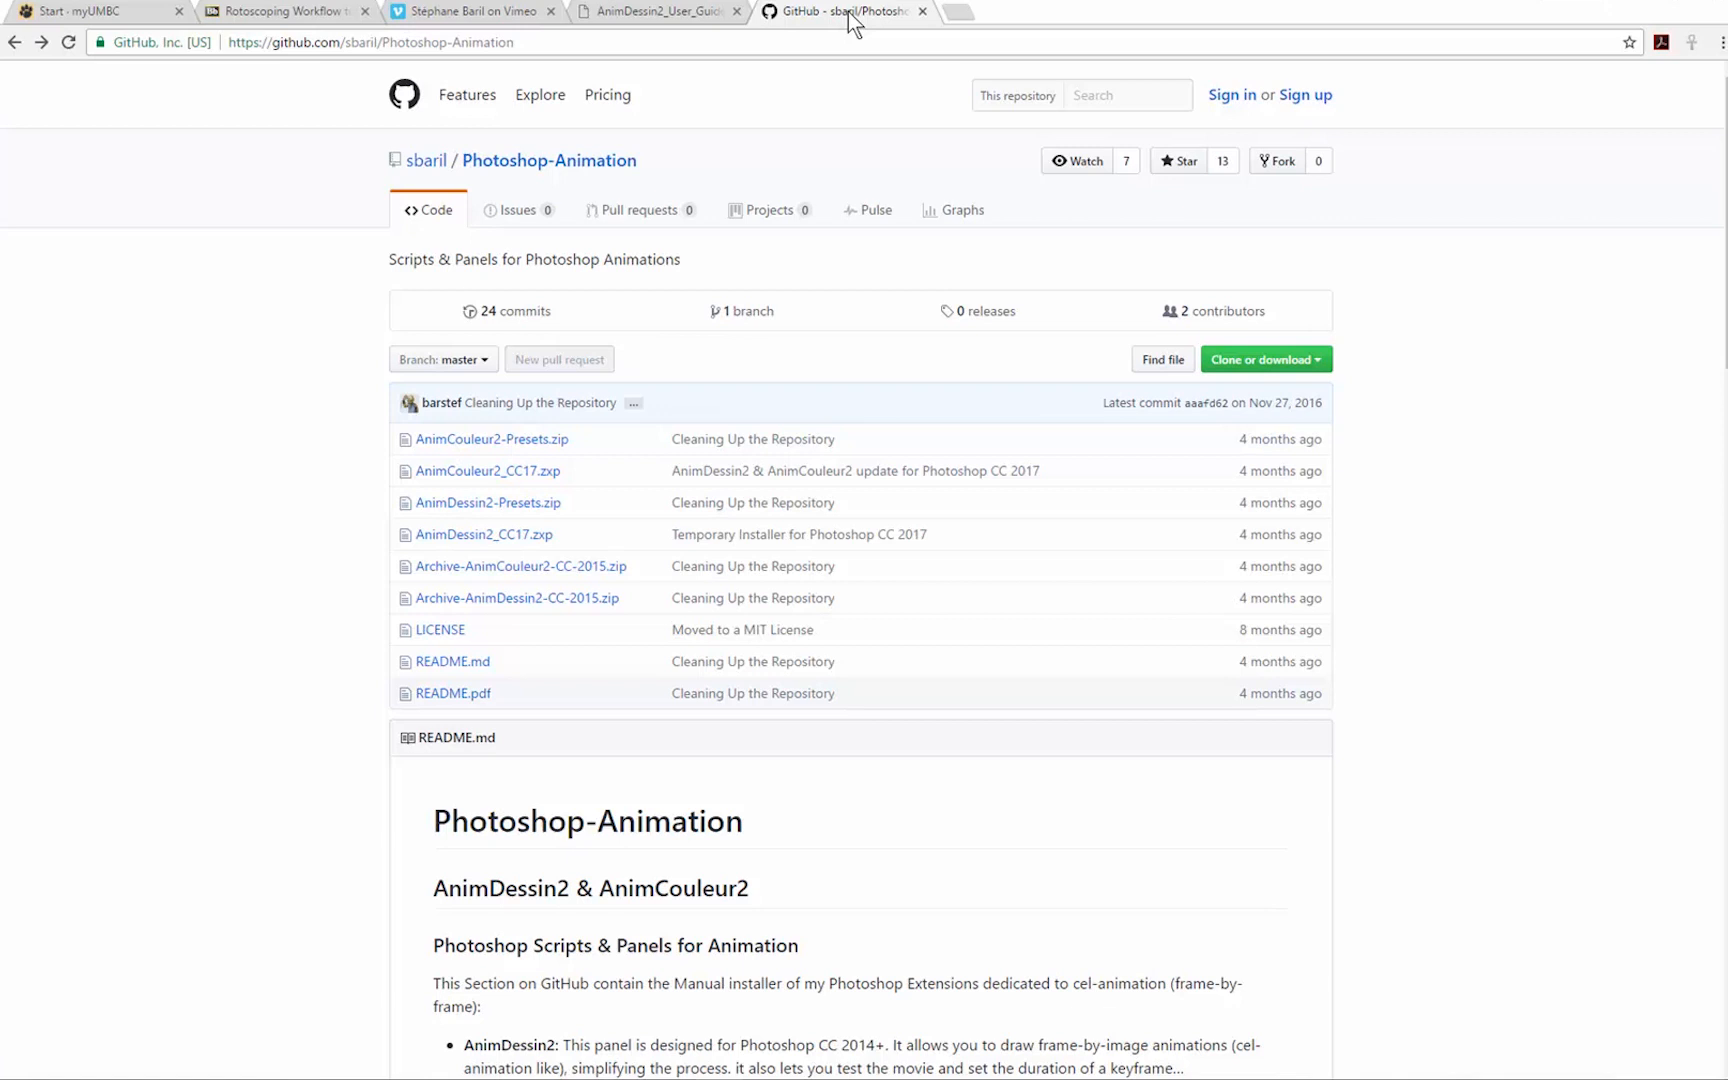
pyautogui.scroll(-5, 680, 600)
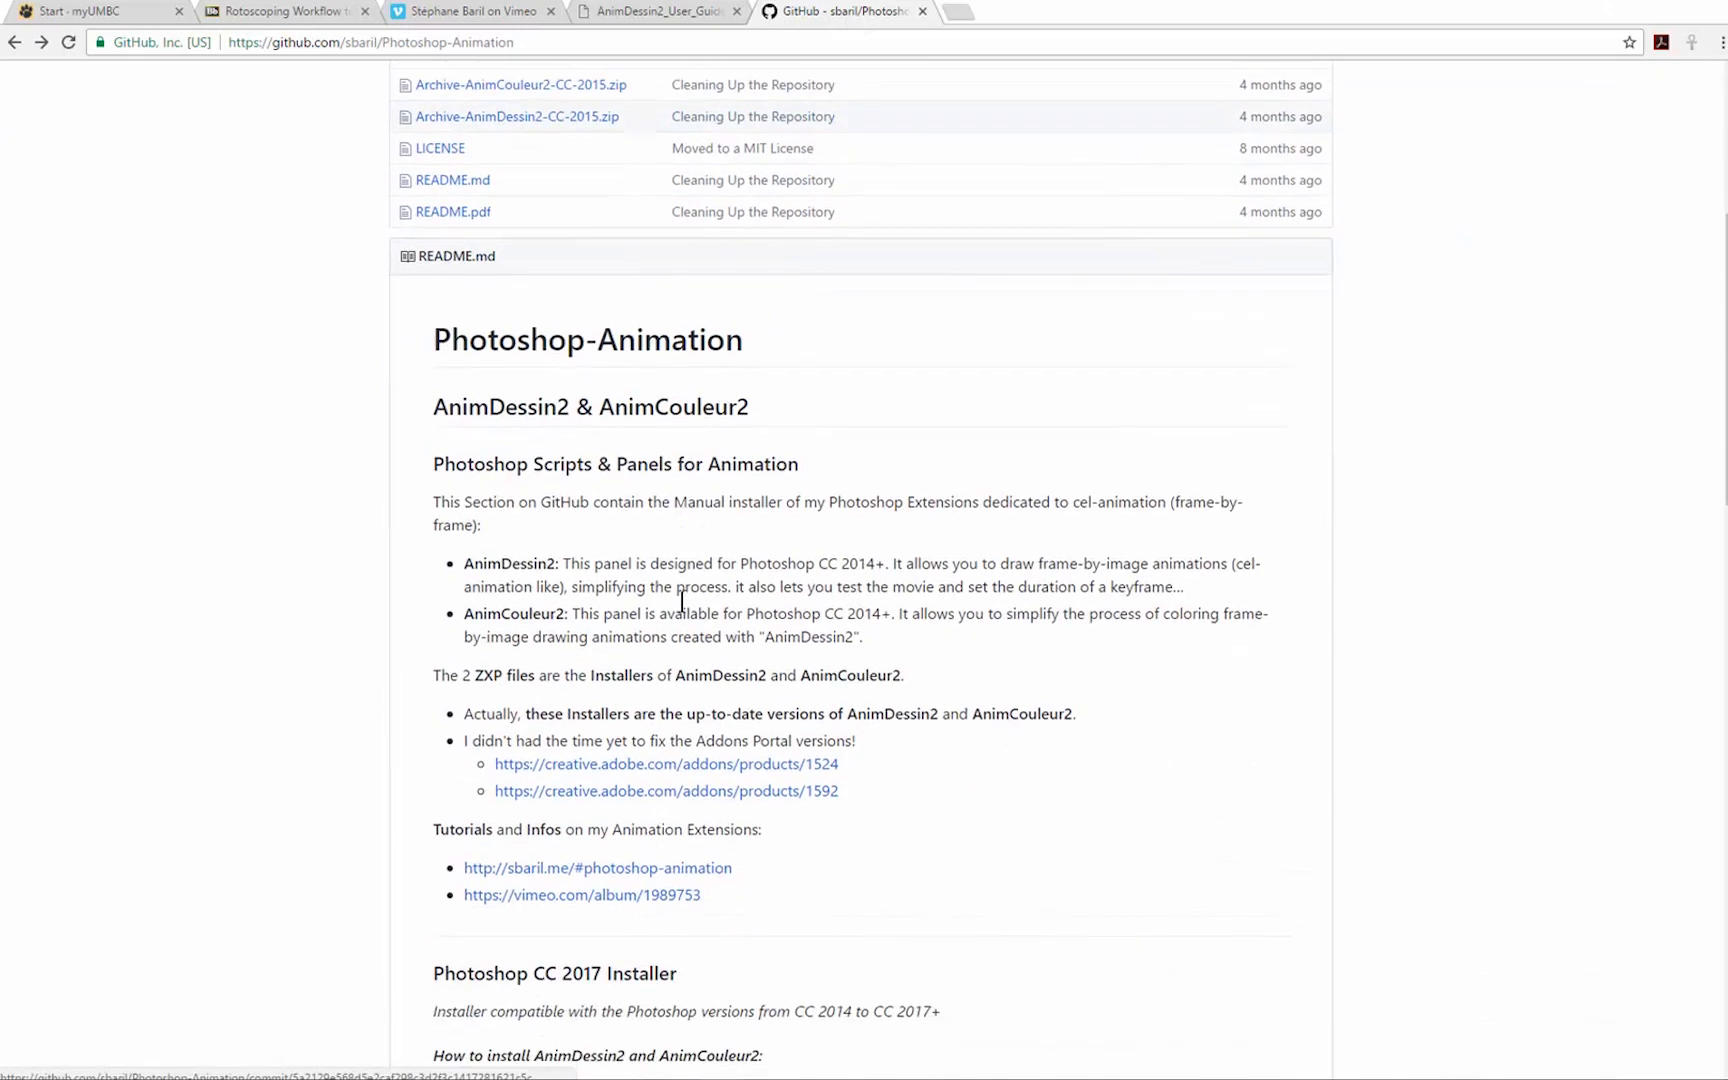
pyautogui.scroll(-10, 681, 601)
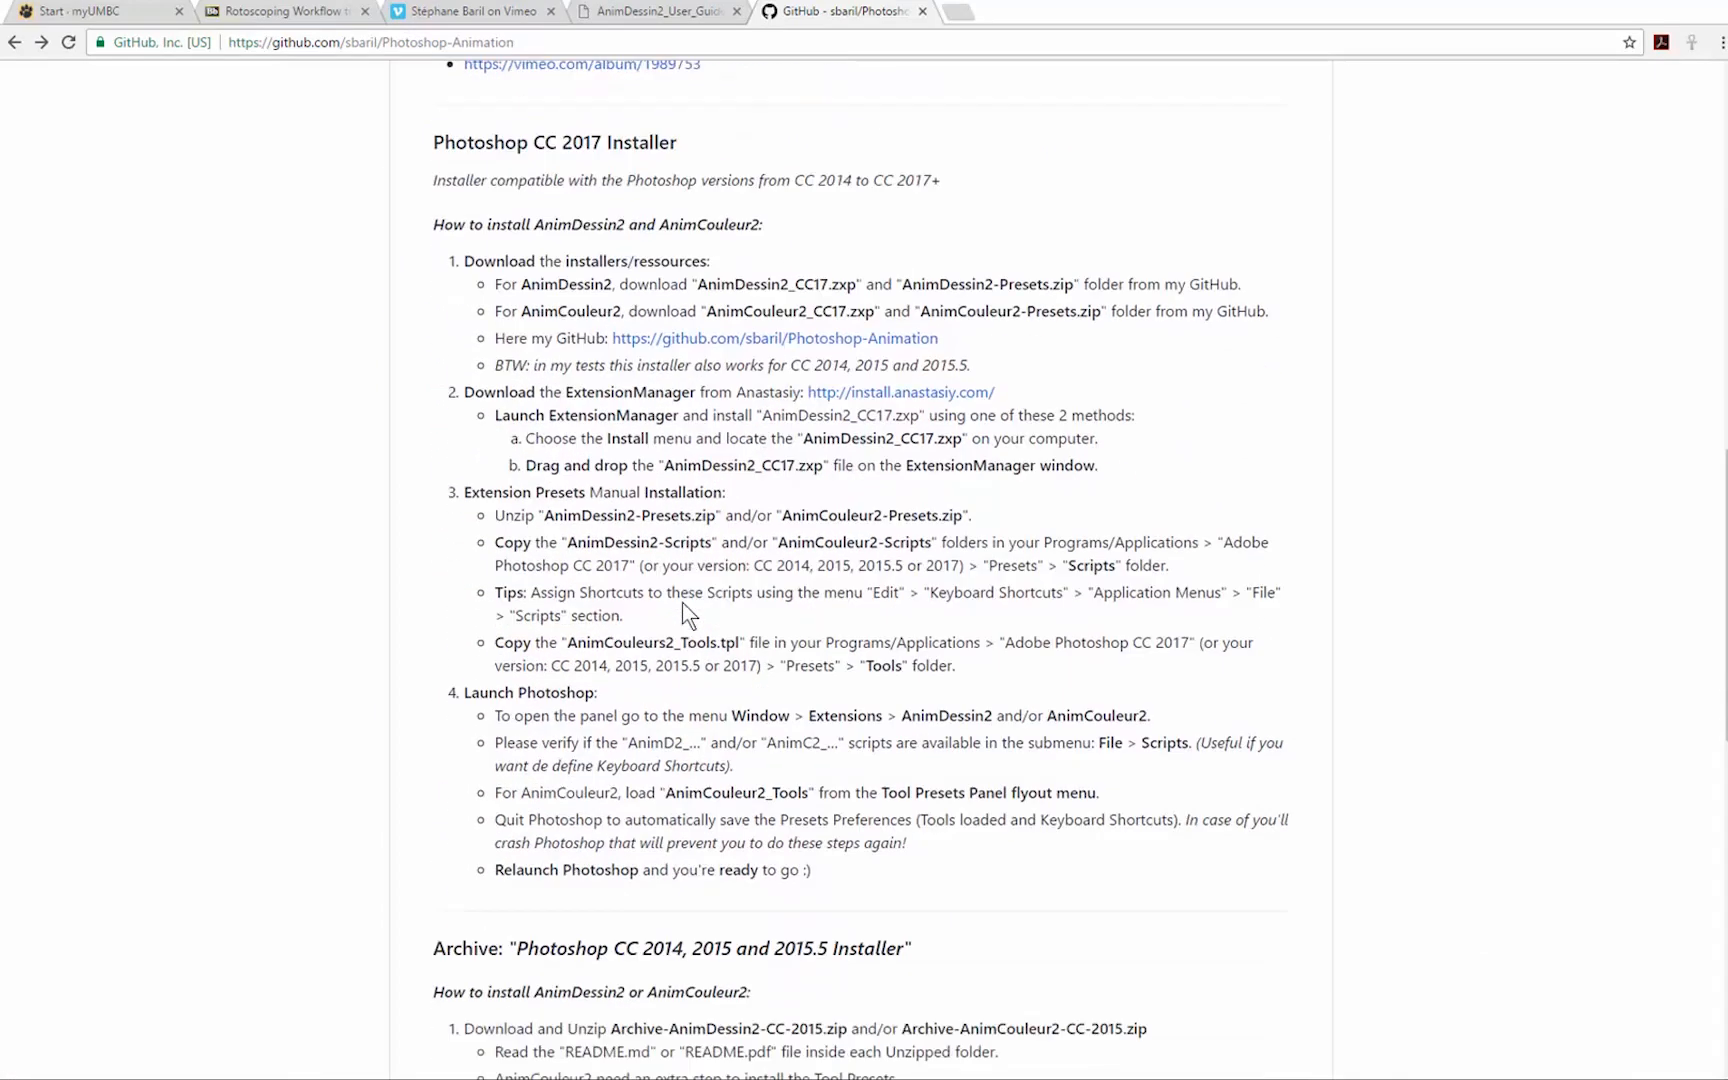
pyautogui.click(482, 15)
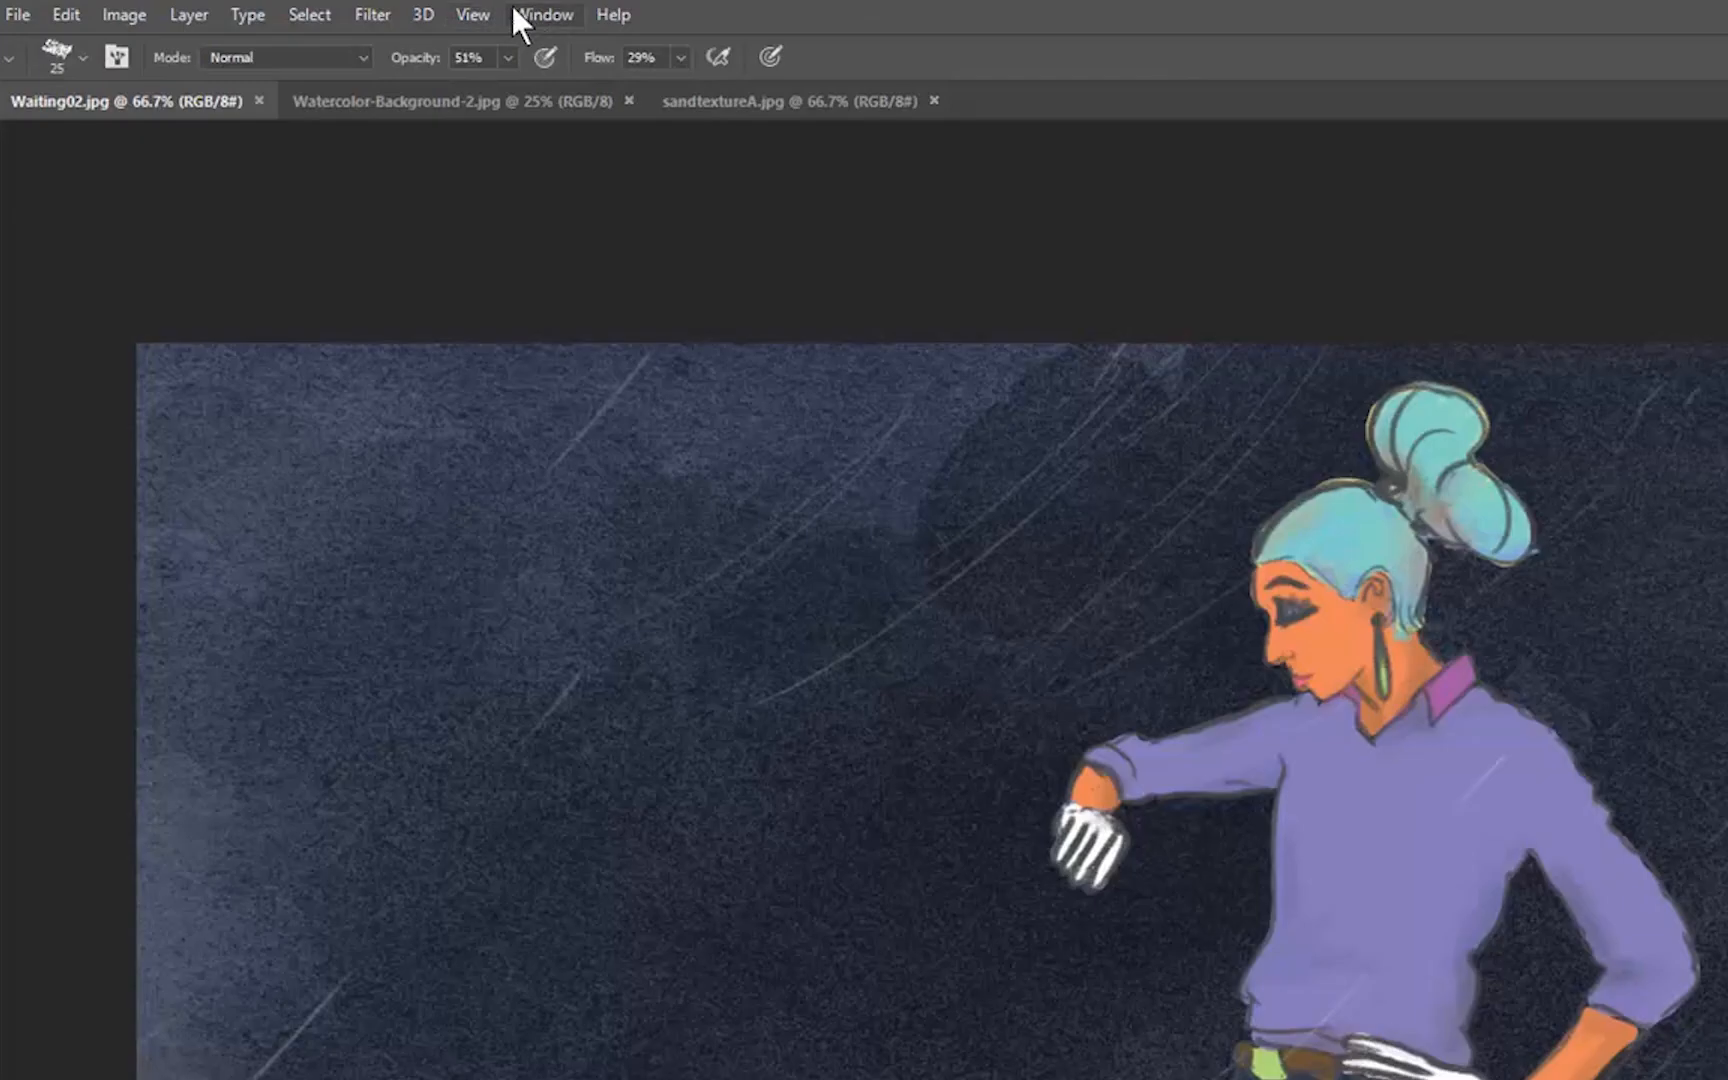
# Step: Display the Timeline and the AnimDessin2 extension, docking AnimDessin2 directly above the Timeline
pyautogui.click(529, 15)
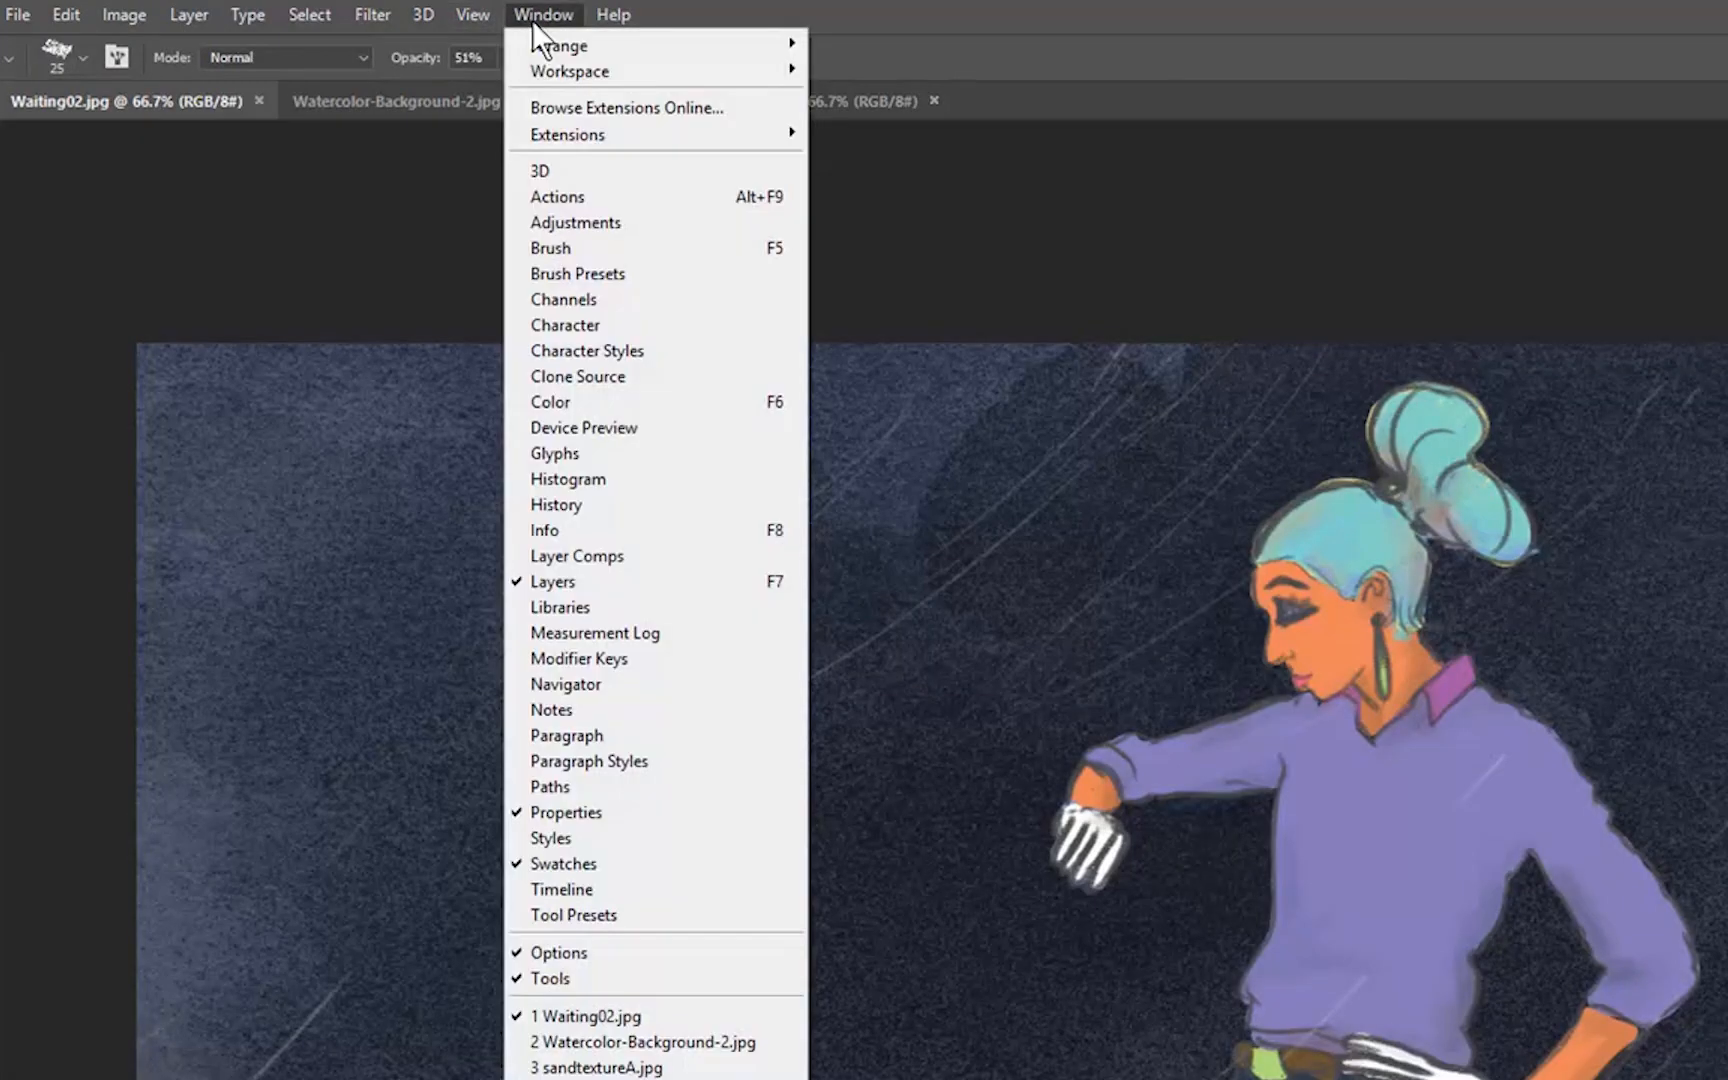
pyautogui.click(690, 887)
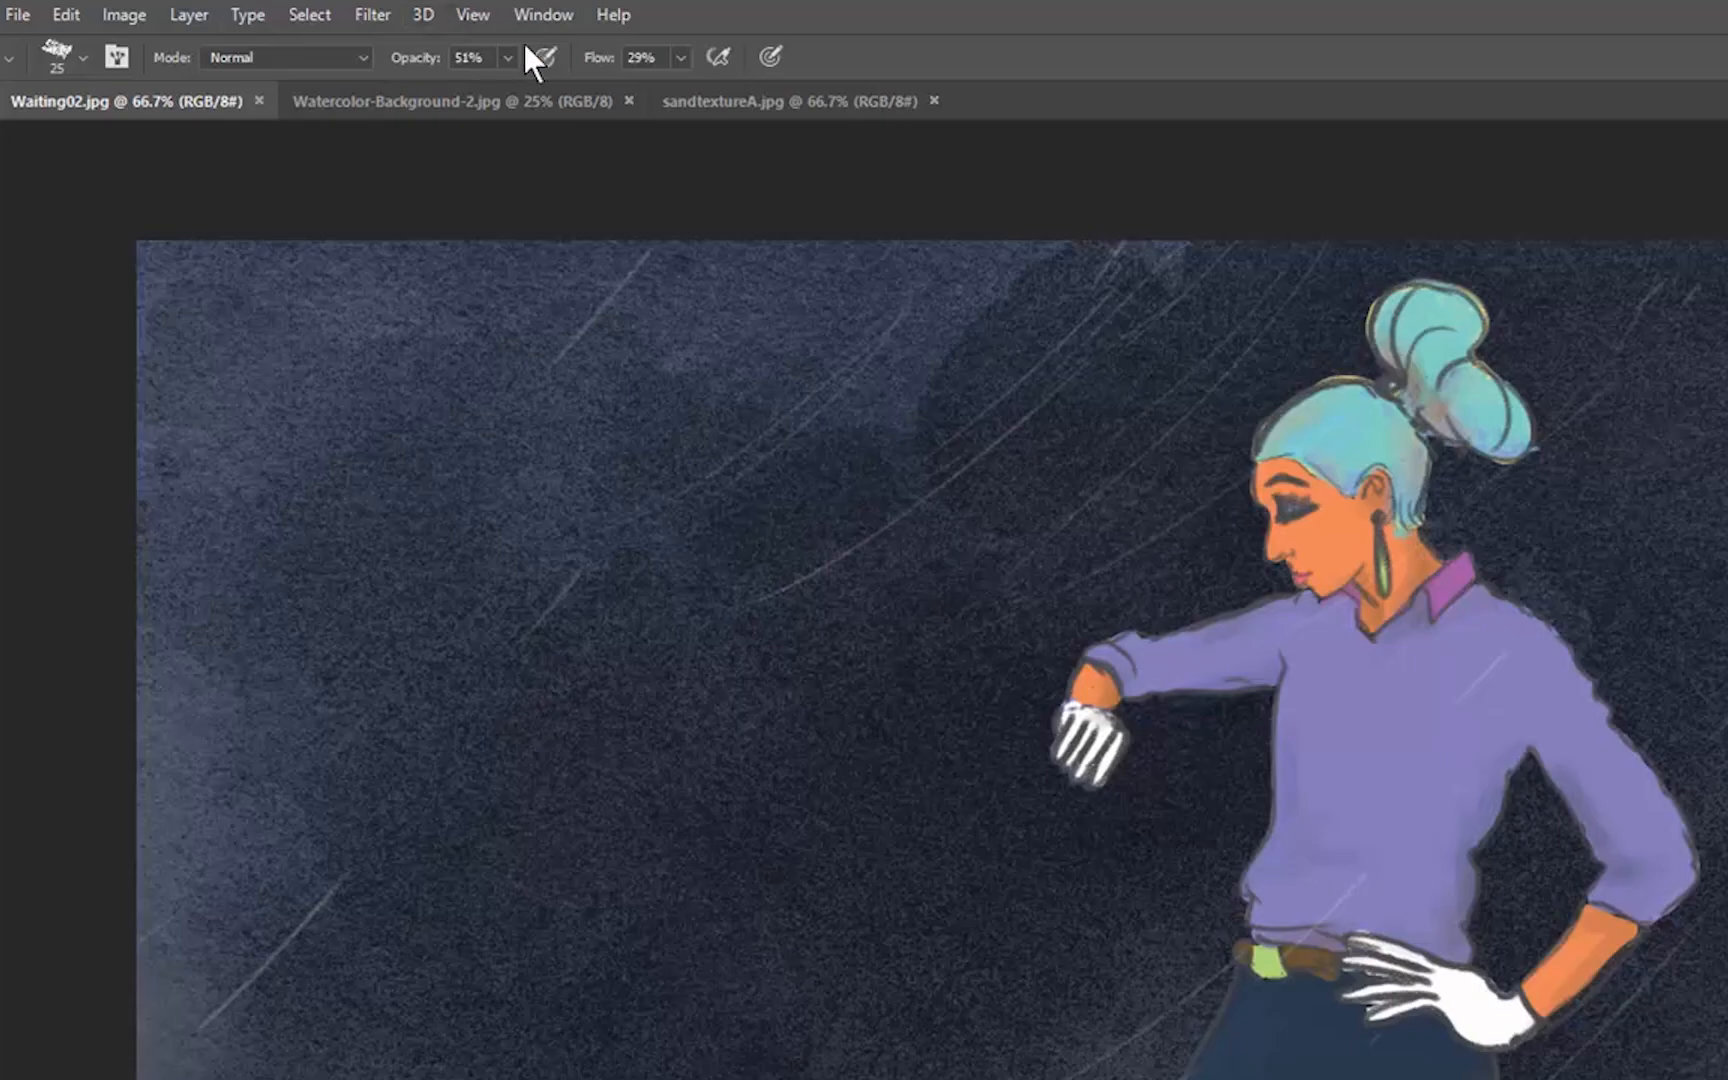
pyautogui.click(548, 16)
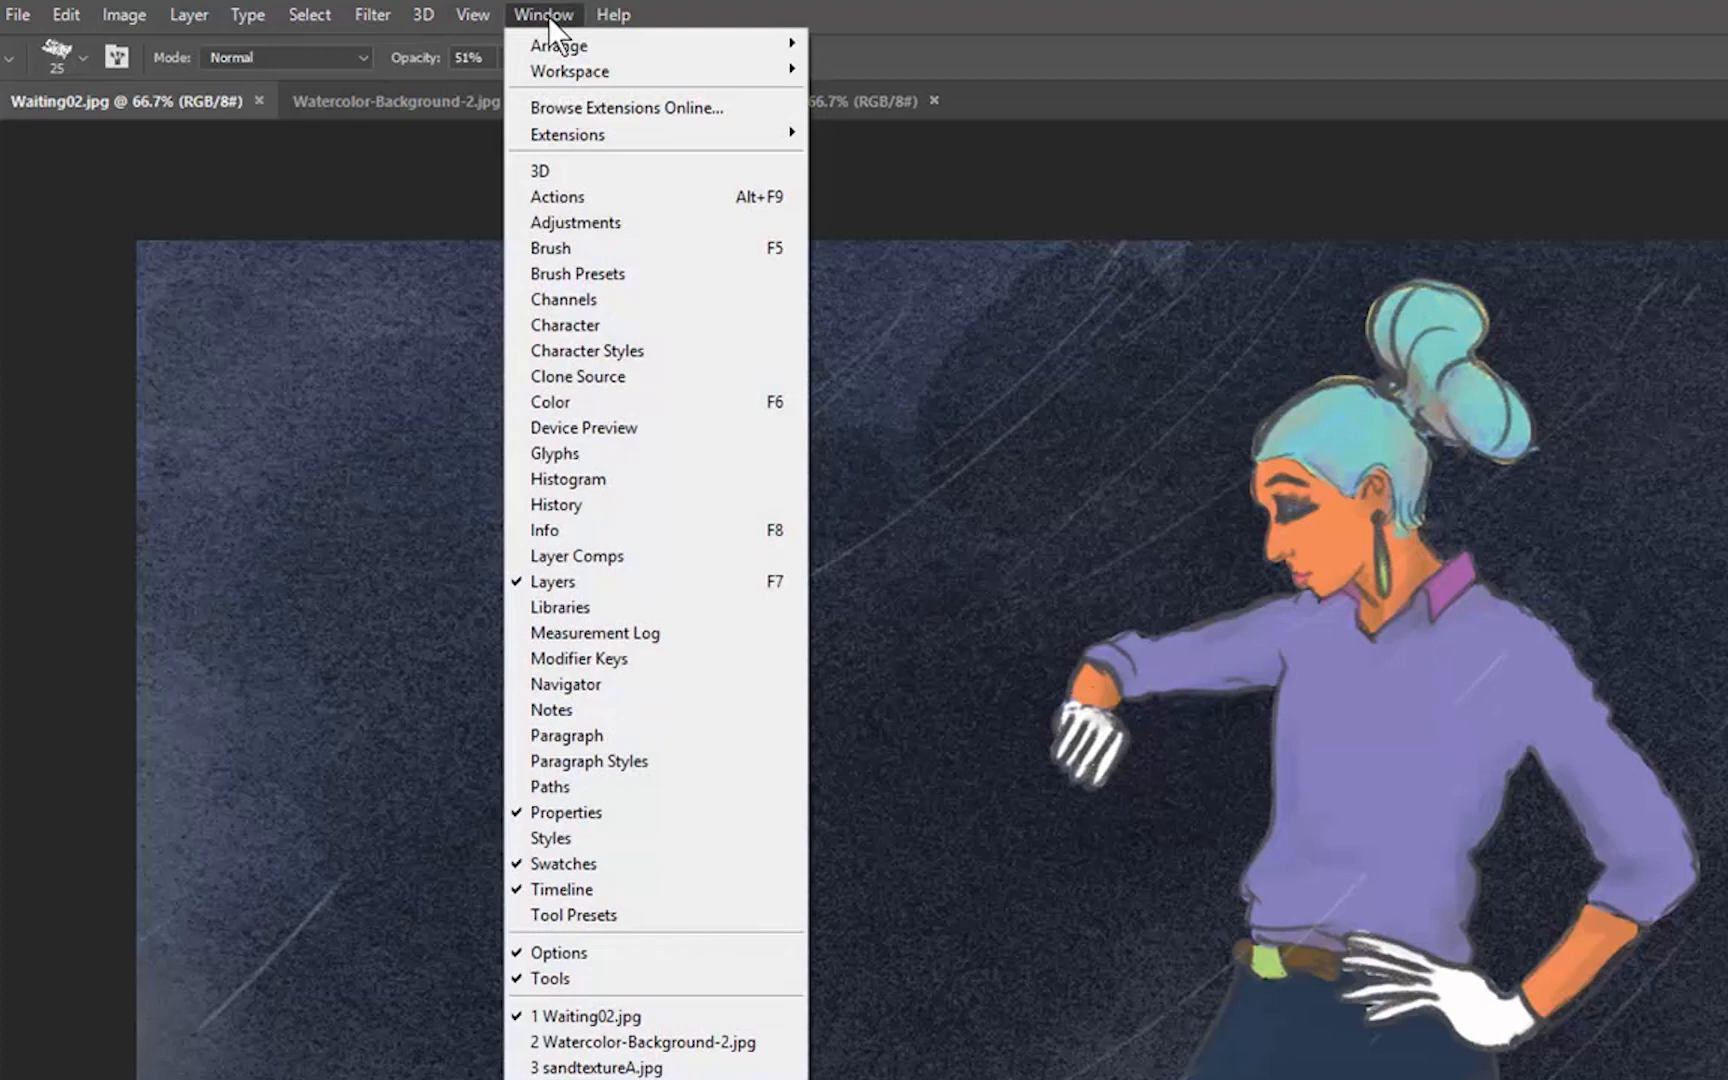
pyautogui.moveTo(593, 132)
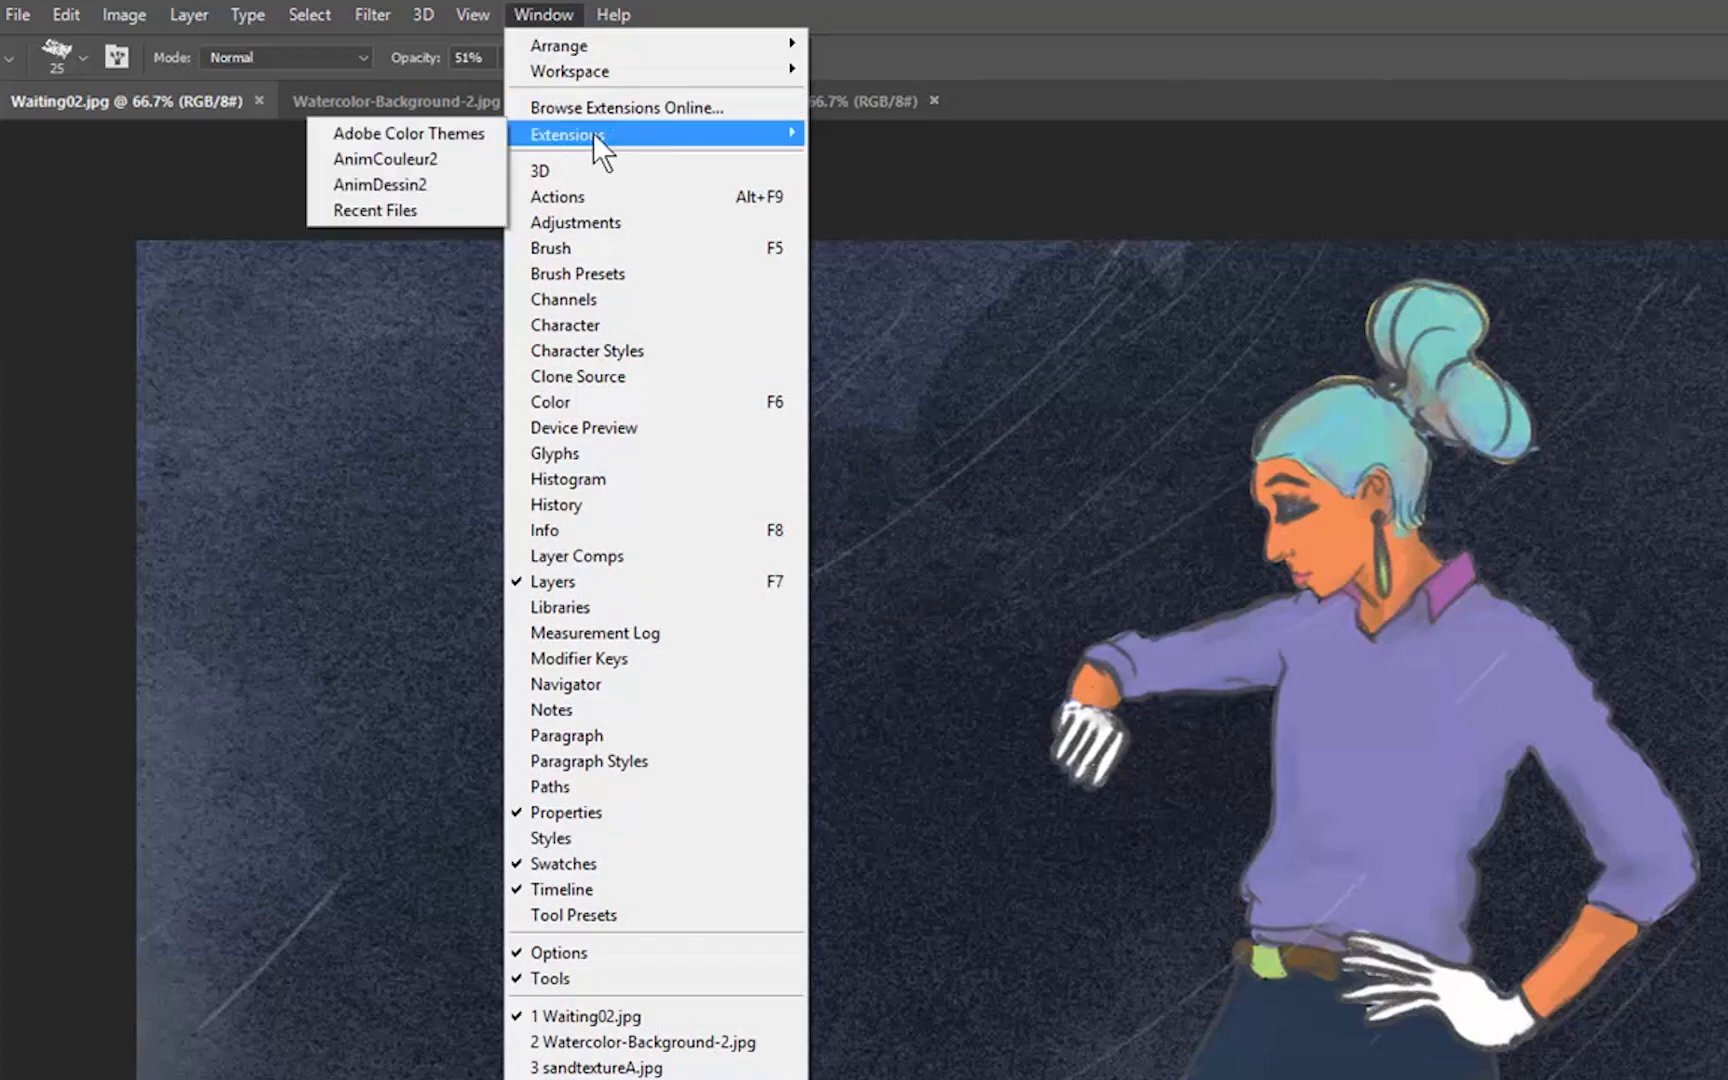
pyautogui.click(392, 182)
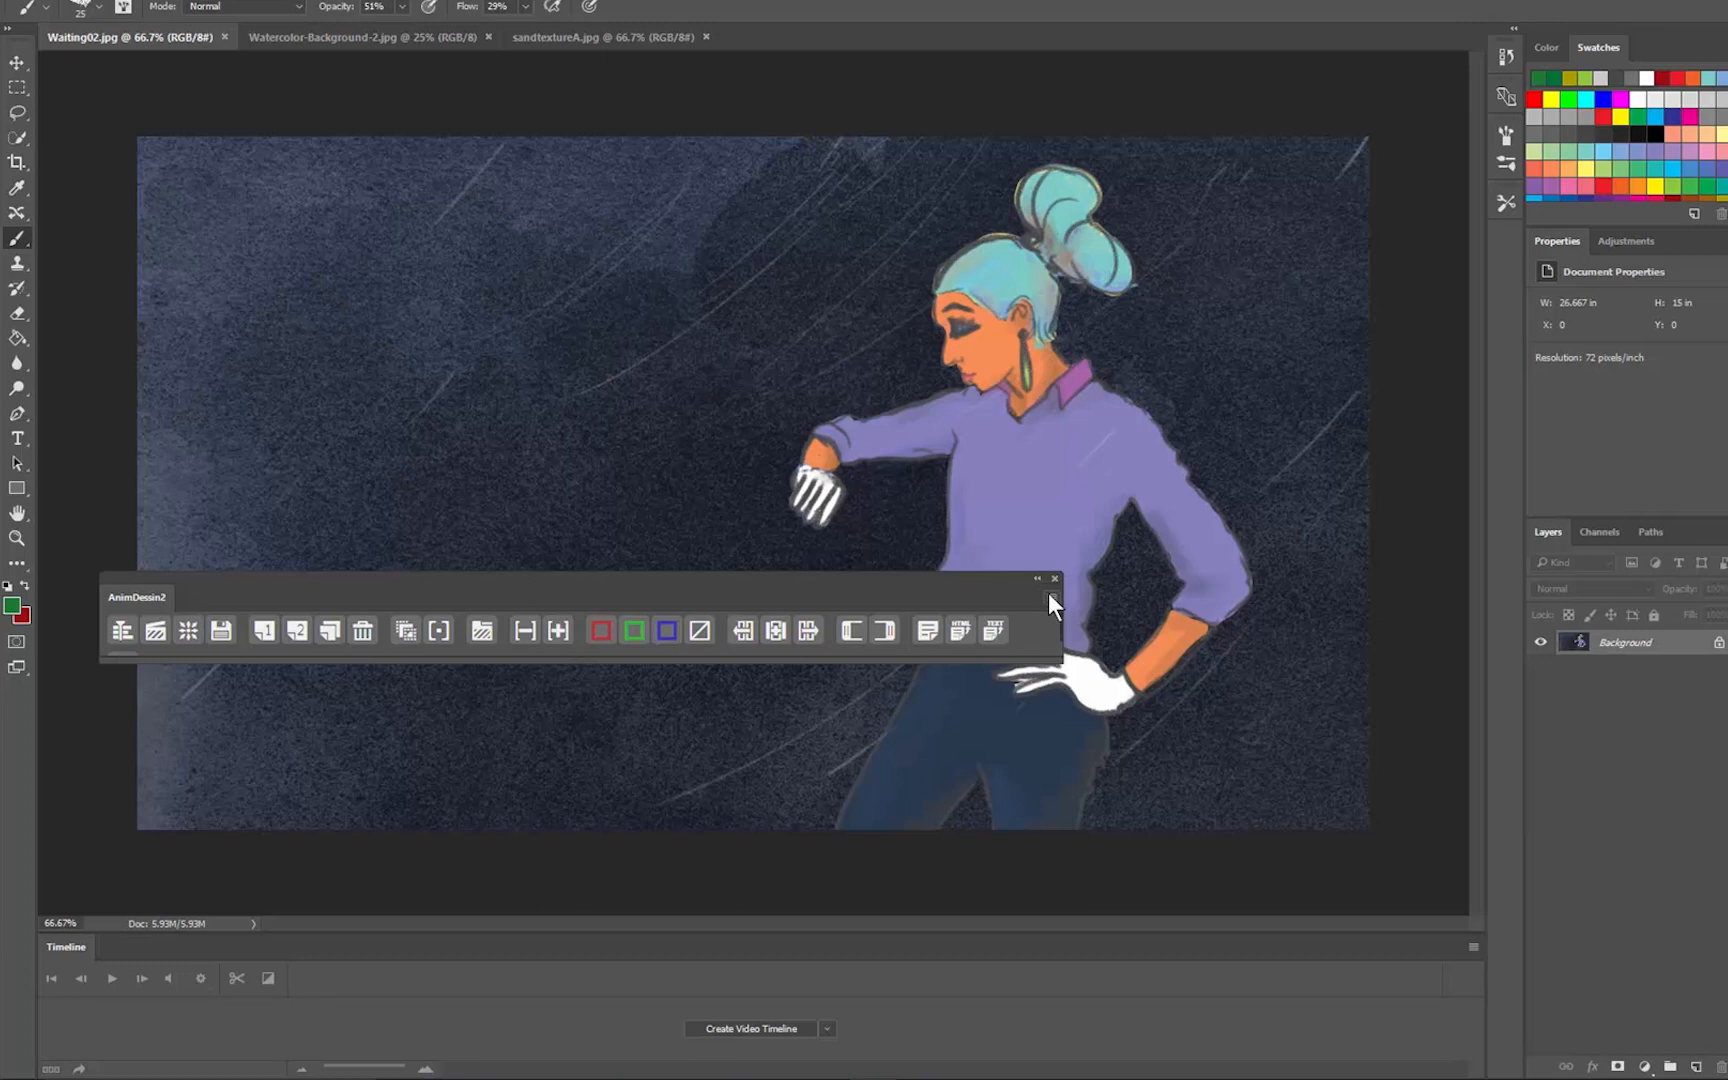
pyautogui.moveTo(135, 598); pyautogui.dragTo(134, 926)
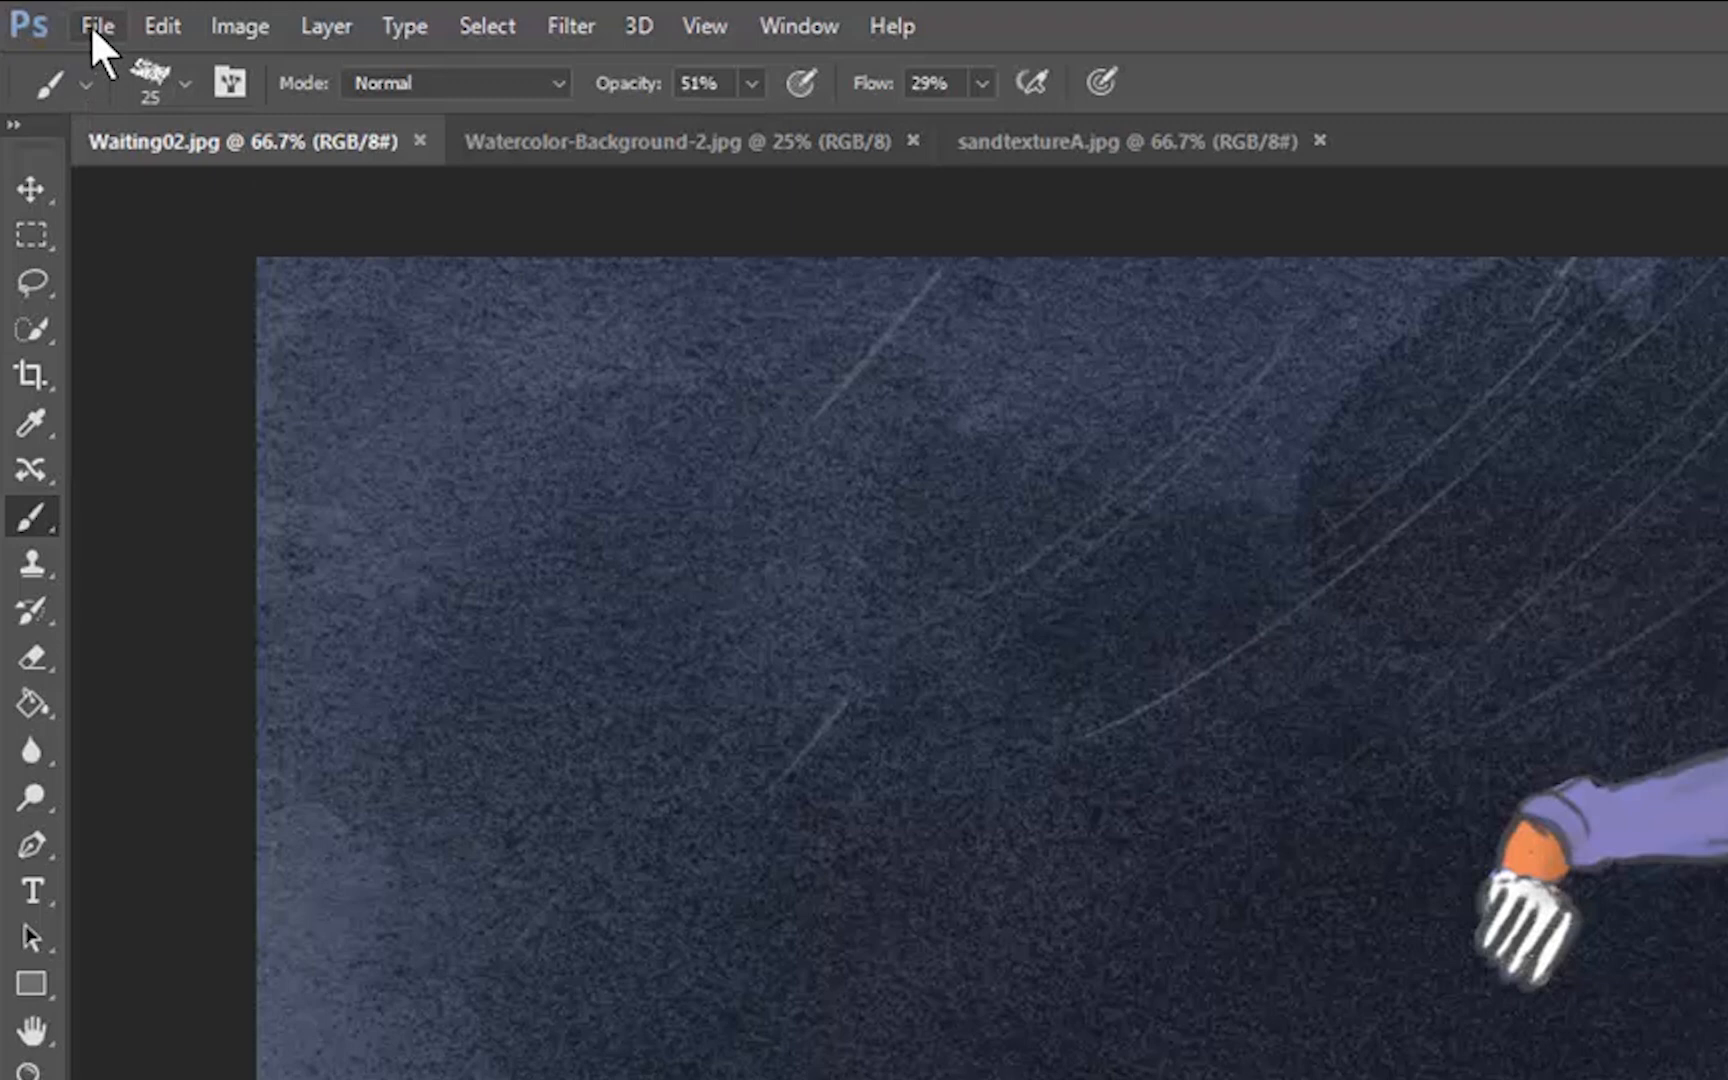
# Step: Open the Rotoscope Frames folder's files as an image sequence starting from Waiting00, at 12 fps
pyautogui.click(95, 27)
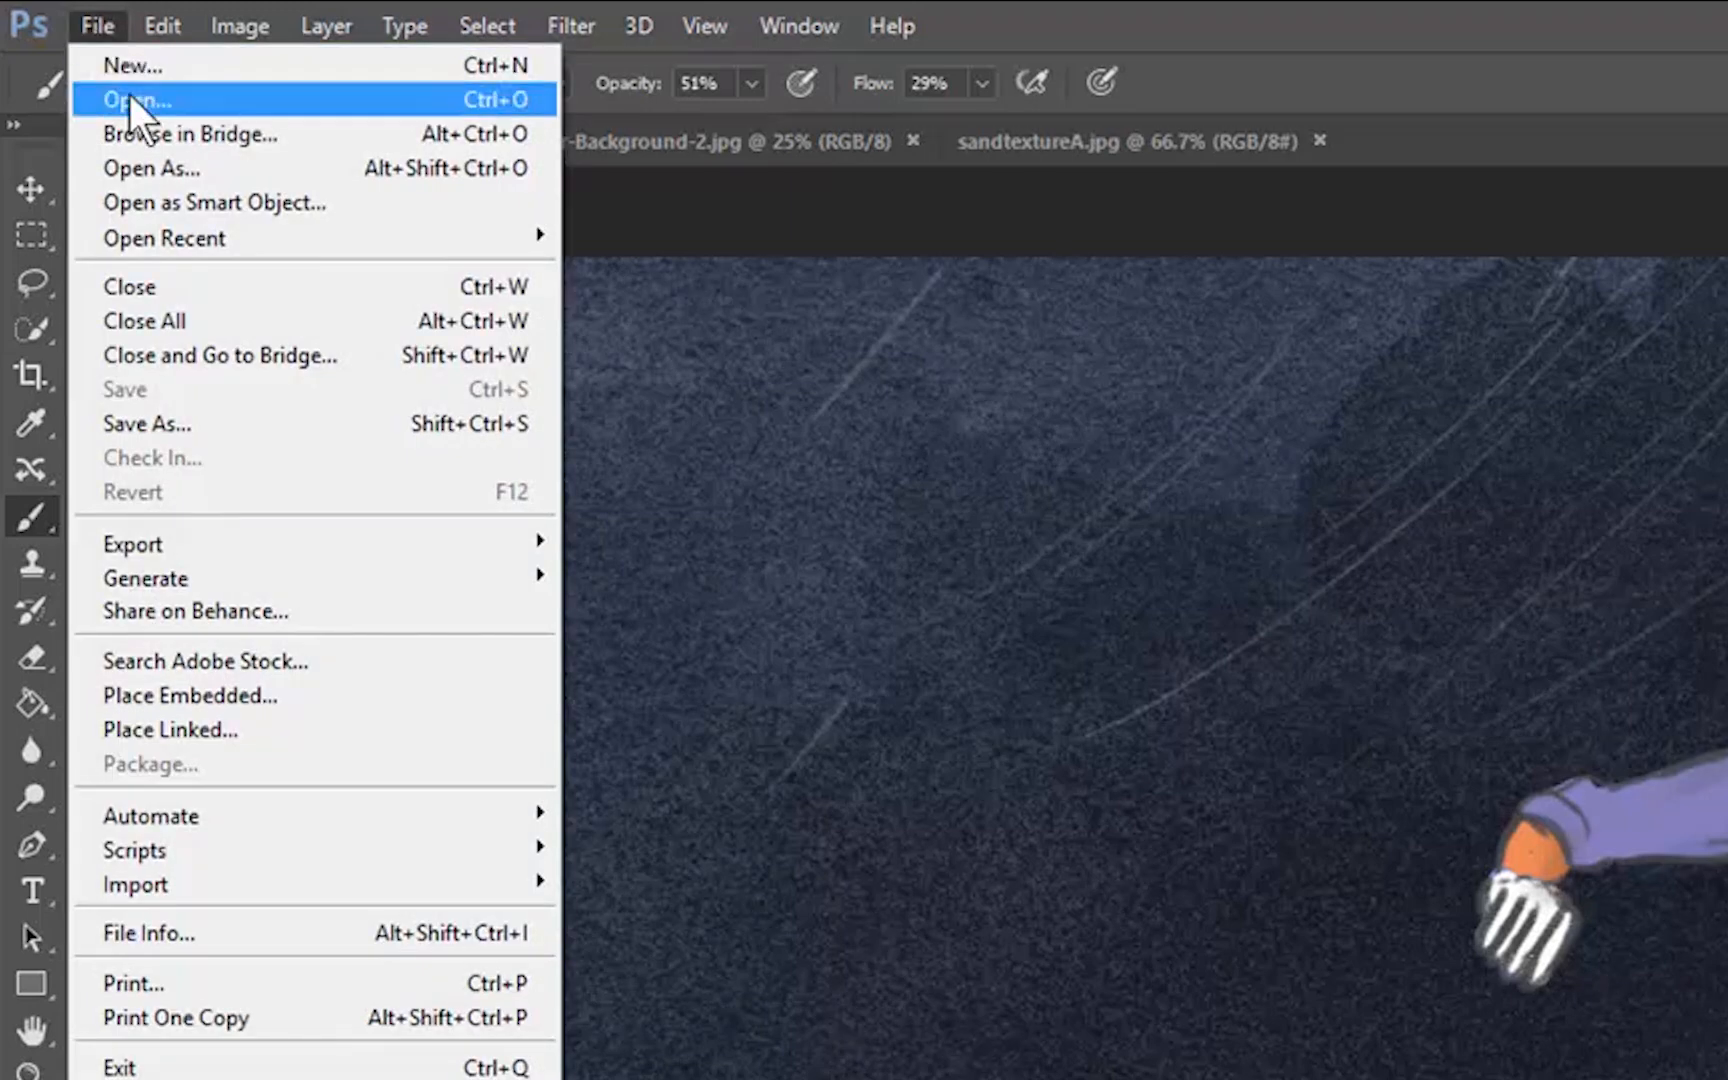
pyautogui.click(289, 97)
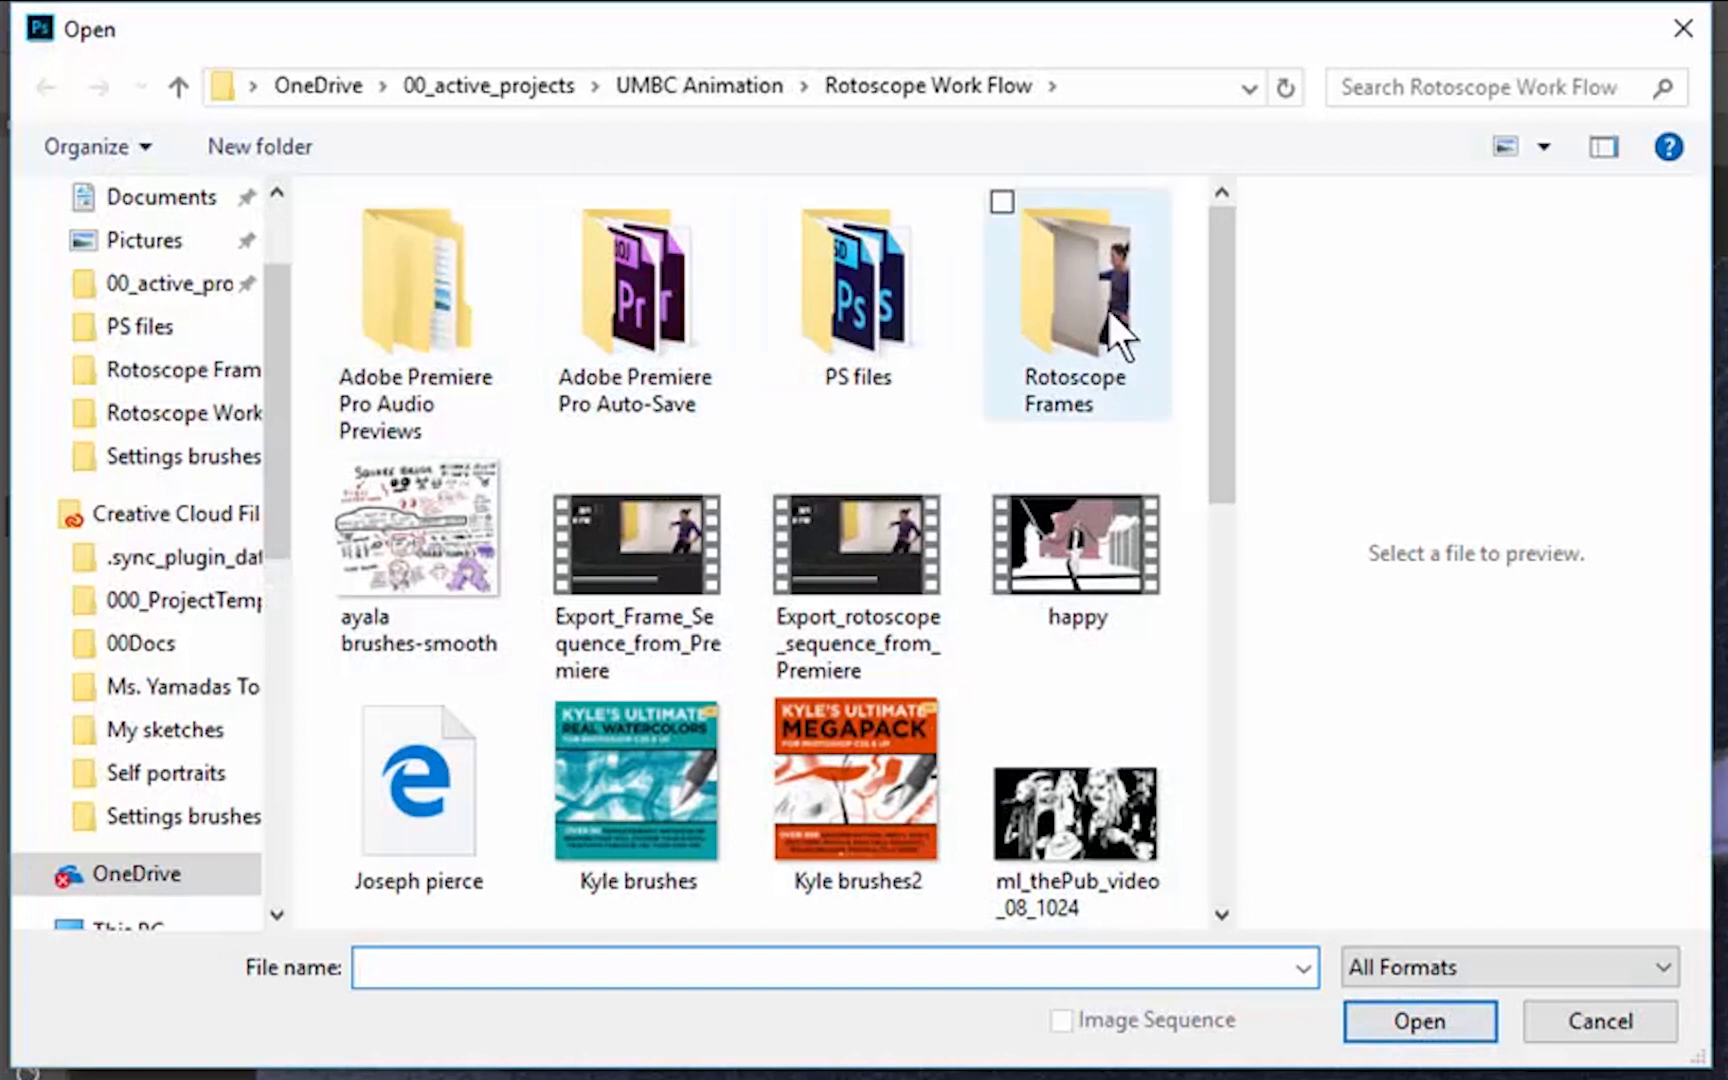
pyautogui.doubleClick(1075, 288)
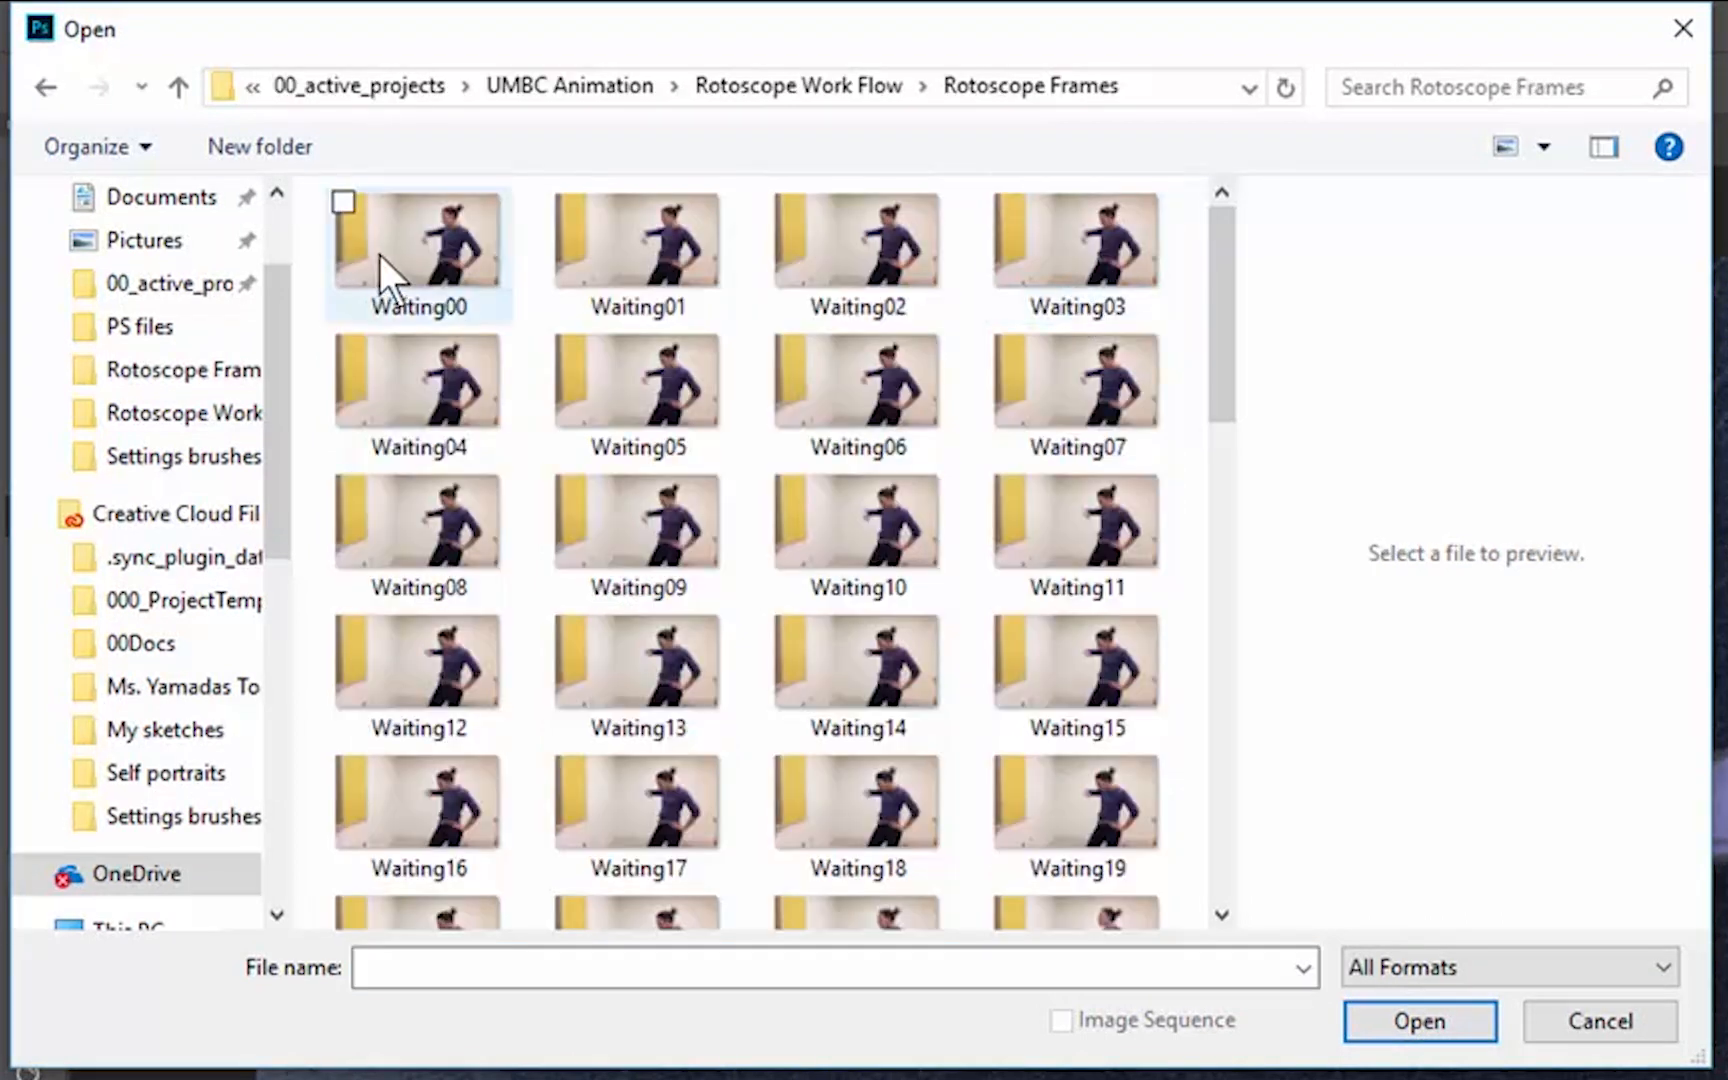
pyautogui.click(360, 215)
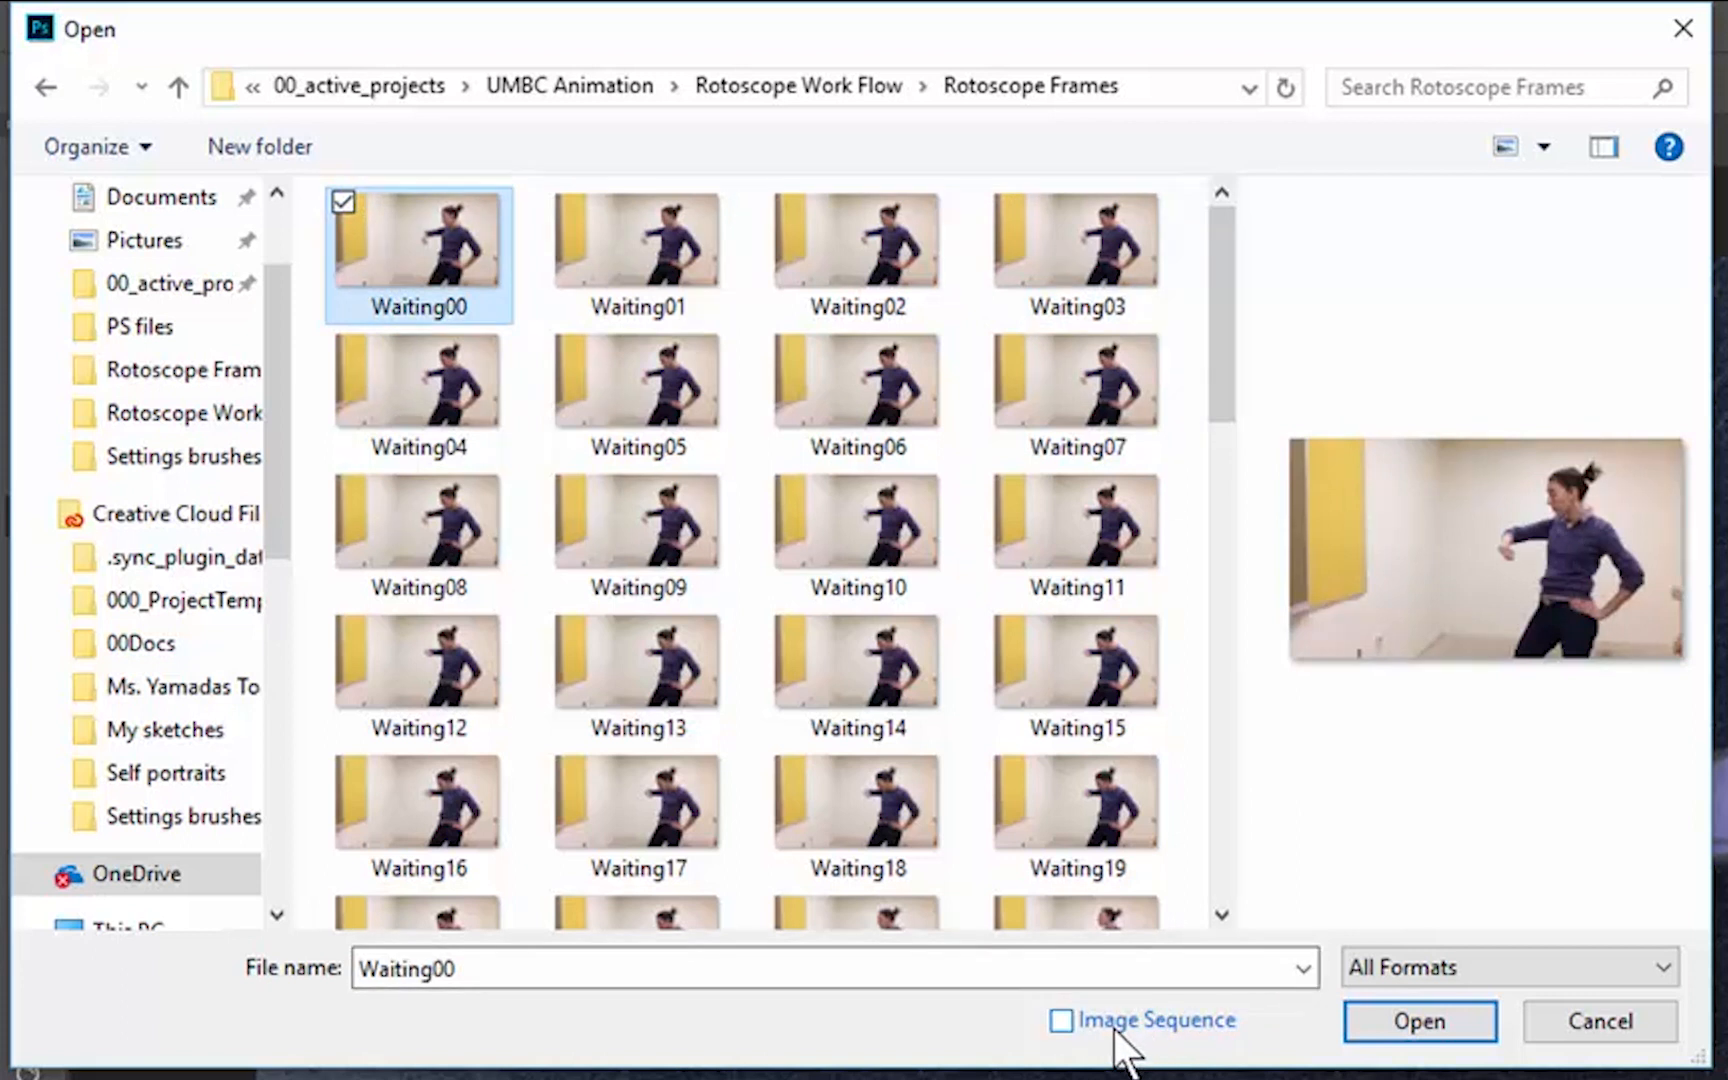
pyautogui.click(1060, 1030)
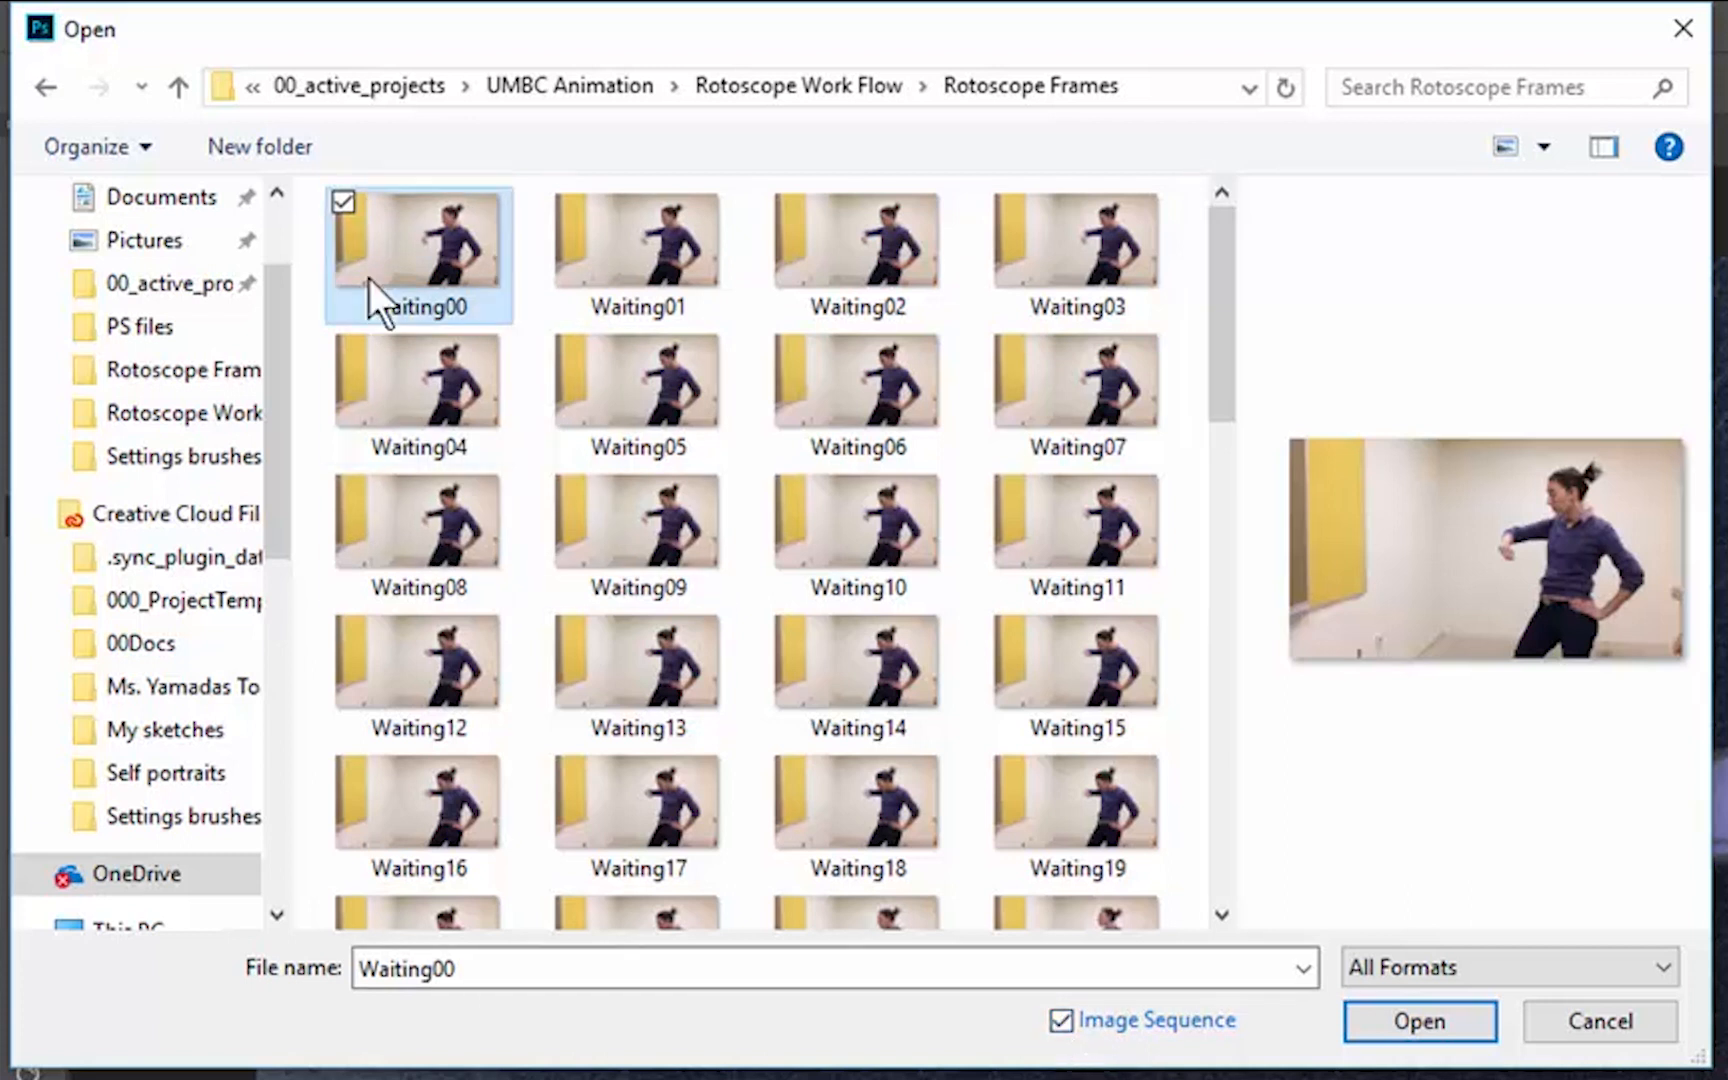
pyautogui.moveTo(1220, 292); pyautogui.dragTo(1220, 811)
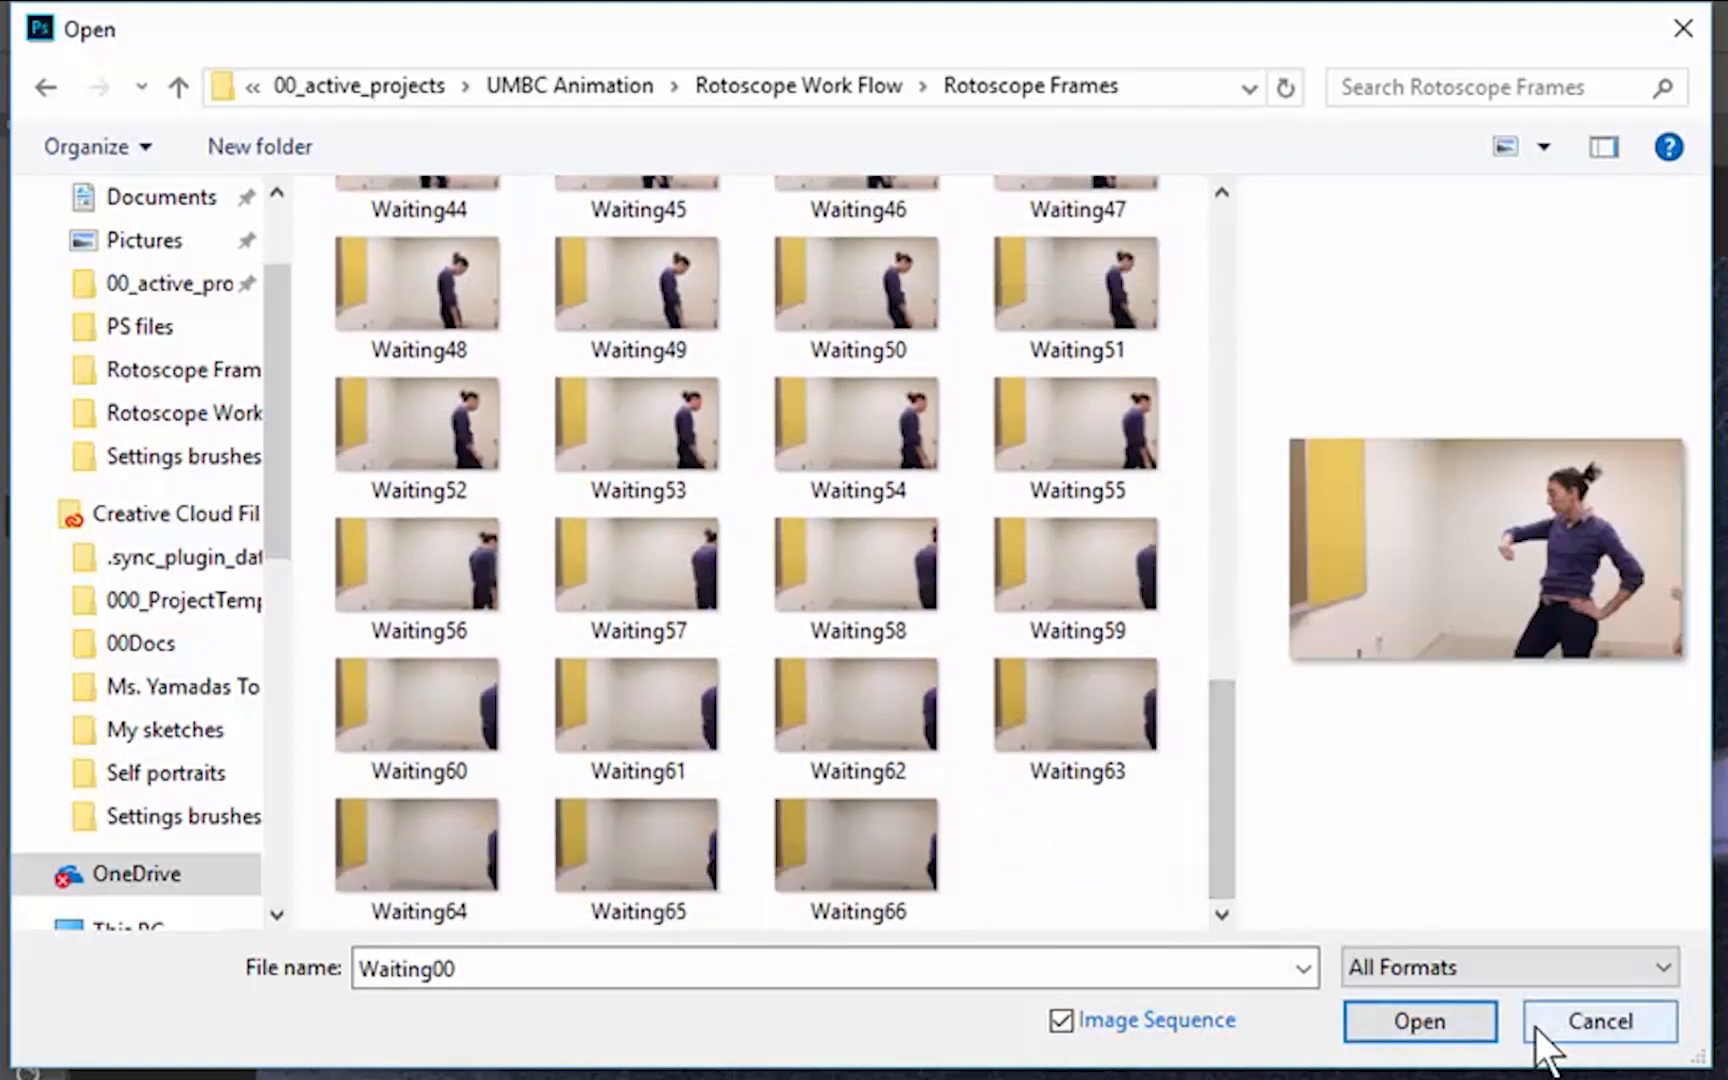
pyautogui.click(1420, 1021)
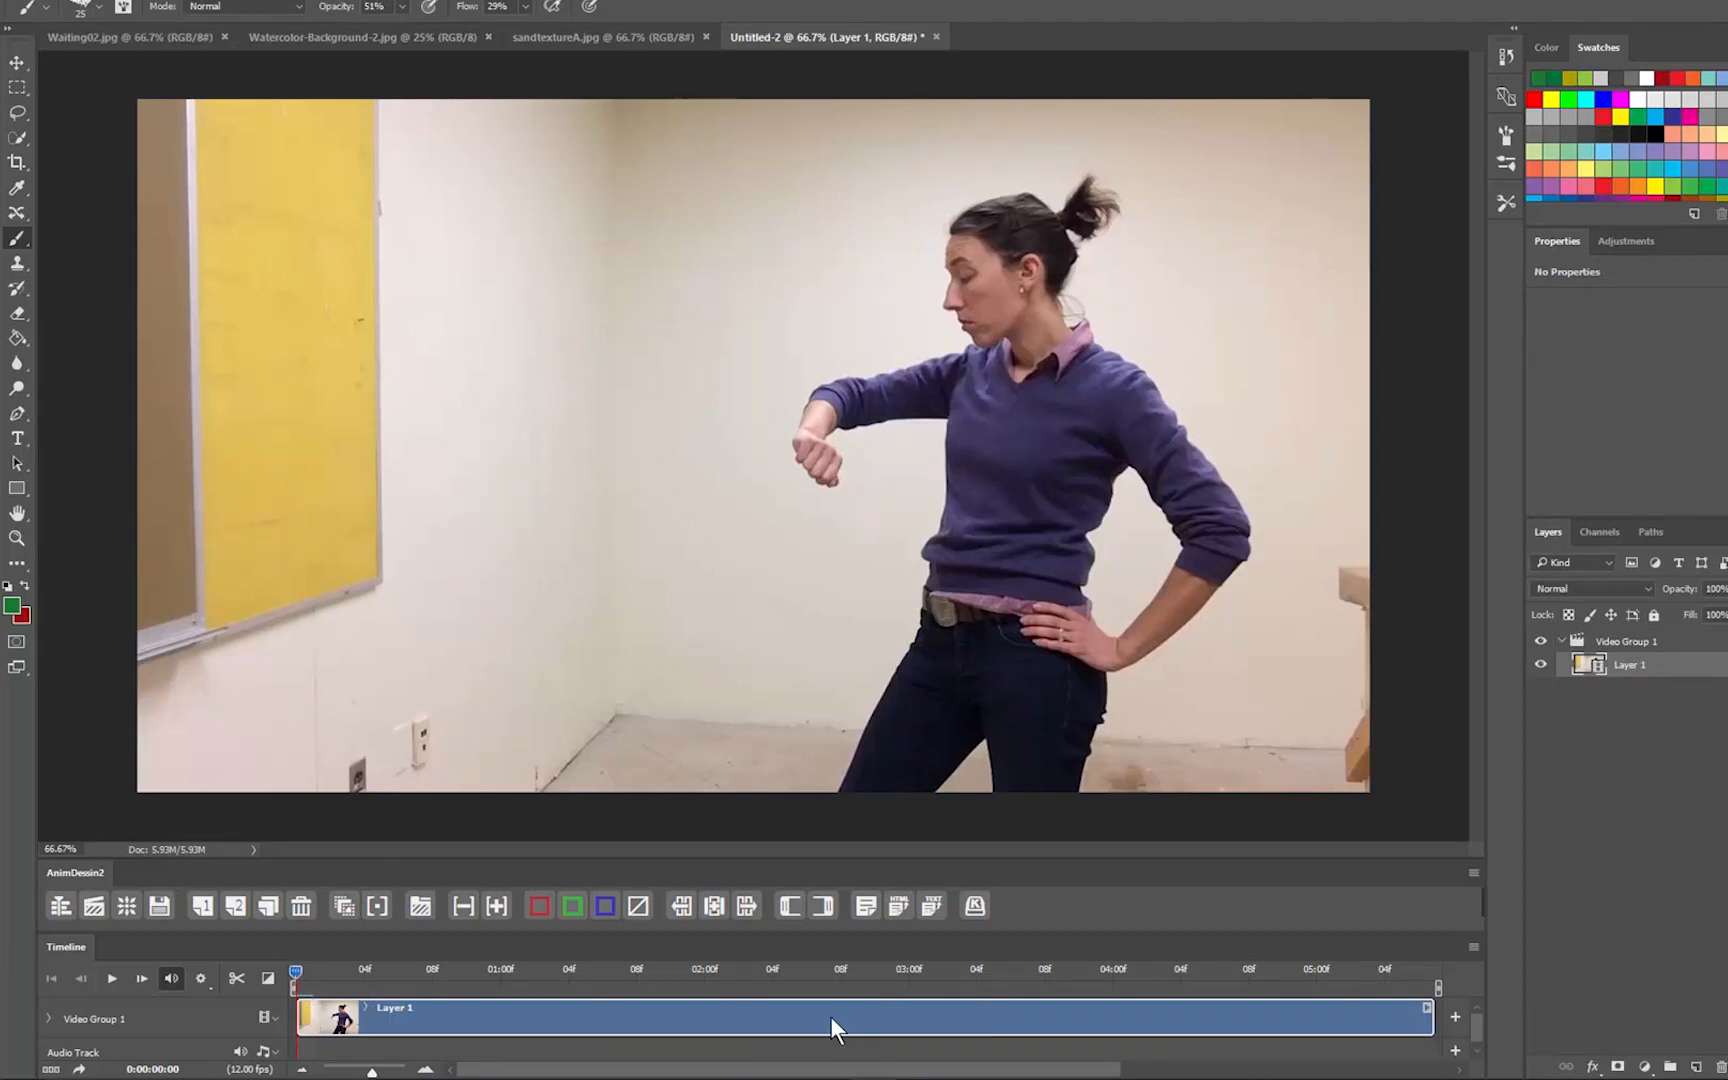
# Step: Scrub the first frames of the imported sequence and inspect the contents of Video Group 1
pyautogui.moveTo(252, 933); pyautogui.dragTo(252, 928)
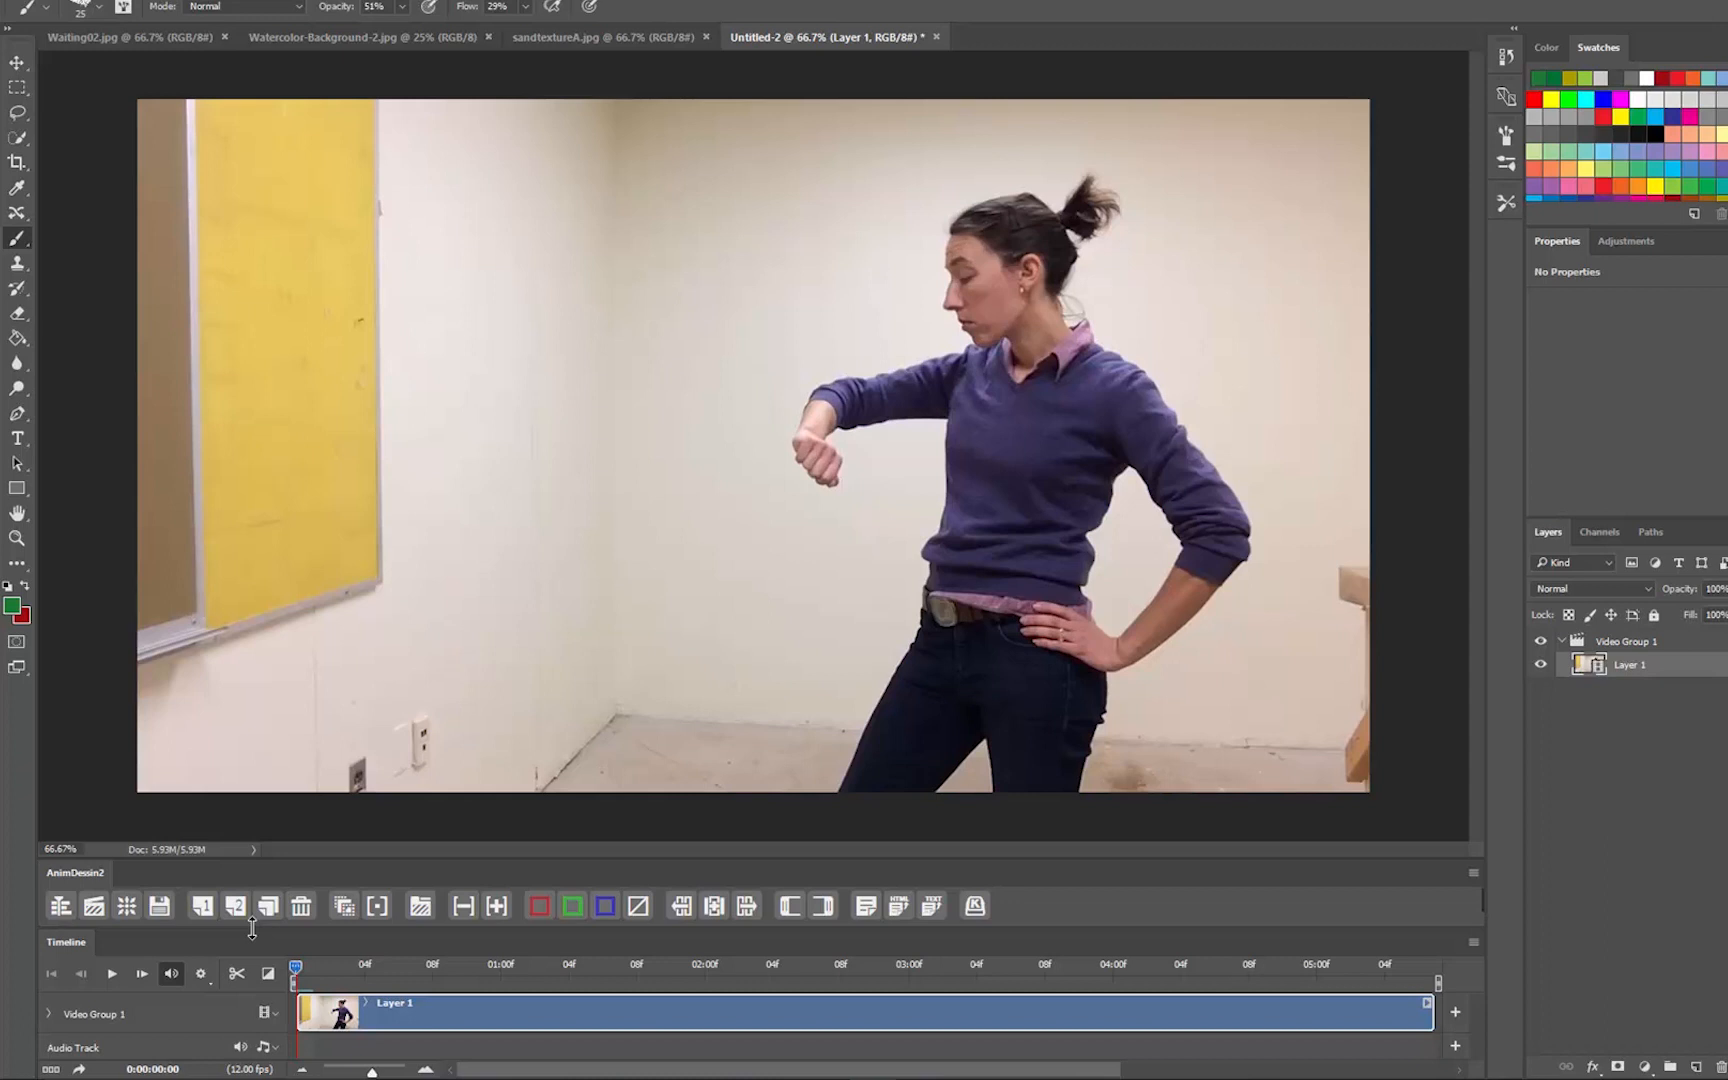
pyautogui.moveTo(296, 968)
pyautogui.mouseDown()
pyautogui.moveTo(1443, 950)
pyautogui.moveTo(1207, 968)
pyautogui.moveTo(330, 969)
pyautogui.mouseUp()
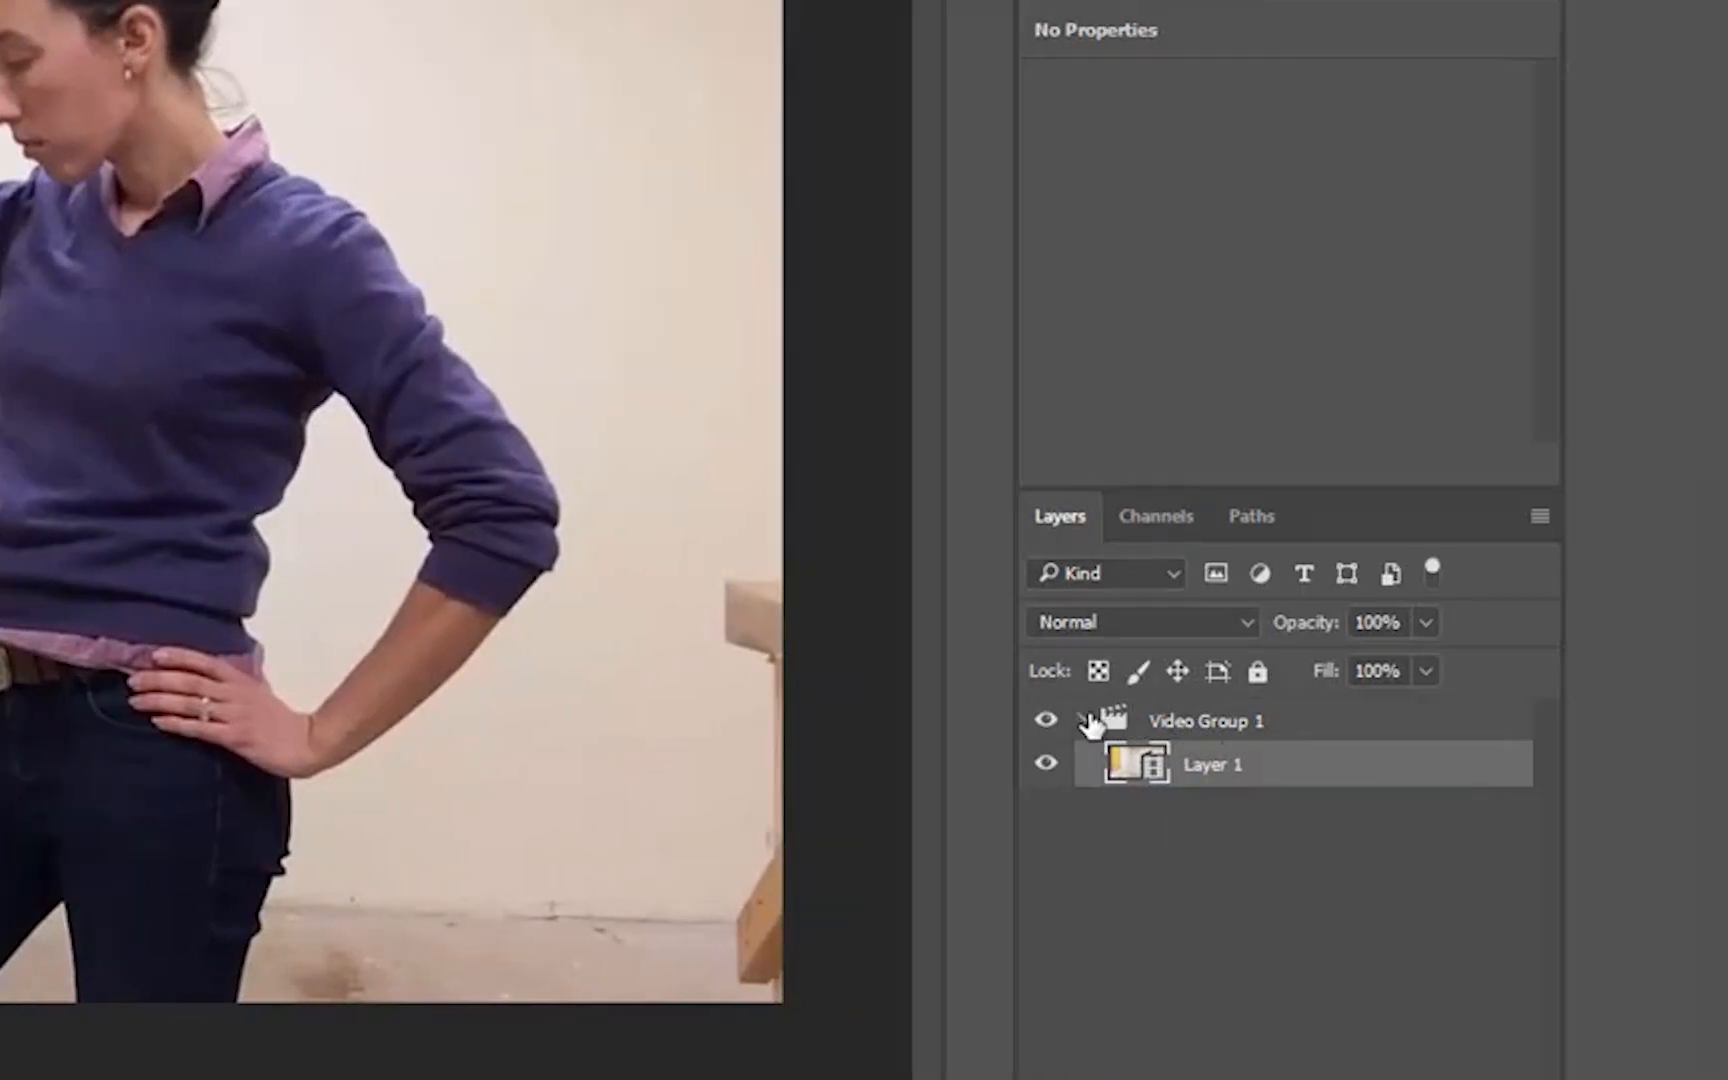
pyautogui.click(1087, 719)
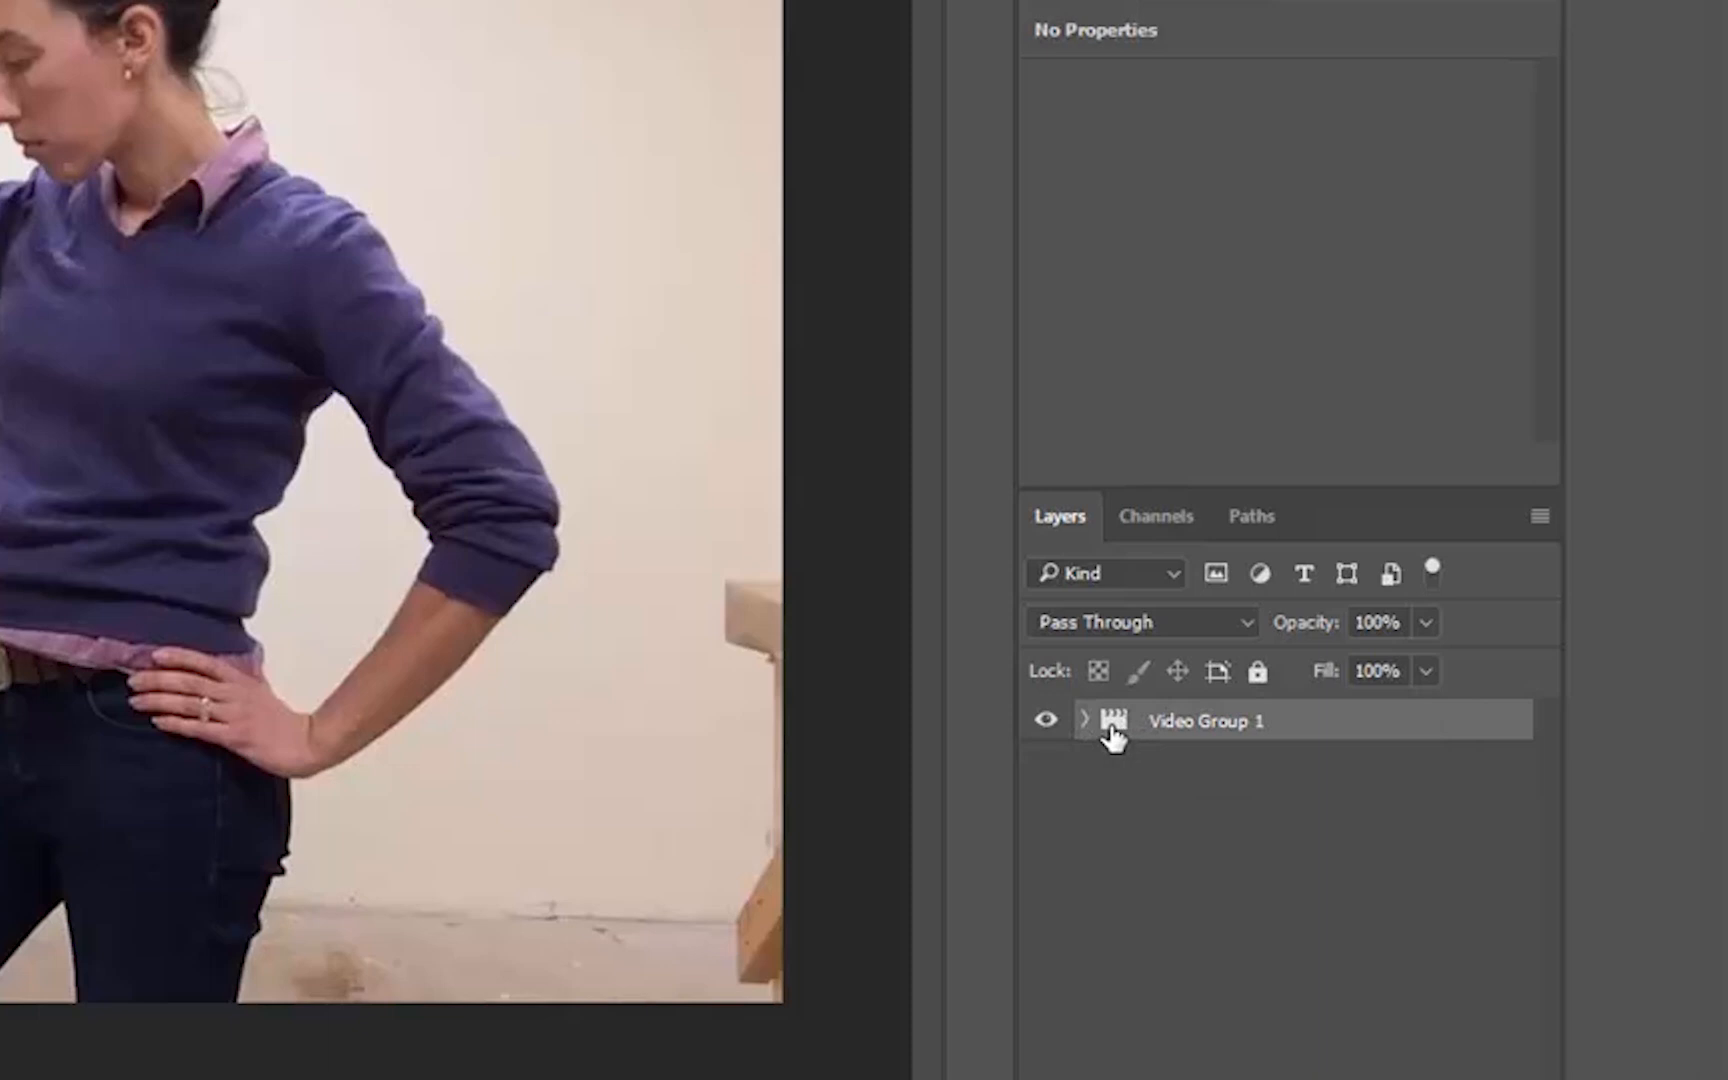
pyautogui.click(1085, 719)
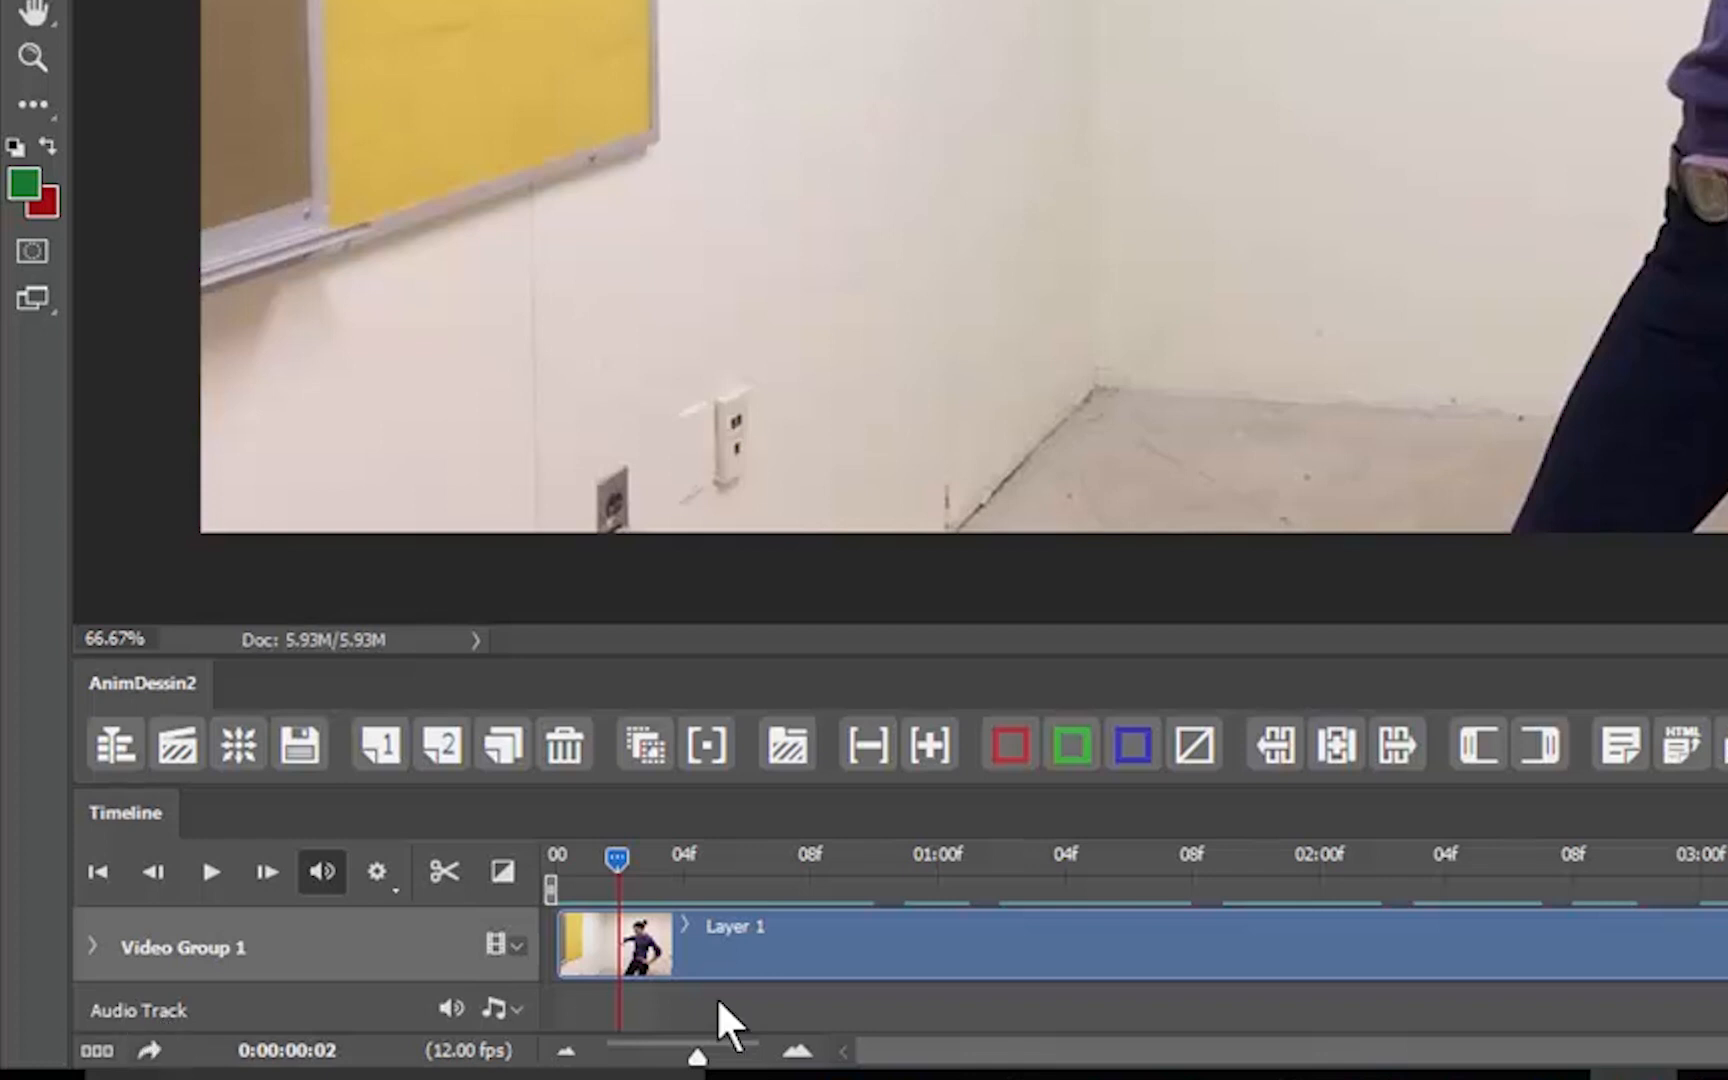
# Step: Return the playhead to frame 0 and create a new AnimDessin2 video line with a keyframe above the footage
pyautogui.moveTo(603, 859); pyautogui.dragTo(543, 857)
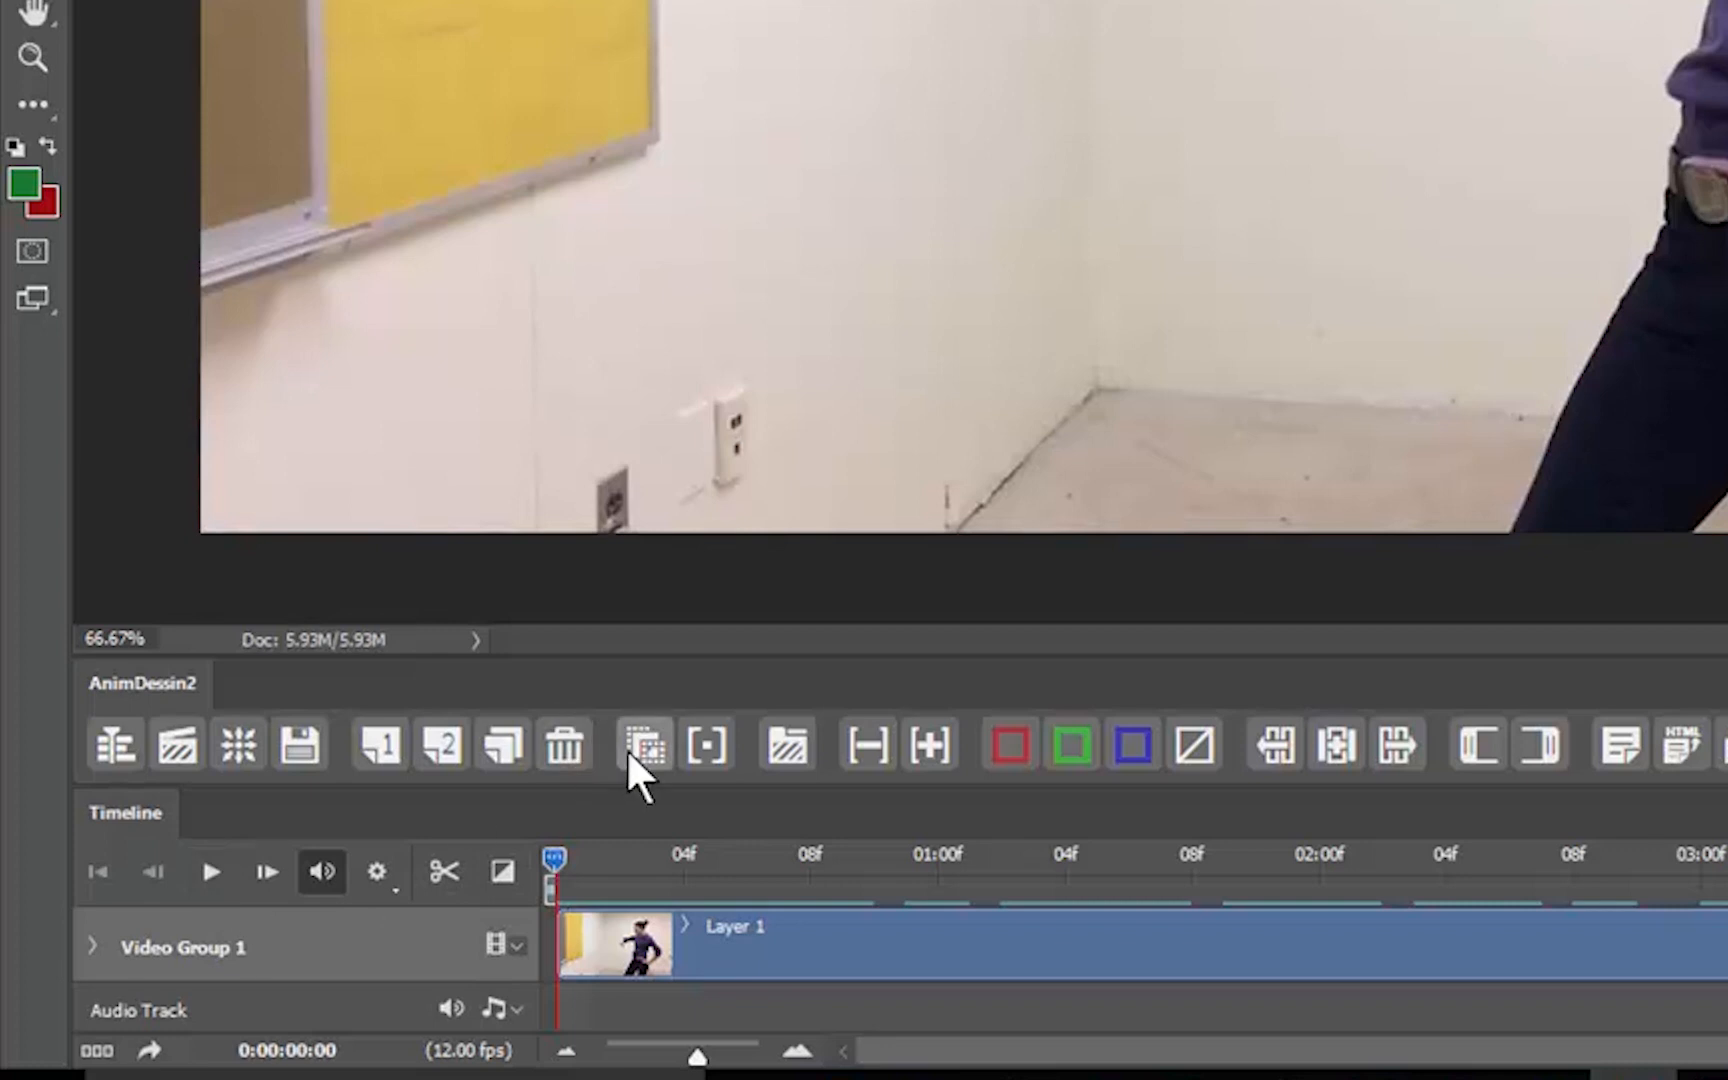
pyautogui.click(790, 737)
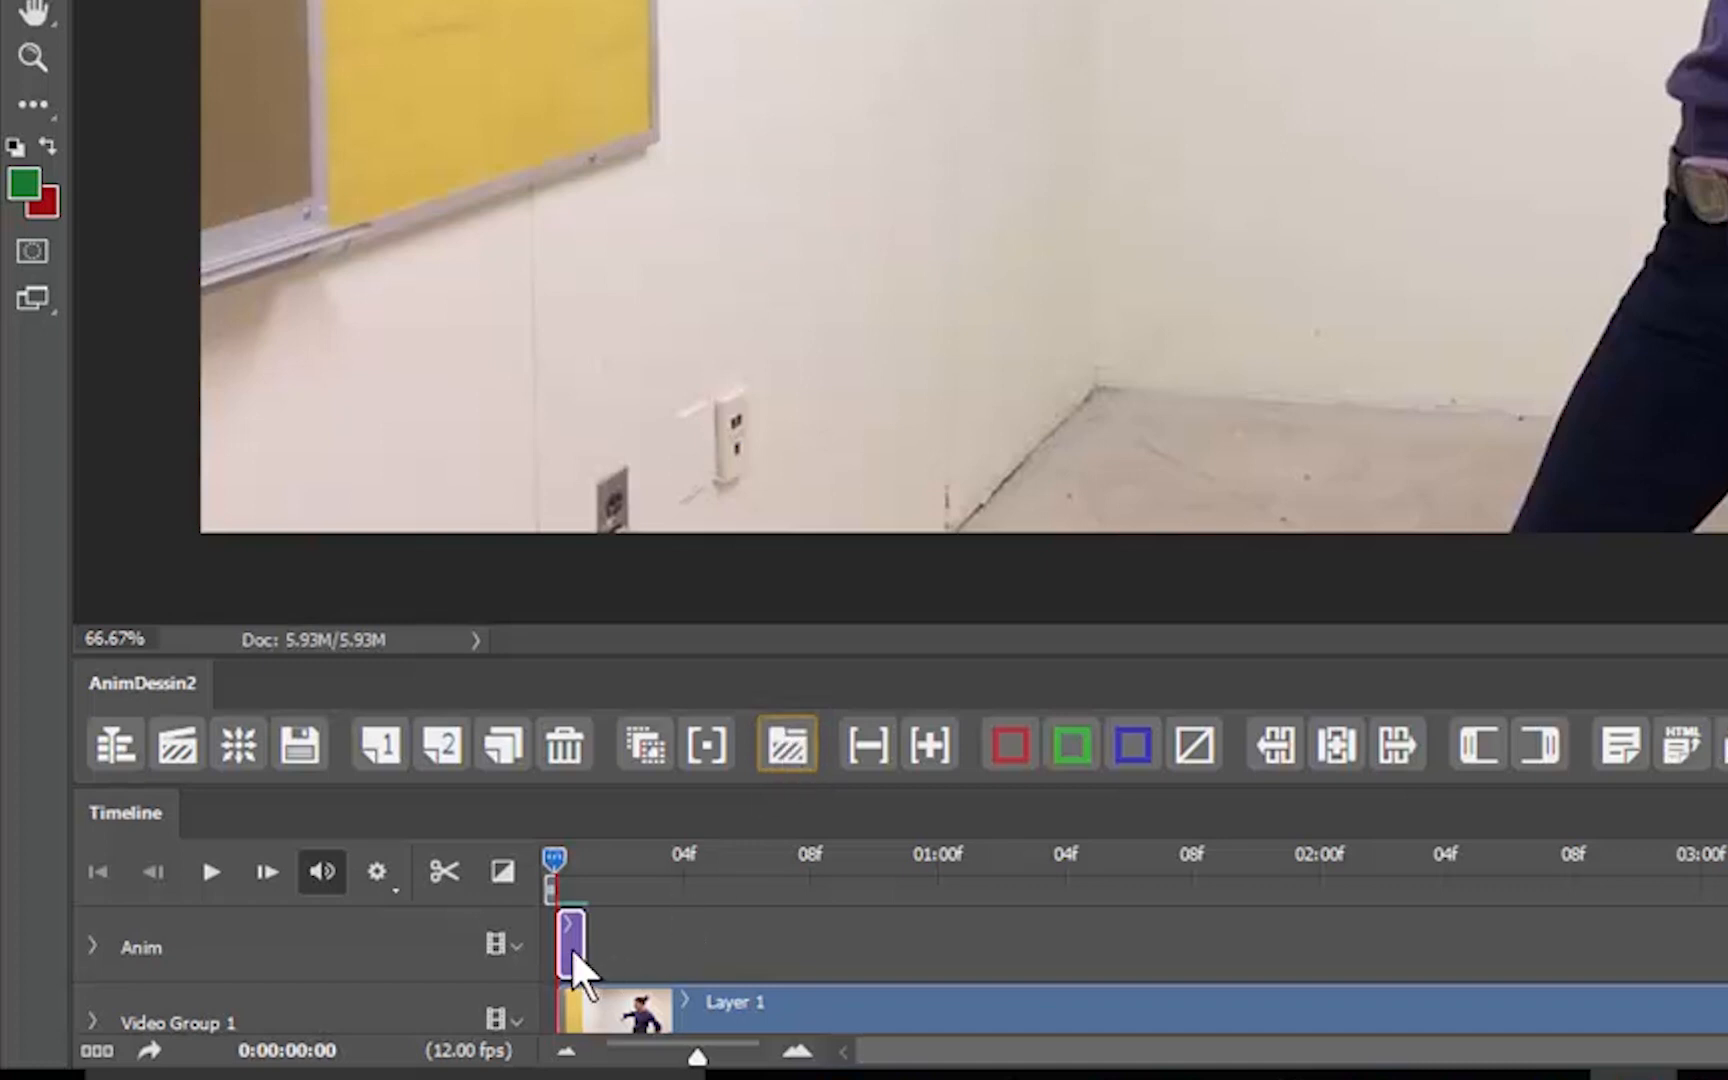
pyautogui.moveTo(698, 1053); pyautogui.dragTo(750, 1054)
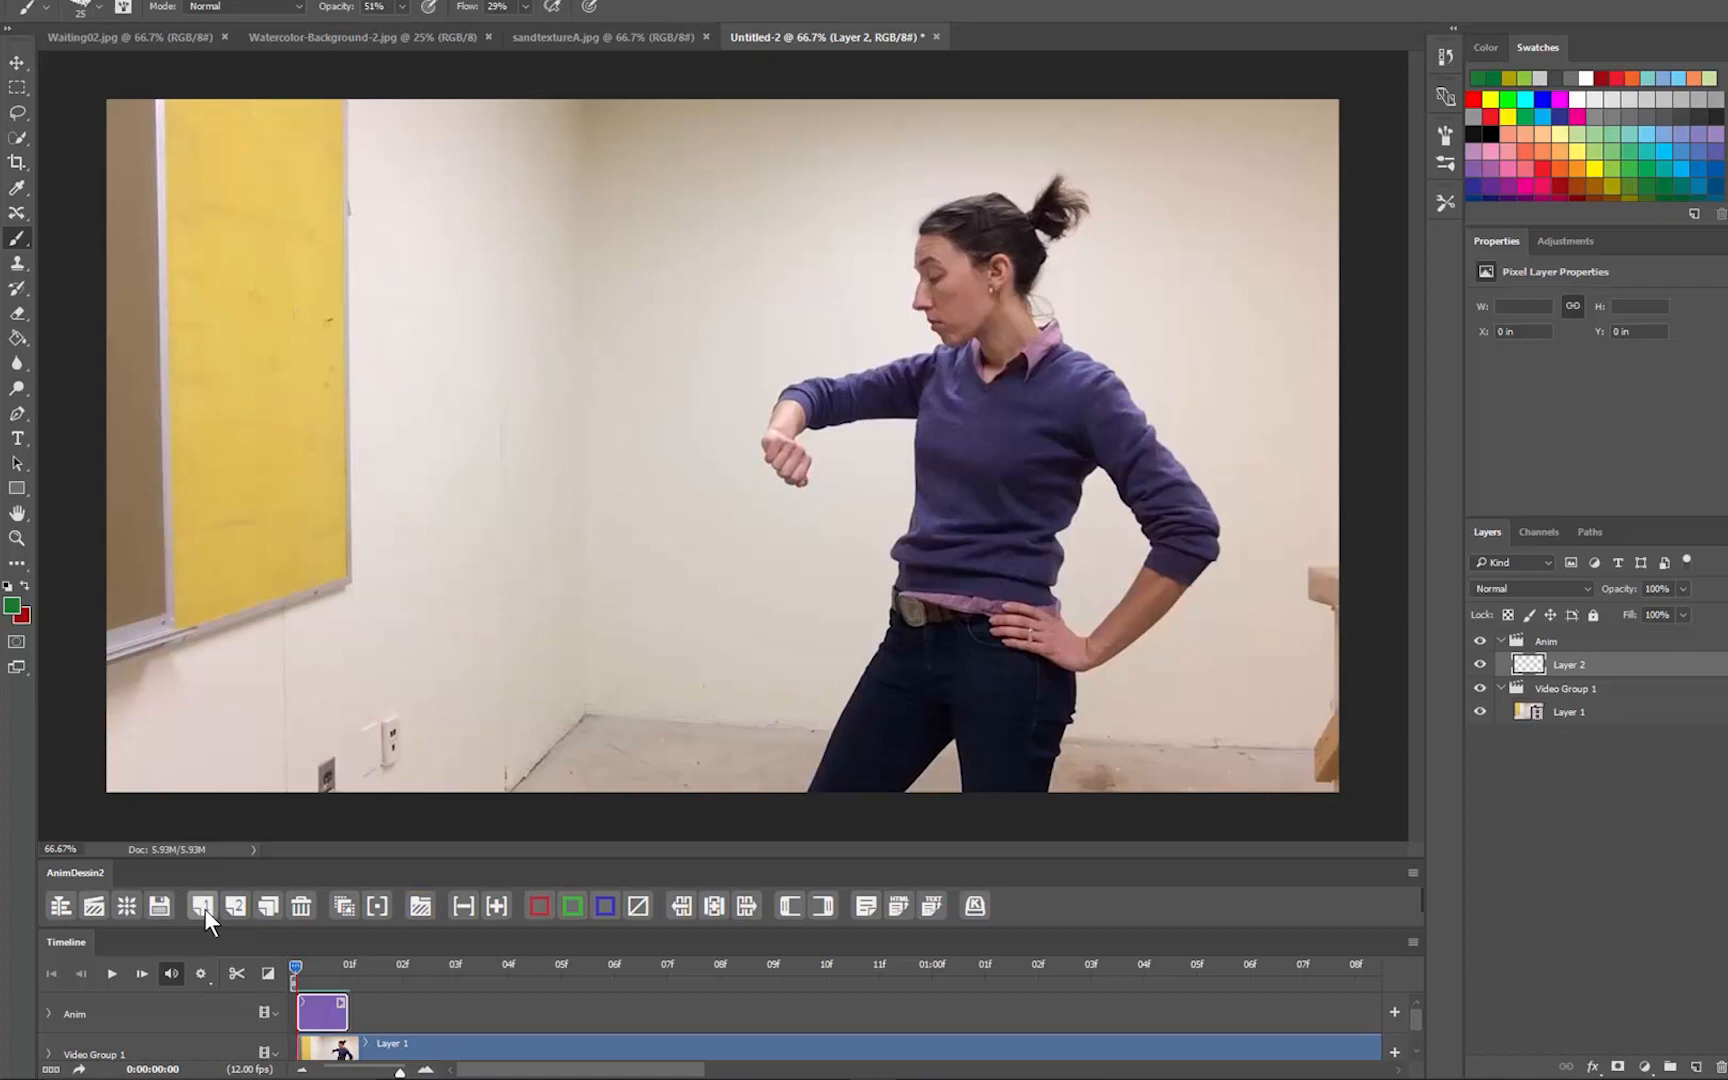
# Step: Add six more one-frame keyframes in sequence to the Anim group
pyautogui.click(204, 907)
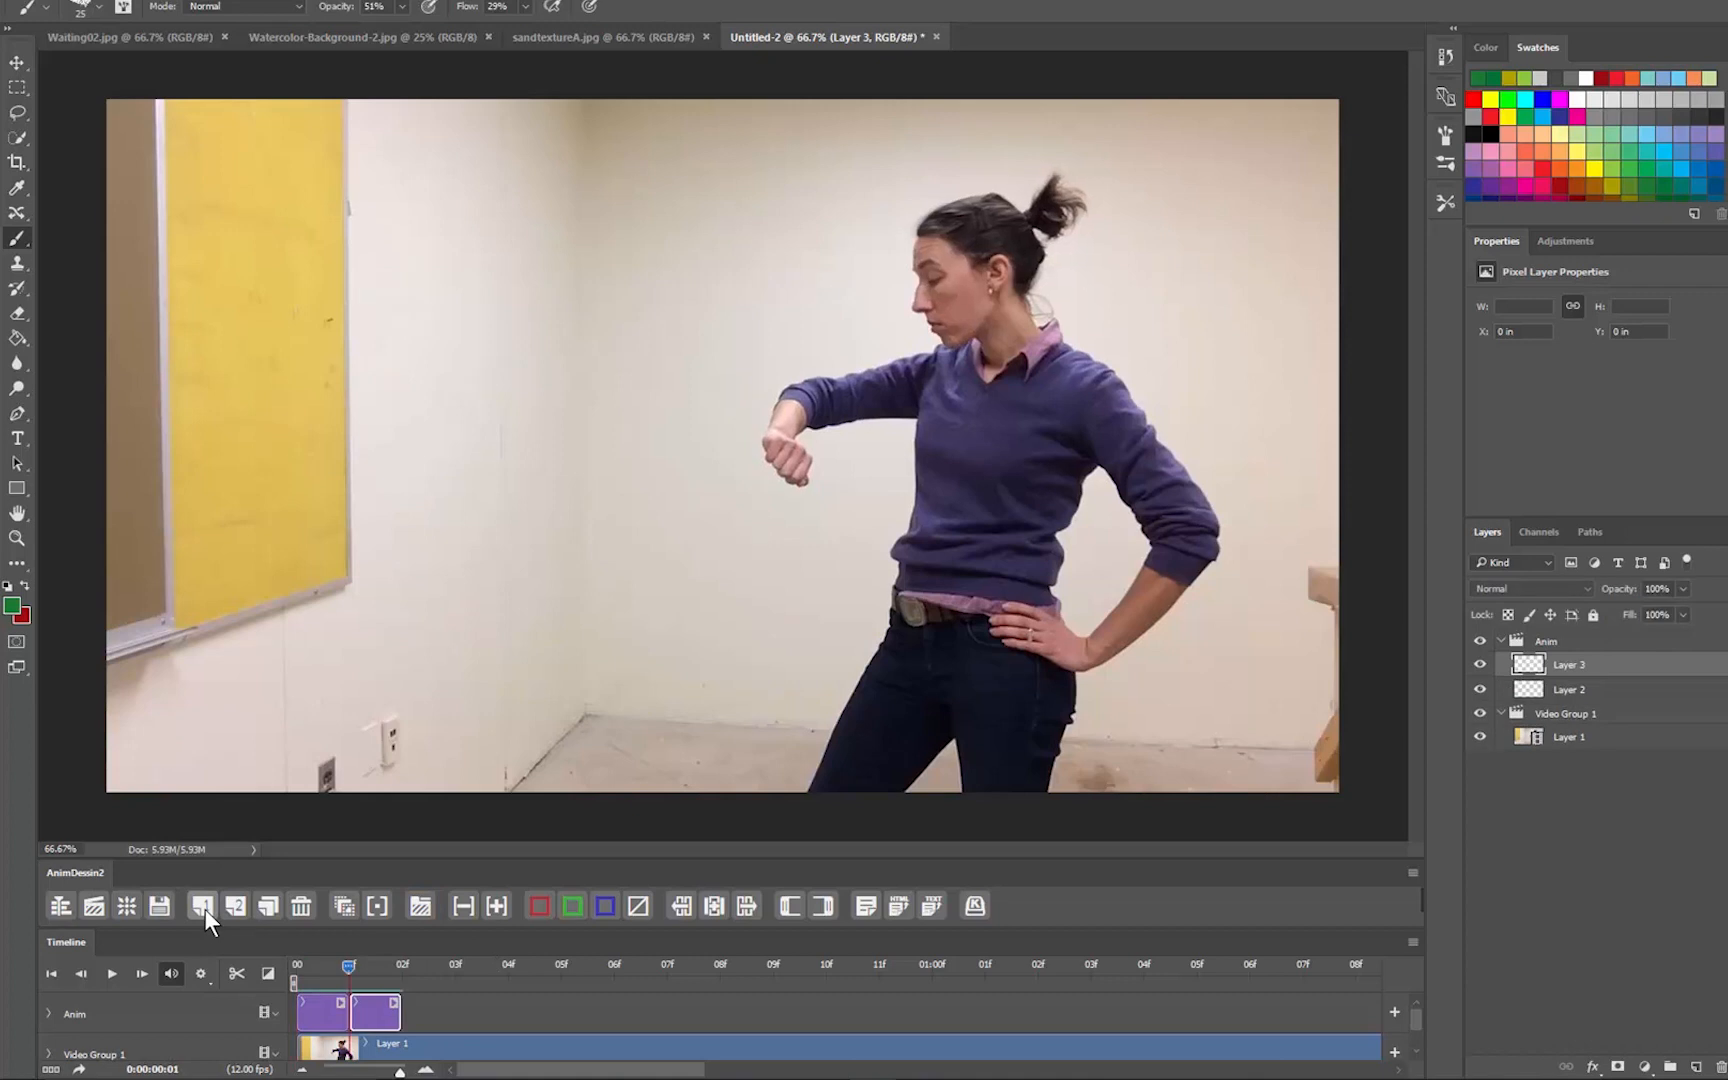
pyautogui.click(201, 903)
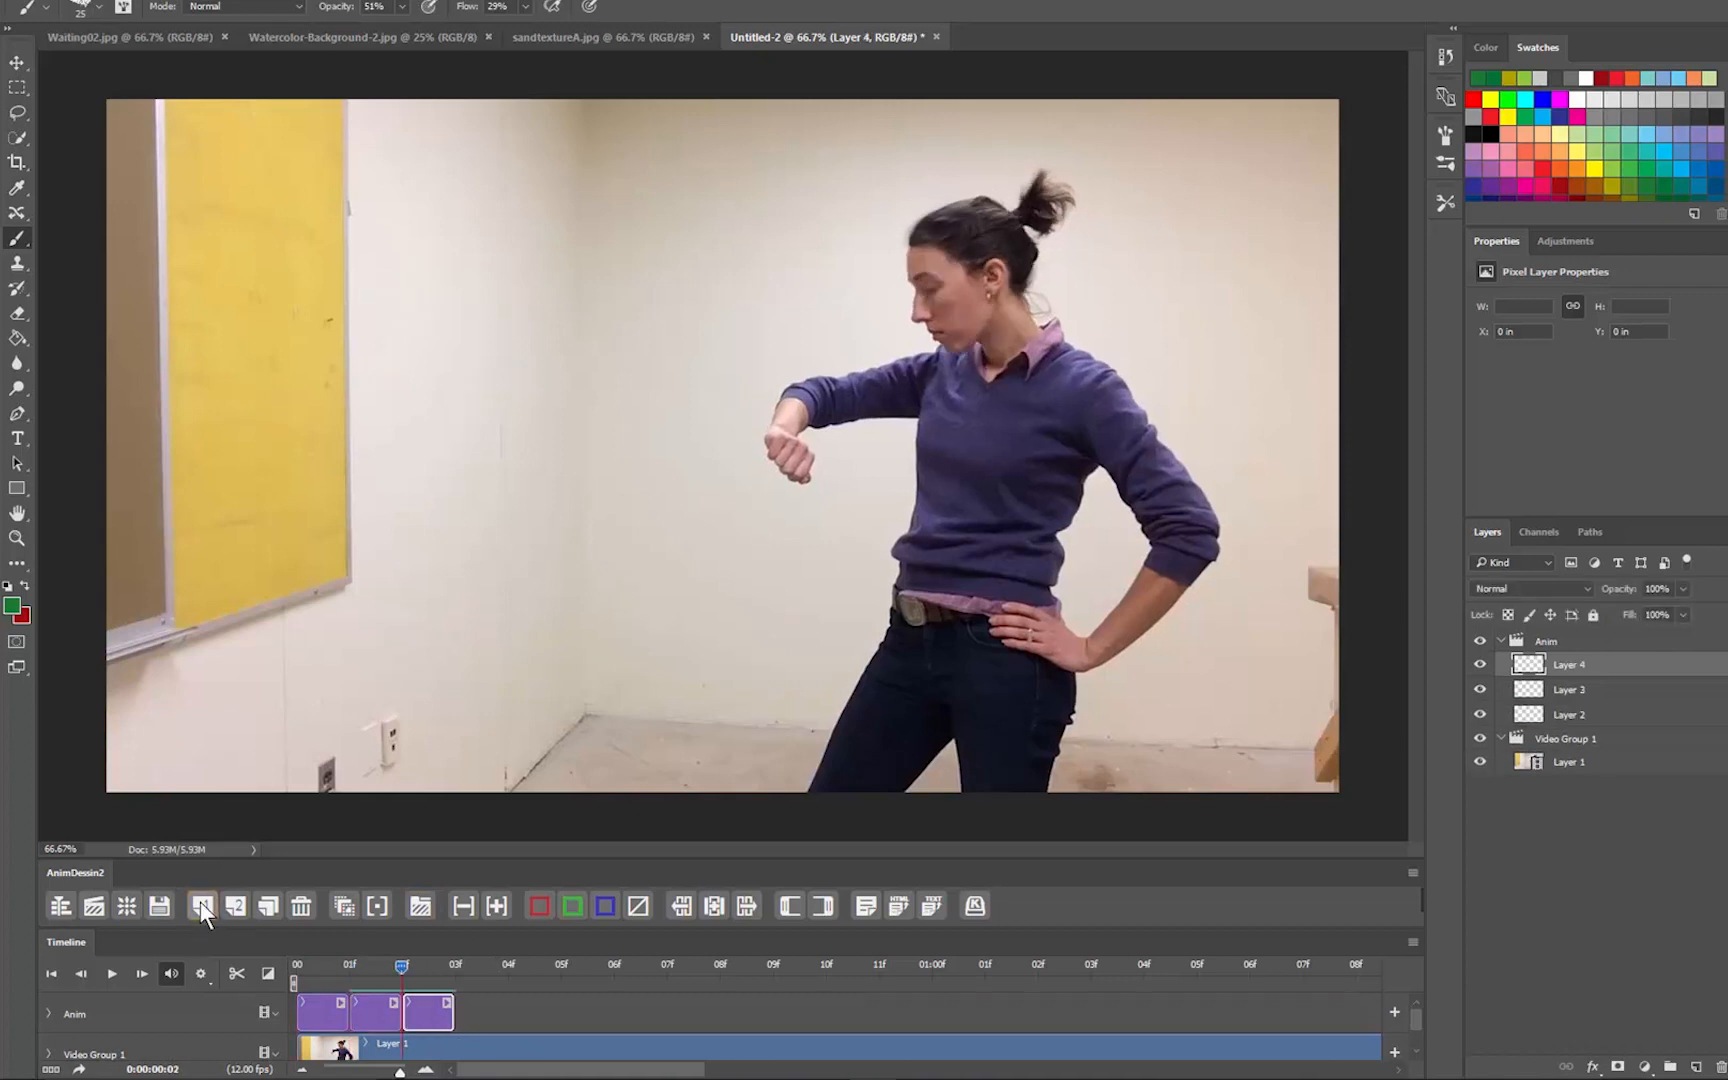
pyautogui.click(201, 903)
pyautogui.click(200, 903)
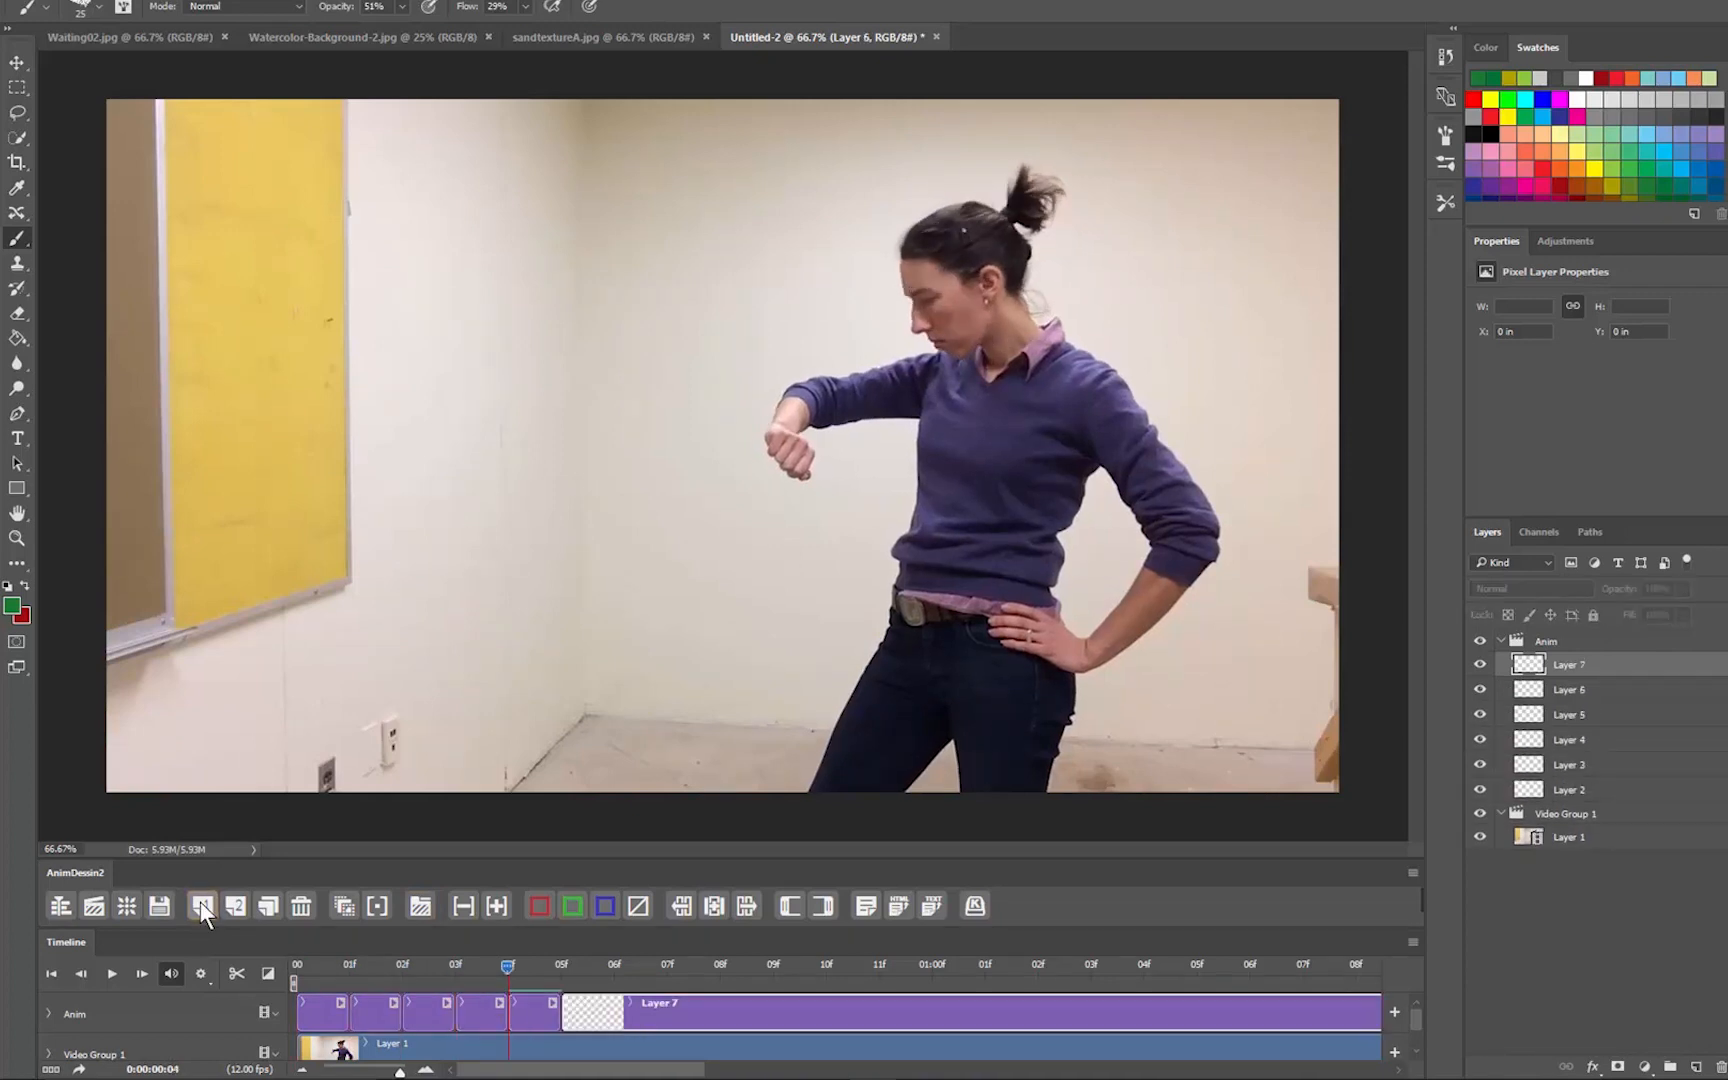
pyautogui.click(200, 903)
pyautogui.hotkey('ctrl', 'alt', 'shift', 'n')
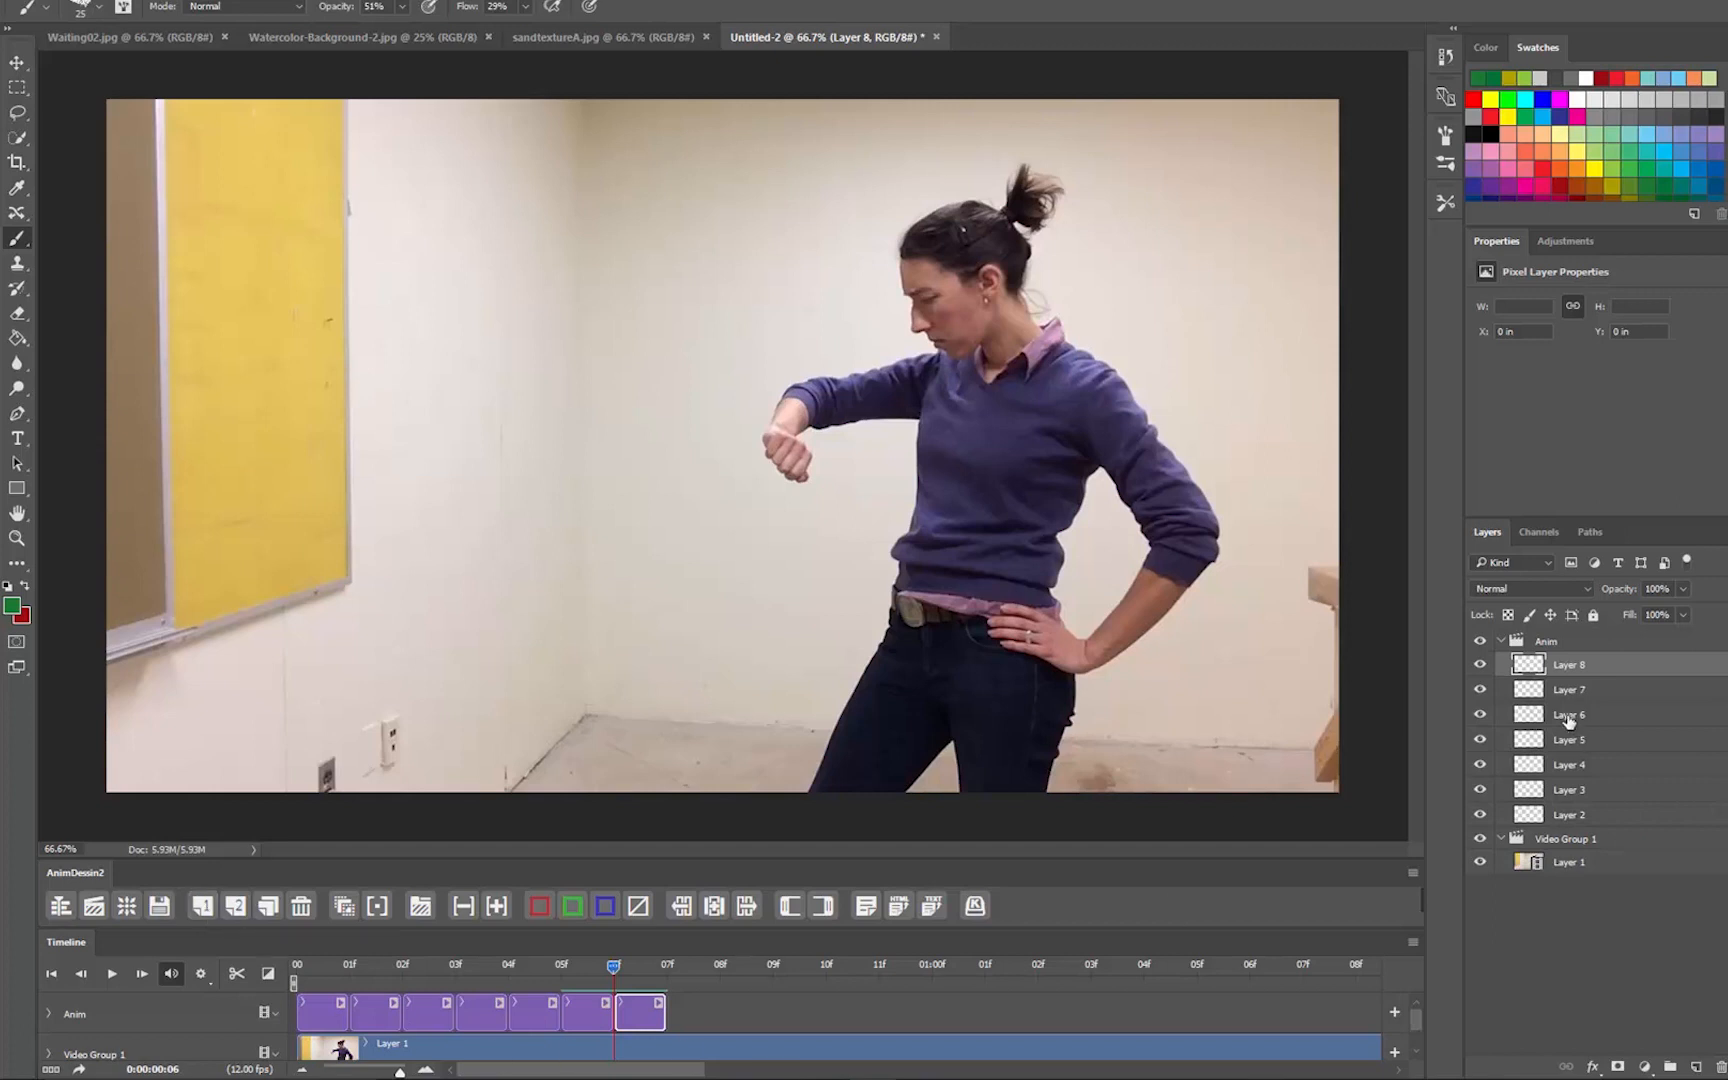
# Step: Select the Layer 6 drawing in the Anim group and return the playhead to the start of the timeline
pyautogui.moveTo(1563, 711)
pyautogui.mouseDown()
pyautogui.moveTo(1566, 678)
pyautogui.moveTo(1568, 724)
pyautogui.mouseUp()
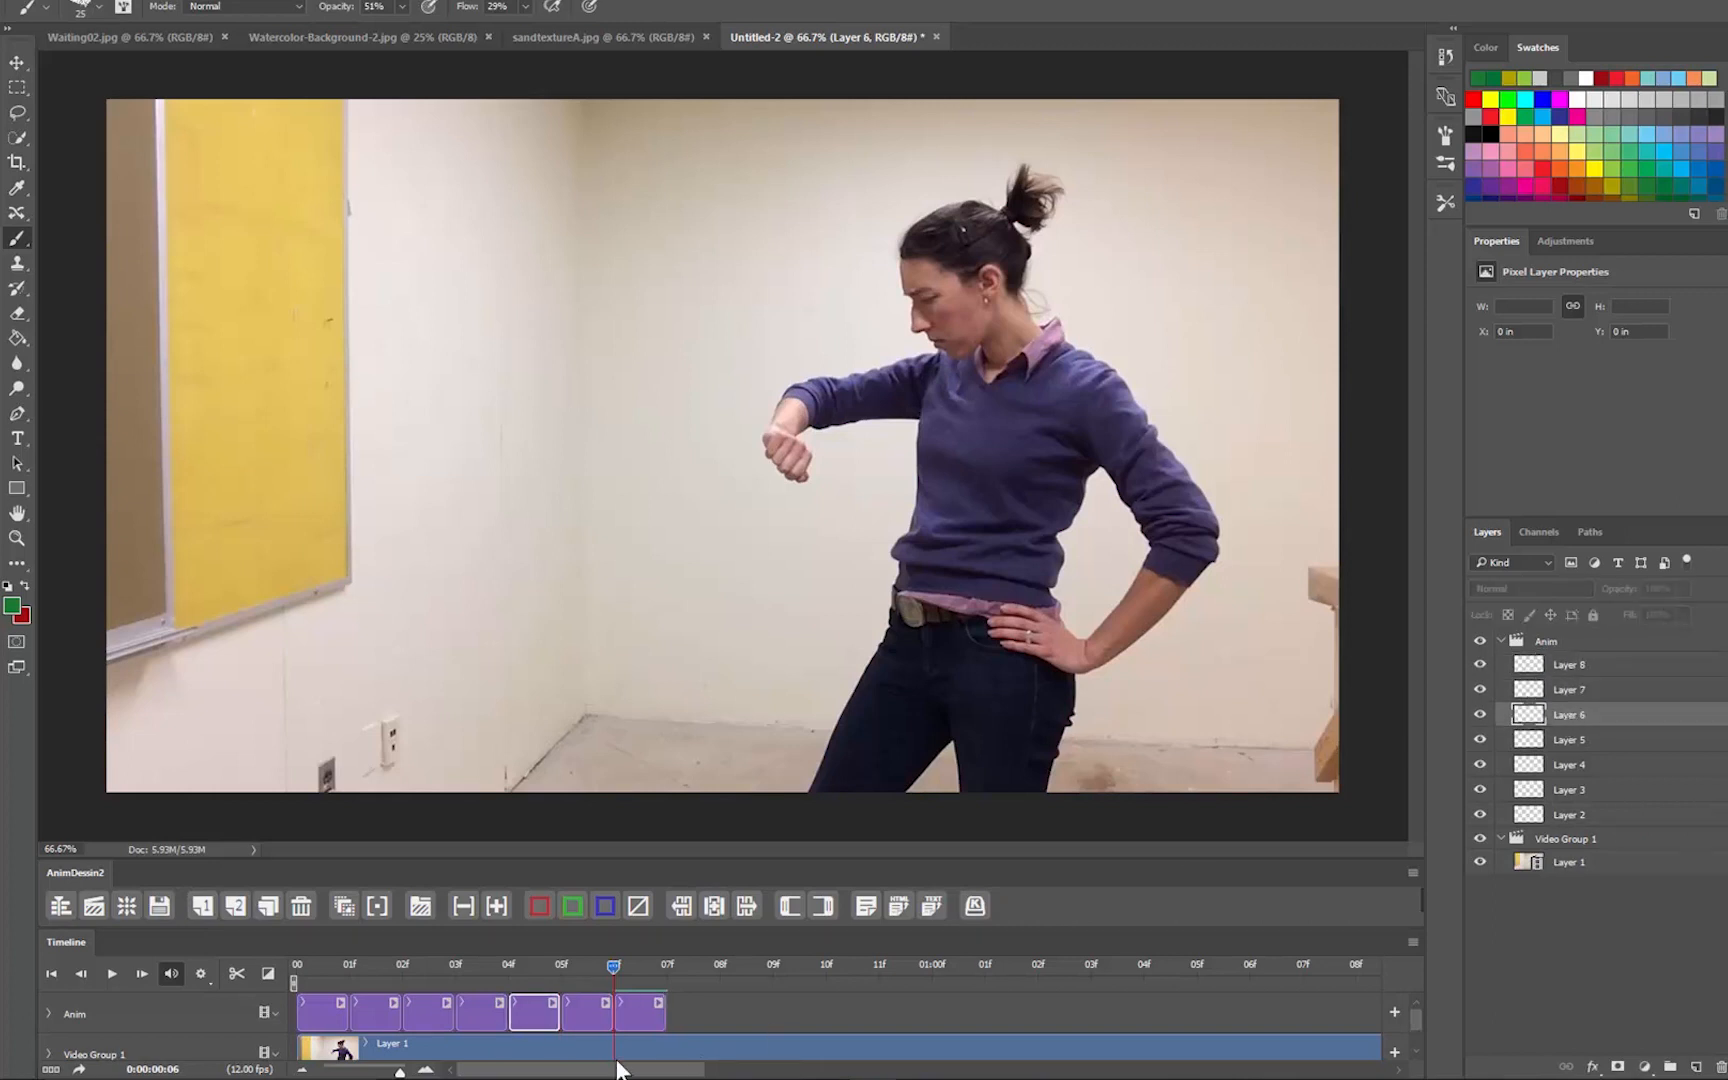
pyautogui.moveTo(611, 965); pyautogui.dragTo(296, 966)
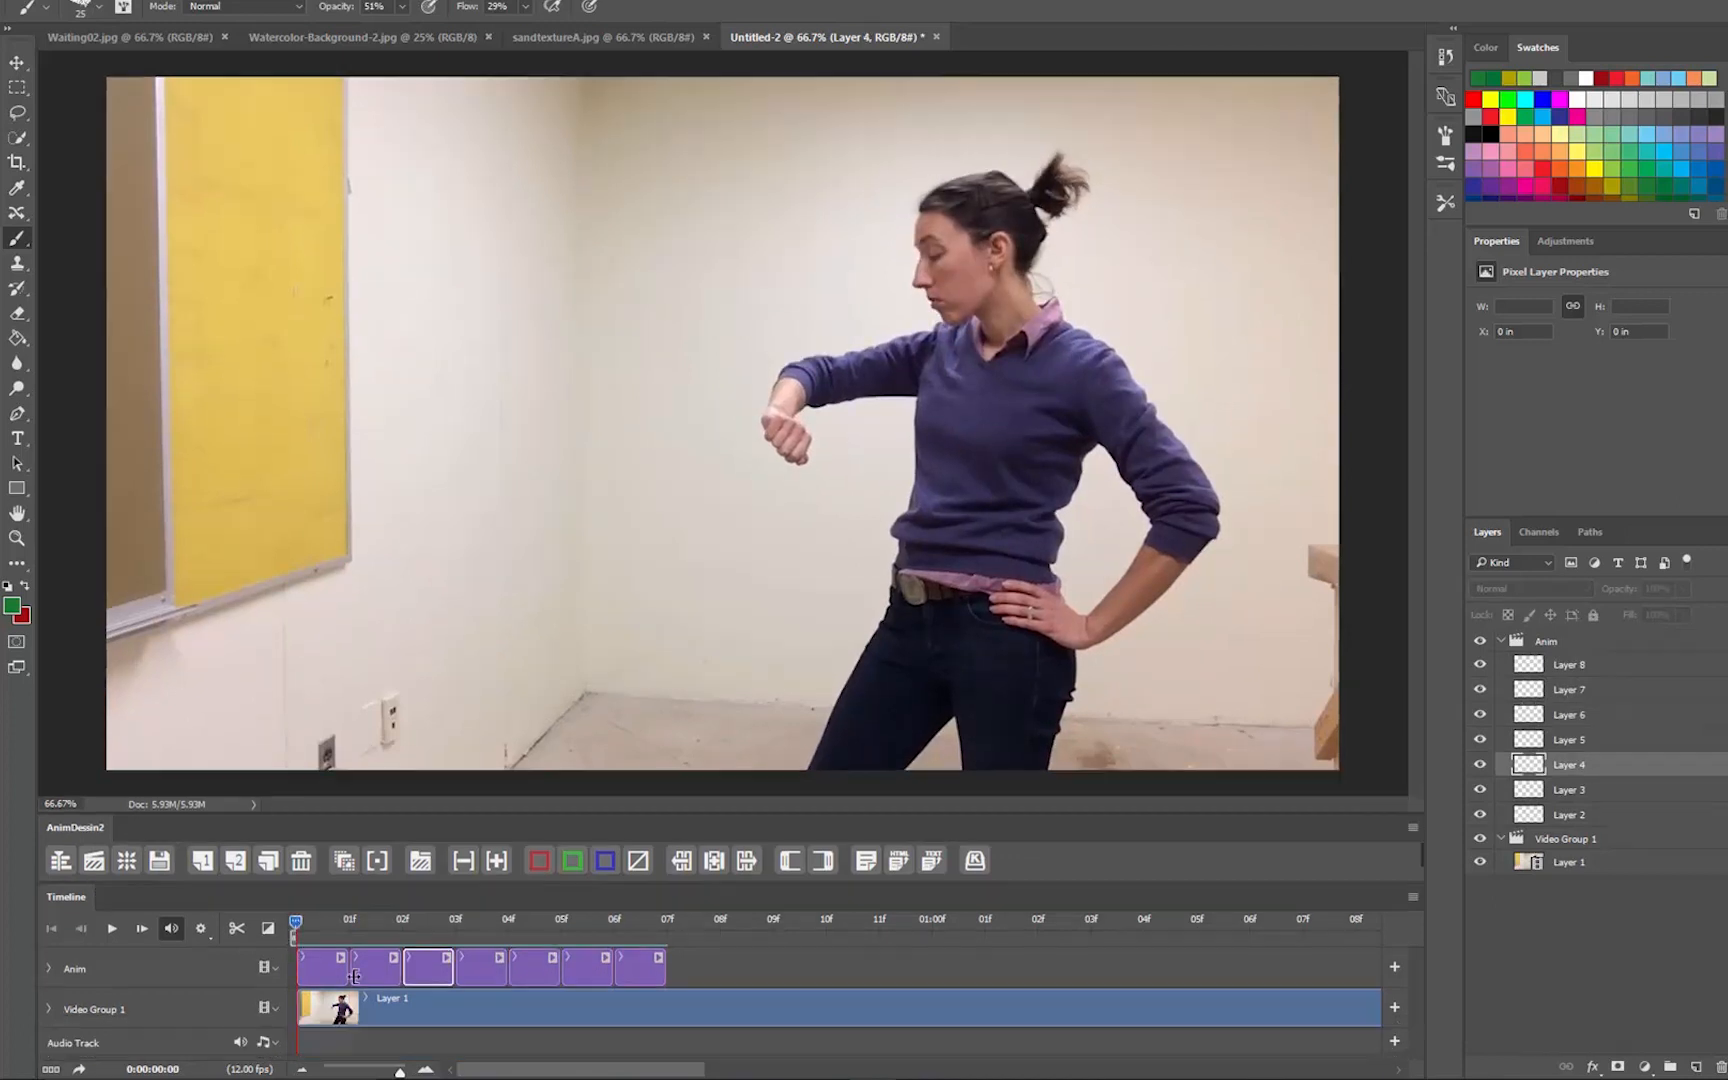
# Step: Step through the one-frame drawing keyframes in the Anim group, finishing on the first one, Layer 2
pyautogui.click(314, 963)
pyautogui.click(389, 972)
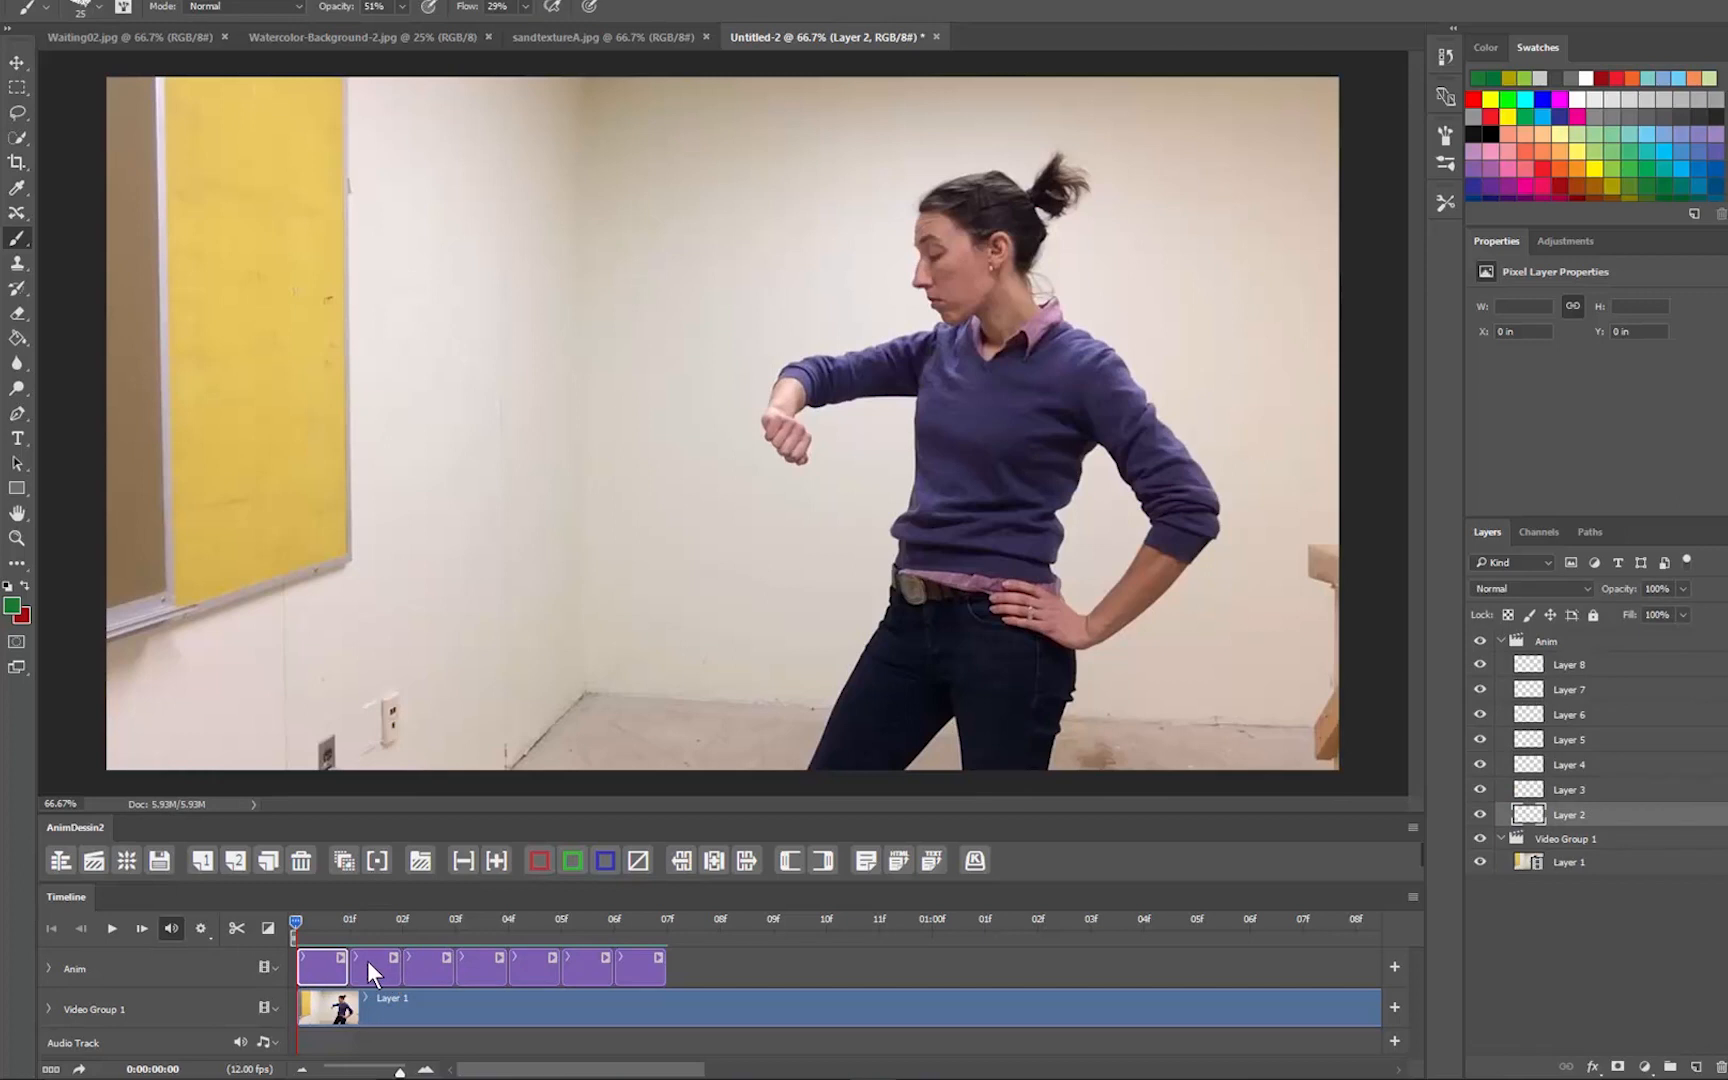
pyautogui.click(432, 970)
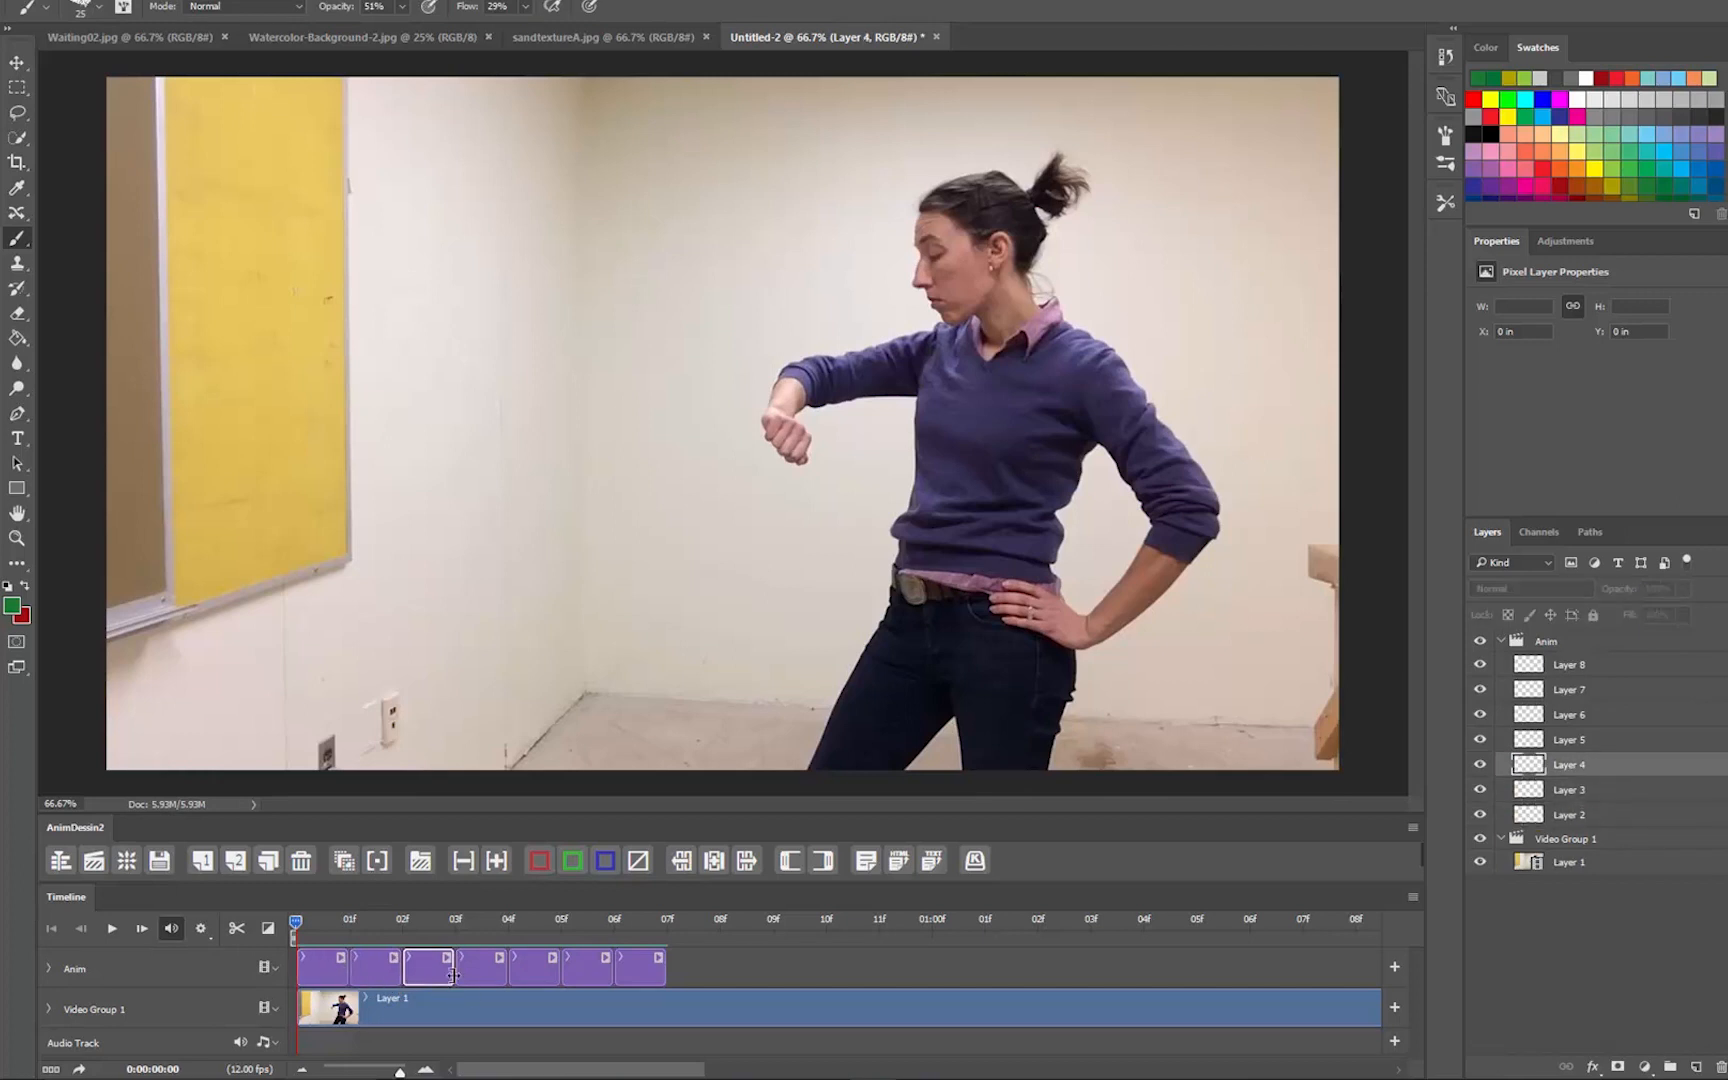
pyautogui.click(478, 967)
pyautogui.click(545, 975)
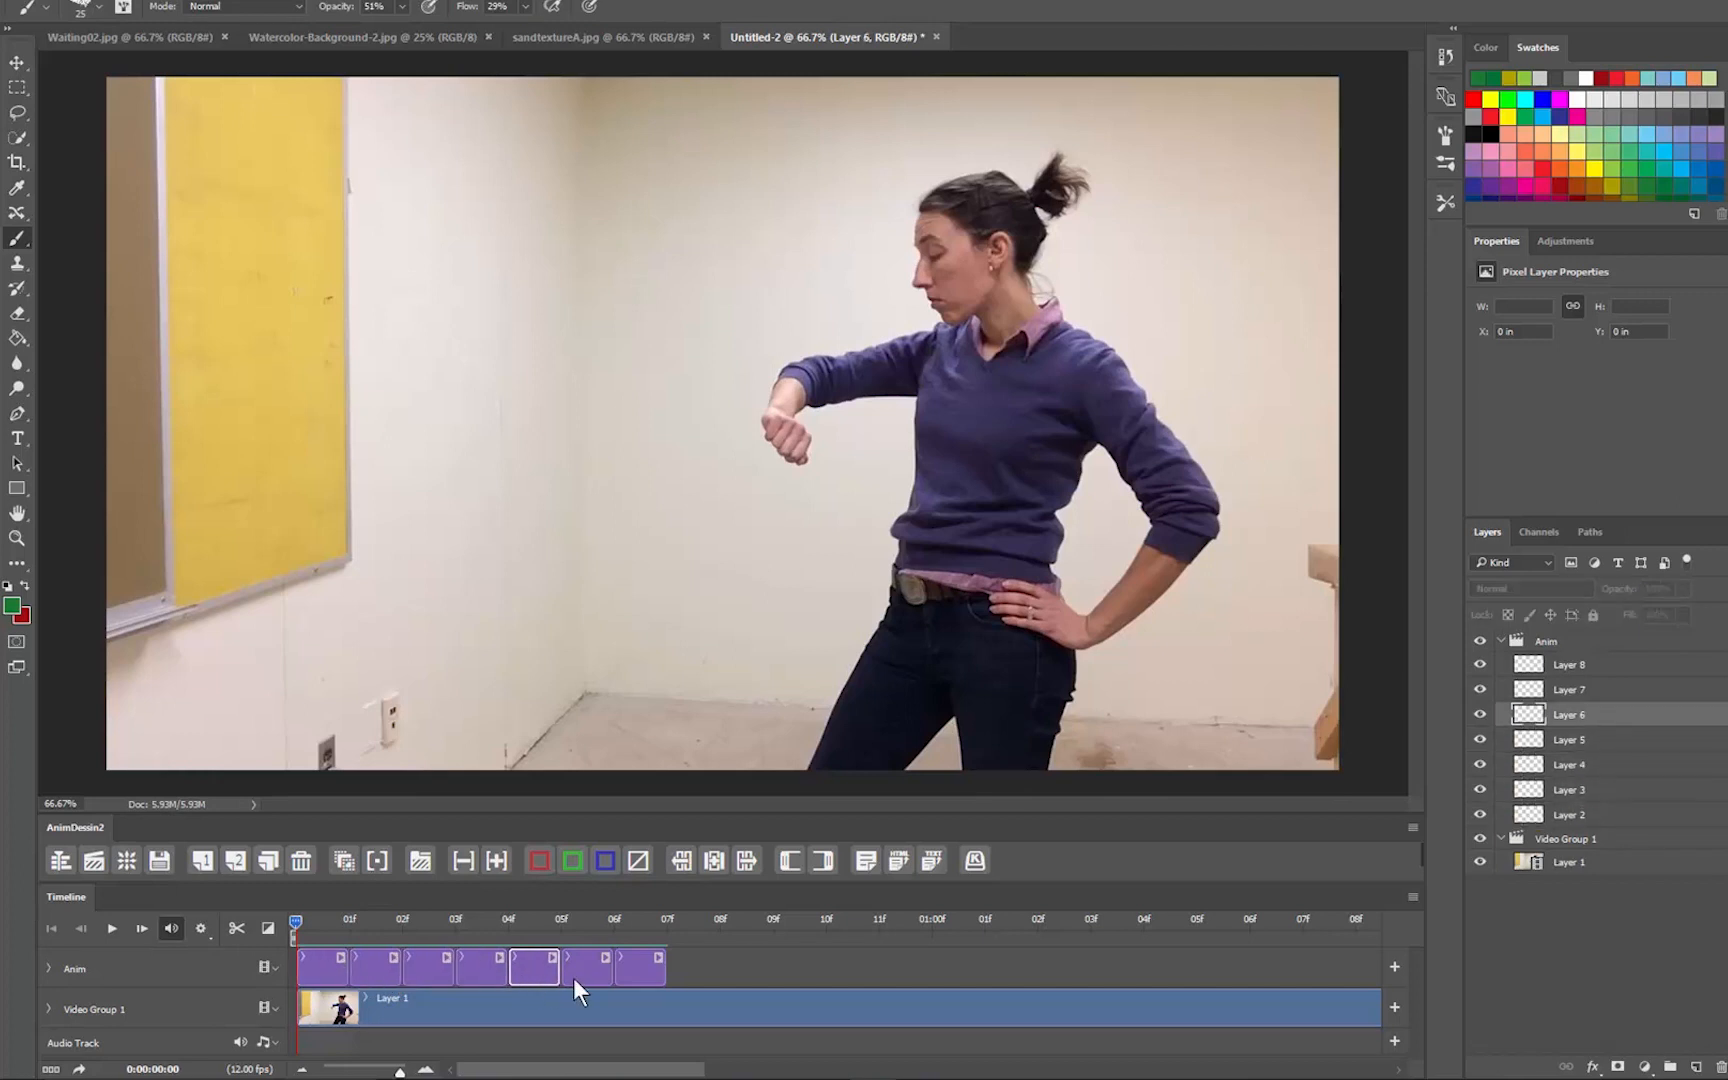
pyautogui.click(320, 984)
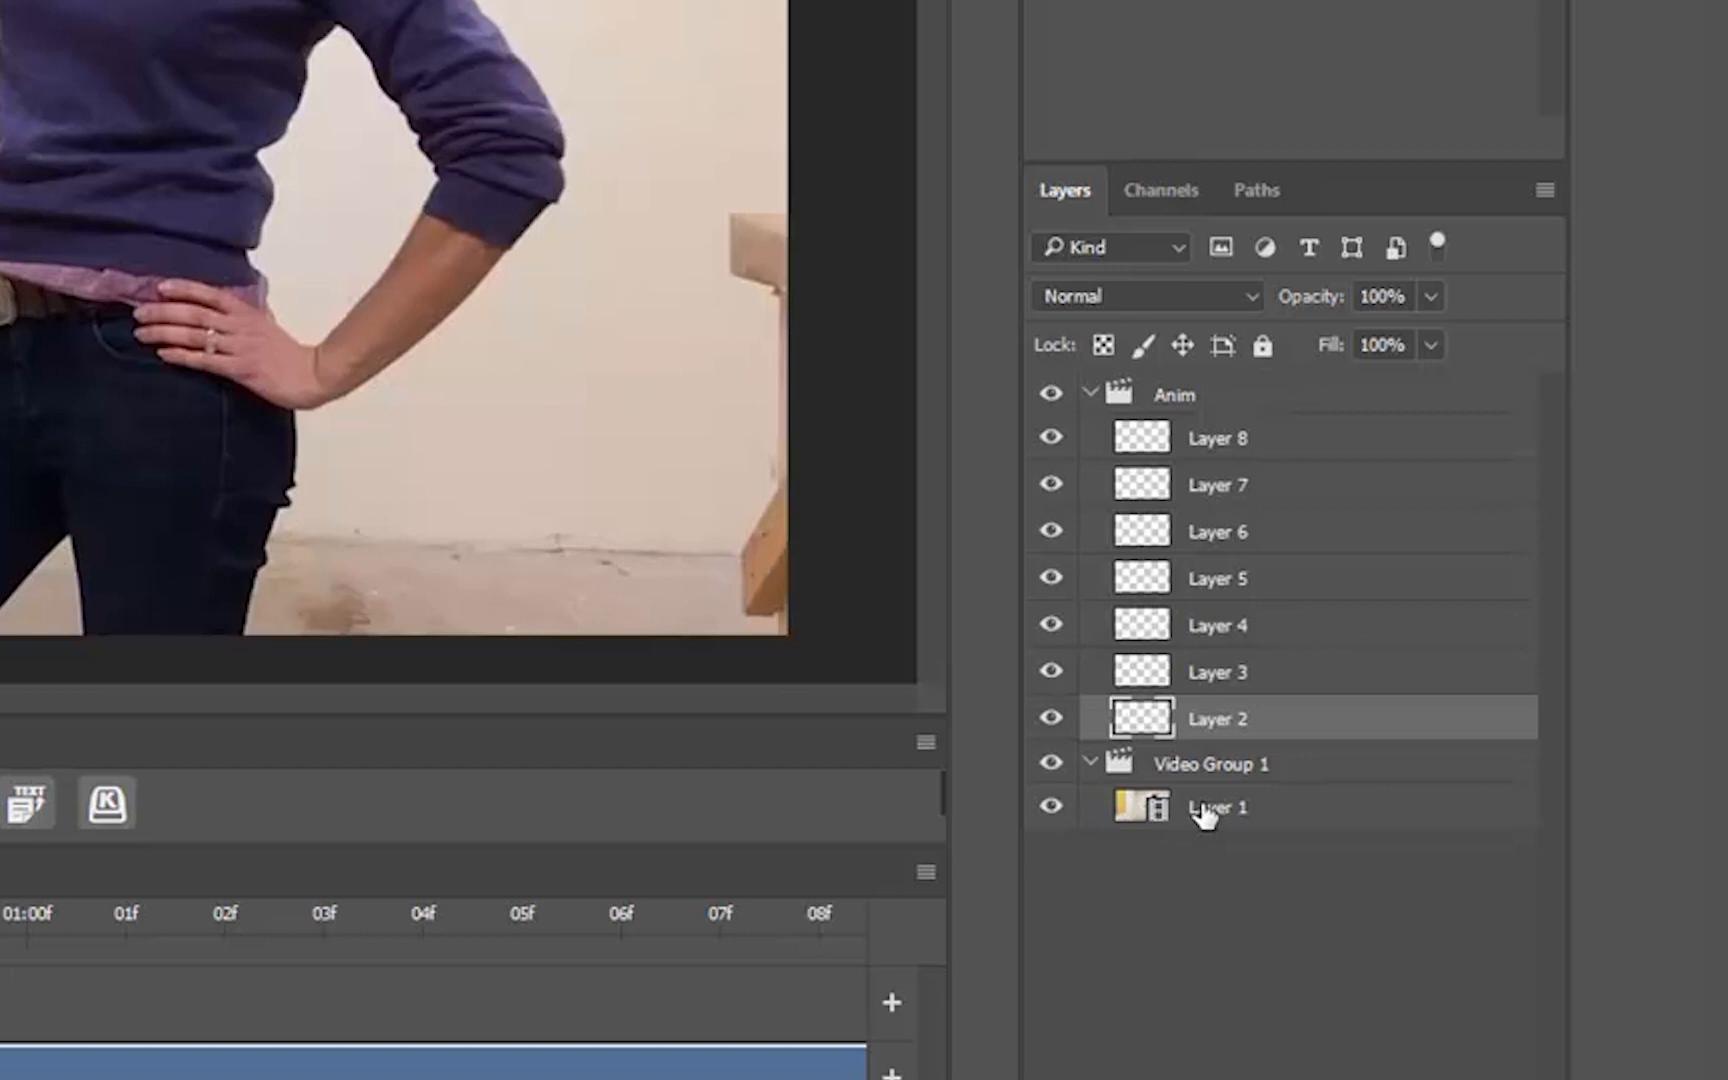
# Step: Lower the opacity of the reference footage layer, Layer 1, to 67%
pyautogui.click(1561, 864)
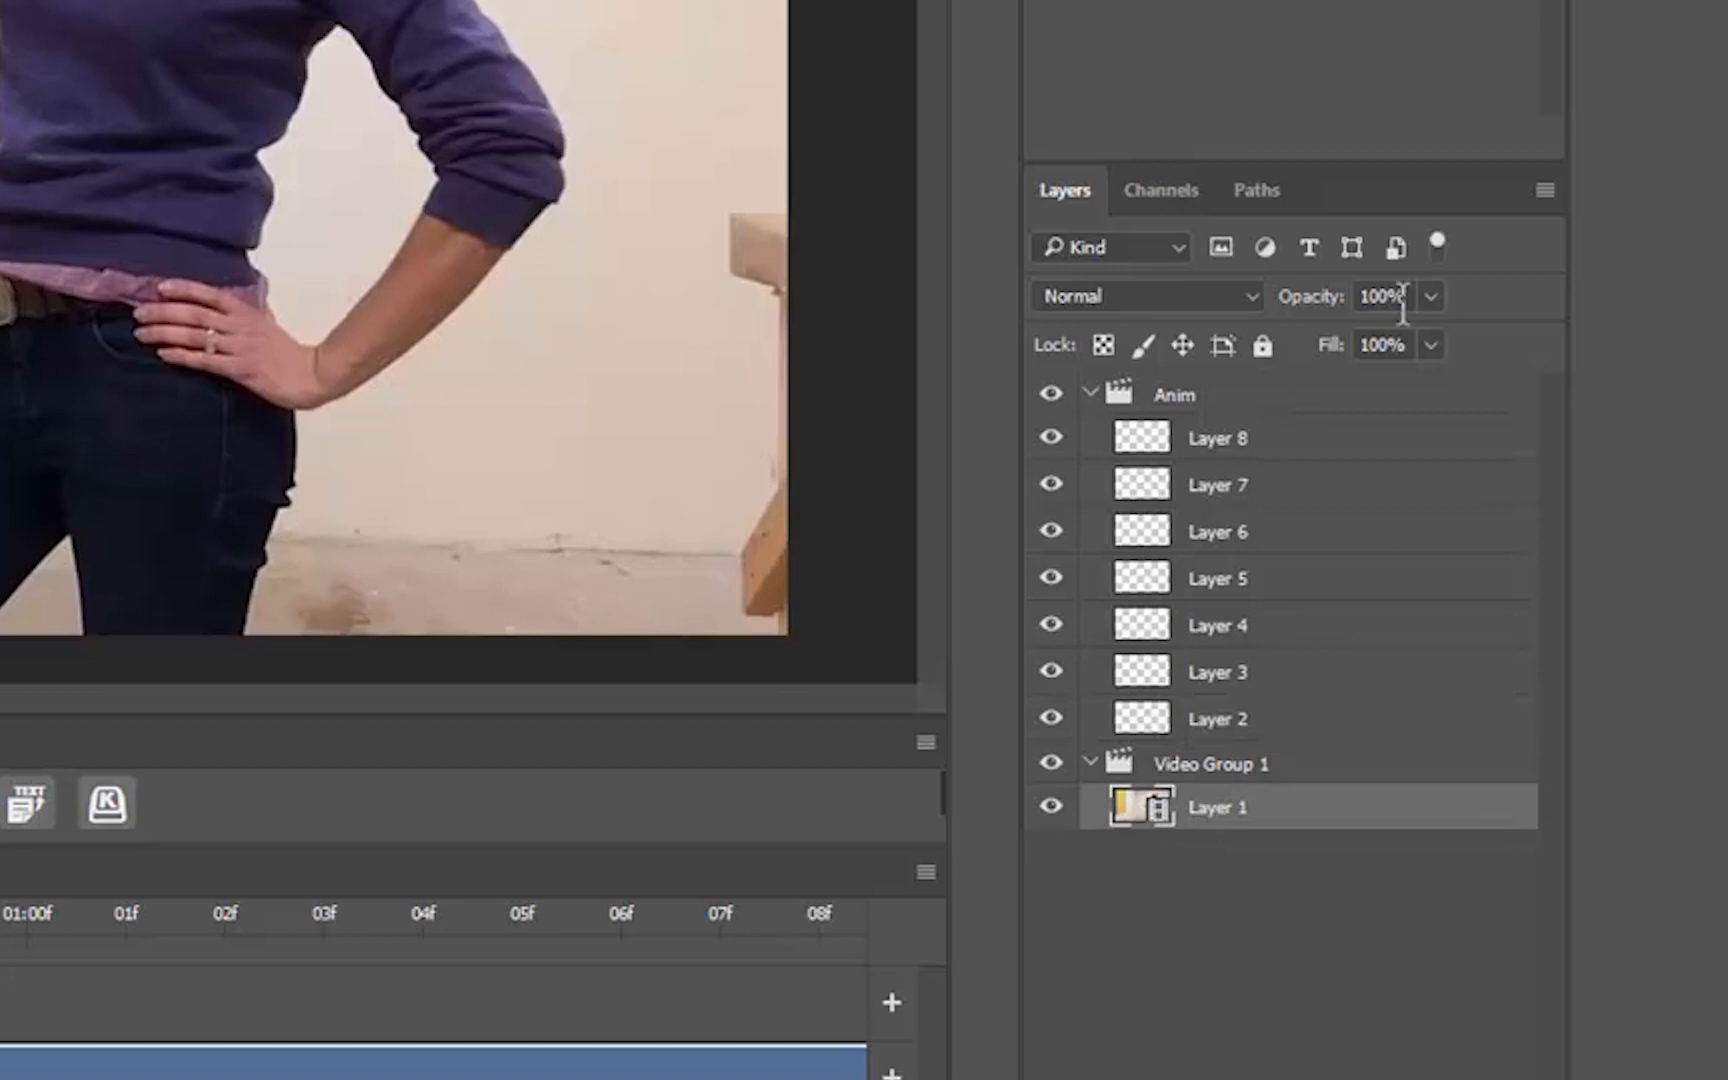
pyautogui.click(1431, 296)
pyautogui.moveTo(1393, 337); pyautogui.dragTo(1376, 337)
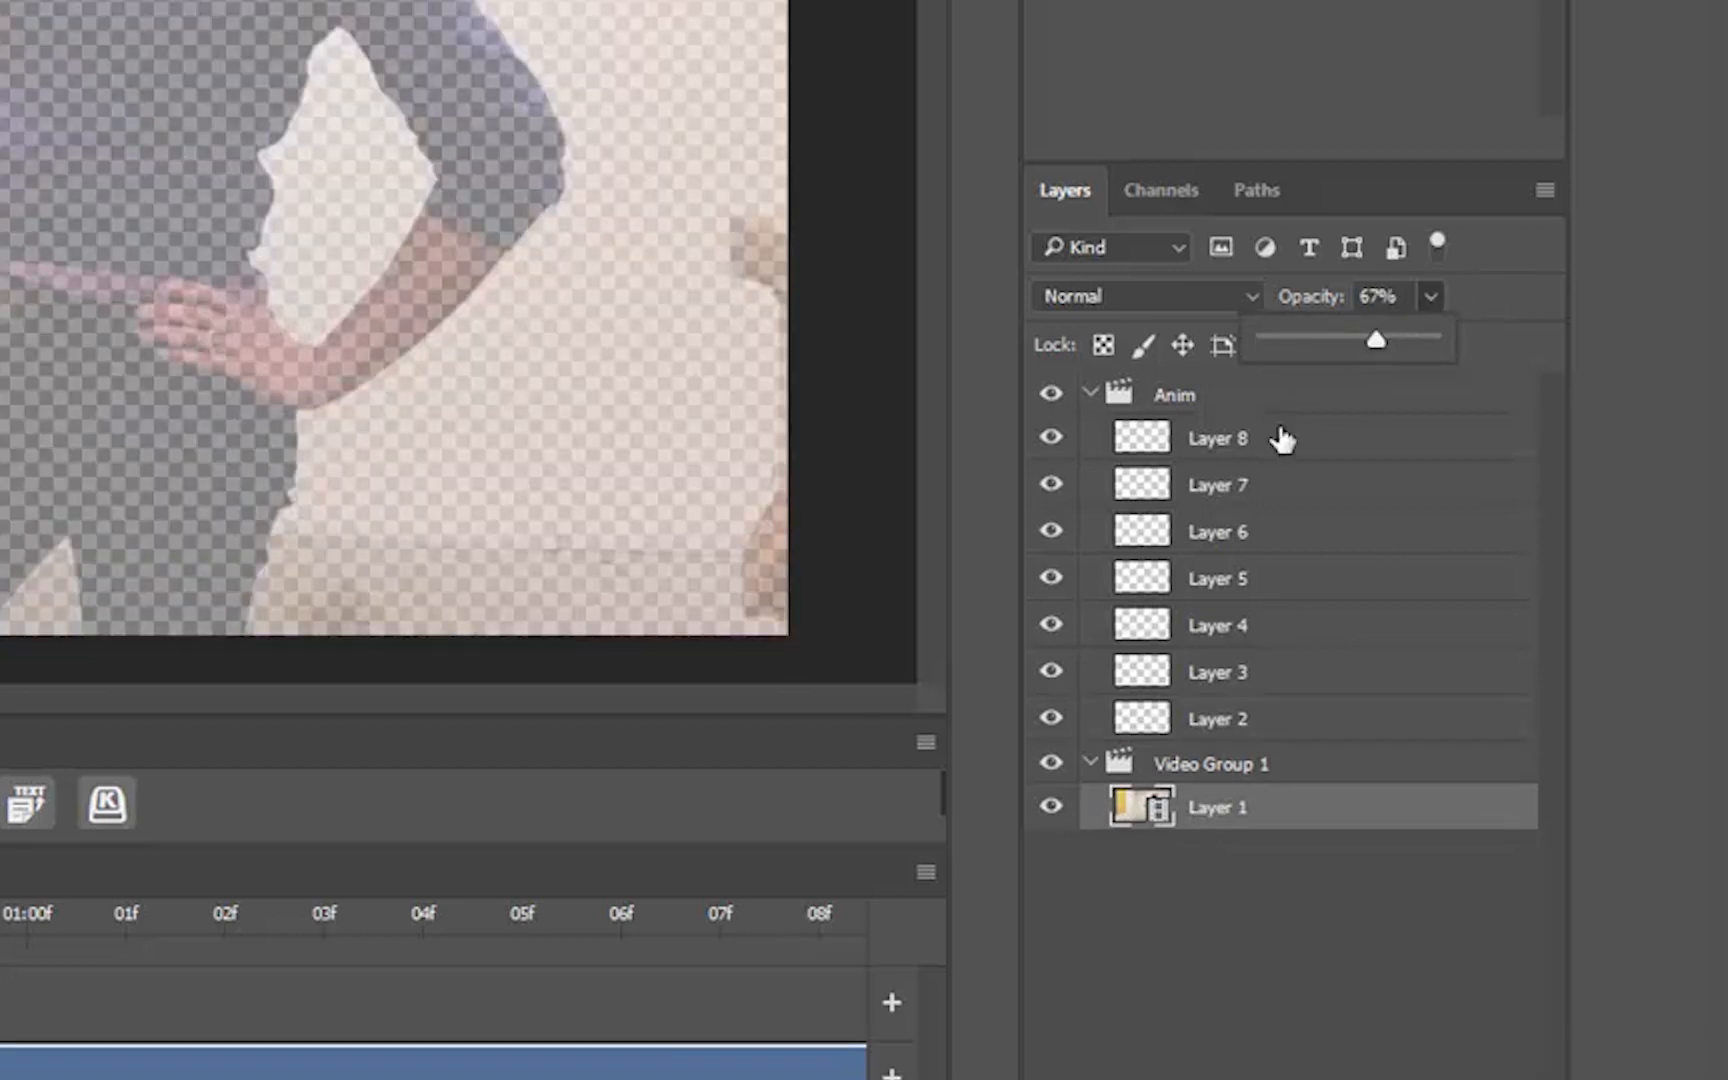
# Step: Make Layer 2 in the Anim group the drawing layer and load the 2B Pencil tool preset
pyautogui.click(1238, 729)
pyautogui.click(1240, 733)
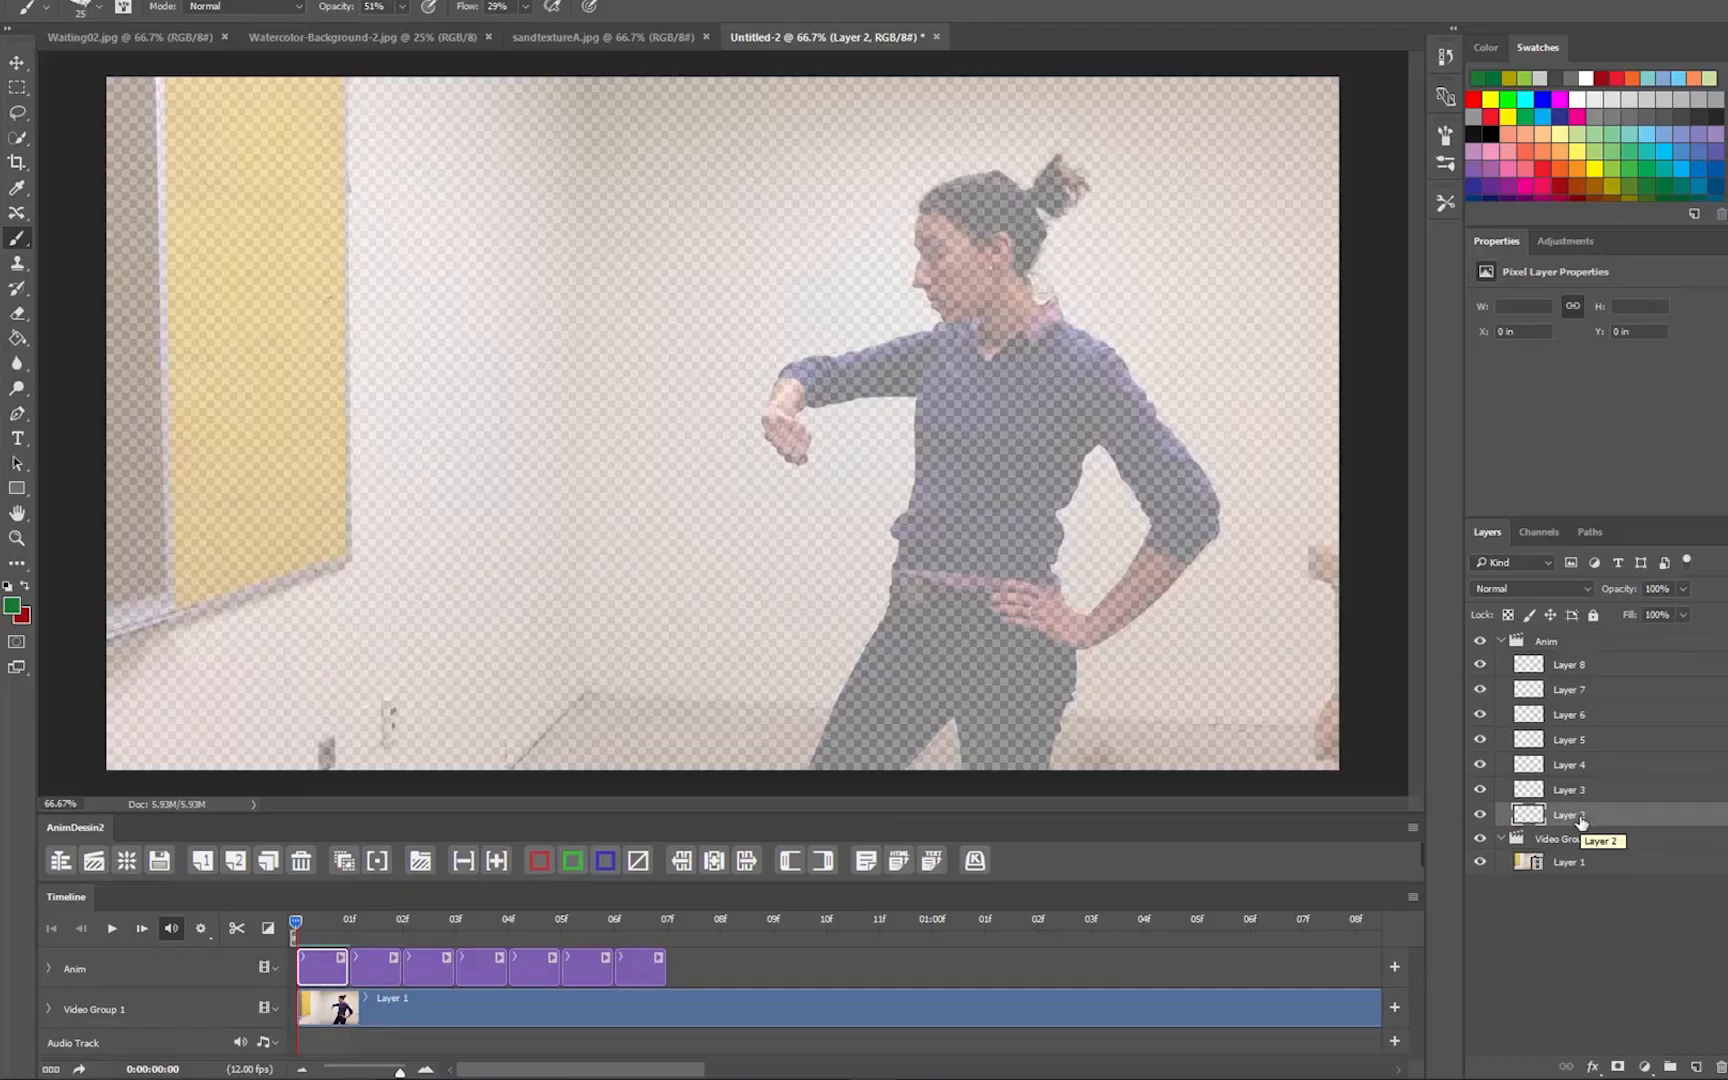
pyautogui.click(1446, 202)
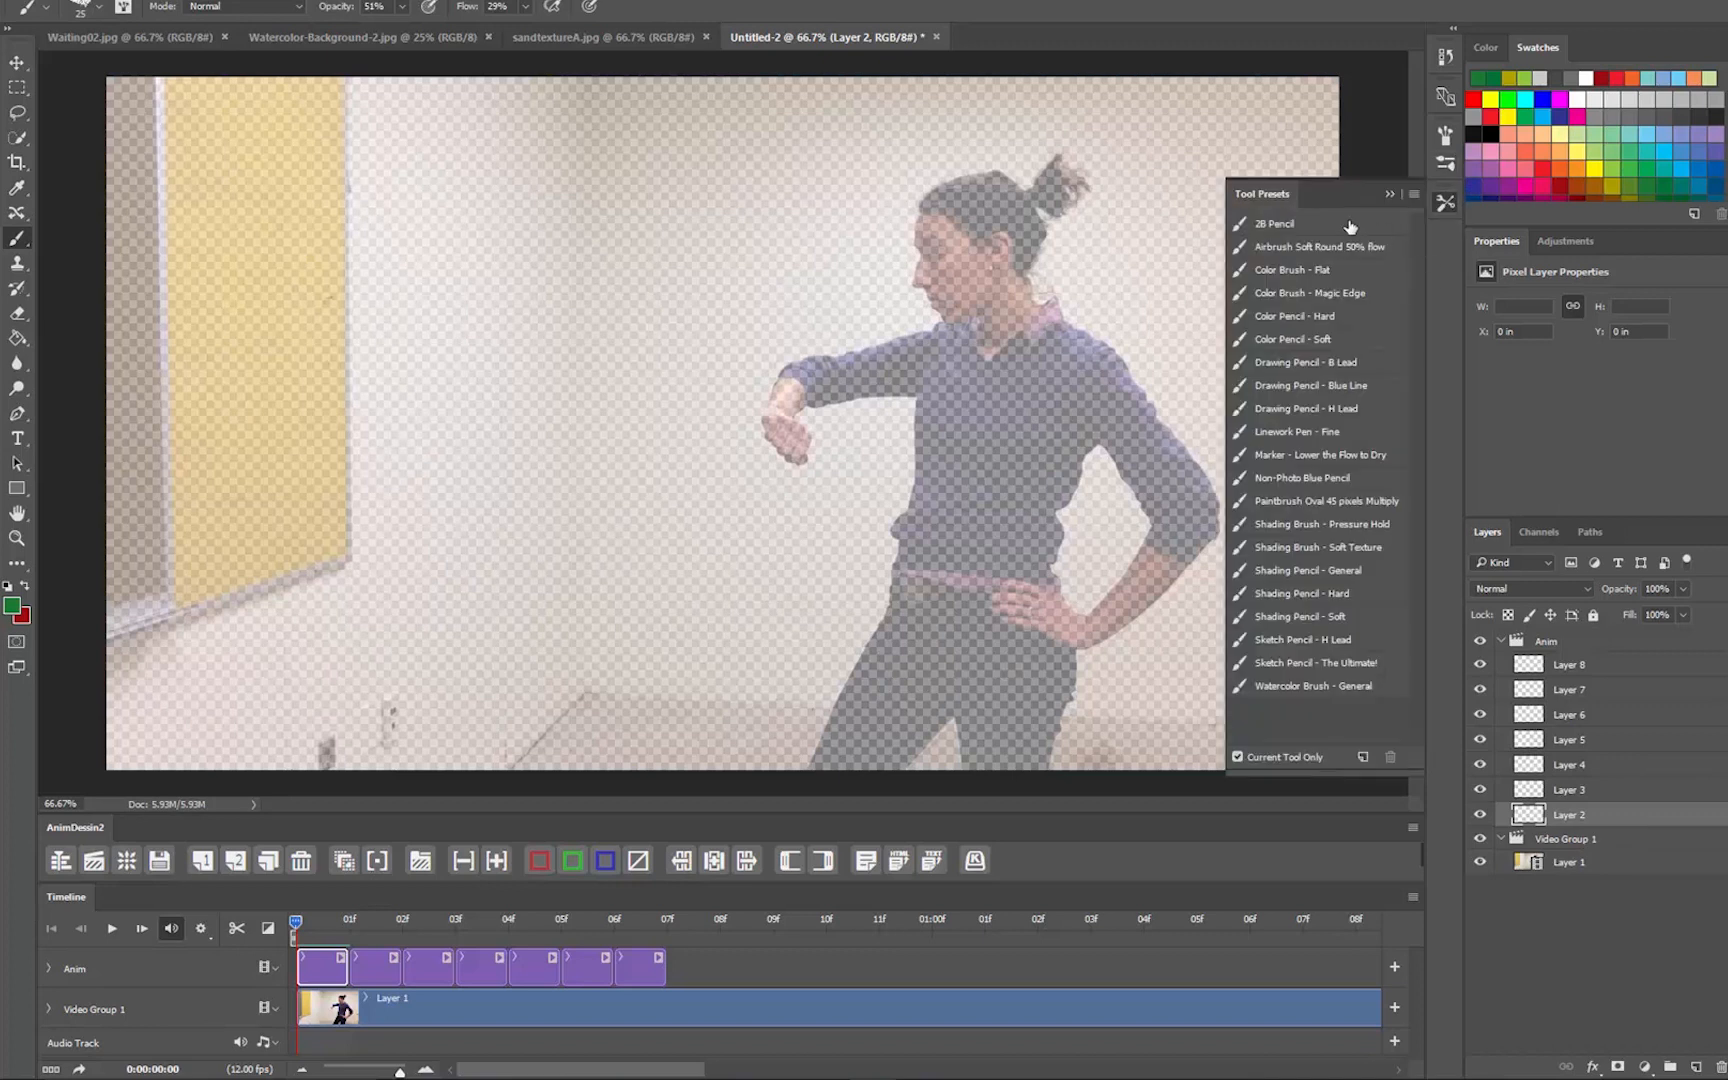
pyautogui.click(1300, 224)
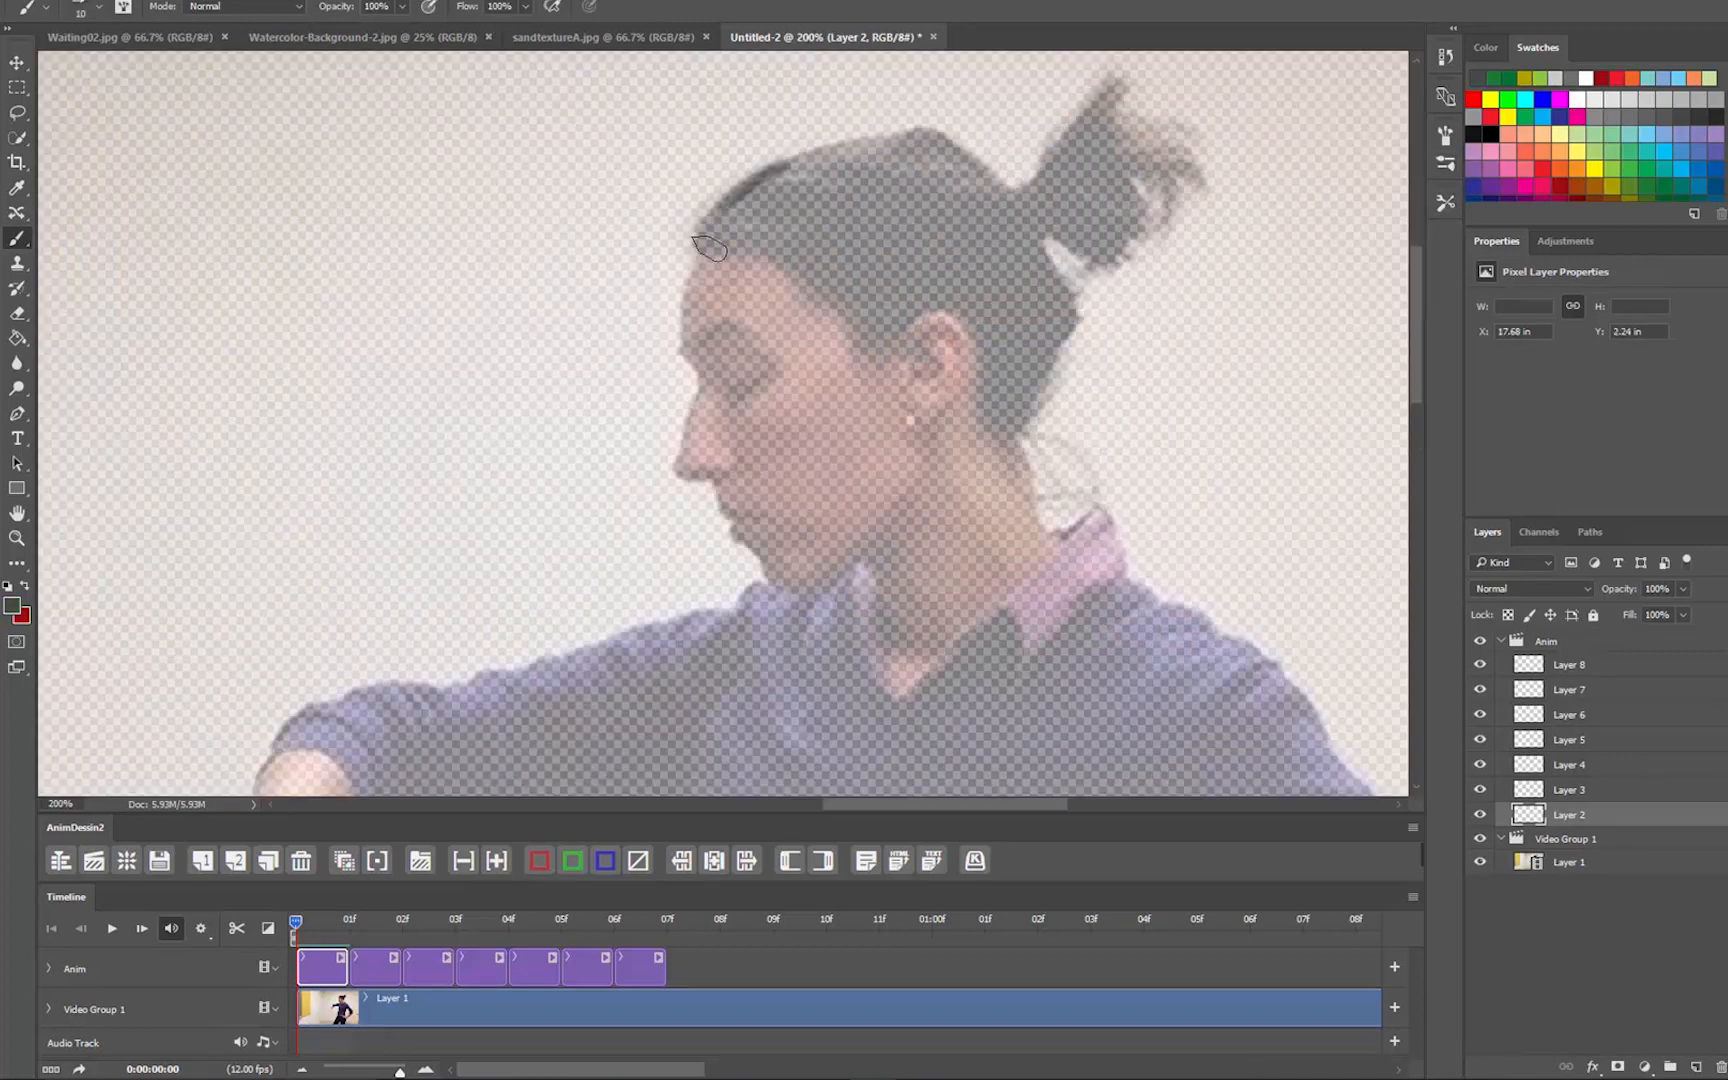
# Step: Trace the woman's face, hairline, ear, neck, collar and the upper edge of her raised sleeve on Layer 2
pyautogui.moveTo(760, 175); pyautogui.dragTo(700, 245)
pyautogui.moveTo(708, 256)
pyautogui.mouseDown()
pyautogui.moveTo(900, 335)
pyautogui.moveTo(958, 440)
pyautogui.mouseUp()
pyautogui.moveTo(918, 335); pyautogui.dragTo(915, 370)
pyautogui.moveTo(688, 348)
pyautogui.mouseDown()
pyautogui.moveTo(742, 328)
pyautogui.moveTo(768, 343)
pyautogui.mouseUp()
pyautogui.moveTo(702, 258); pyautogui.dragTo(686, 345)
pyautogui.moveTo(690, 352)
pyautogui.mouseDown()
pyautogui.moveTo(714, 478)
pyautogui.moveTo(736, 466)
pyautogui.mouseUp()
pyautogui.moveTo(718, 366); pyautogui.dragTo(778, 371)
pyautogui.moveTo(716, 484); pyautogui.dragTo(768, 520)
pyautogui.moveTo(768, 521)
pyautogui.mouseDown()
pyautogui.moveTo(730, 540)
pyautogui.moveTo(927, 484)
pyautogui.mouseUp()
pyautogui.moveTo(866, 568); pyautogui.dragTo(888, 612)
pyautogui.moveTo(1016, 448); pyautogui.dragTo(1052, 524)
pyautogui.moveTo(1097, 503)
pyautogui.mouseDown()
pyautogui.moveTo(925, 678)
pyautogui.moveTo(1022, 650)
pyautogui.mouseUp()
pyautogui.moveTo(1050, 265); pyautogui.dragTo(1018, 430)
pyautogui.moveTo(780, 165); pyautogui.dragTo(1015, 188)
pyautogui.moveTo(755, 590)
pyautogui.mouseDown()
pyautogui.moveTo(625, 670)
pyautogui.moveTo(375, 705)
pyautogui.mouseUp()
# Step: Draw an oversized ponytail with looping inner strands behind the head
pyautogui.scroll(3, 722, 423)
pyautogui.moveTo(1028, 500); pyautogui.dragTo(1168, 462)
pyautogui.moveTo(1200, 268); pyautogui.dragTo(1216, 520)
pyautogui.moveTo(1280, 372); pyautogui.dragTo(1230, 606)
pyautogui.moveTo(1050, 565); pyautogui.dragTo(1368, 560)
# Step: Outline the raised hand with its fingers, the wrist cuff and the underside of the raised sleeve
pyautogui.scroll(-6, 722, 423)
pyautogui.moveTo(270, 478)
pyautogui.mouseDown()
pyautogui.moveTo(325, 585)
pyautogui.moveTo(200, 700)
pyautogui.mouseUp()
pyautogui.moveTo(300, 600)
pyautogui.mouseDown()
pyautogui.moveTo(215, 720)
pyautogui.moveTo(250, 728)
pyautogui.mouseUp()
pyautogui.moveTo(370, 630); pyautogui.dragTo(285, 740)
pyautogui.moveTo(240, 582); pyautogui.dragTo(290, 468)
pyautogui.moveTo(275, 465); pyautogui.dragTo(372, 408)
pyautogui.moveTo(365, 555)
pyautogui.mouseDown()
pyautogui.moveTo(540, 525)
pyautogui.moveTo(683, 530)
pyautogui.mouseUp()
# Step: Trace the sweater's torso sides, the collar opening, the shoulder and the bent arm's sleeve with its folds
pyautogui.moveTo(695, 498); pyautogui.dragTo(678, 790)
pyautogui.moveTo(880, 590); pyautogui.dragTo(565, 385)
pyautogui.moveTo(815, 90); pyautogui.dragTo(905, 137)
pyautogui.moveTo(910, 137)
pyautogui.mouseDown()
pyautogui.moveTo(1097, 354)
pyautogui.moveTo(1280, 680)
pyautogui.mouseUp()
pyautogui.moveTo(1070, 690); pyautogui.dragTo(1175, 676)
pyautogui.moveTo(1025, 598); pyautogui.dragTo(925, 462)
pyautogui.moveTo(925, 462); pyautogui.dragTo(800, 785)
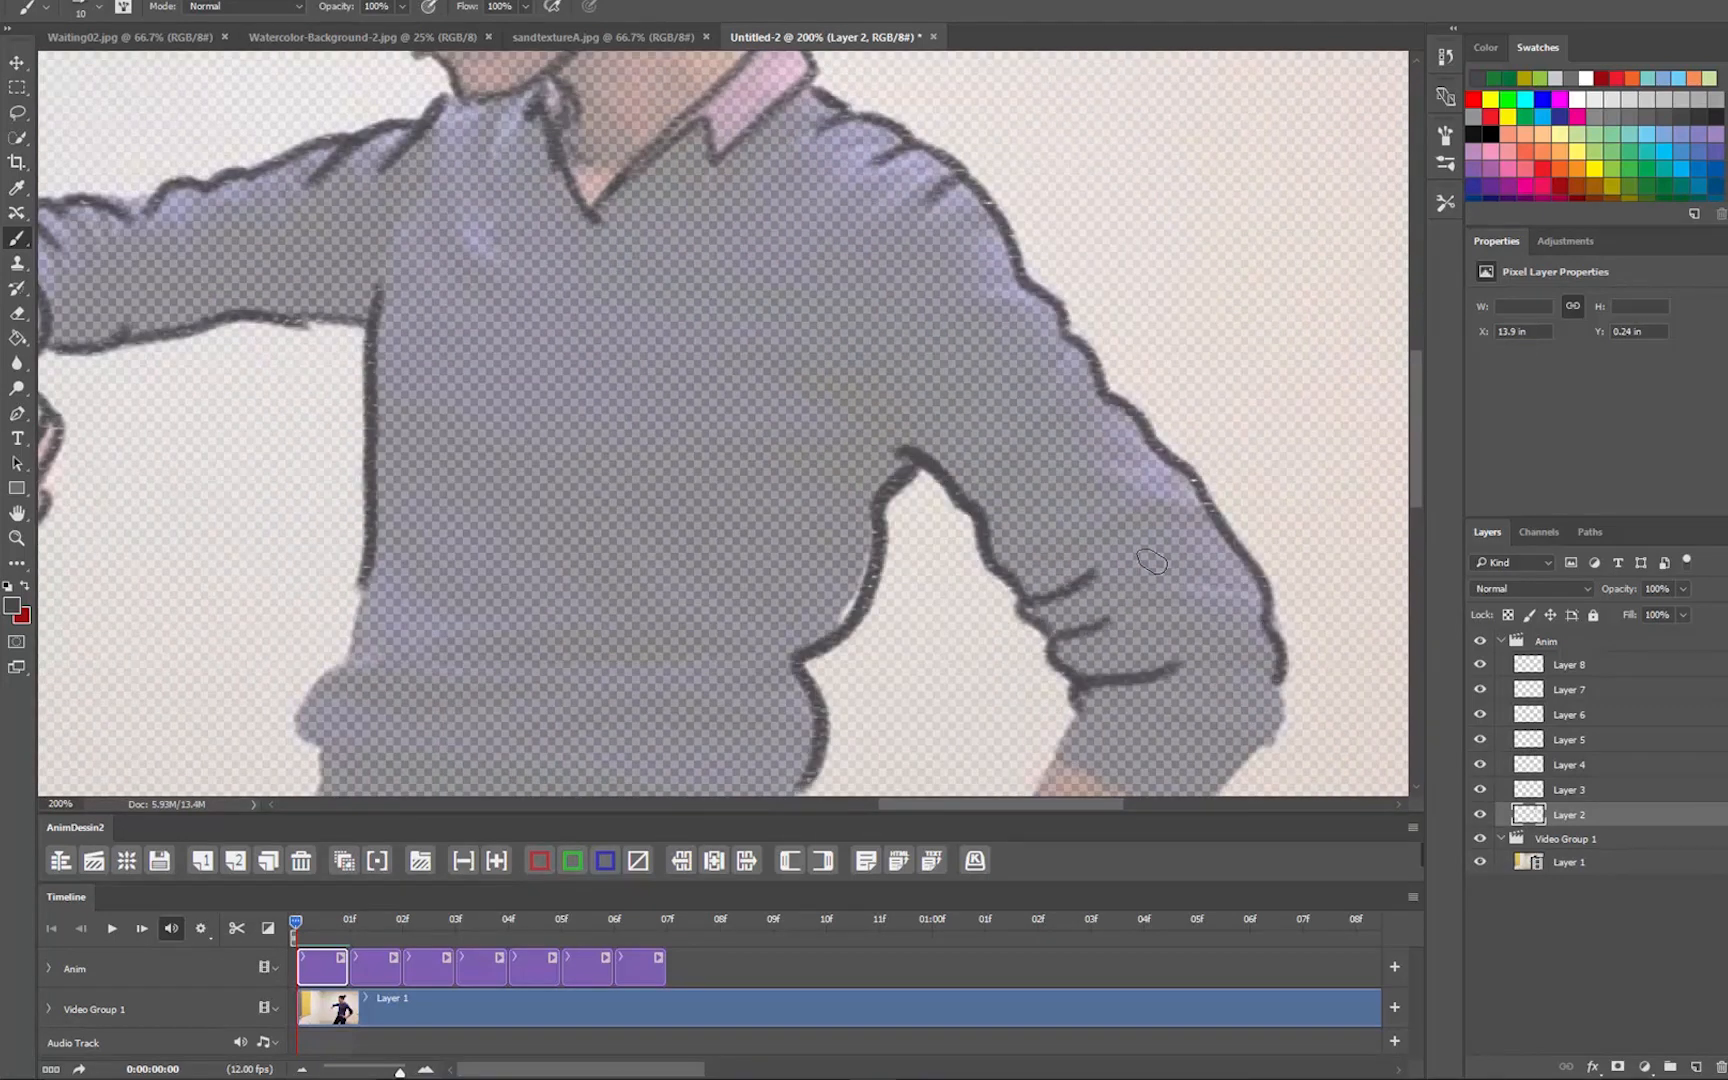
pyautogui.moveTo(364, 582); pyautogui.dragTo(330, 750)
# Step: Trace the waistband, the forearm and hand resting on the hip, and the outlines of both legs
pyautogui.hotkey('ctrl', '-')
pyautogui.moveTo(545, 607); pyautogui.dragTo(685, 656)
pyautogui.moveTo(779, 687)
pyautogui.mouseDown()
pyautogui.moveTo(747, 670)
pyautogui.moveTo(636, 688)
pyautogui.mouseUp()
pyautogui.moveTo(640, 692)
pyautogui.mouseDown()
pyautogui.moveTo(750, 712)
pyautogui.moveTo(968, 648)
pyautogui.moveTo(1020, 568)
pyautogui.mouseUp()
pyautogui.moveTo(908, 610); pyautogui.dragTo(818, 730)
pyautogui.moveTo(770, 636); pyautogui.dragTo(784, 690)
pyautogui.moveTo(545, 653); pyautogui.dragTo(638, 672)
pyautogui.moveTo(530, 680); pyautogui.dragTo(471, 790)
pyautogui.scroll(-3, 1302, 525)
pyautogui.hotkey('ctrl', '-')
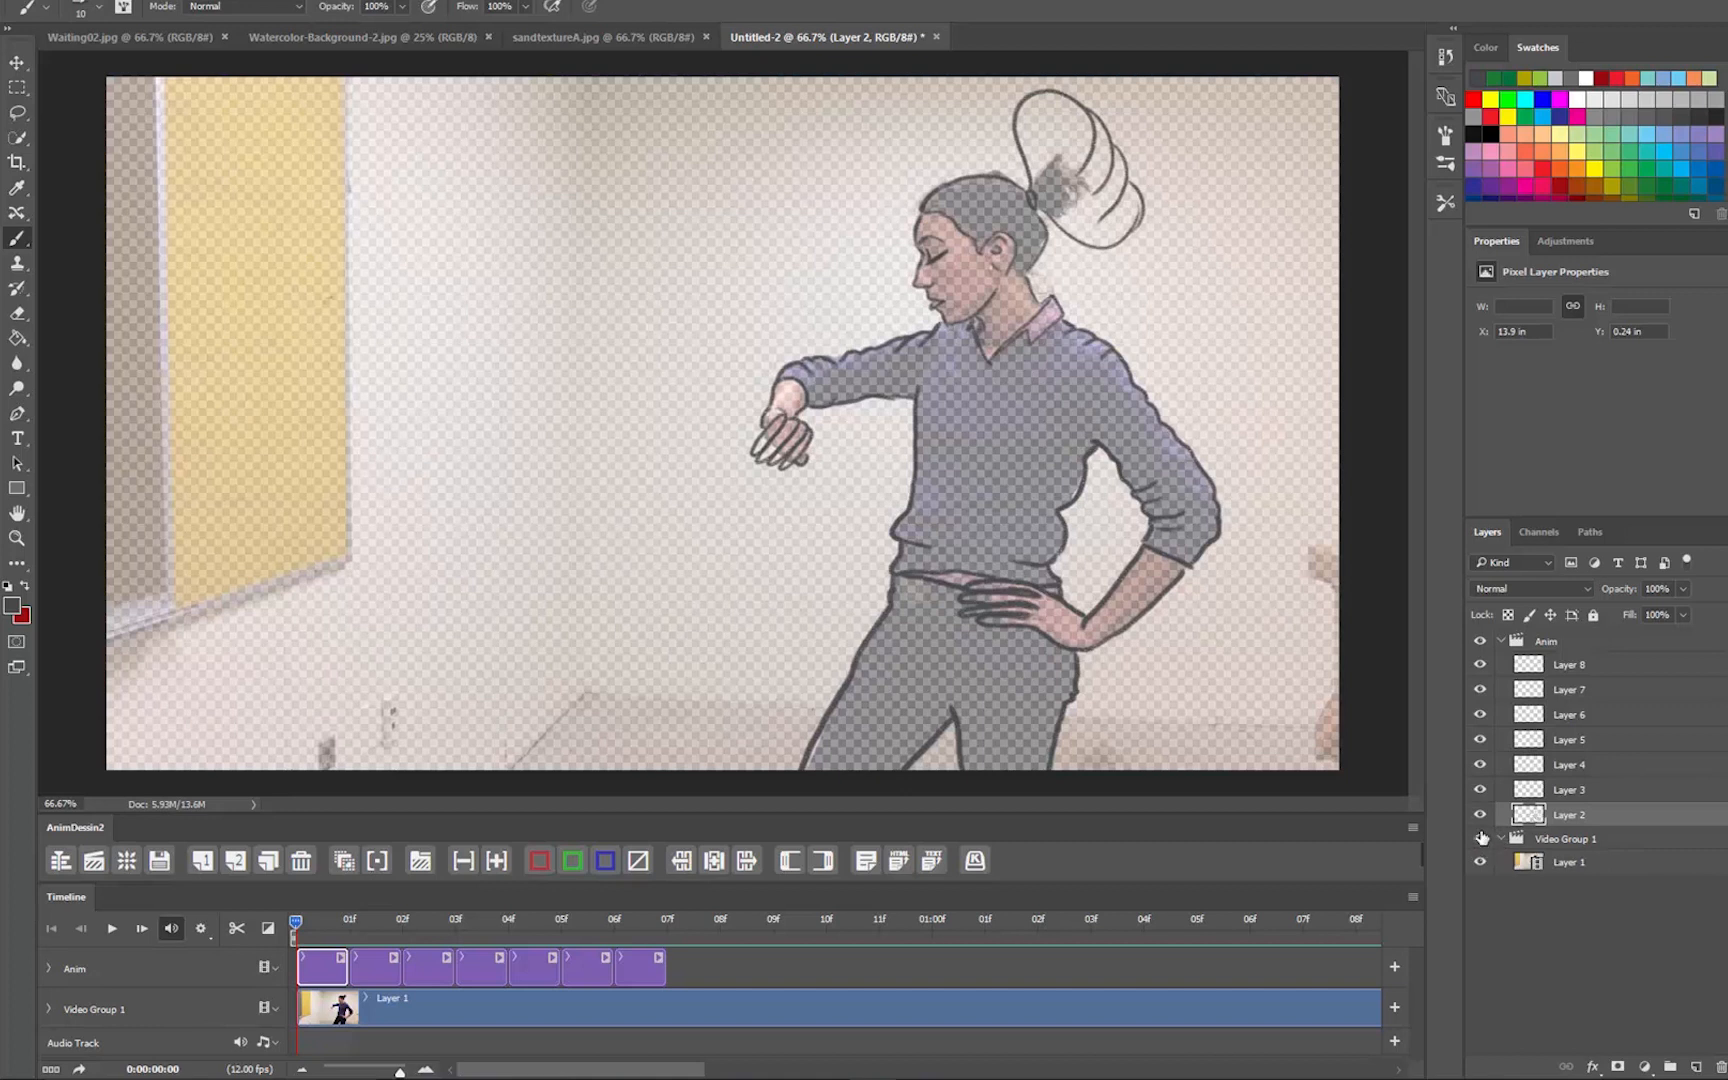
# Step: Toggle Video Group 1 off and on to check the line drawing alone, and collapse the group
pyautogui.click(1480, 839)
pyautogui.click(1480, 839)
pyautogui.click(1501, 839)
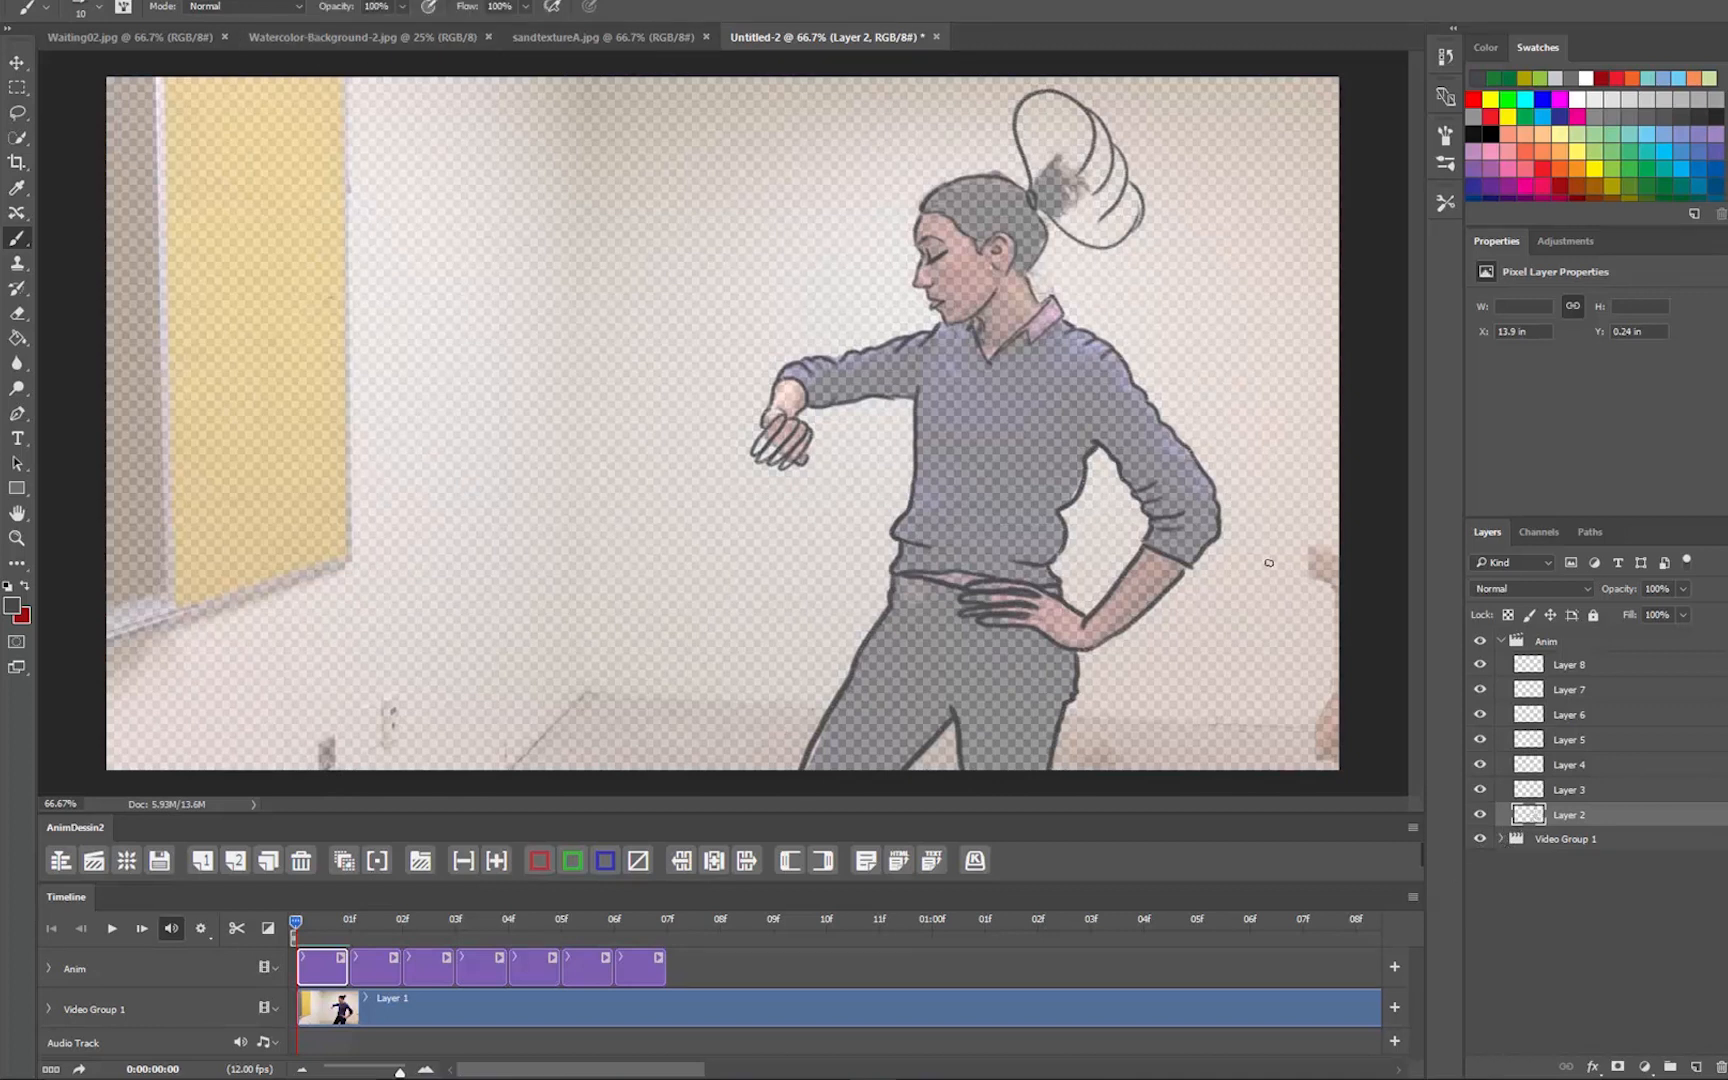
# Step: Copy the entire Watercolor-Background-2.jpg image and paste it into Untitled-2 directly above Video Group 1, making Untitled-2 the first document
pyautogui.click(328, 36)
pyautogui.click(328, 36)
pyautogui.hotkey('ctrl', 'a')
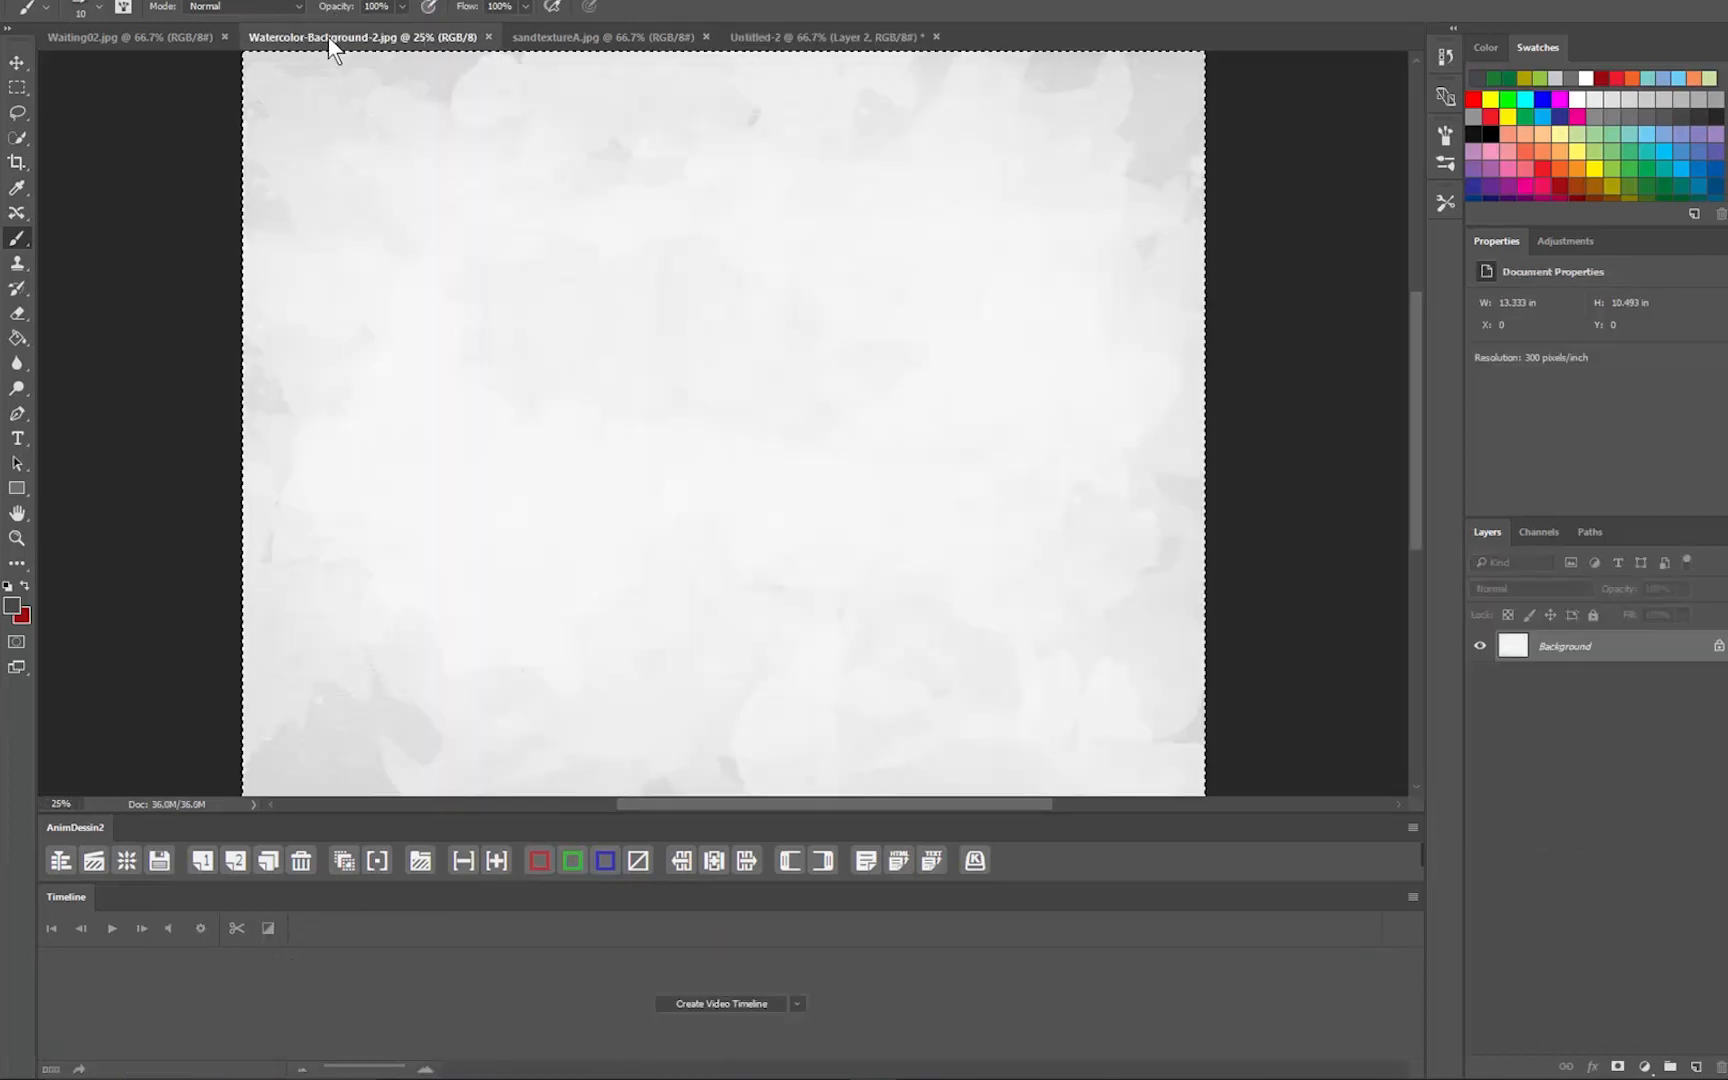
pyautogui.click(755, 37)
pyautogui.moveTo(750, 38); pyautogui.dragTo(70, 31)
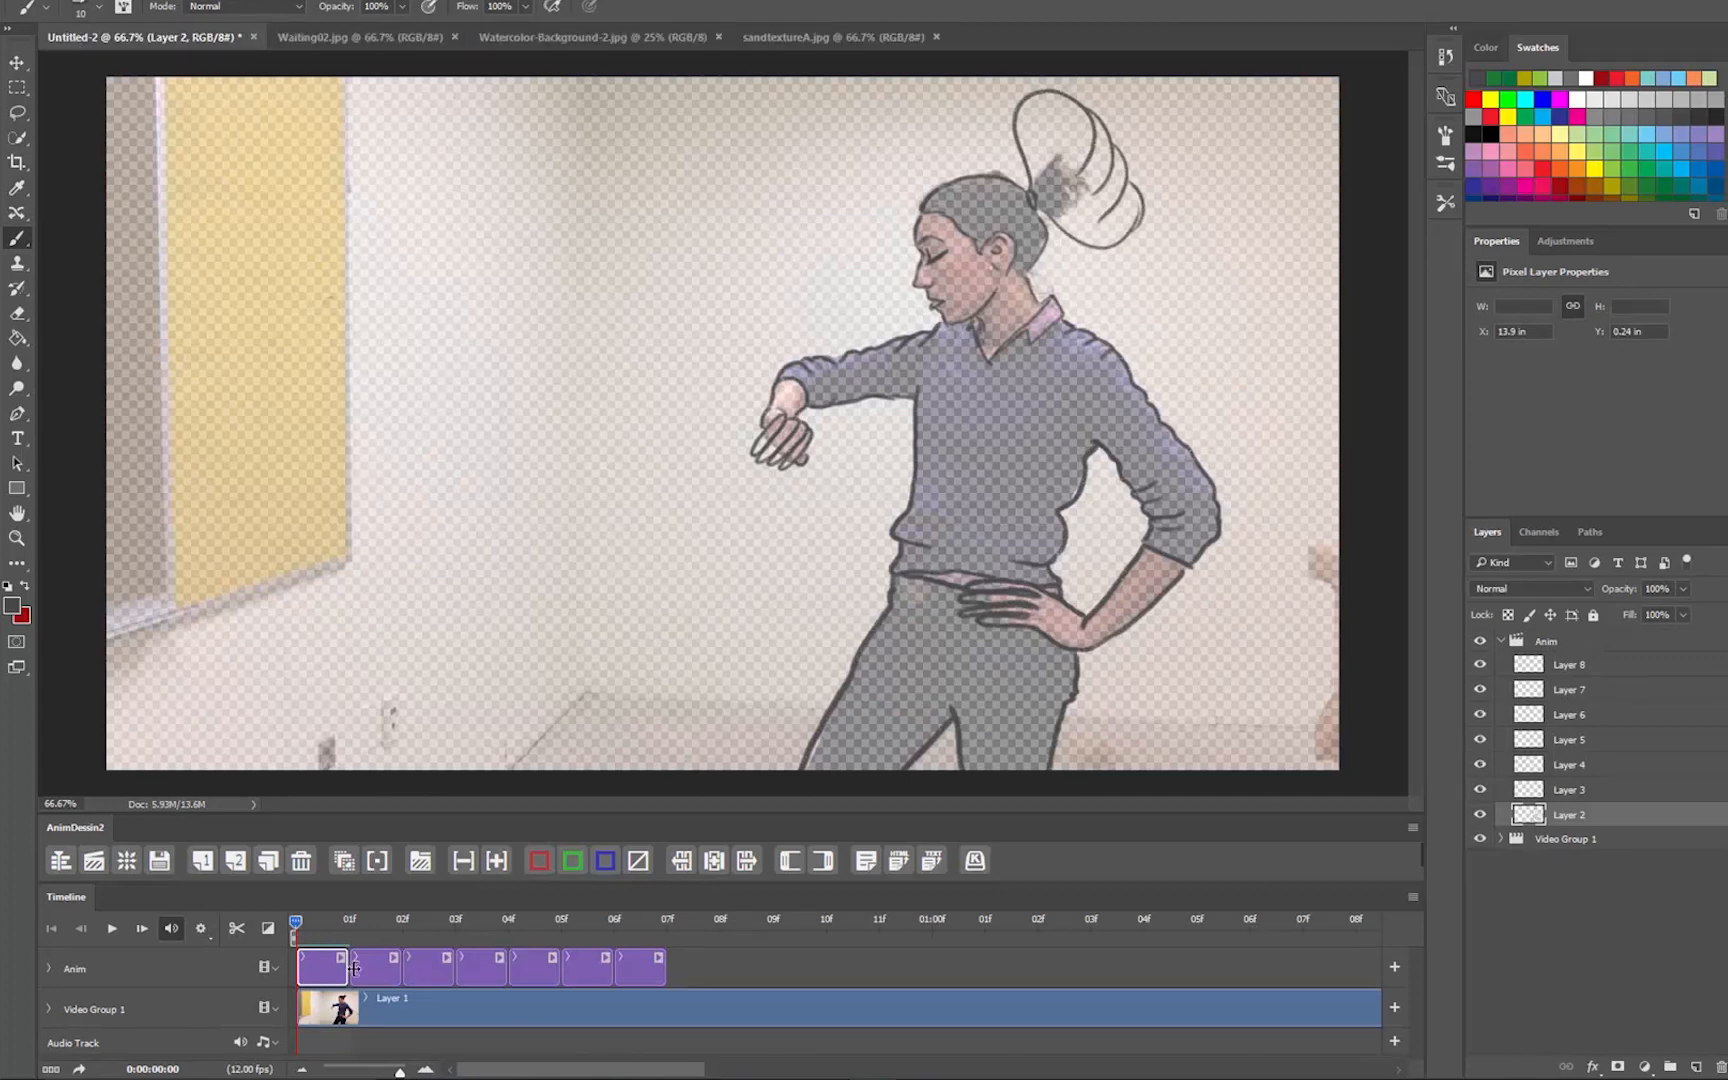
pyautogui.click(1563, 842)
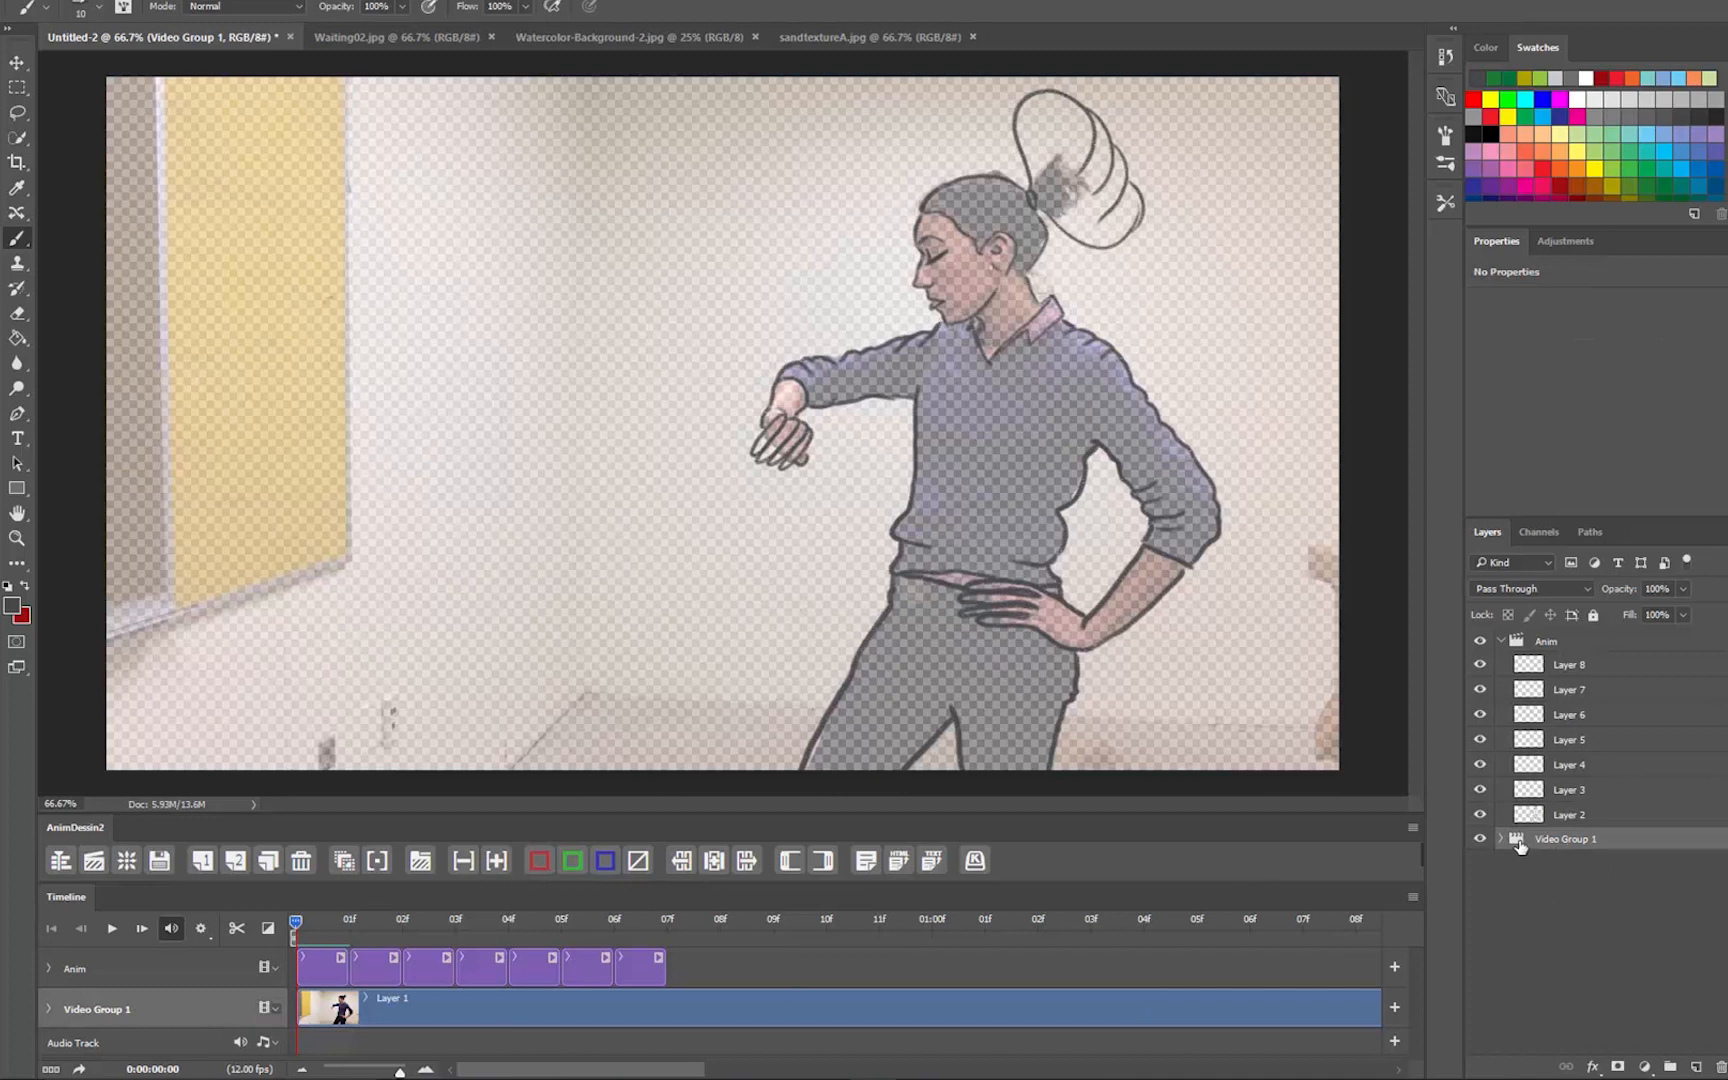
pyautogui.hotkey('ctrl', 'v')
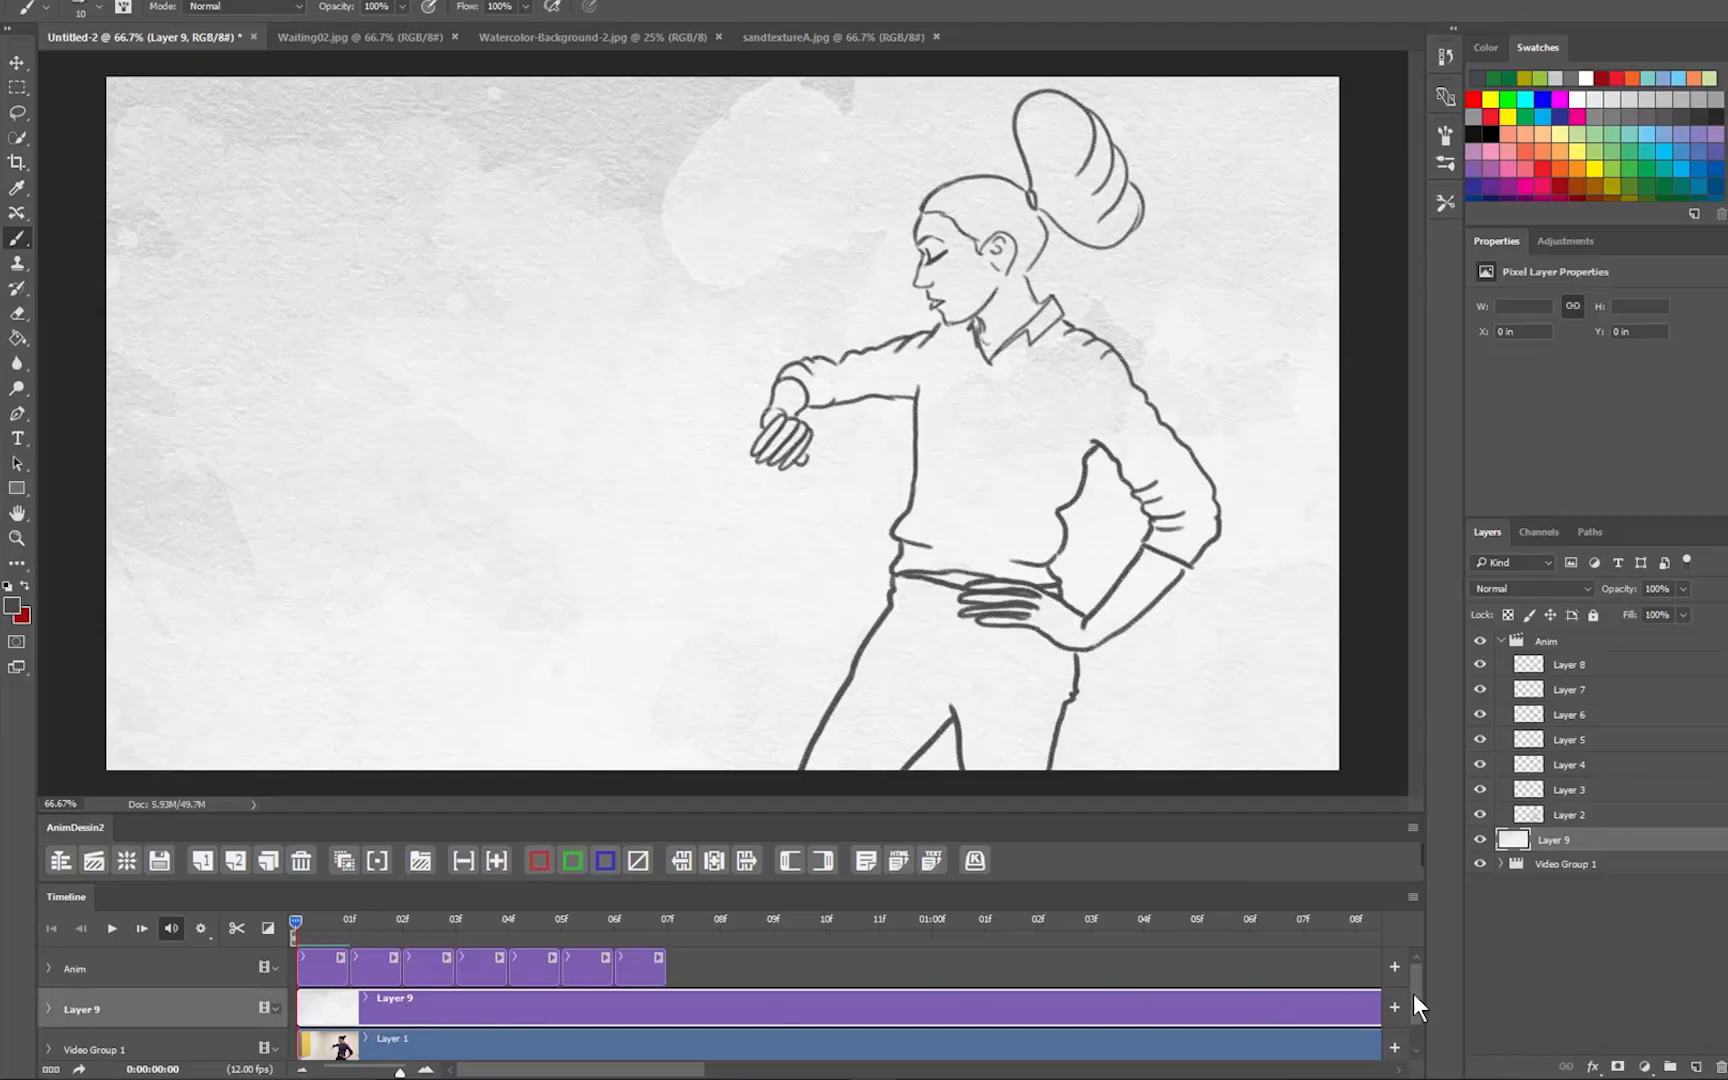
# Step: Extend the watercolor background clip in the timeline to end with the reference video
pyautogui.moveTo(401, 1072); pyautogui.dragTo(368, 1073)
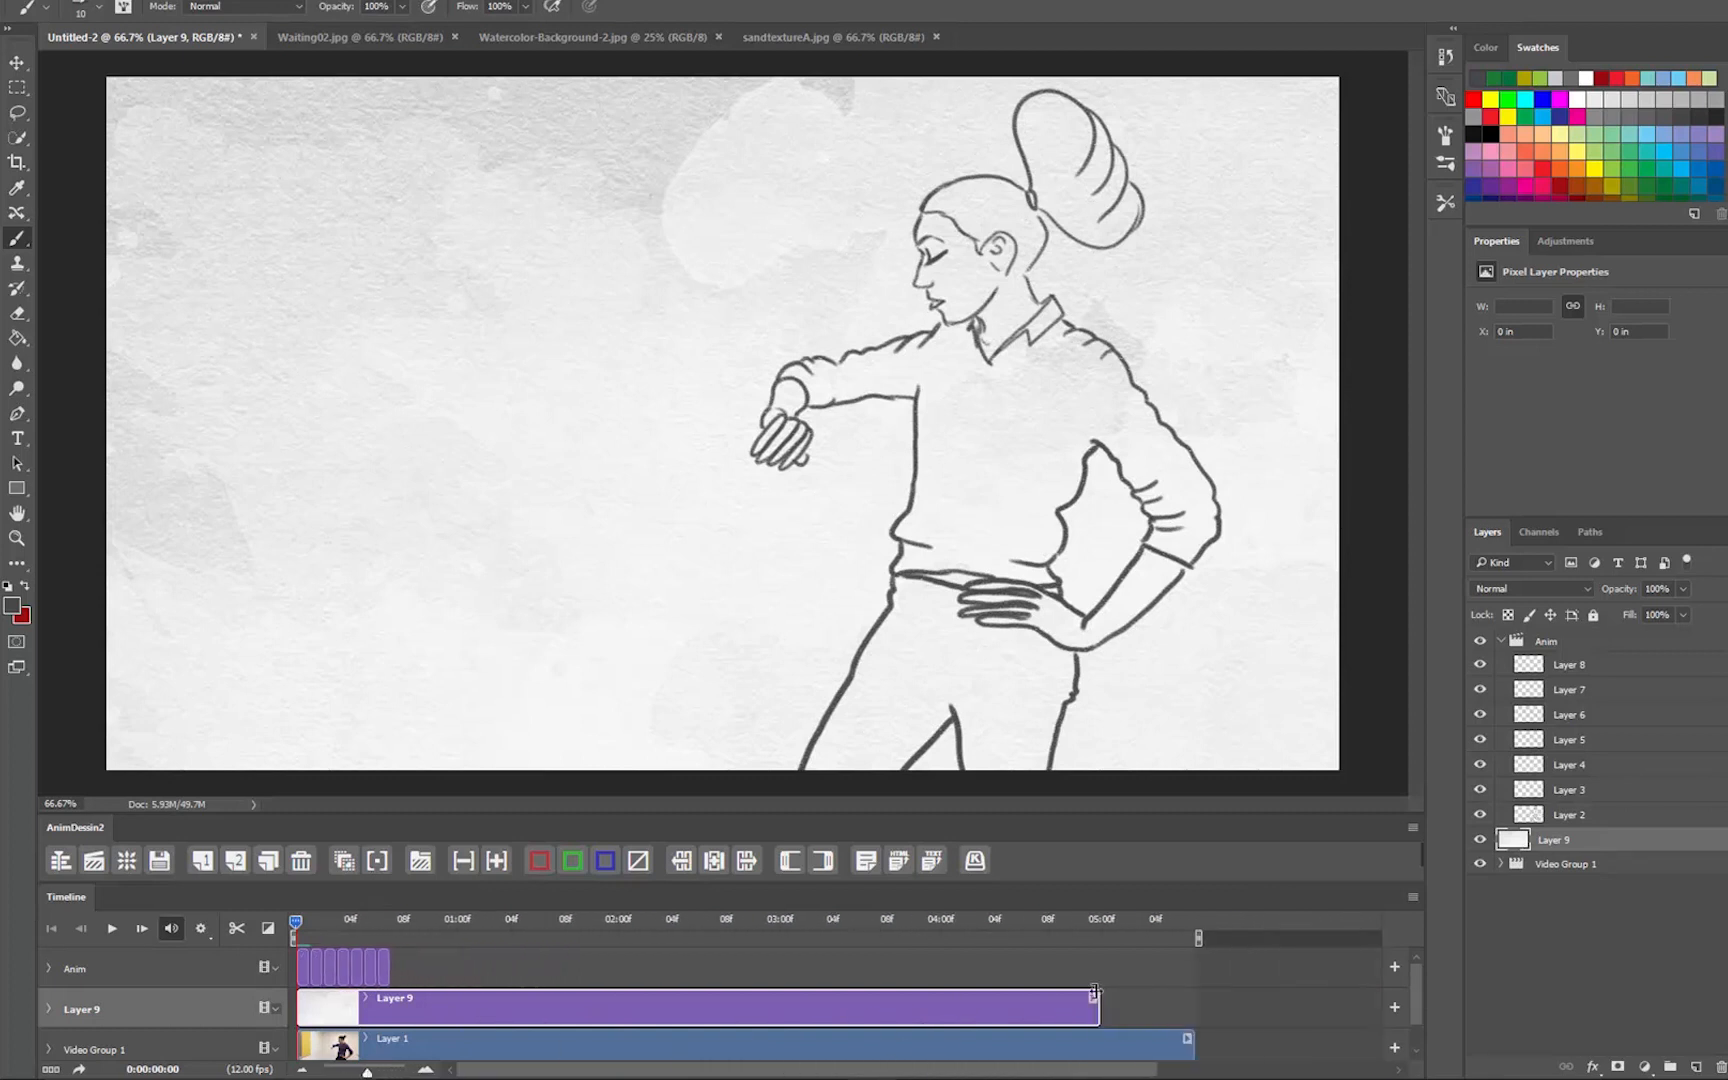
pyautogui.moveTo(1096, 1010); pyautogui.dragTo(1197, 1008)
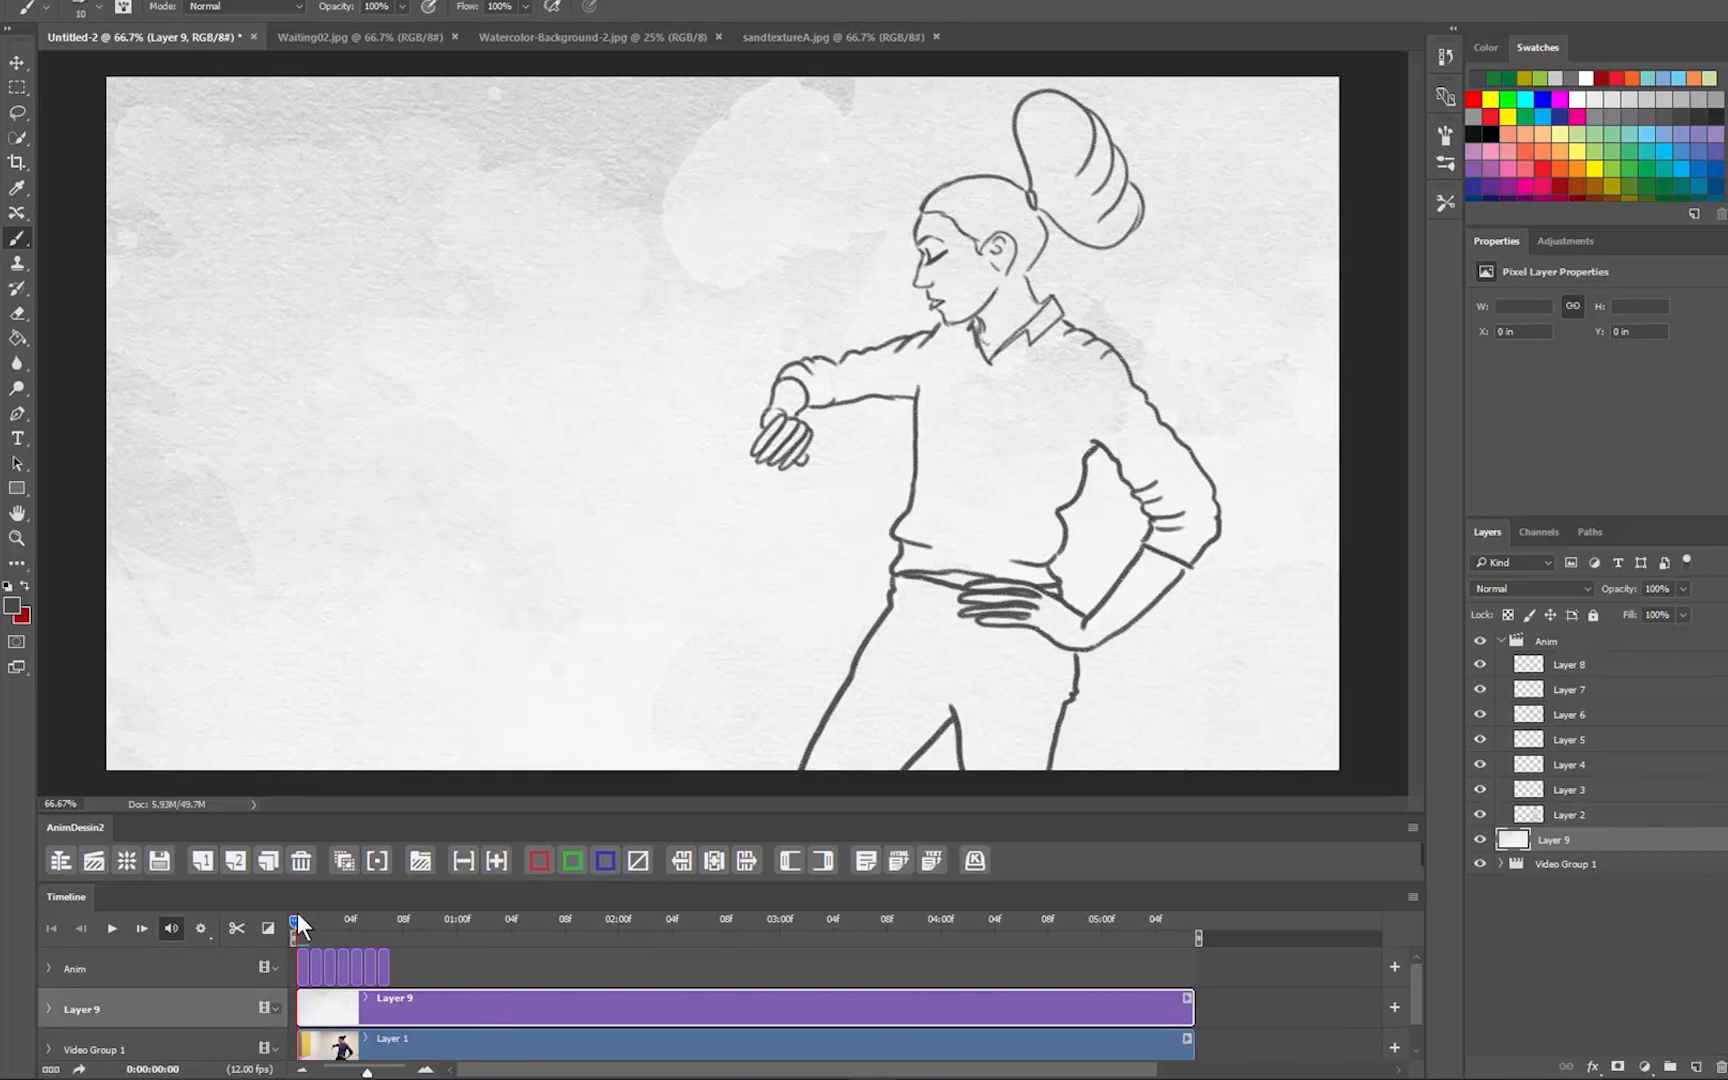
pyautogui.moveTo(293, 919); pyautogui.dragTo(298, 925)
# Step: Invert the watercolor background and colorize it with Hue/Saturation at hue 220, saturation 25 and lightness +8
pyautogui.hotkey('ctrl', 'i')
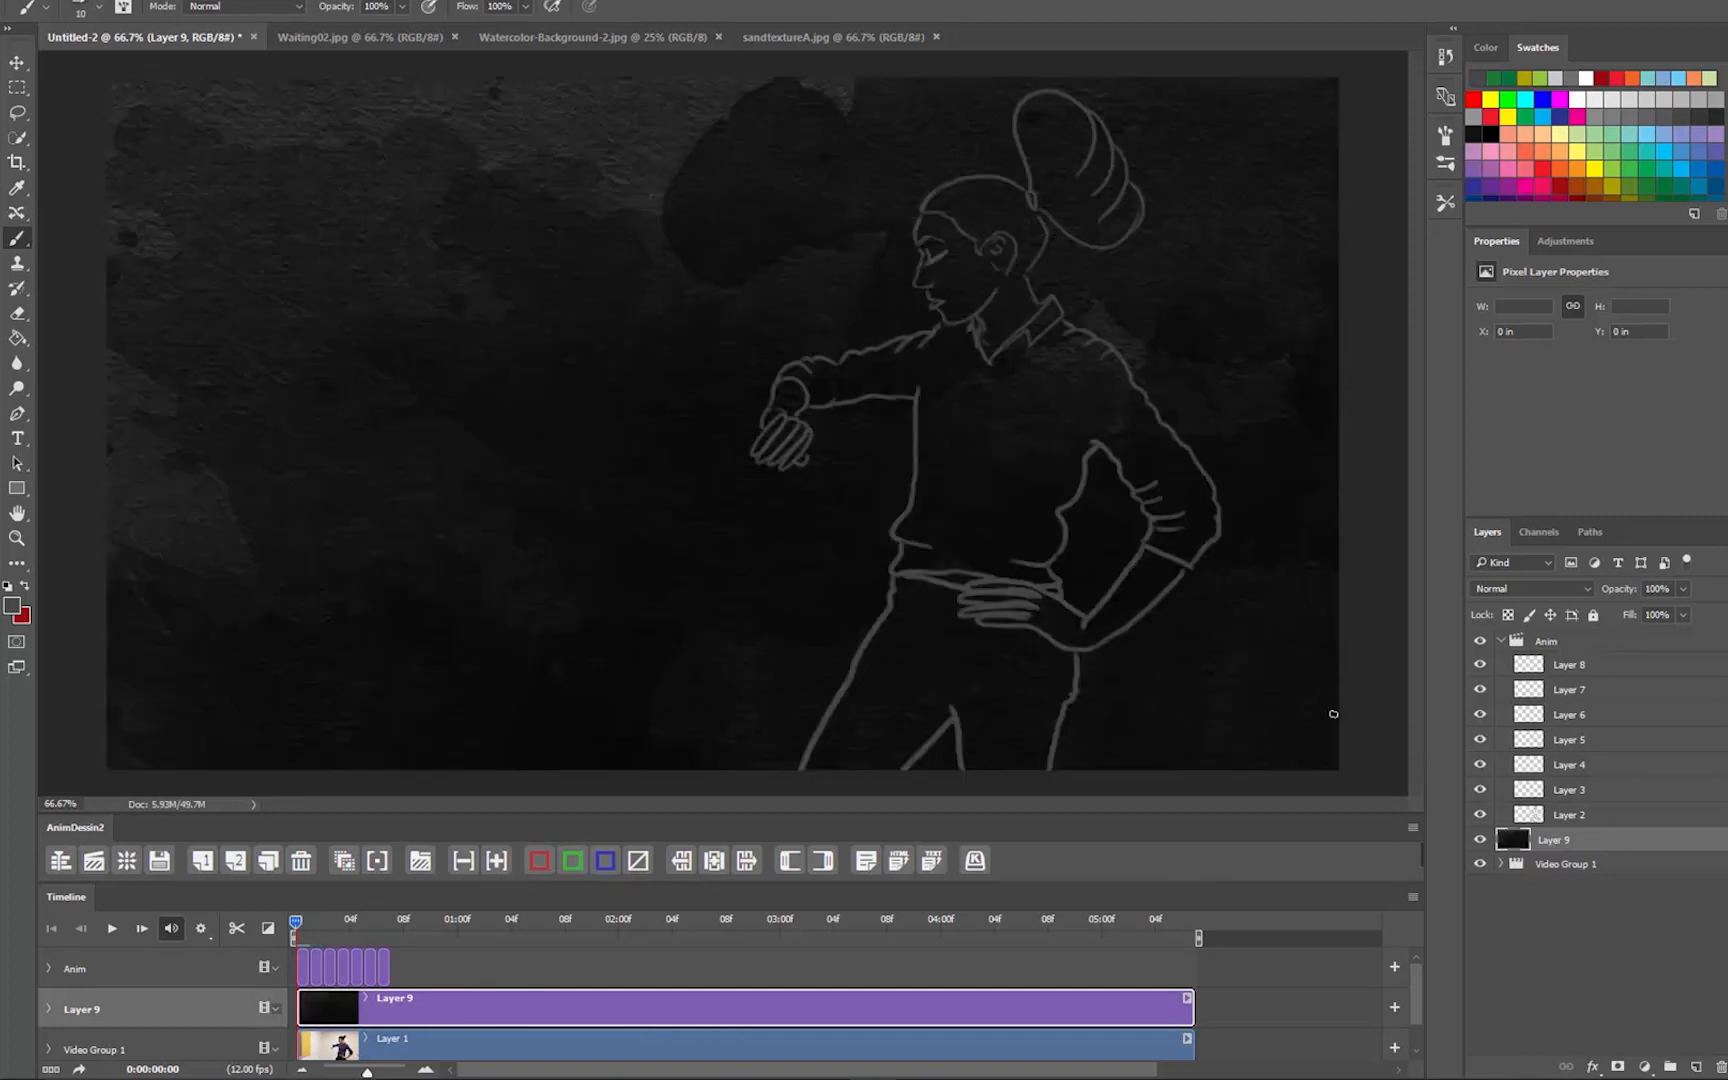
pyautogui.hotkey('ctrl', 'u')
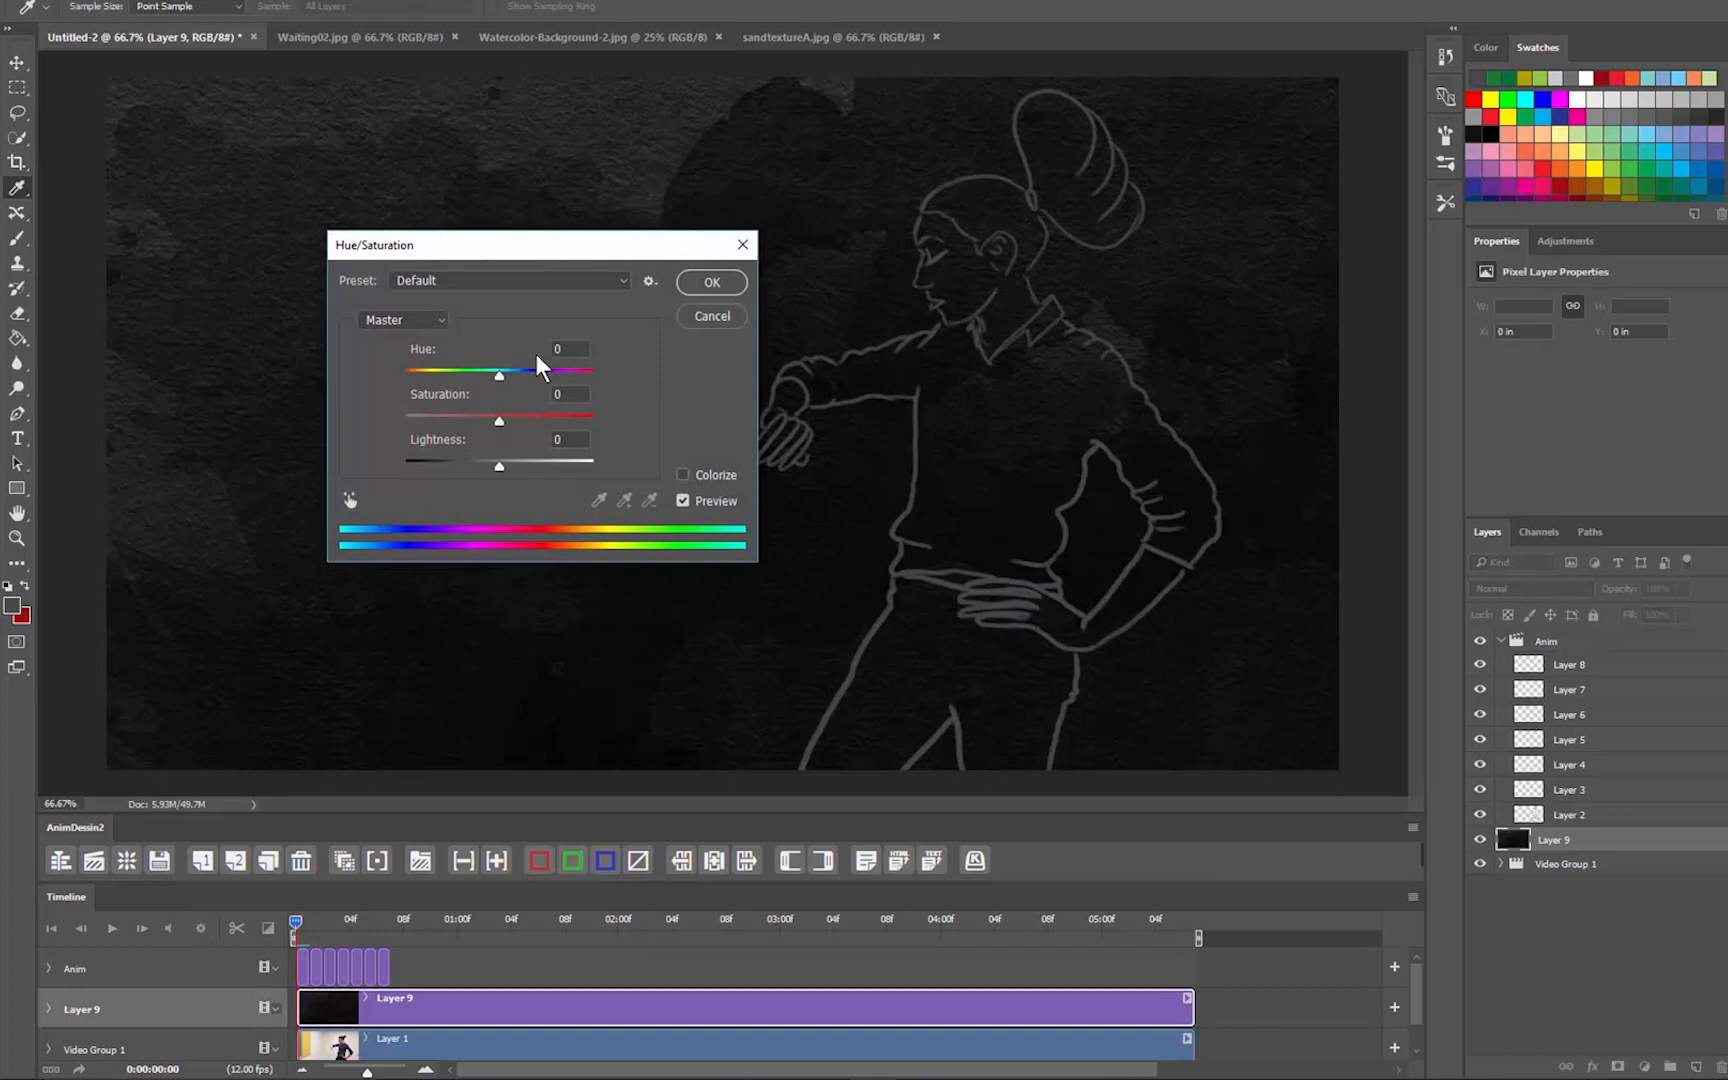
pyautogui.moveTo(503, 388); pyautogui.dragTo(522, 376)
pyautogui.click(683, 475)
pyautogui.moveTo(500, 467); pyautogui.dragTo(510, 478)
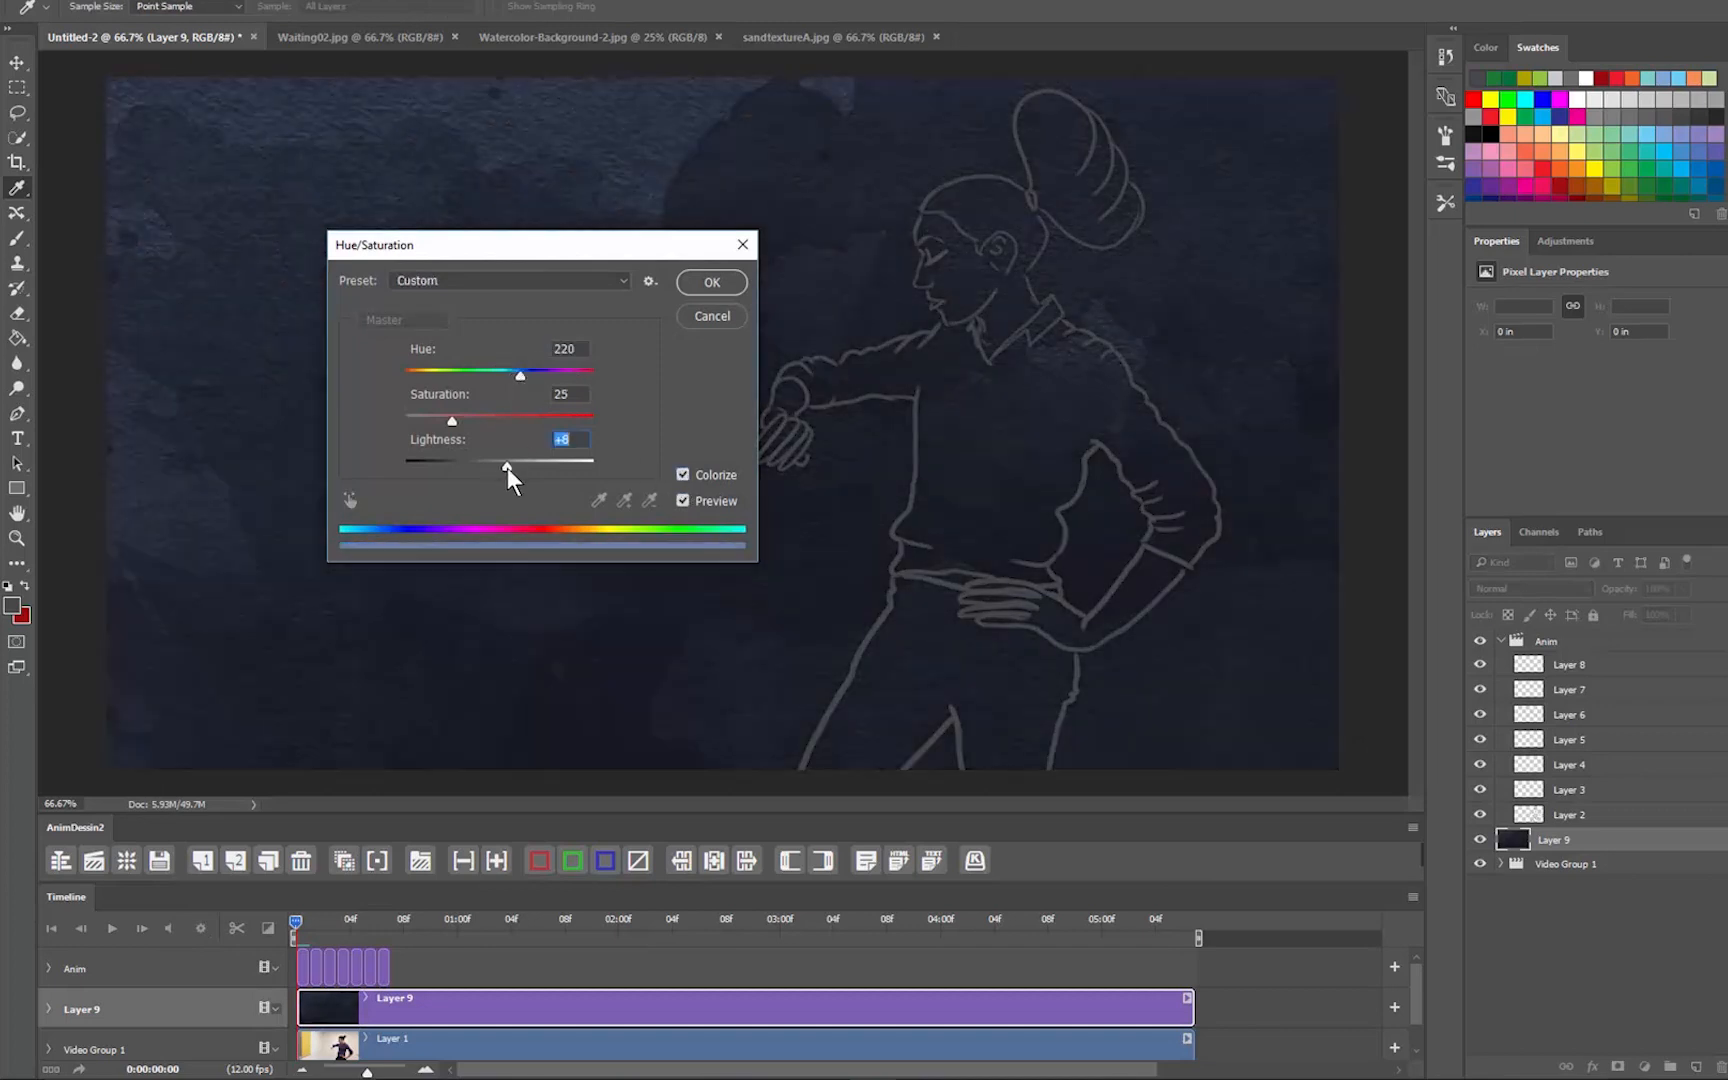
pyautogui.click(708, 286)
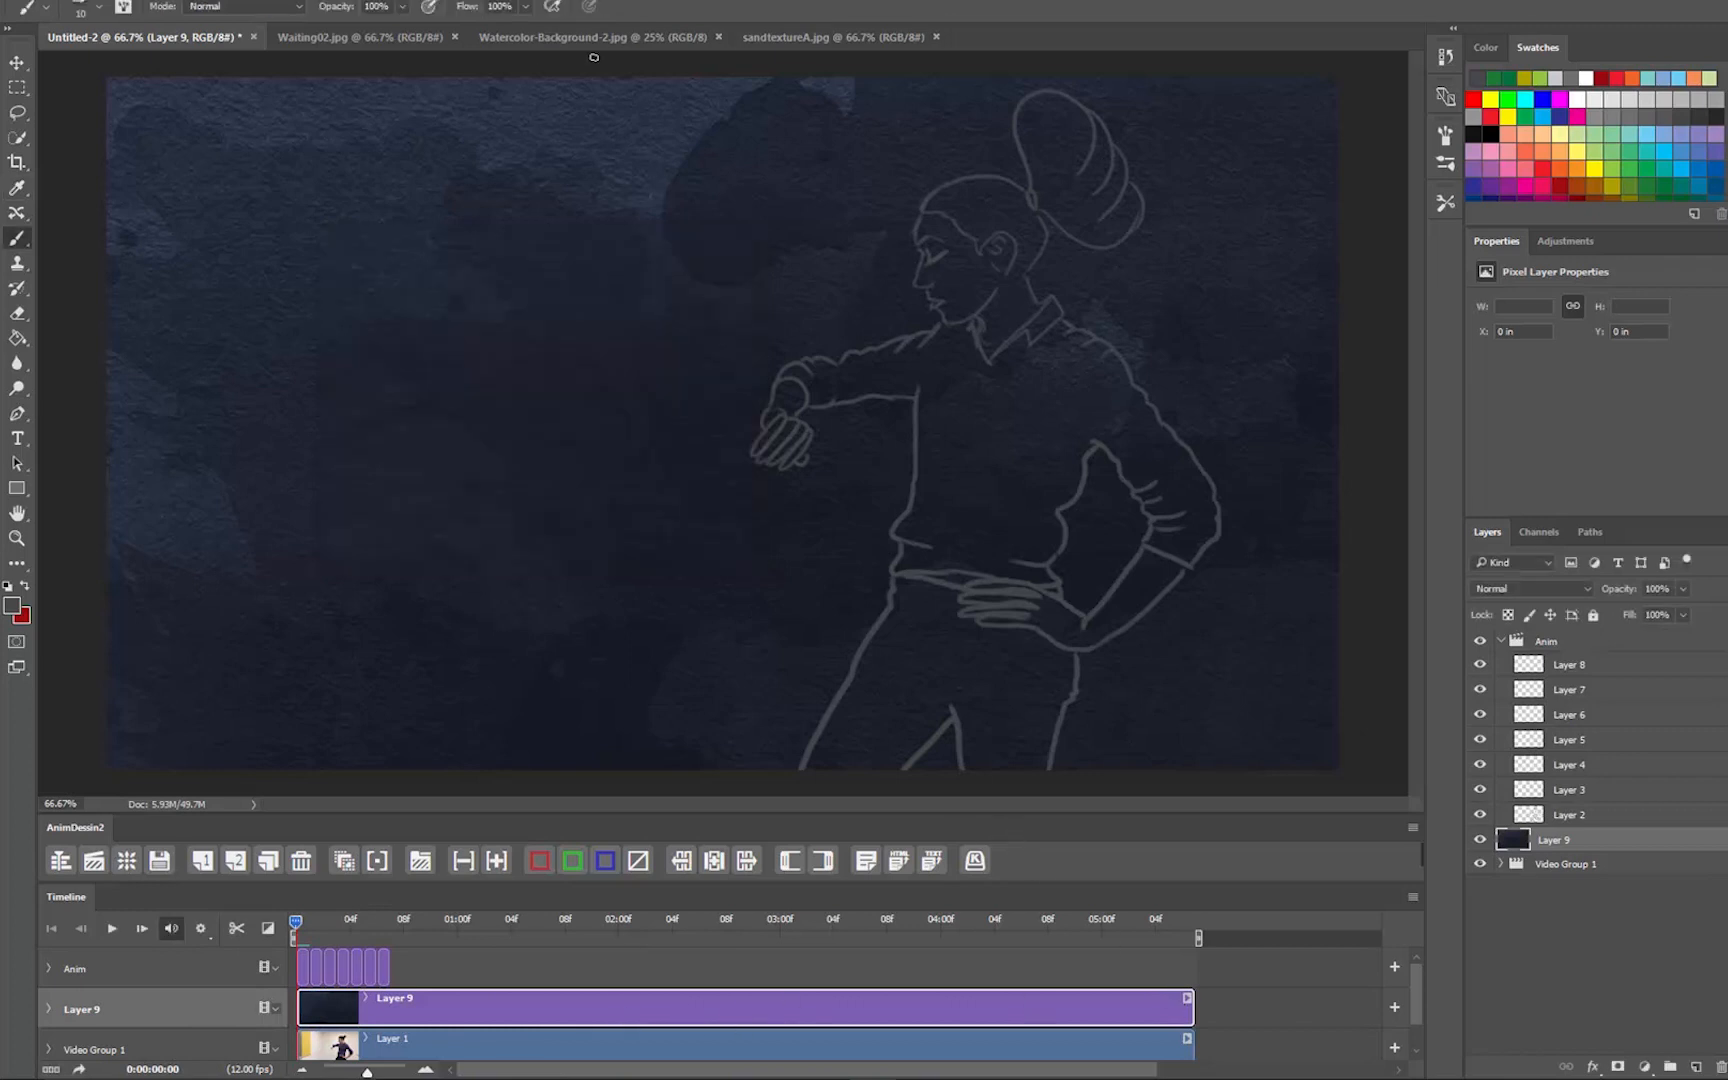
# Step: Copy the entire sandtextureA.jpg image and paste it into Untitled-2 above the watercolor background
pyautogui.click(818, 36)
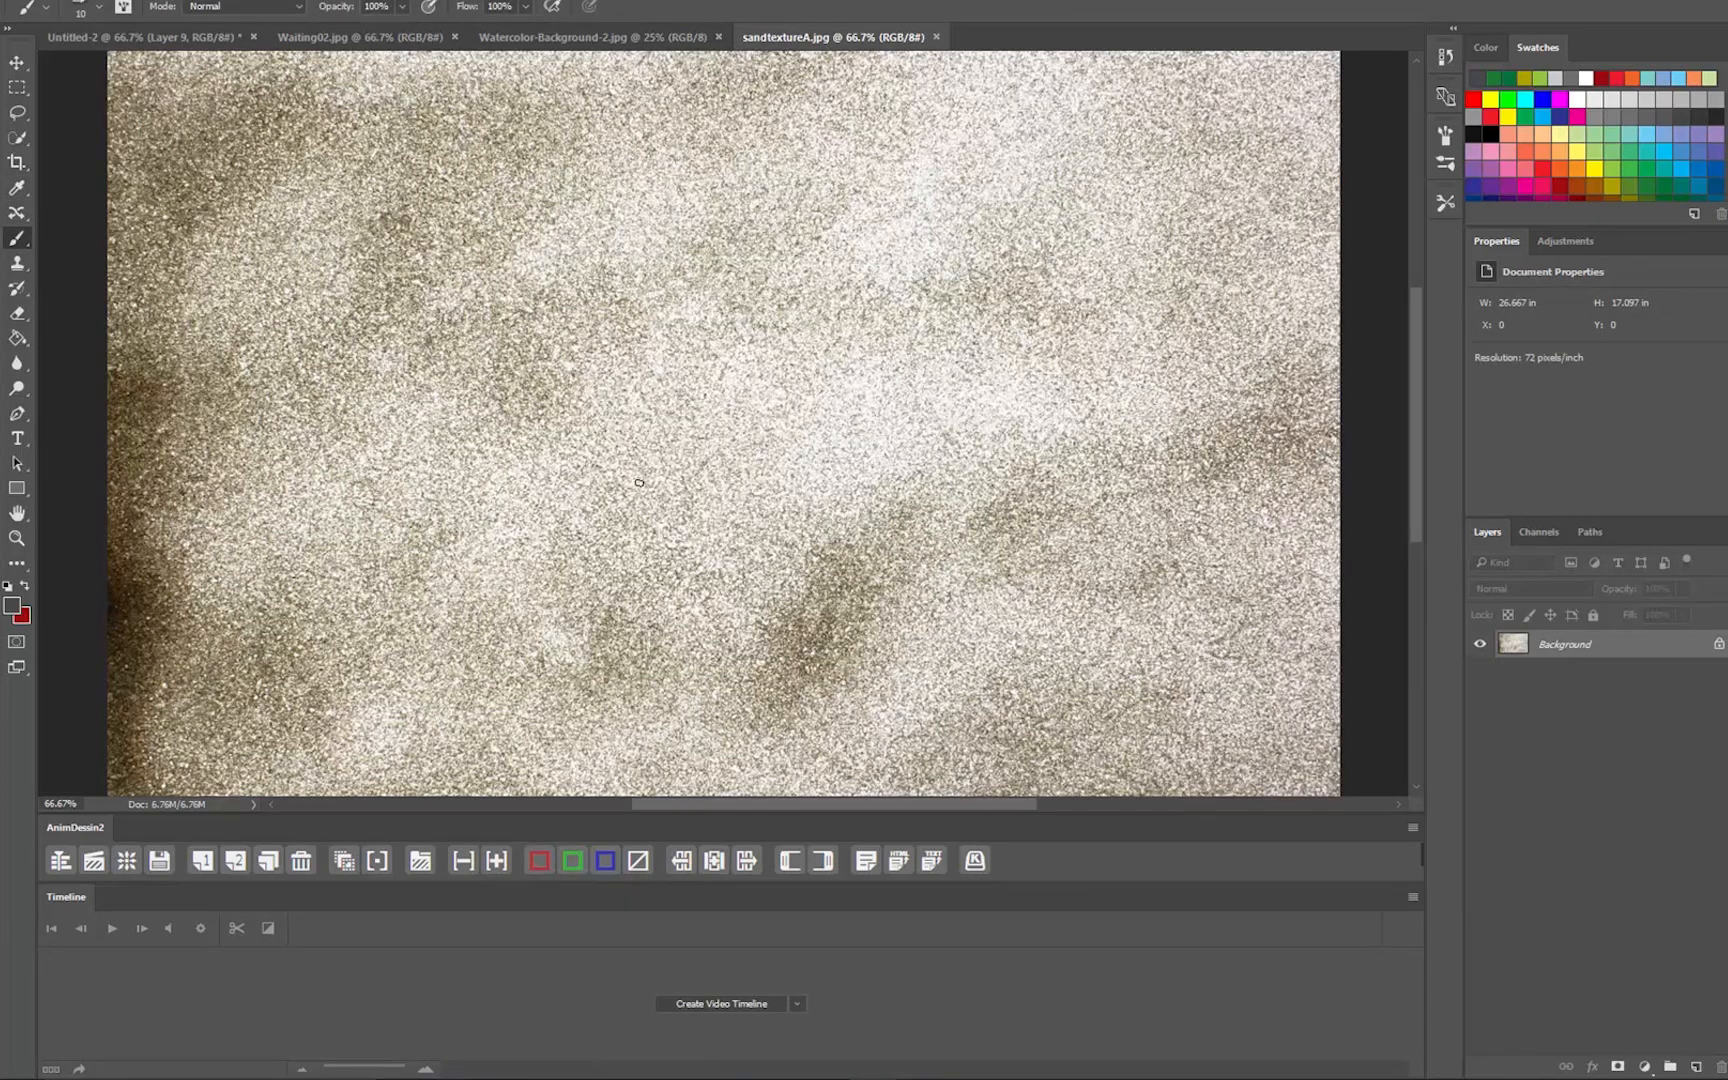
pyautogui.hotkey('ctrl', 'a')
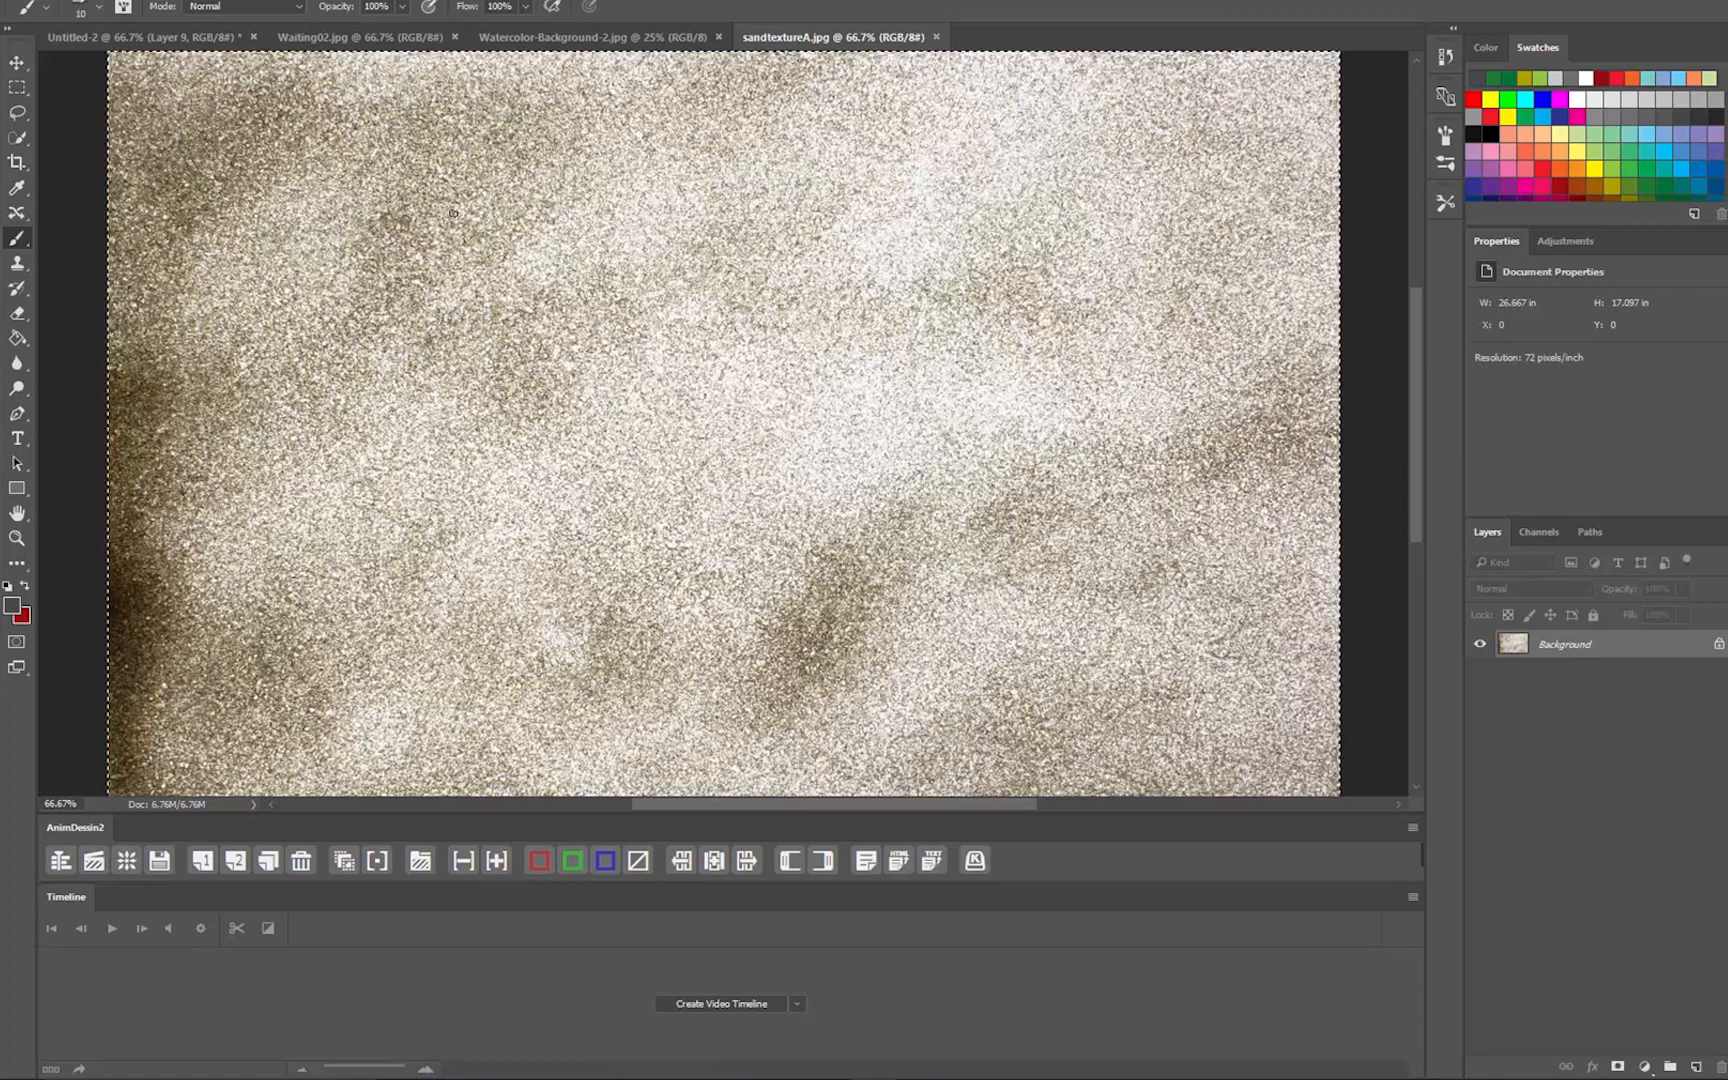
pyautogui.click(166, 35)
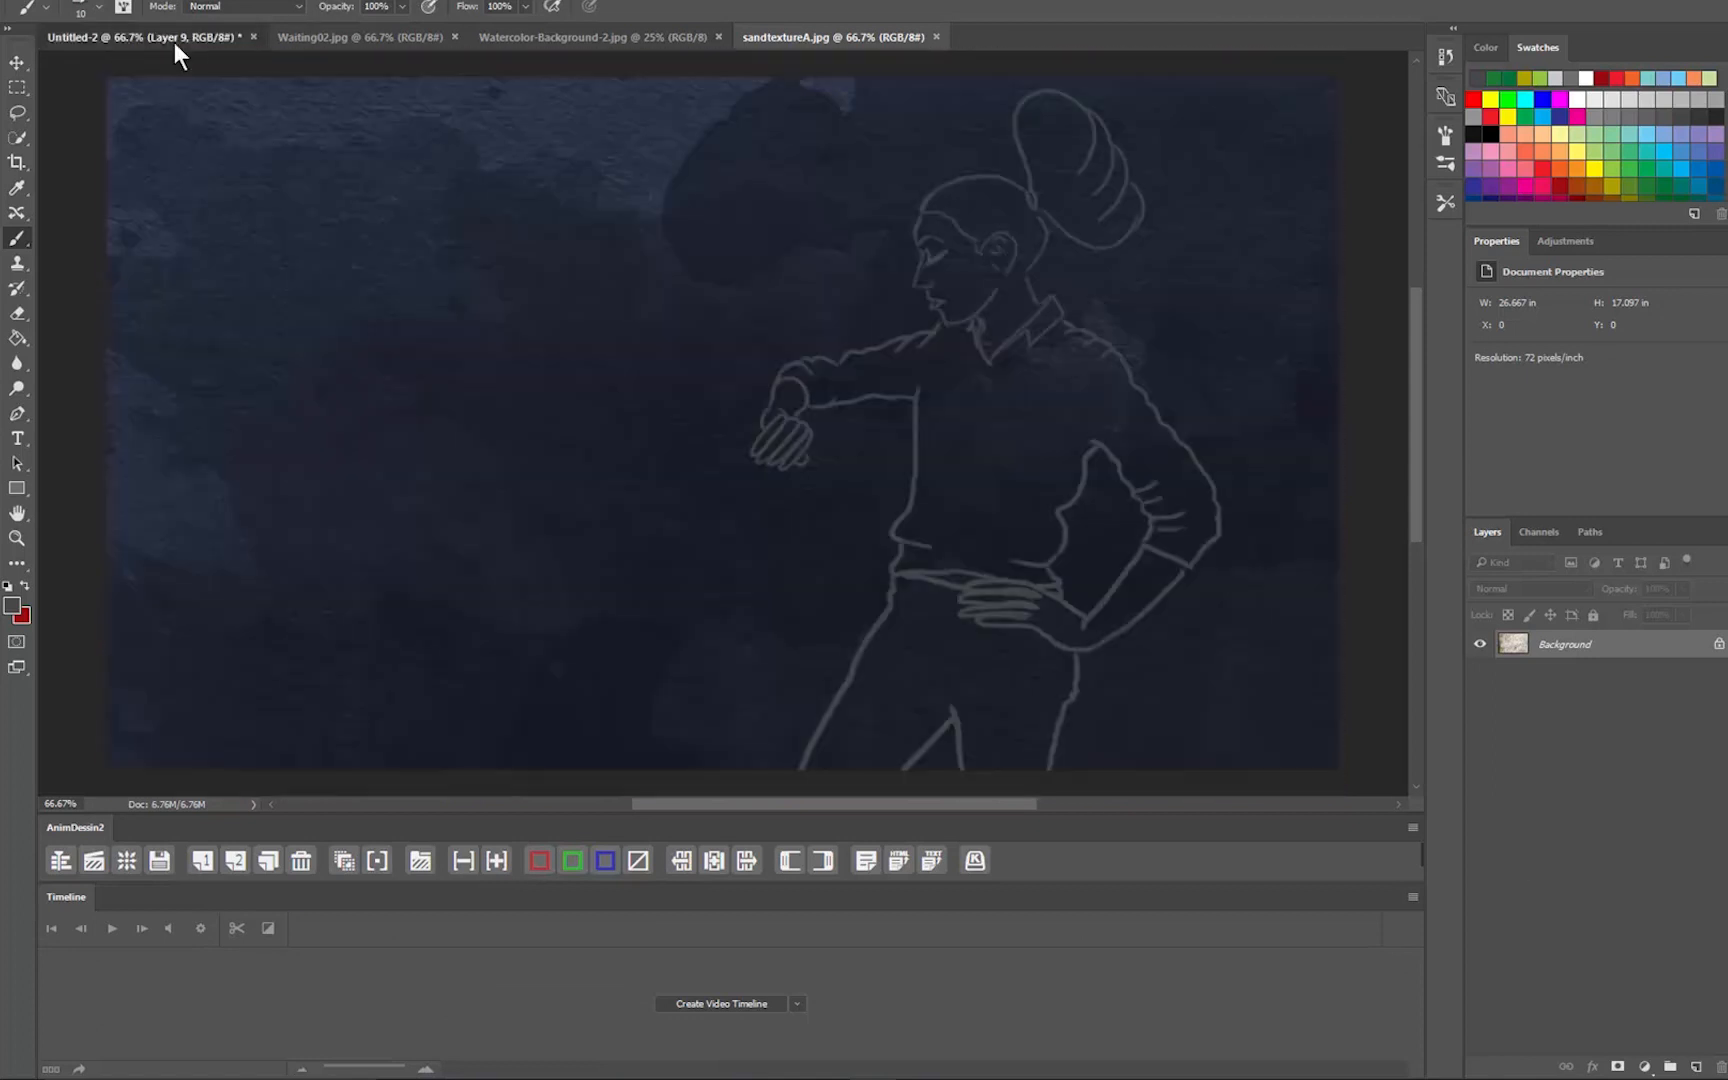
pyautogui.hotkey('ctrl', 'v')
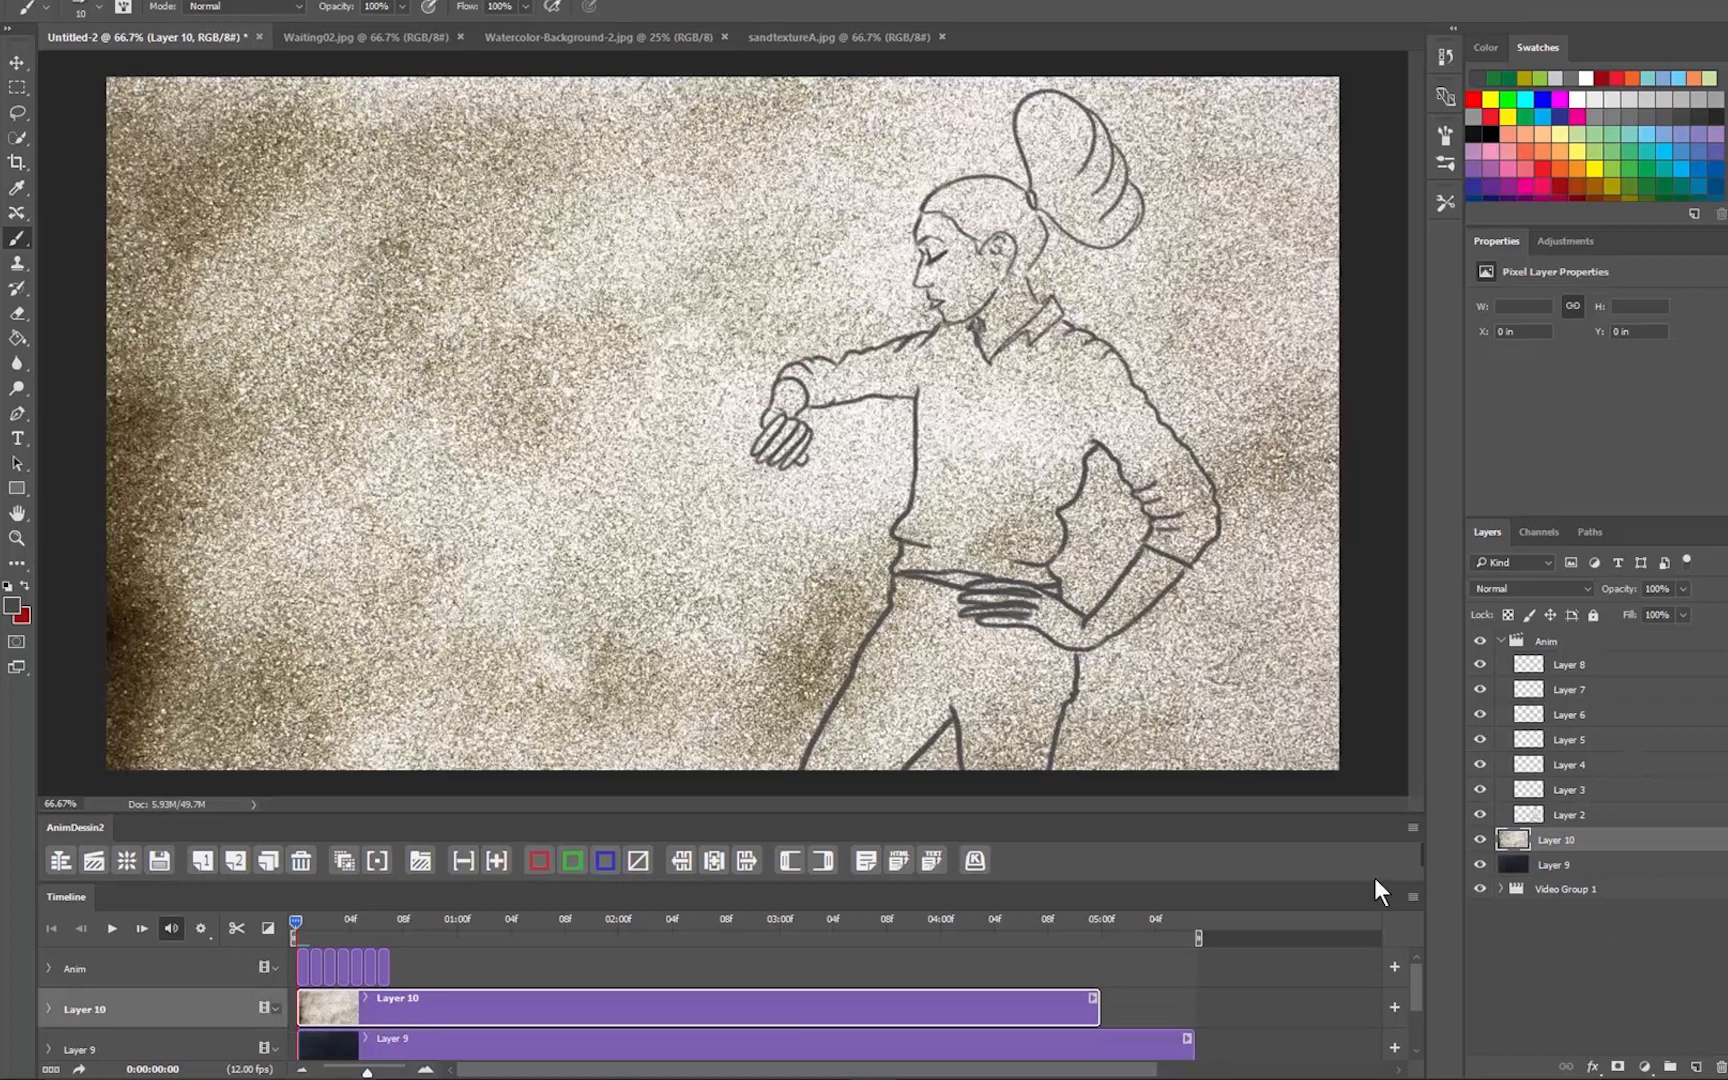
# Step: Invert the sand texture layer and blend it in with 36% opacity and Screen mode
pyautogui.hotkey('ctrl', 'i')
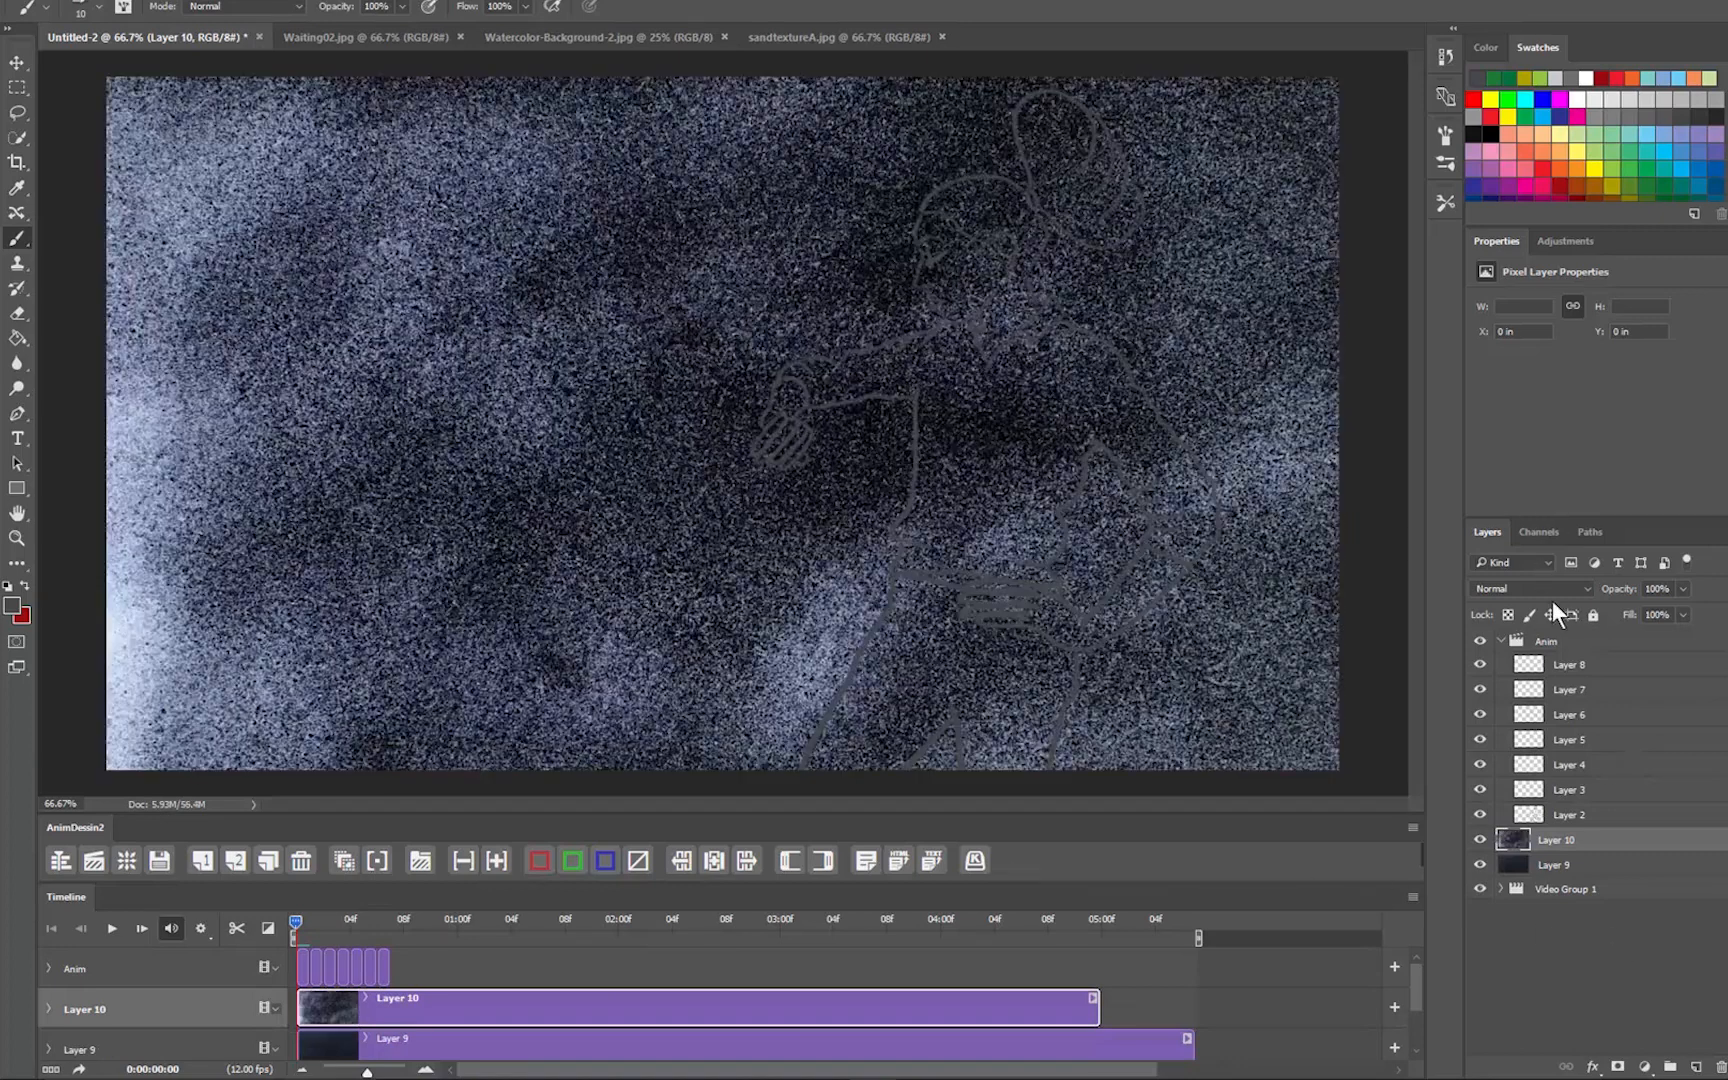
pyautogui.click(1681, 589)
pyautogui.click(1661, 612)
pyautogui.moveTo(1635, 614); pyautogui.dragTo(1634, 614)
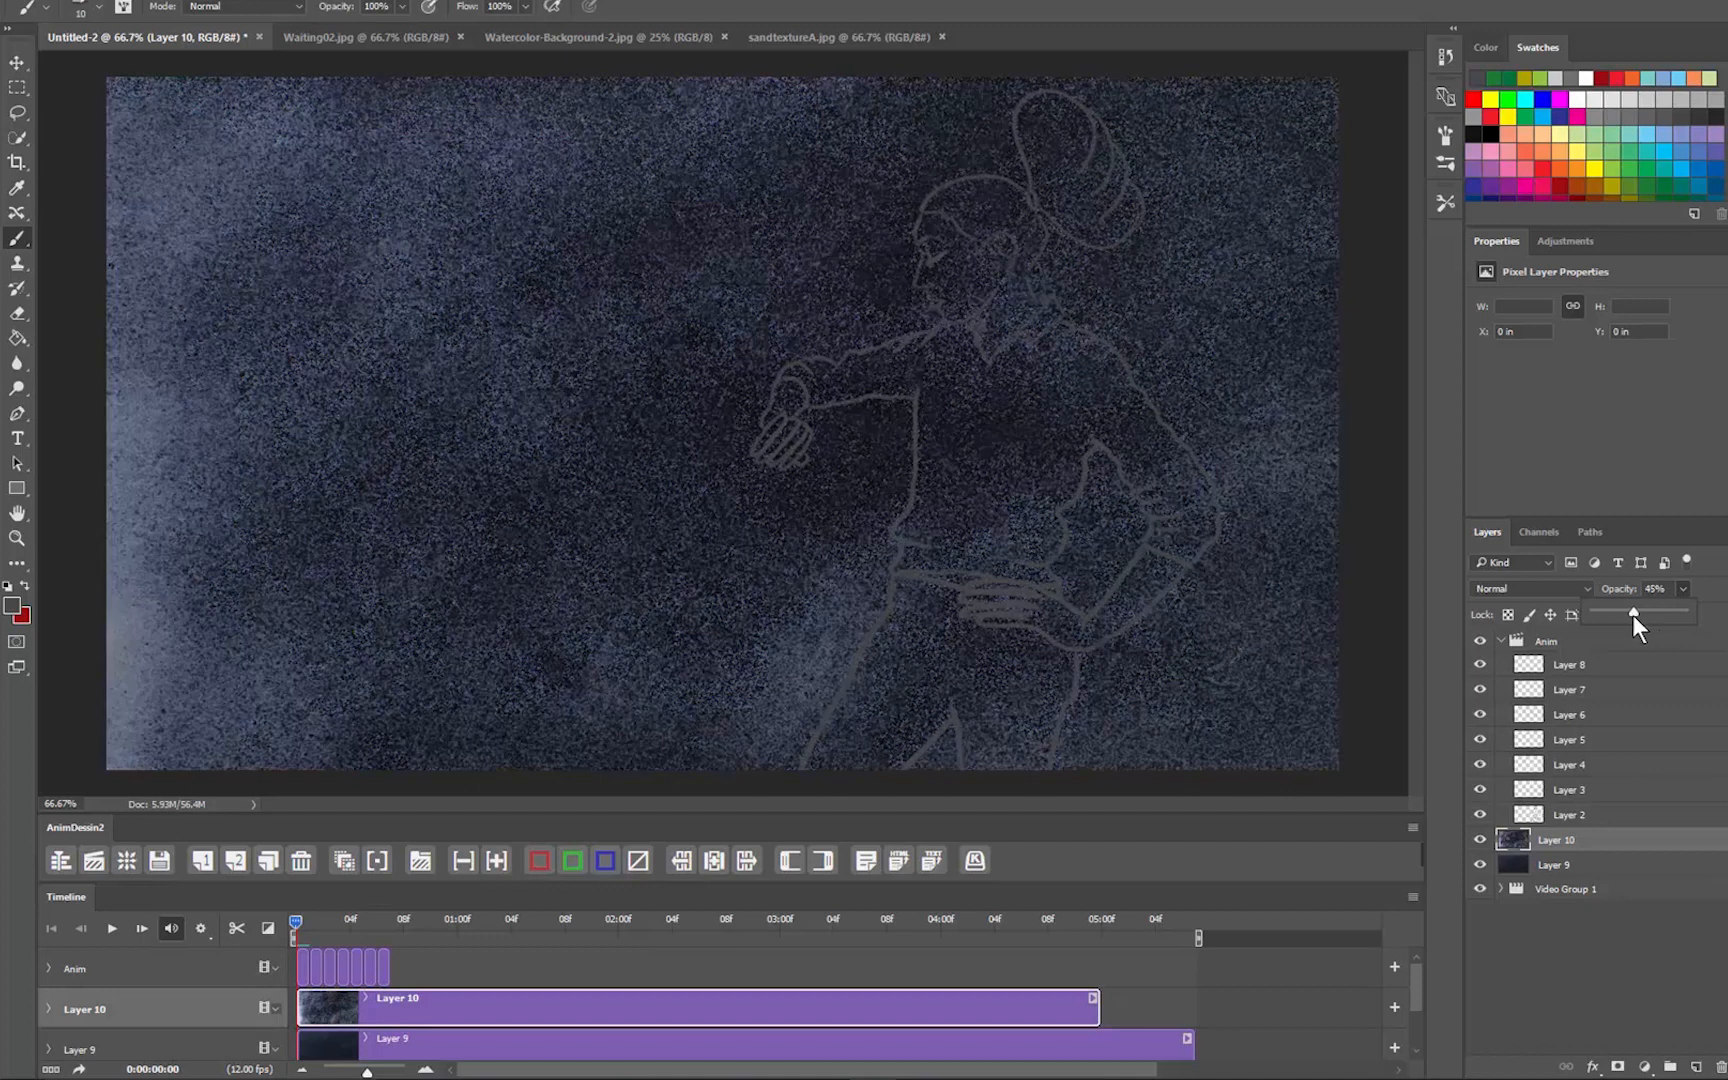
pyautogui.click(1508, 588)
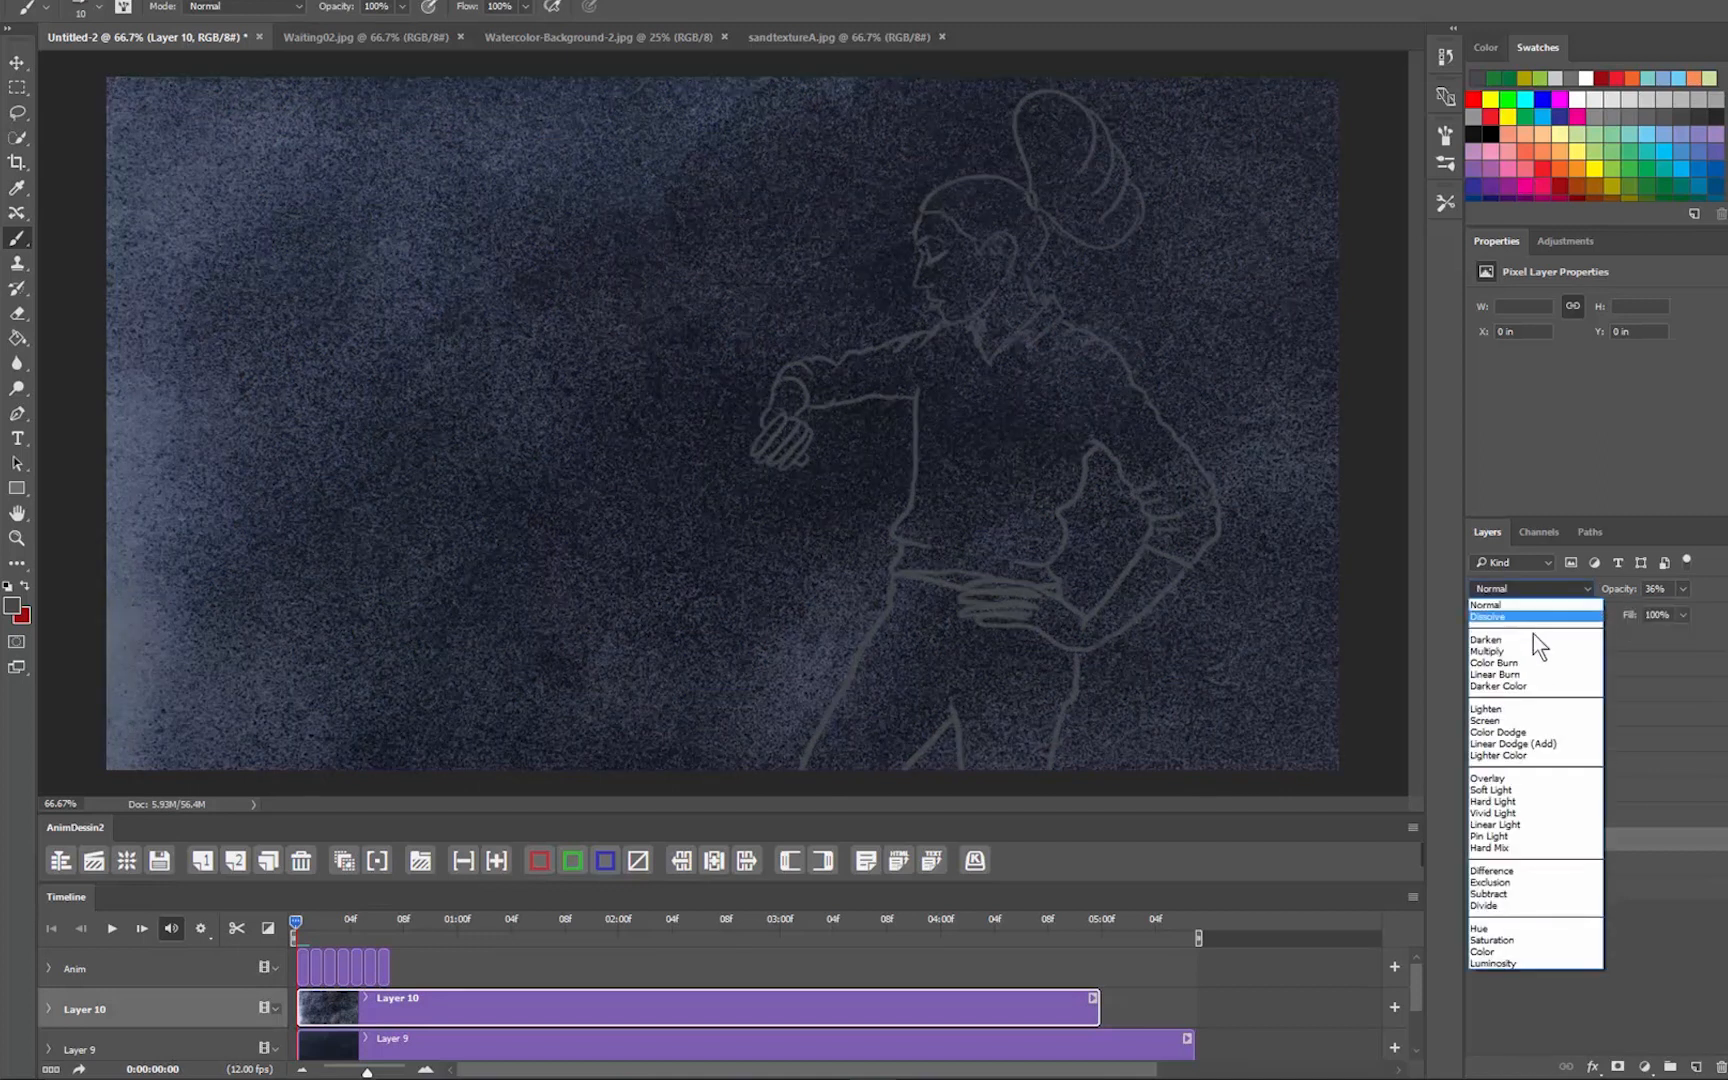
pyautogui.click(1487, 720)
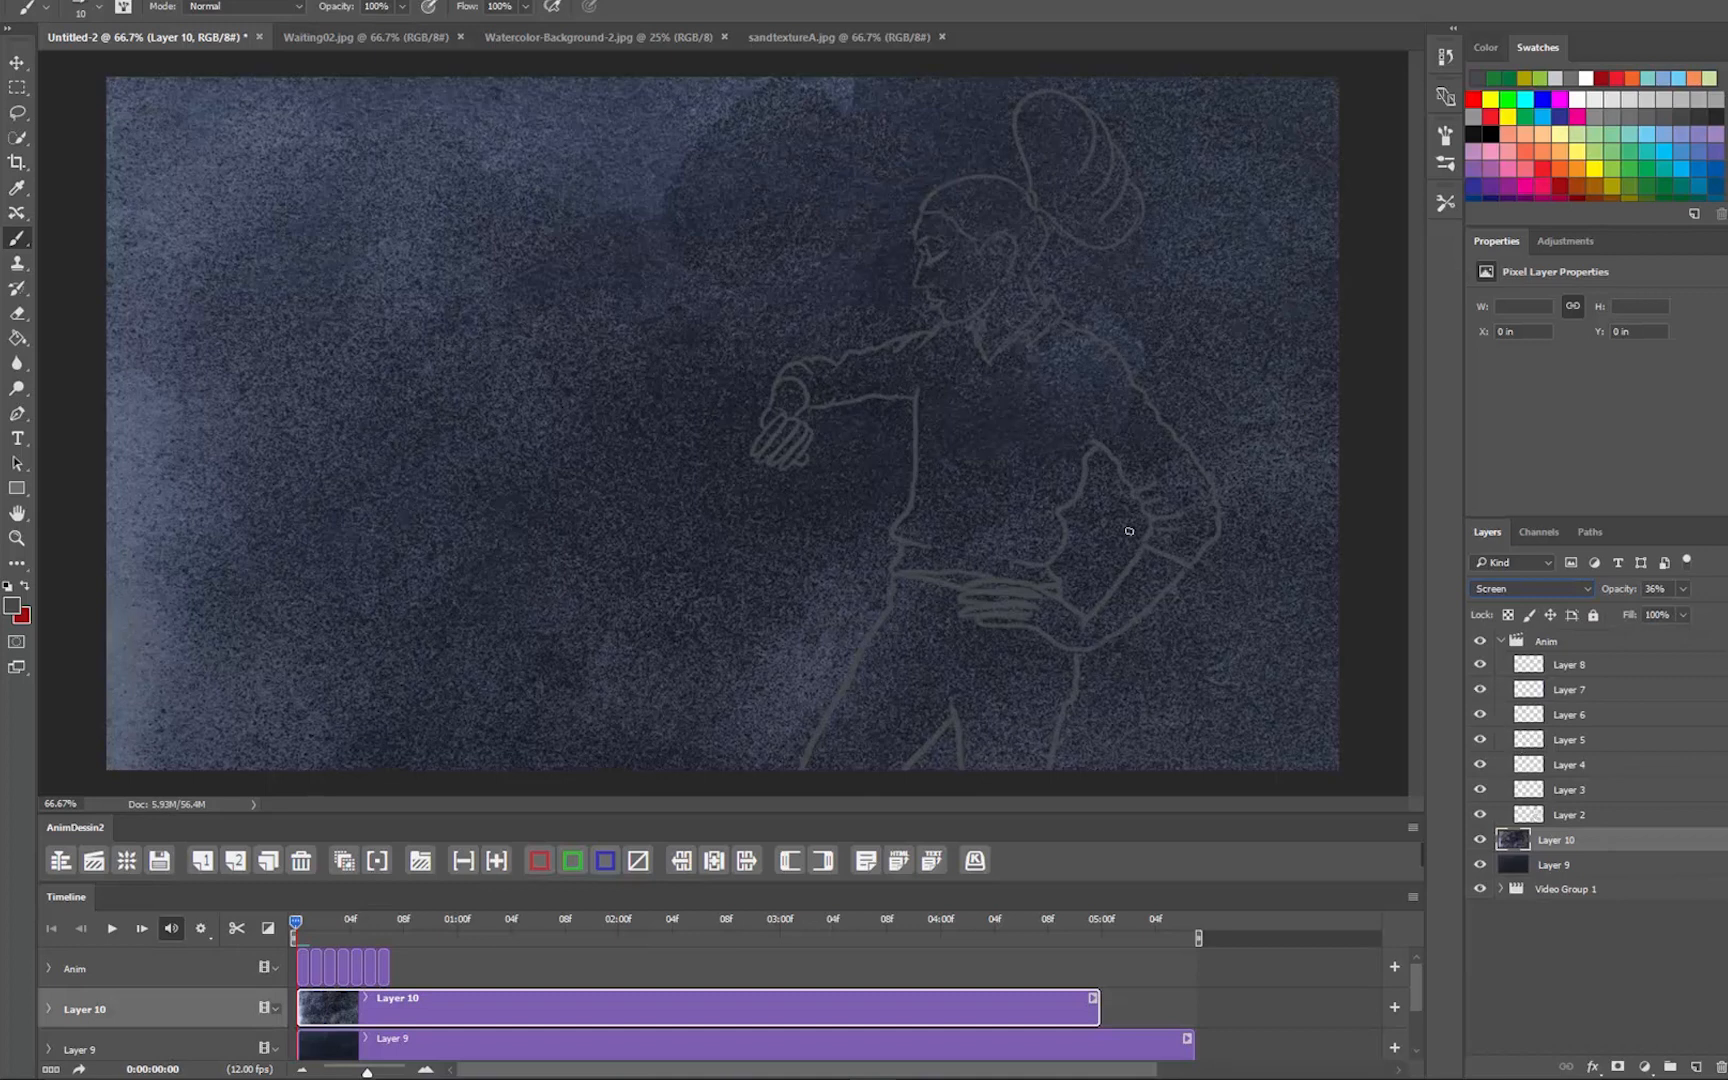
# Step: Extend the sand texture clip in the timeline to match the end of the watercolor background
pyautogui.moveTo(1099, 1007); pyautogui.dragTo(1193, 1005)
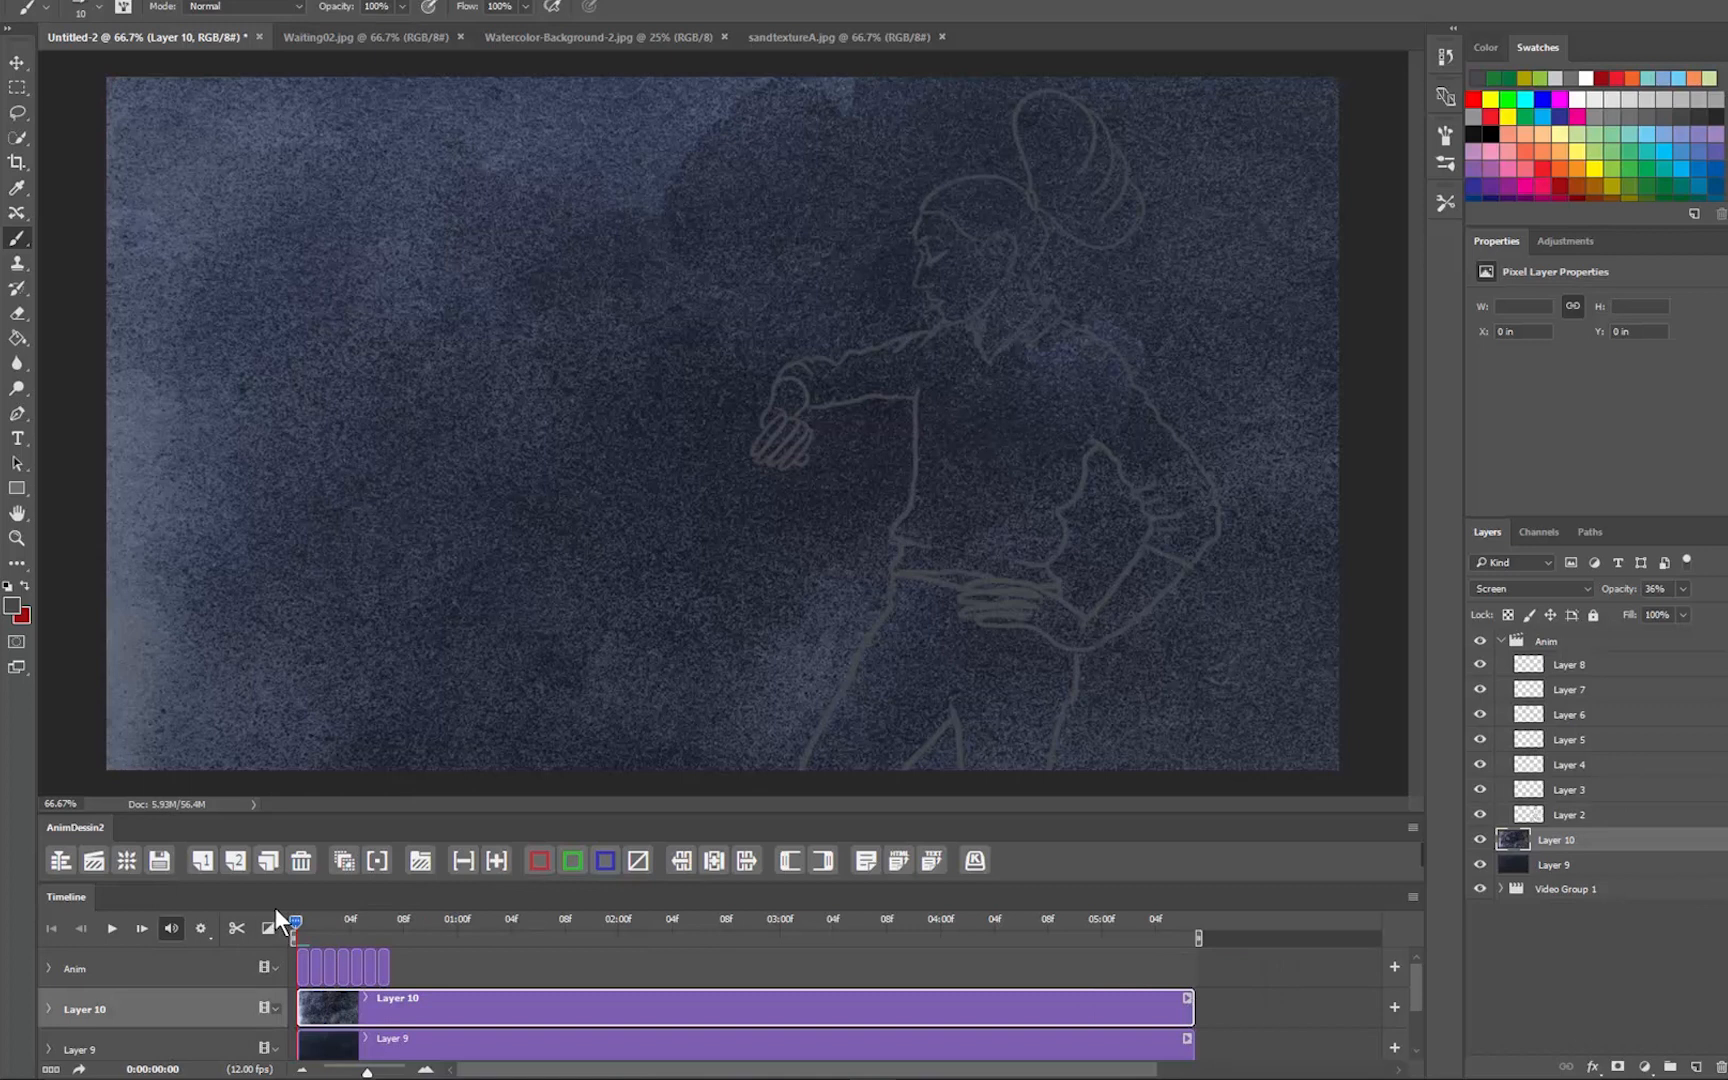
pyautogui.scroll(-1, 320, 1000)
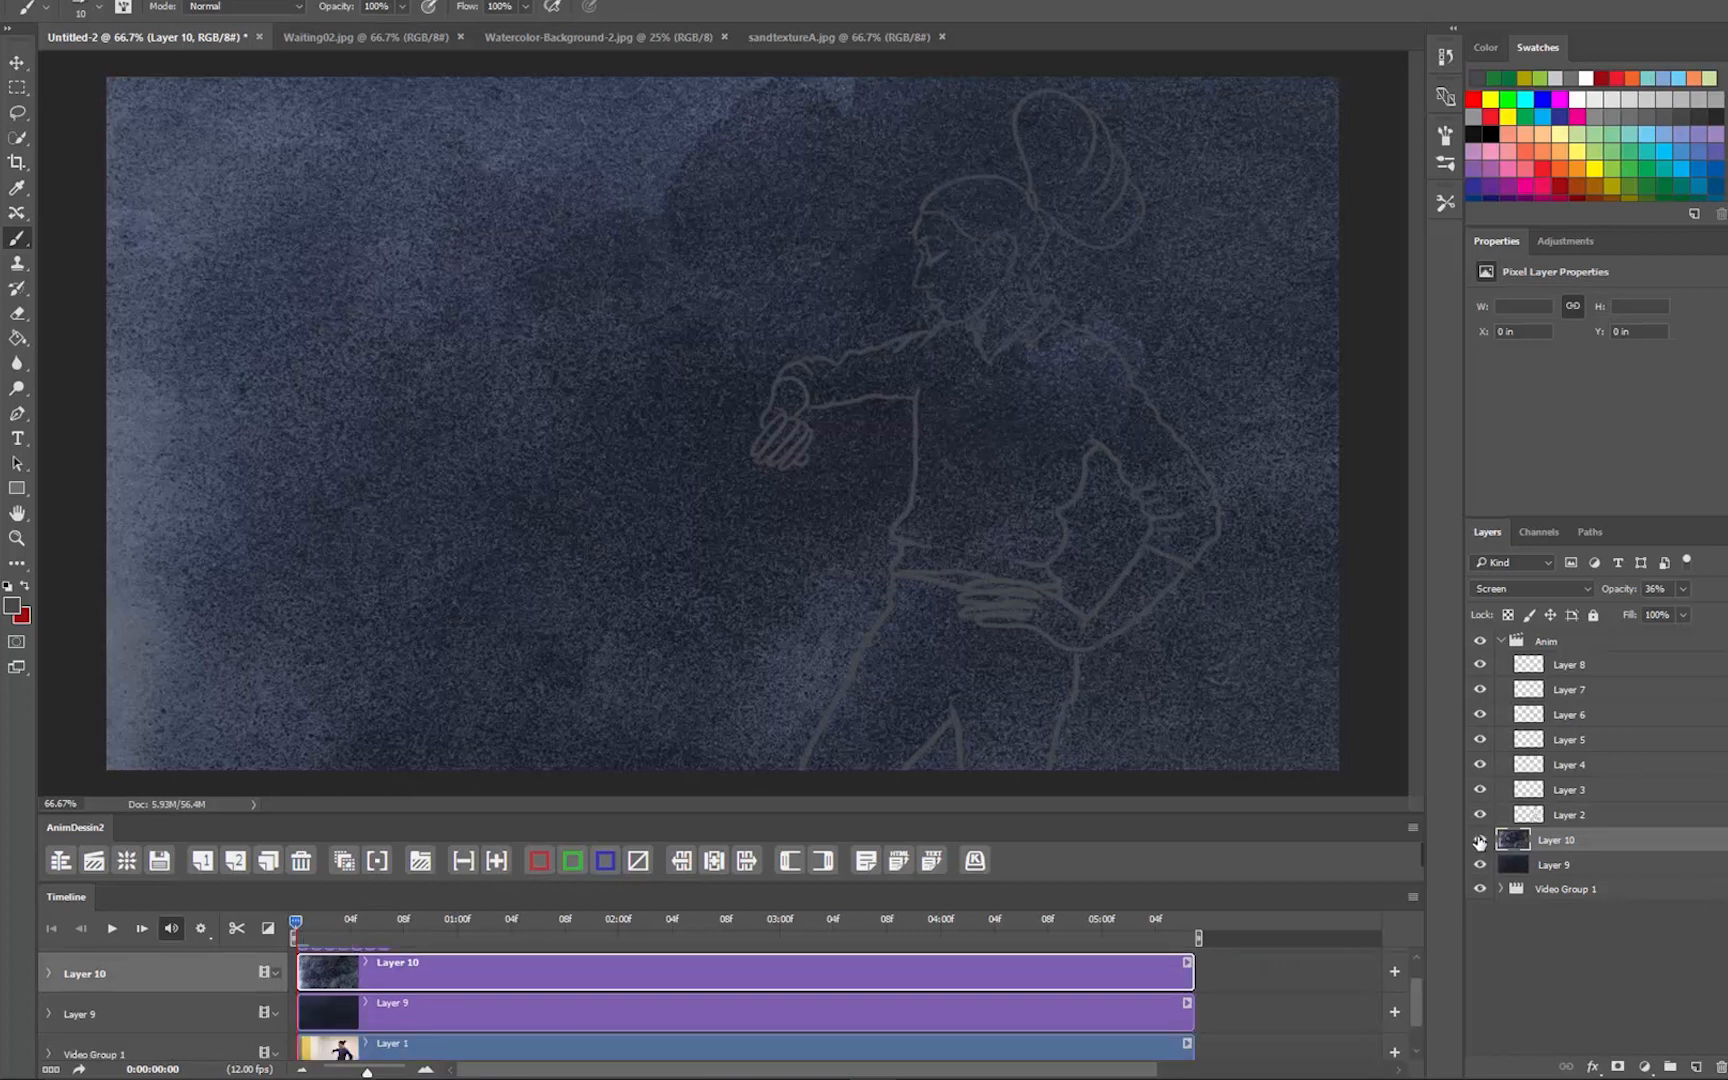
# Step: Invert the watercolor background on Layer 9 back to a light tone and hide the sand texture layer
pyautogui.click(1560, 866)
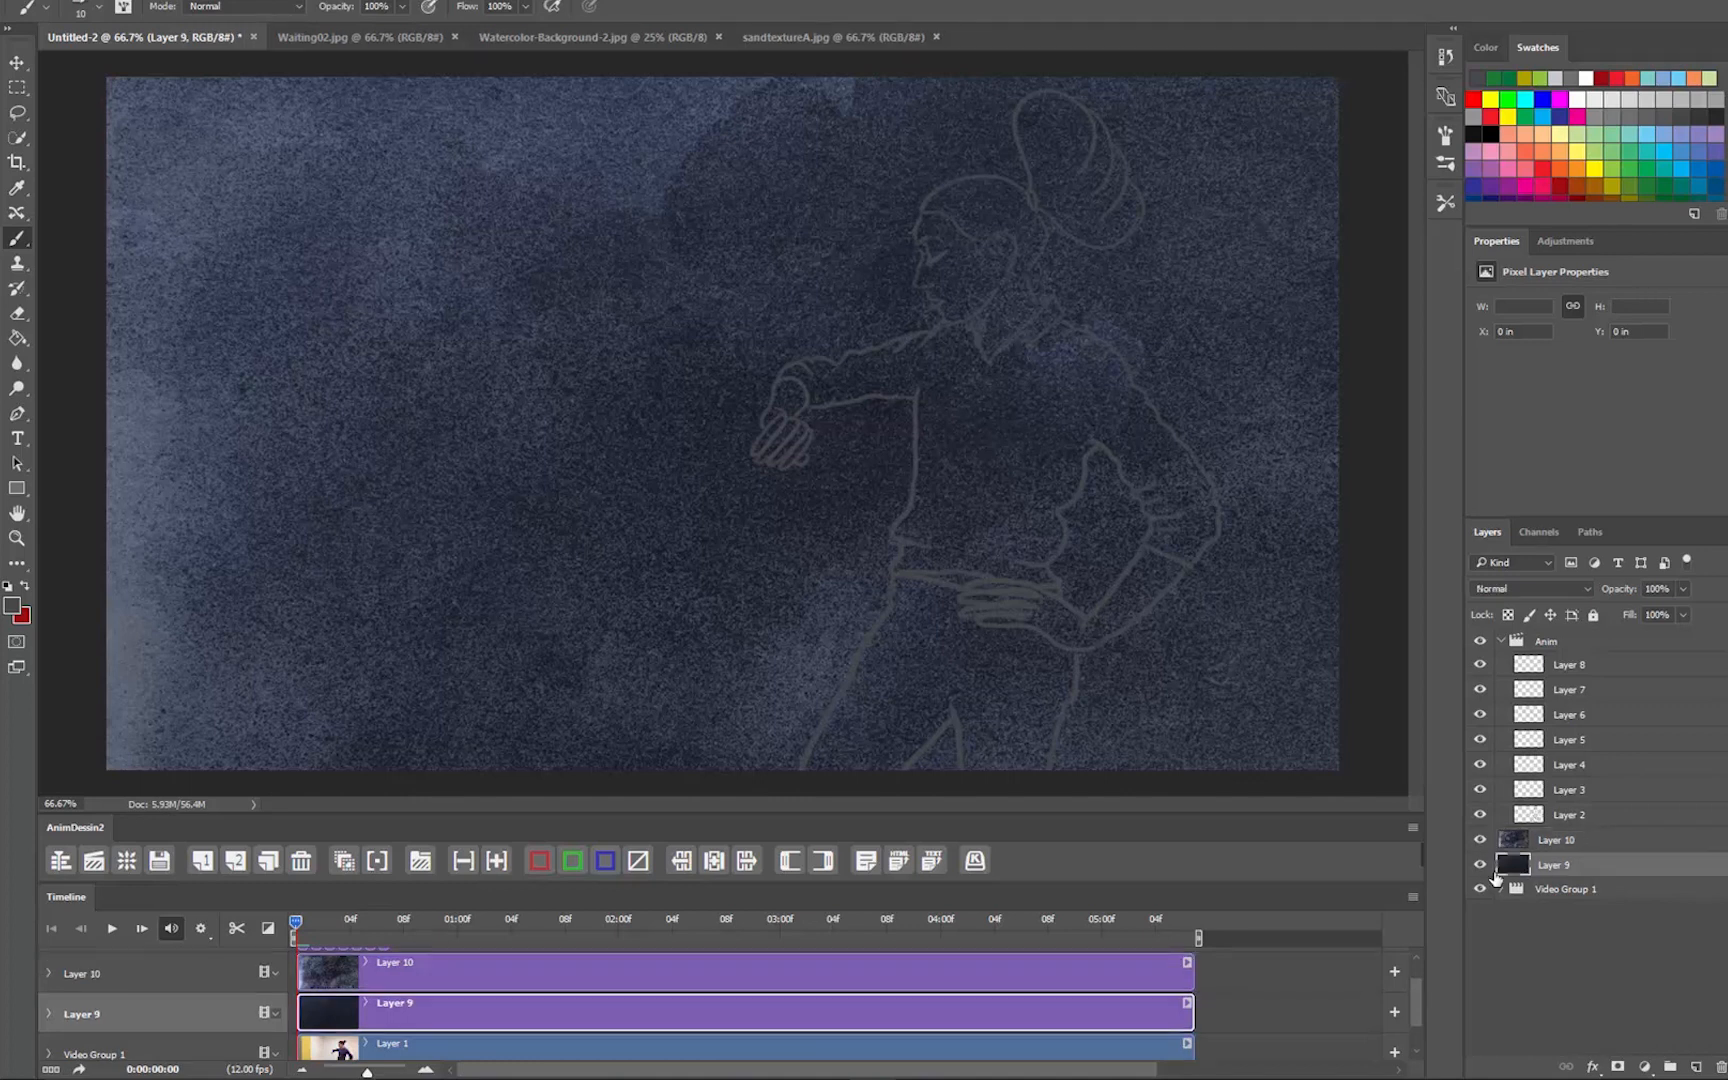
pyautogui.hotkey('ctrl', 'i')
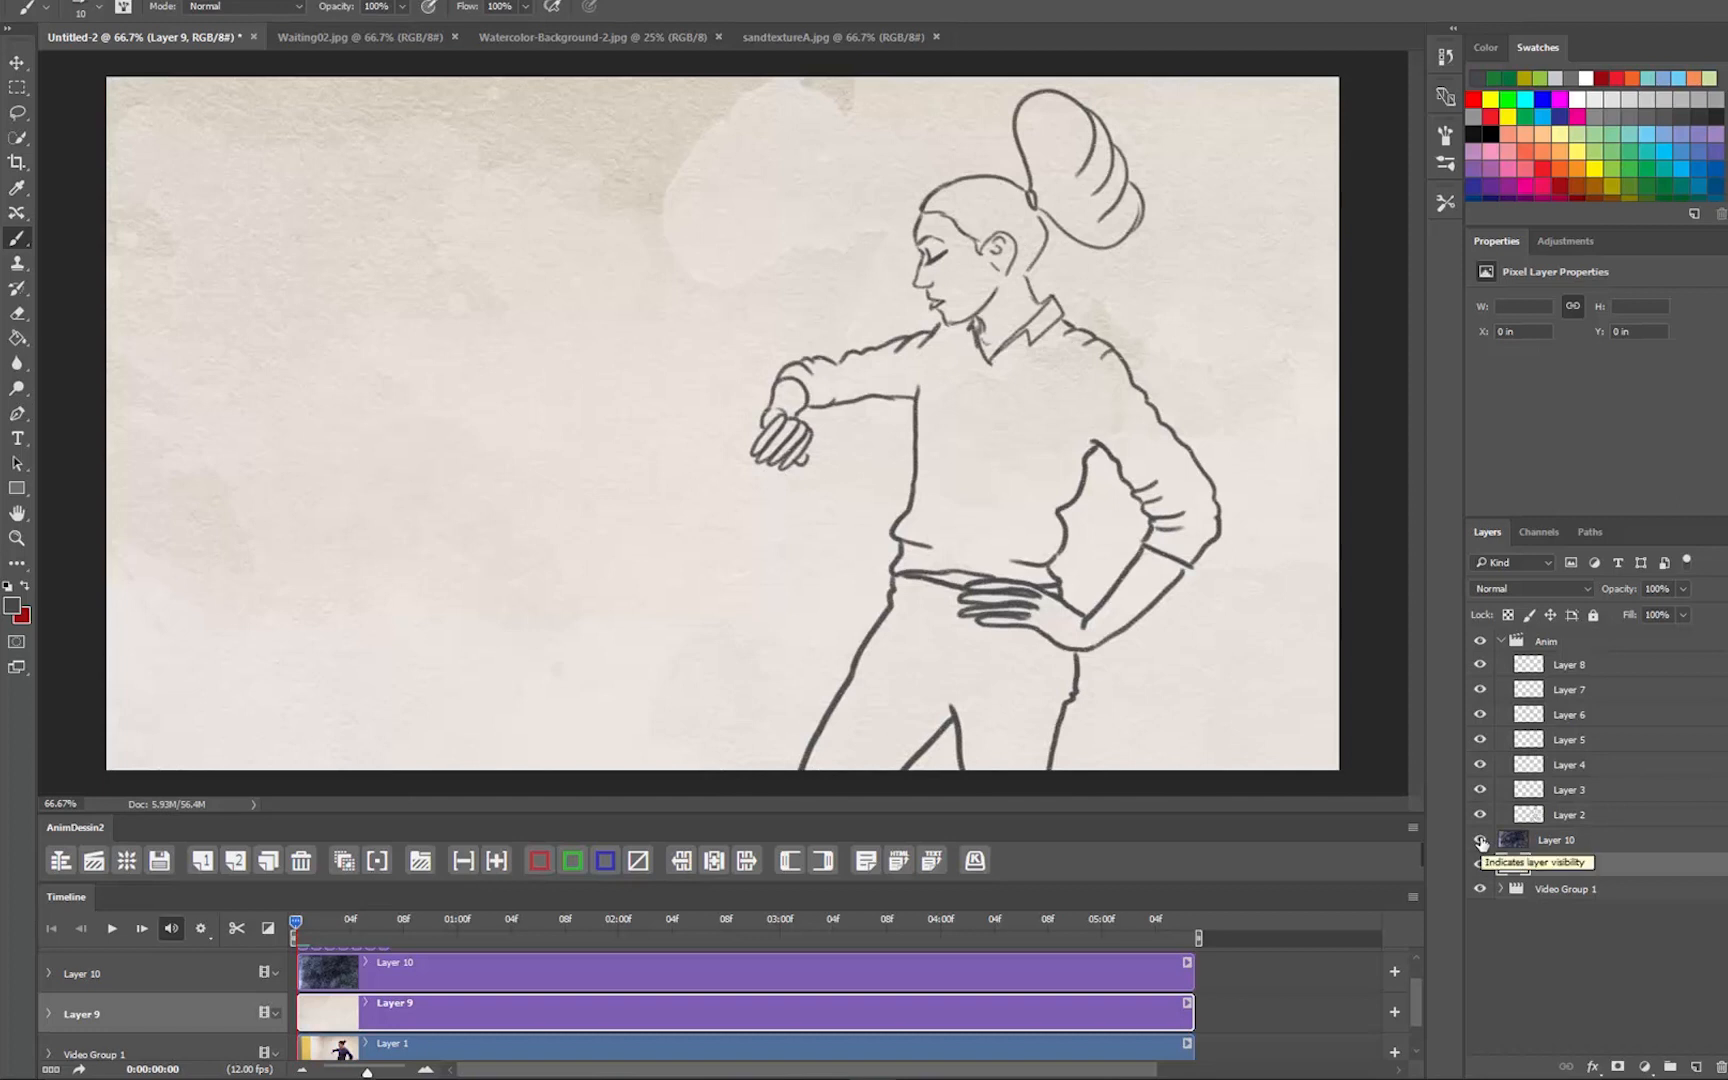
pyautogui.click(1481, 840)
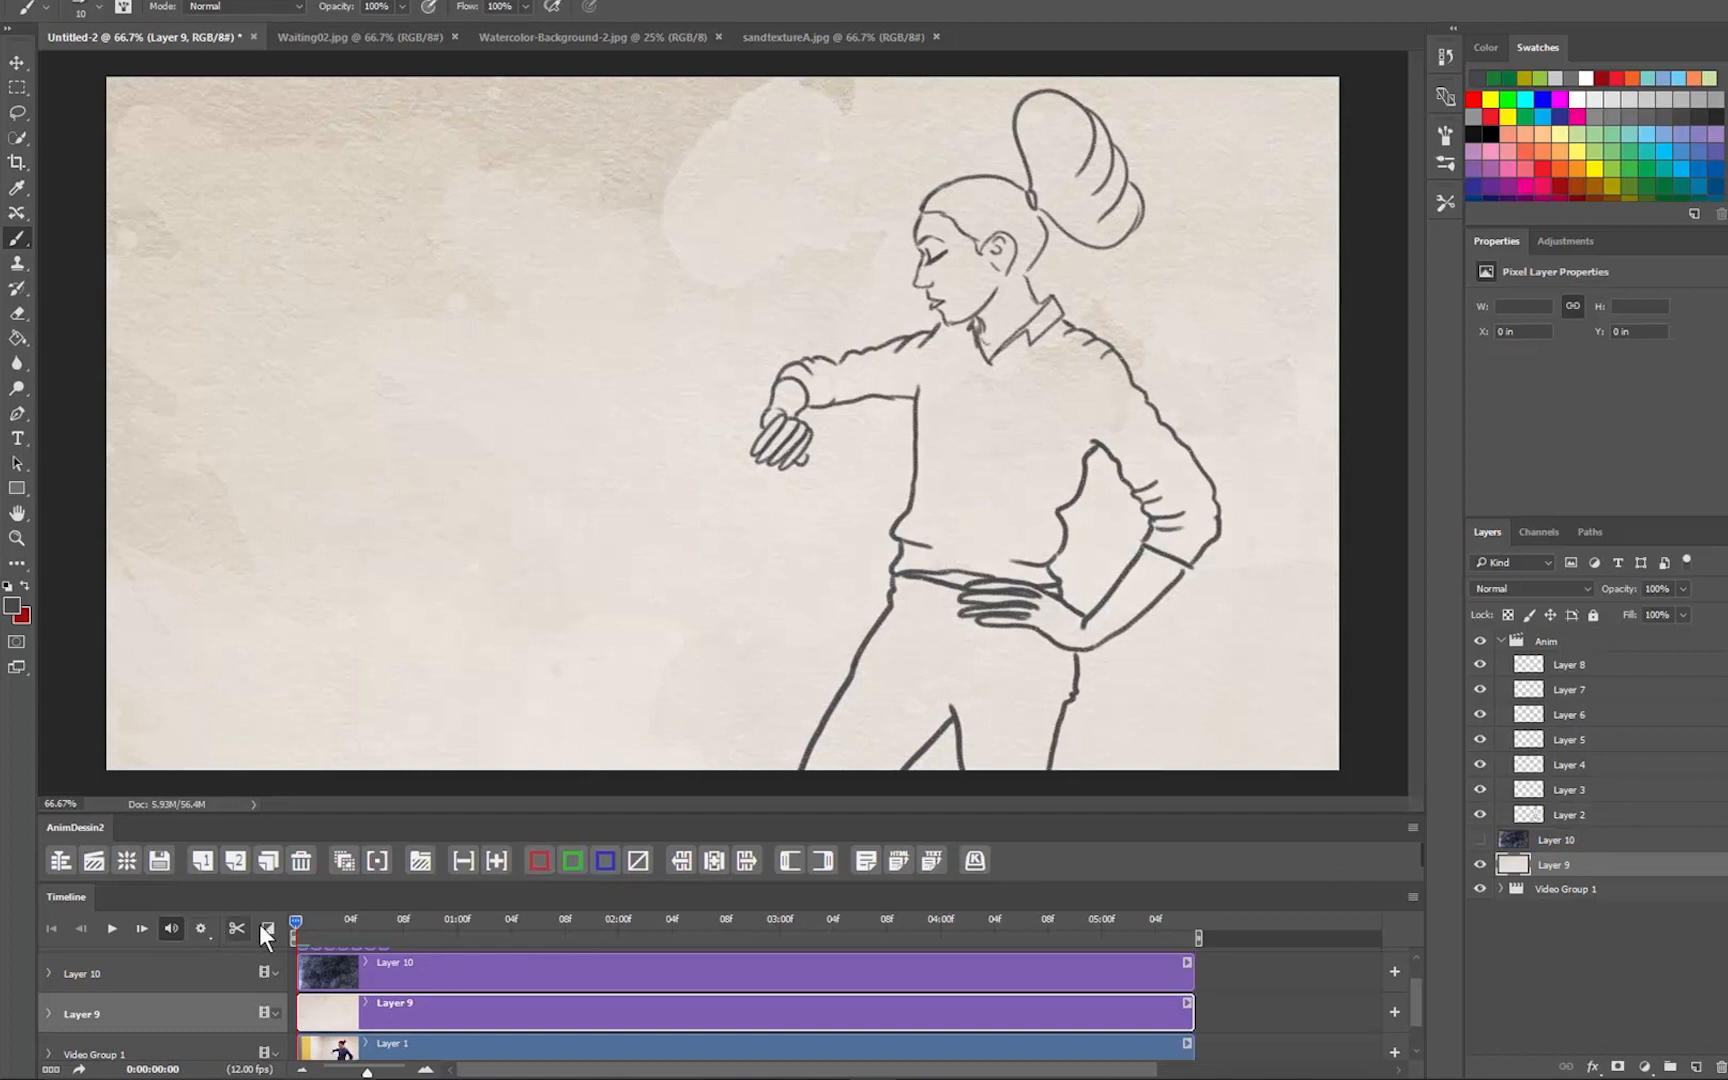
# Step: Turn on onion skinning for the Anim drawings in the timeline
pyautogui.scroll(1, 319, 972)
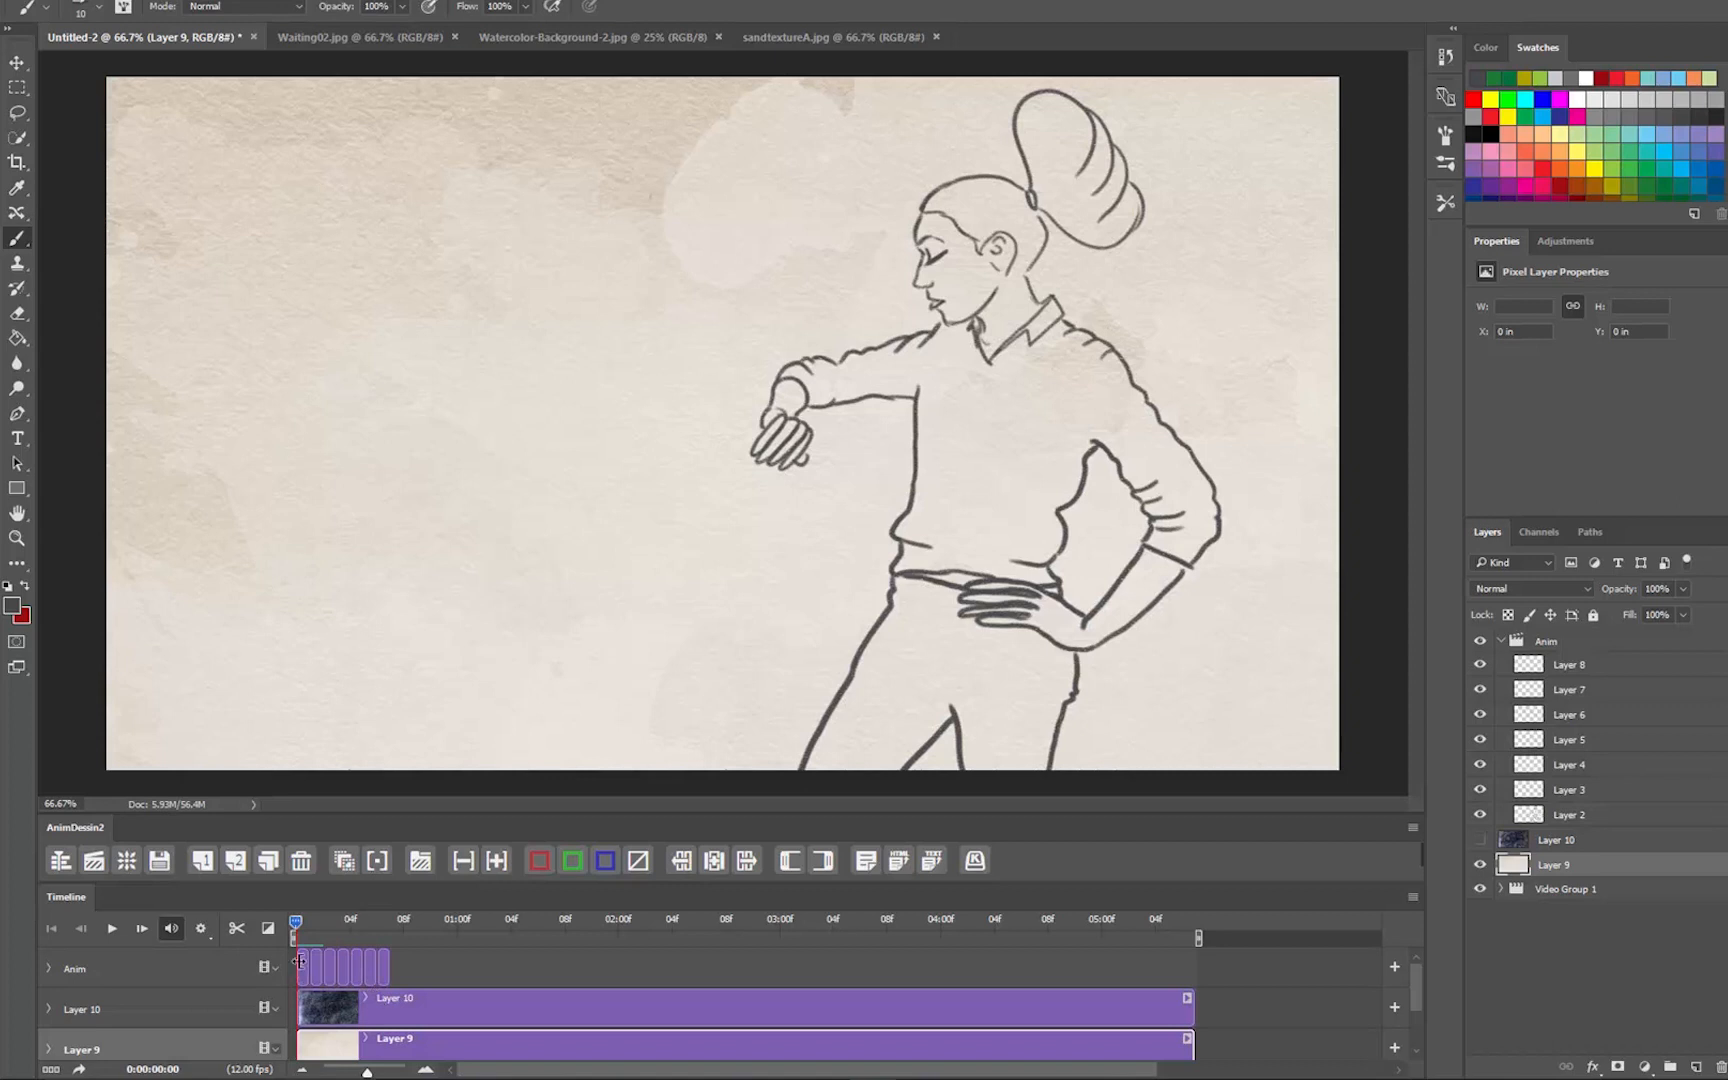
pyautogui.click(309, 923)
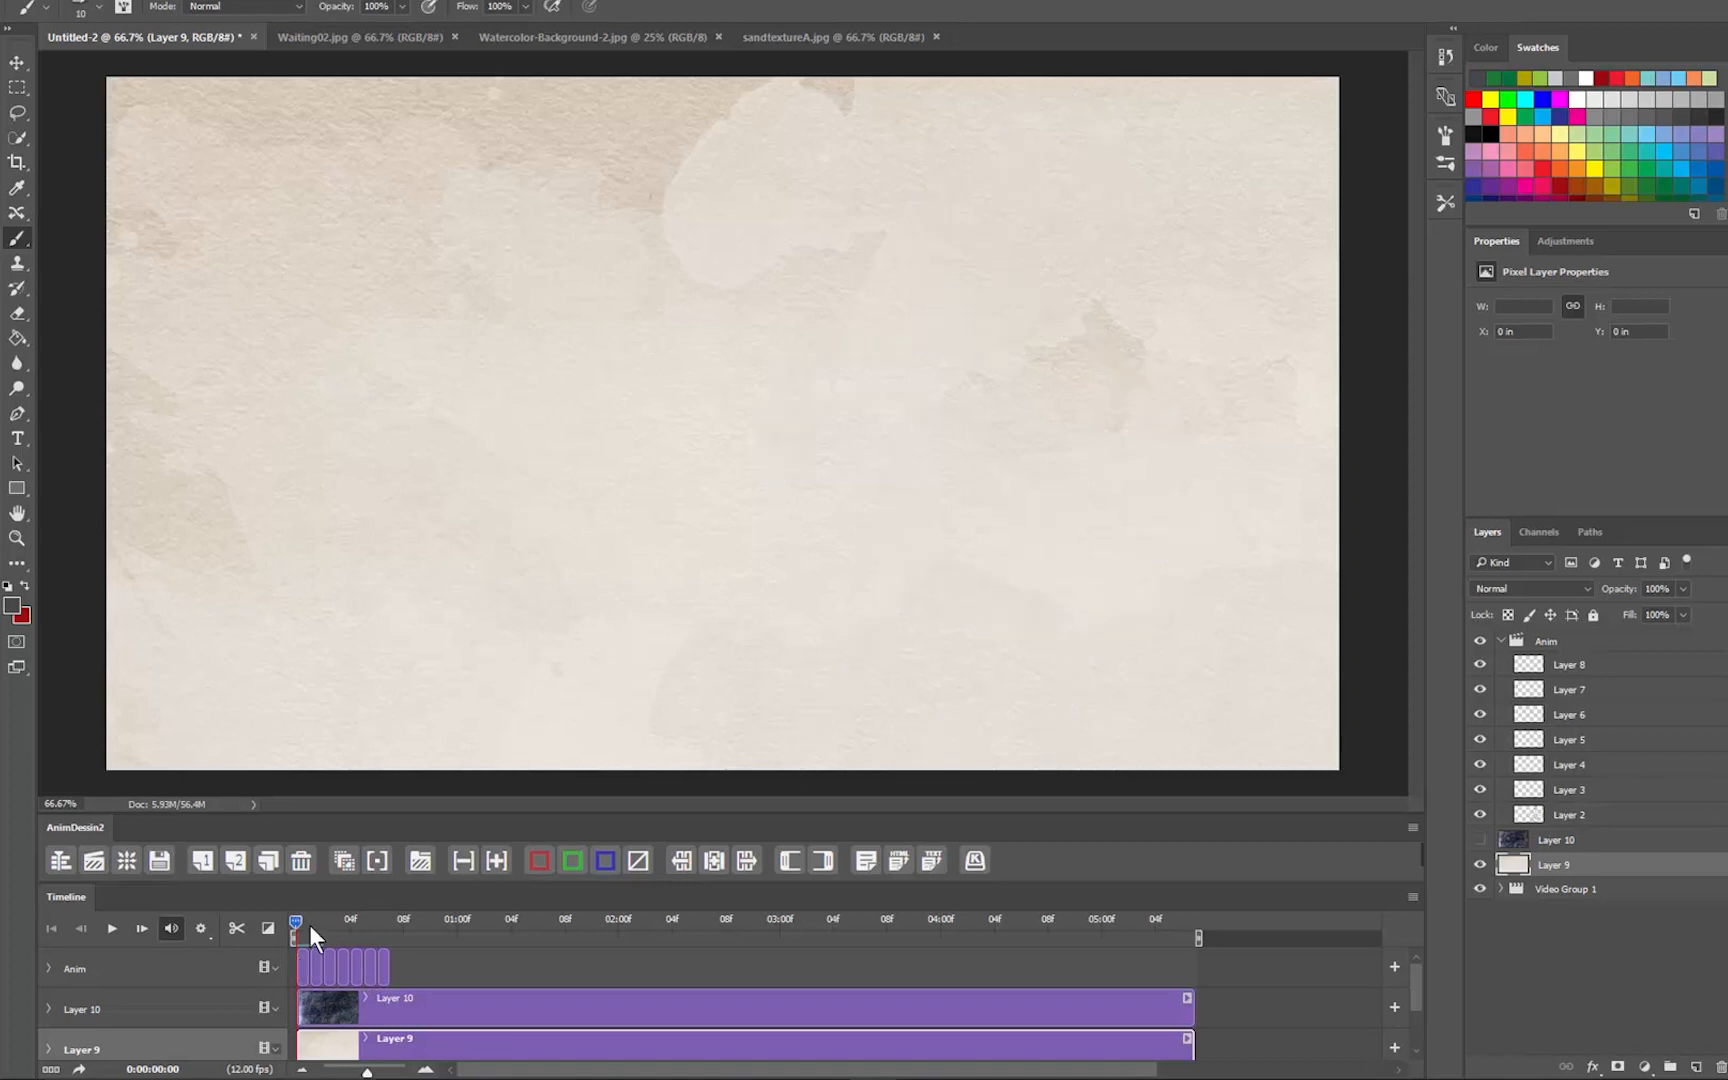
pyautogui.scroll(-1, 371, 1009)
pyautogui.scroll(1, 371, 1009)
pyautogui.click(344, 863)
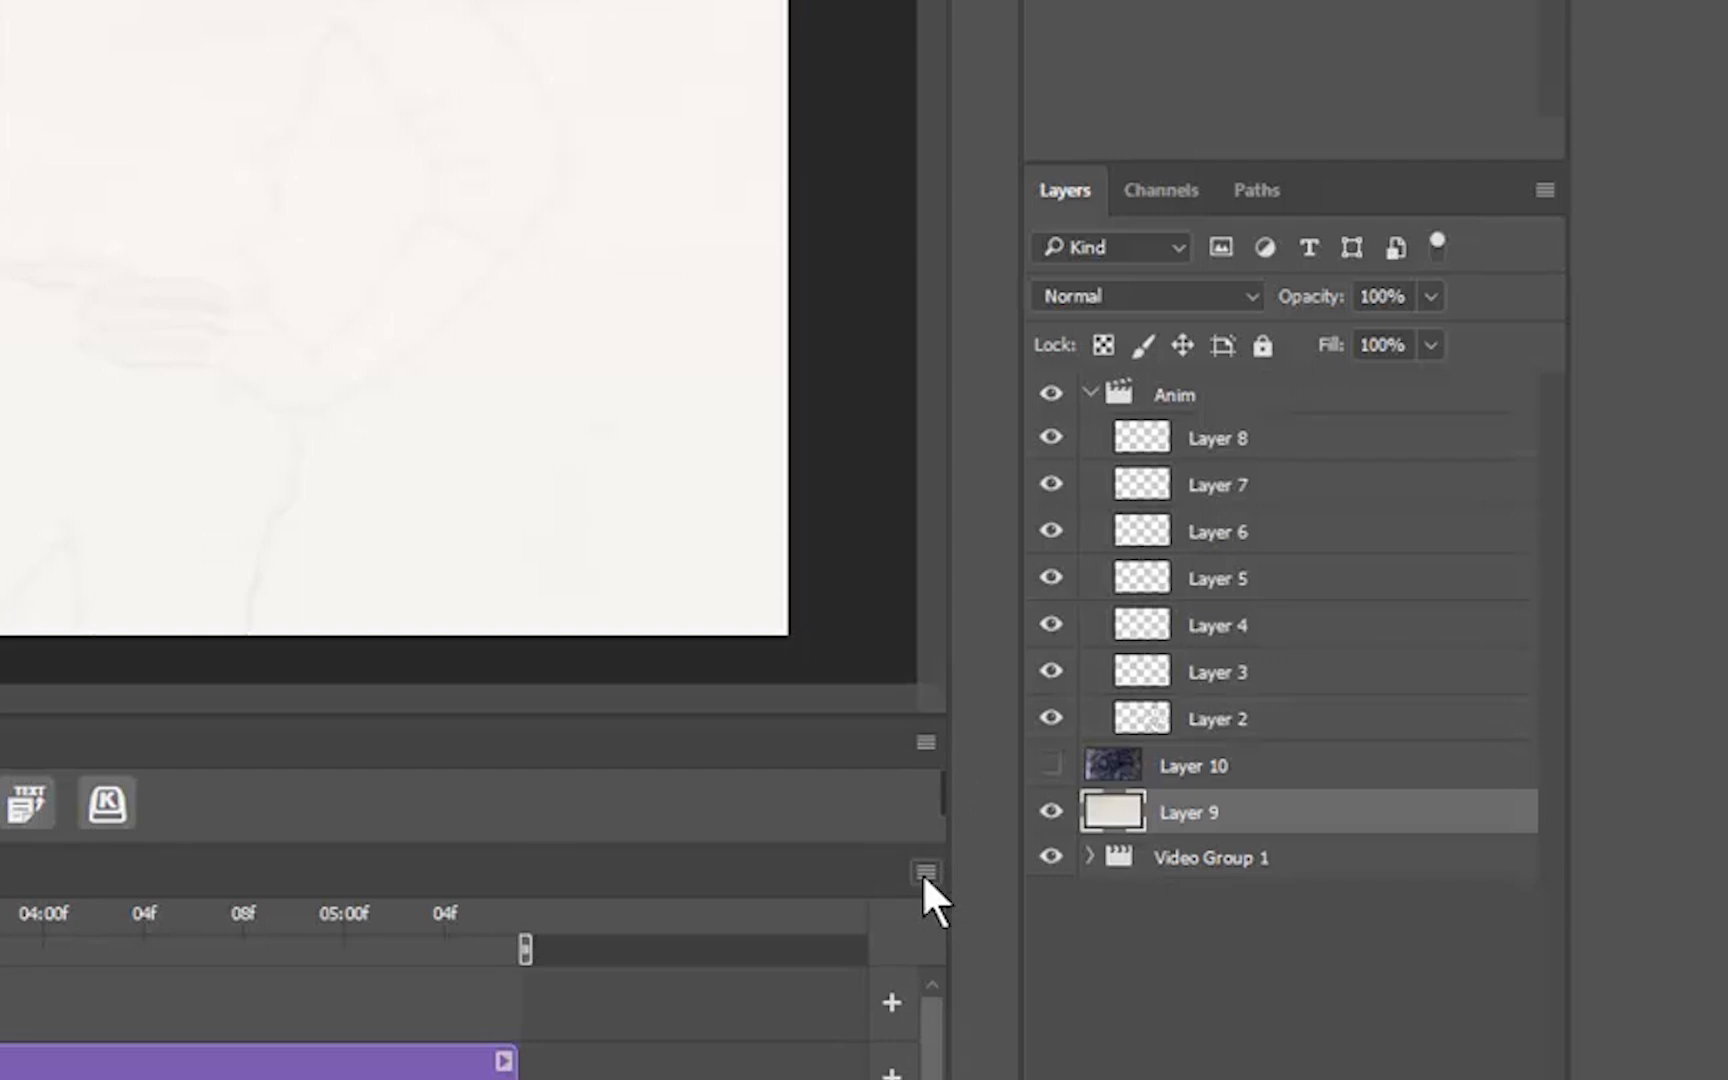
# Step: Set the onion skin blend mode to Multiply, keeping one frame before and one frame after
pyautogui.click(1411, 897)
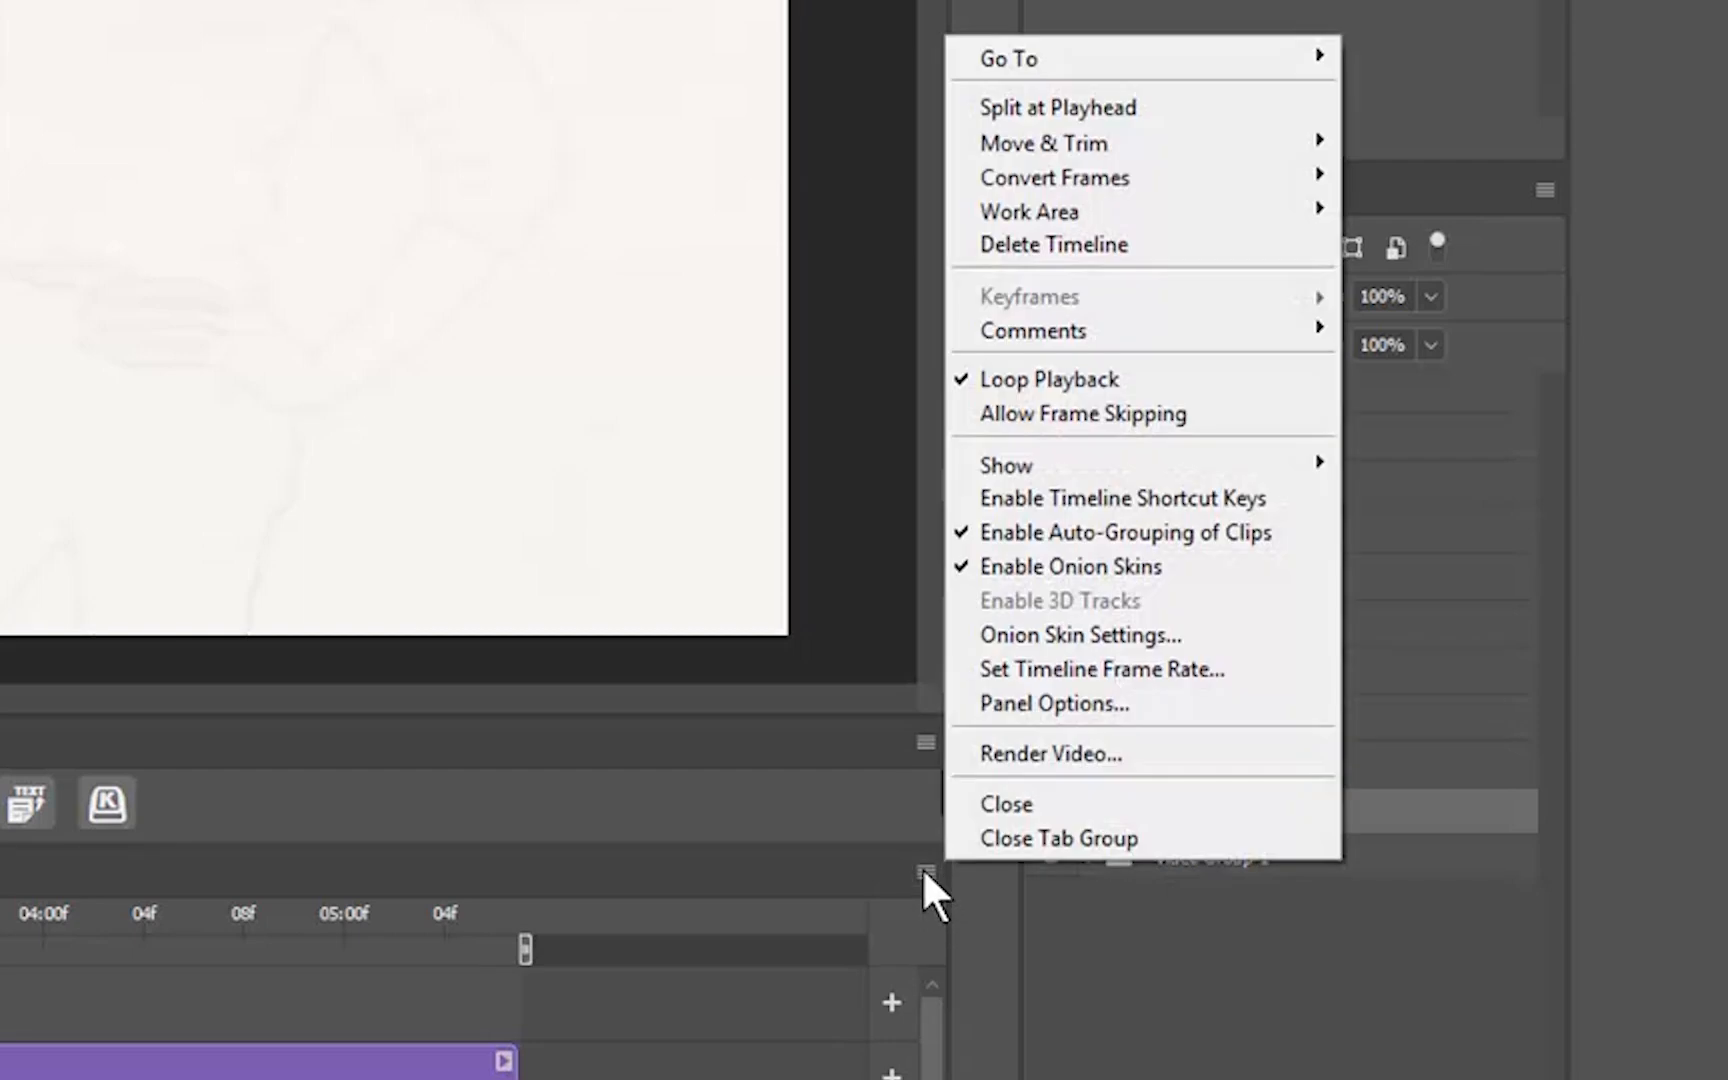
pyautogui.click(1049, 640)
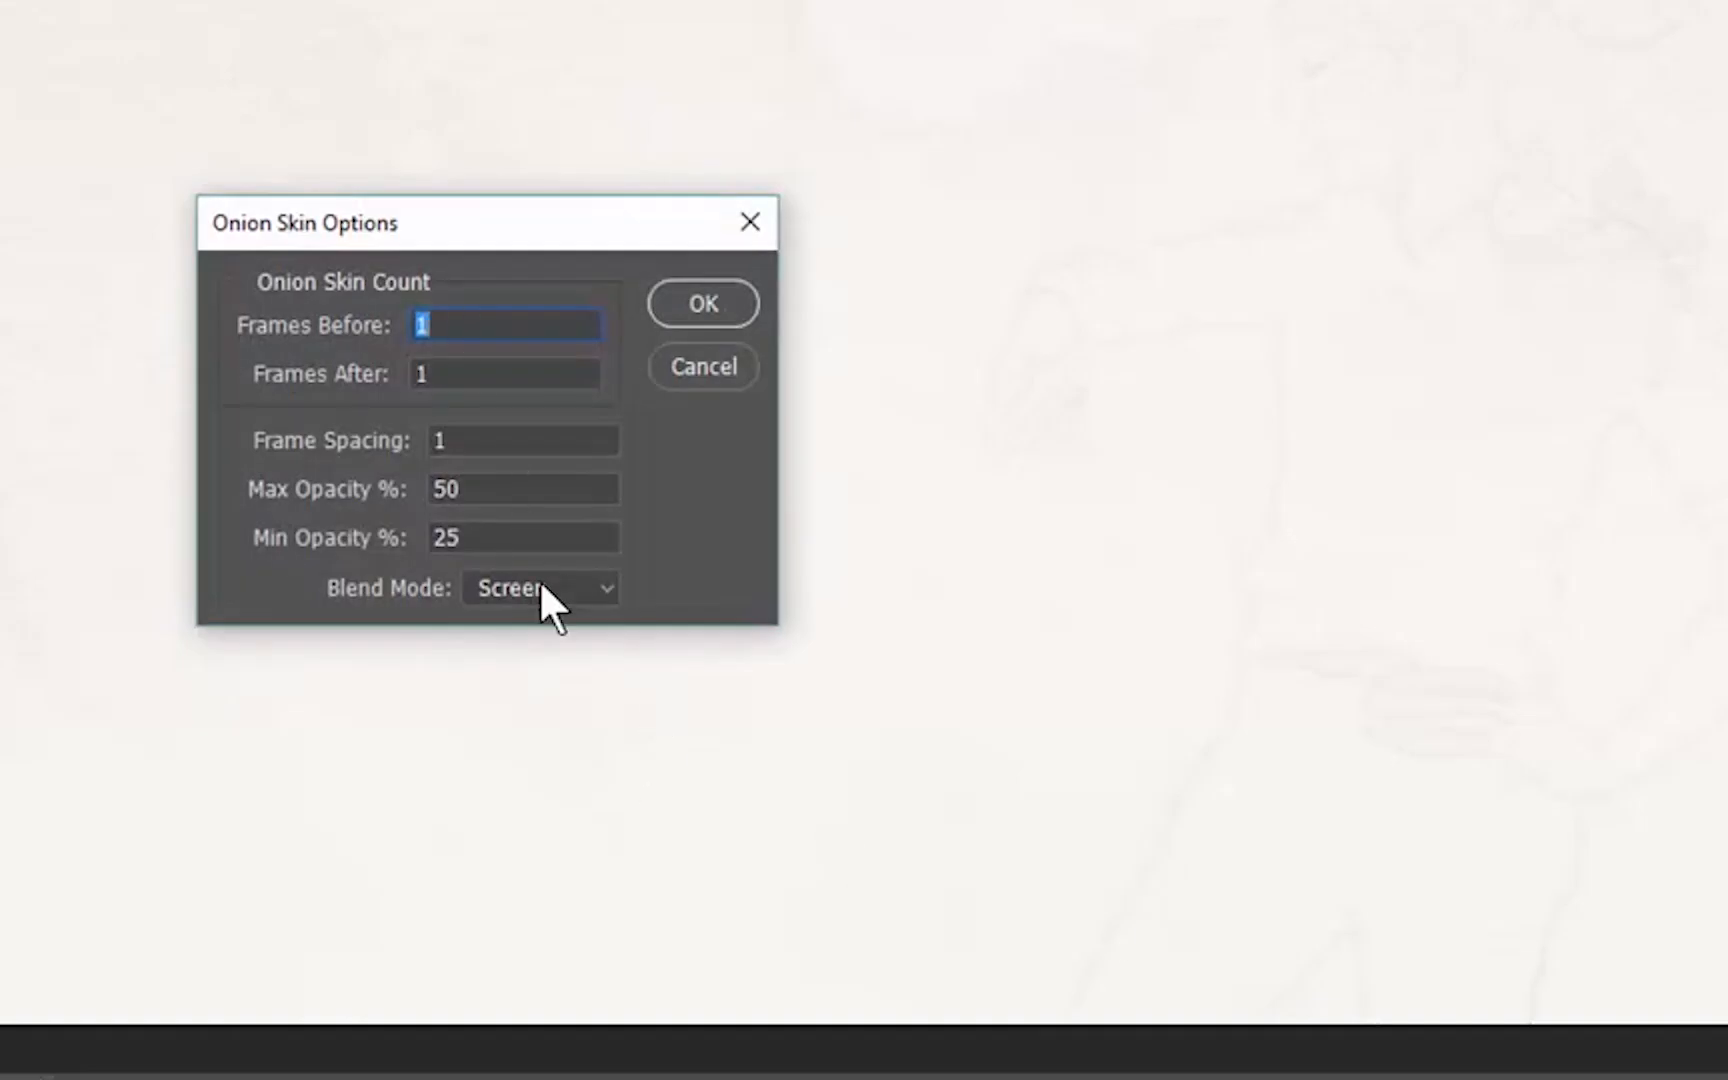
pyautogui.click(541, 586)
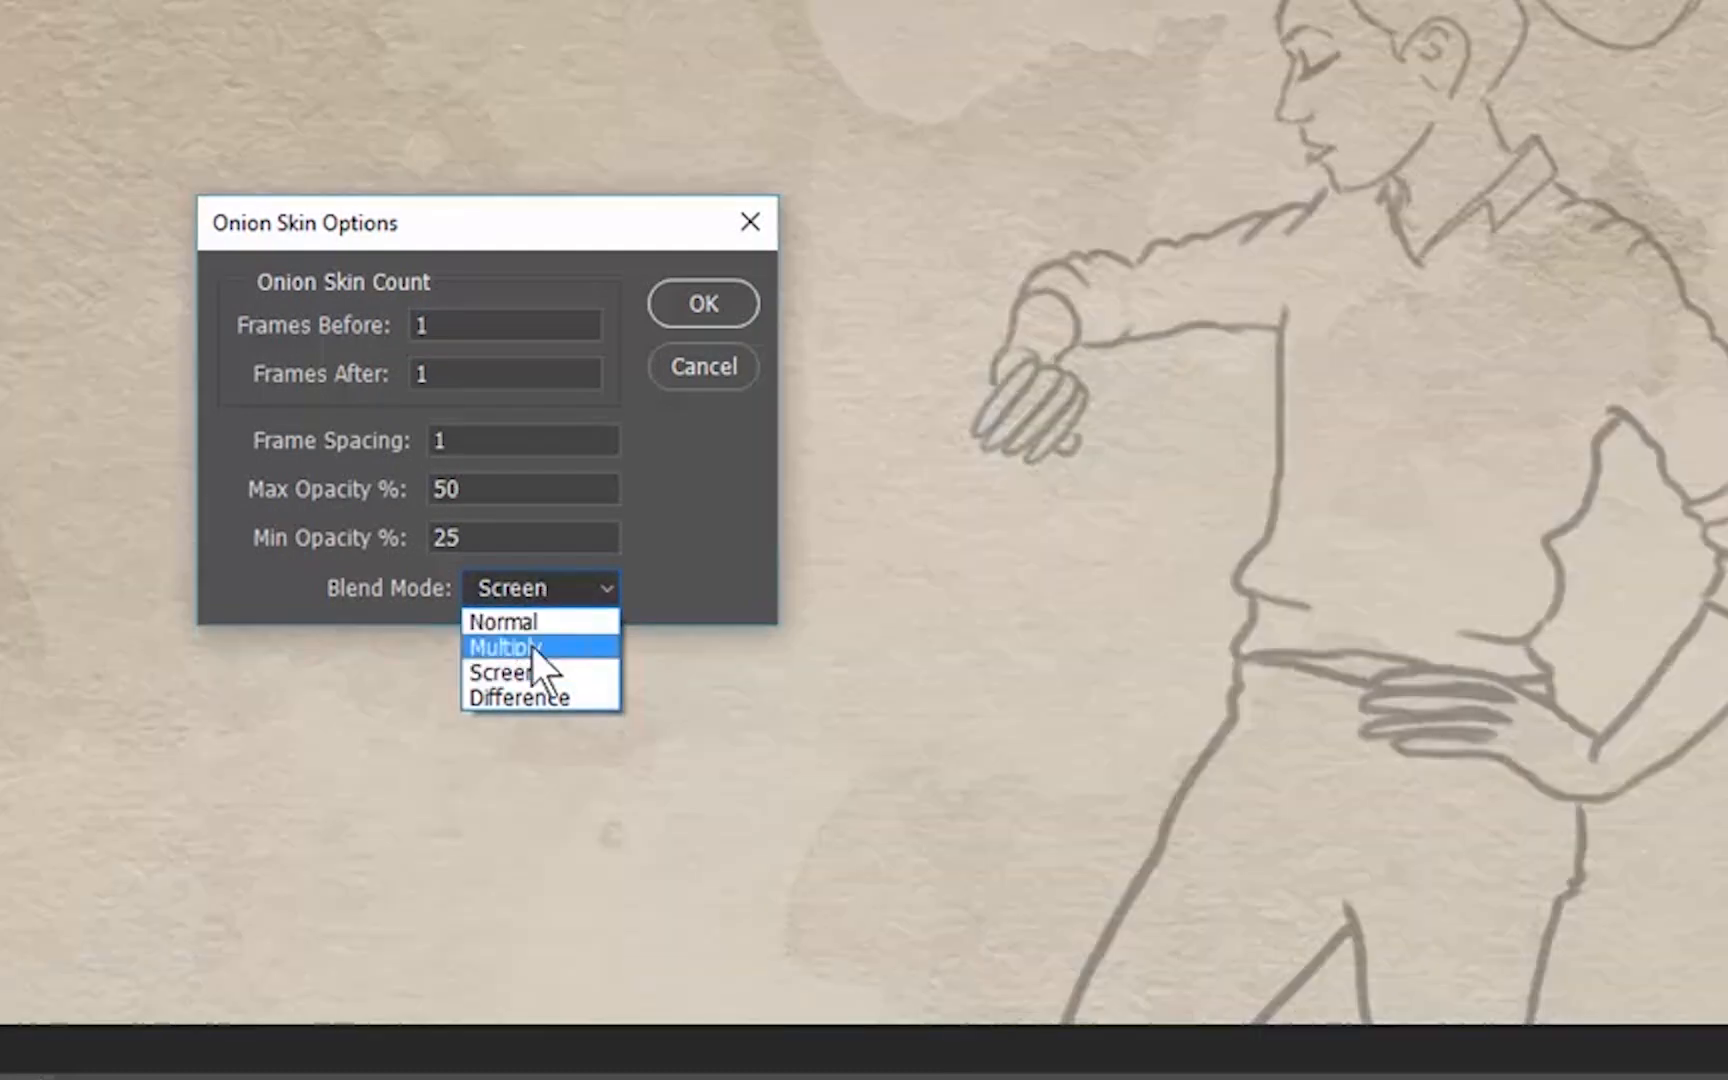
pyautogui.click(531, 646)
pyautogui.click(703, 303)
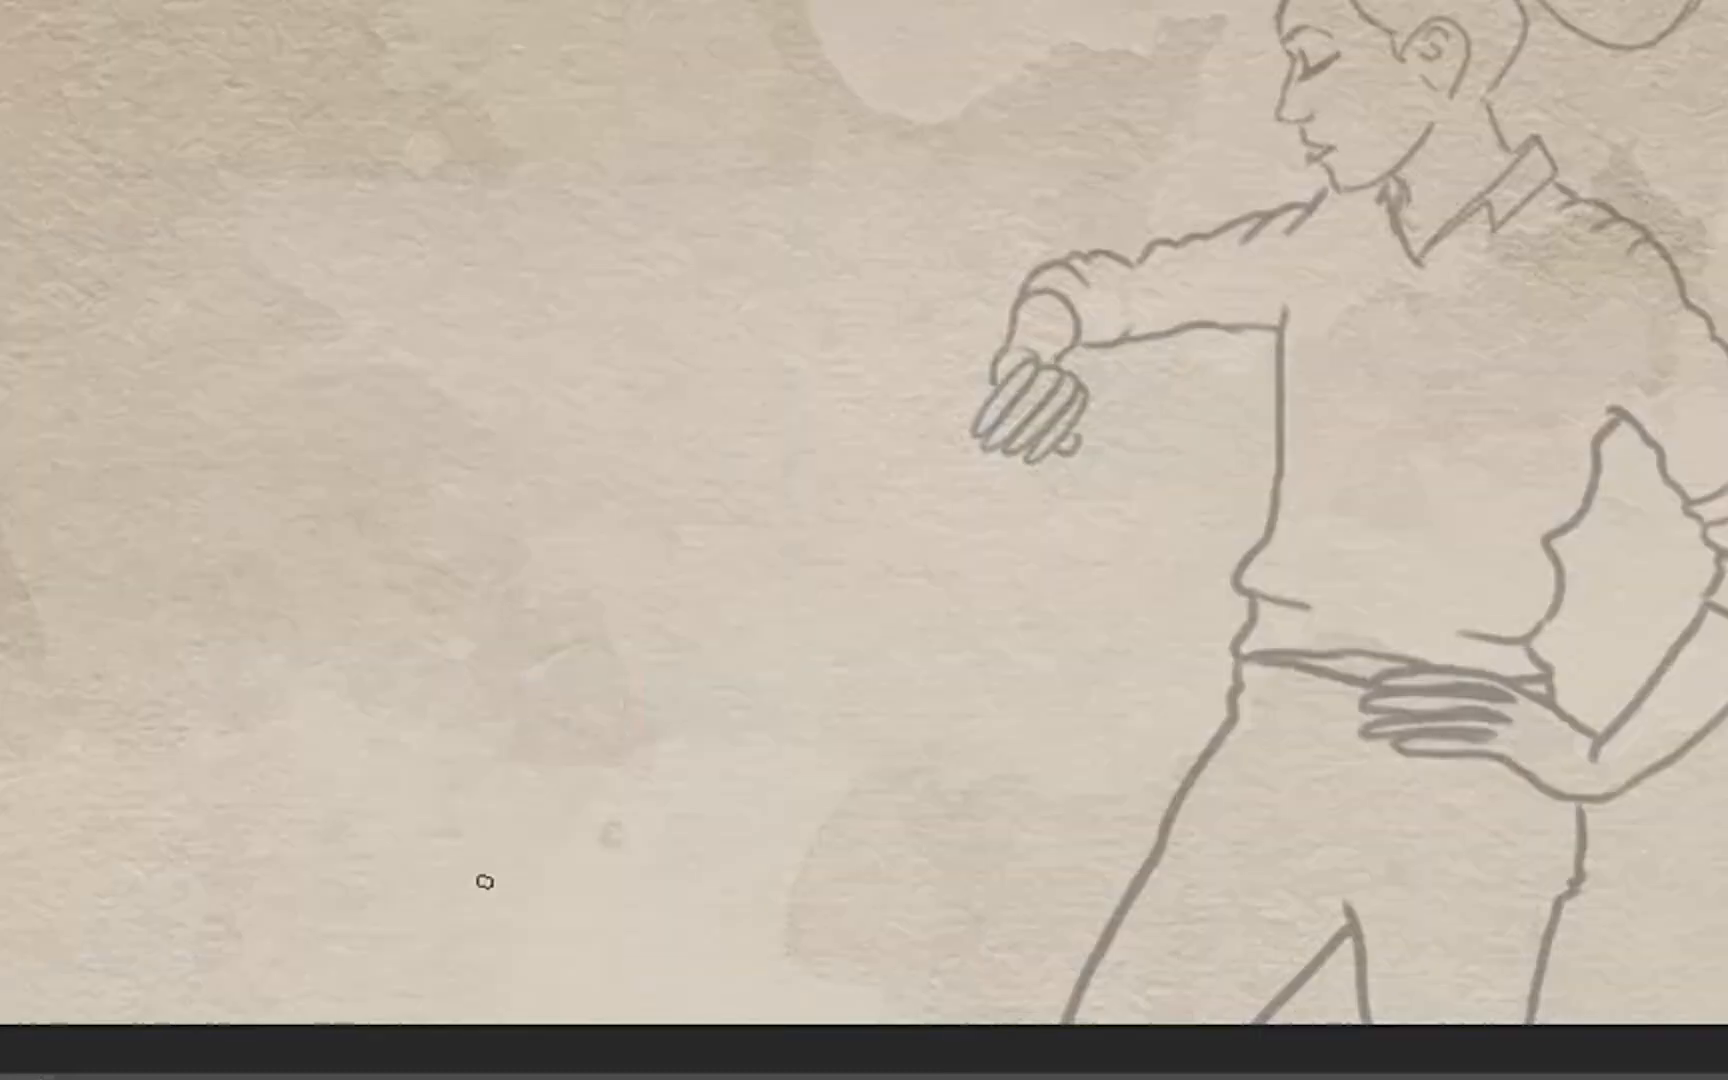
# Step: Enlarge the timeline frames and mark the first drawing, Layer 2, in red
pyautogui.moveTo(352, 1066); pyautogui.dragTo(389, 1069)
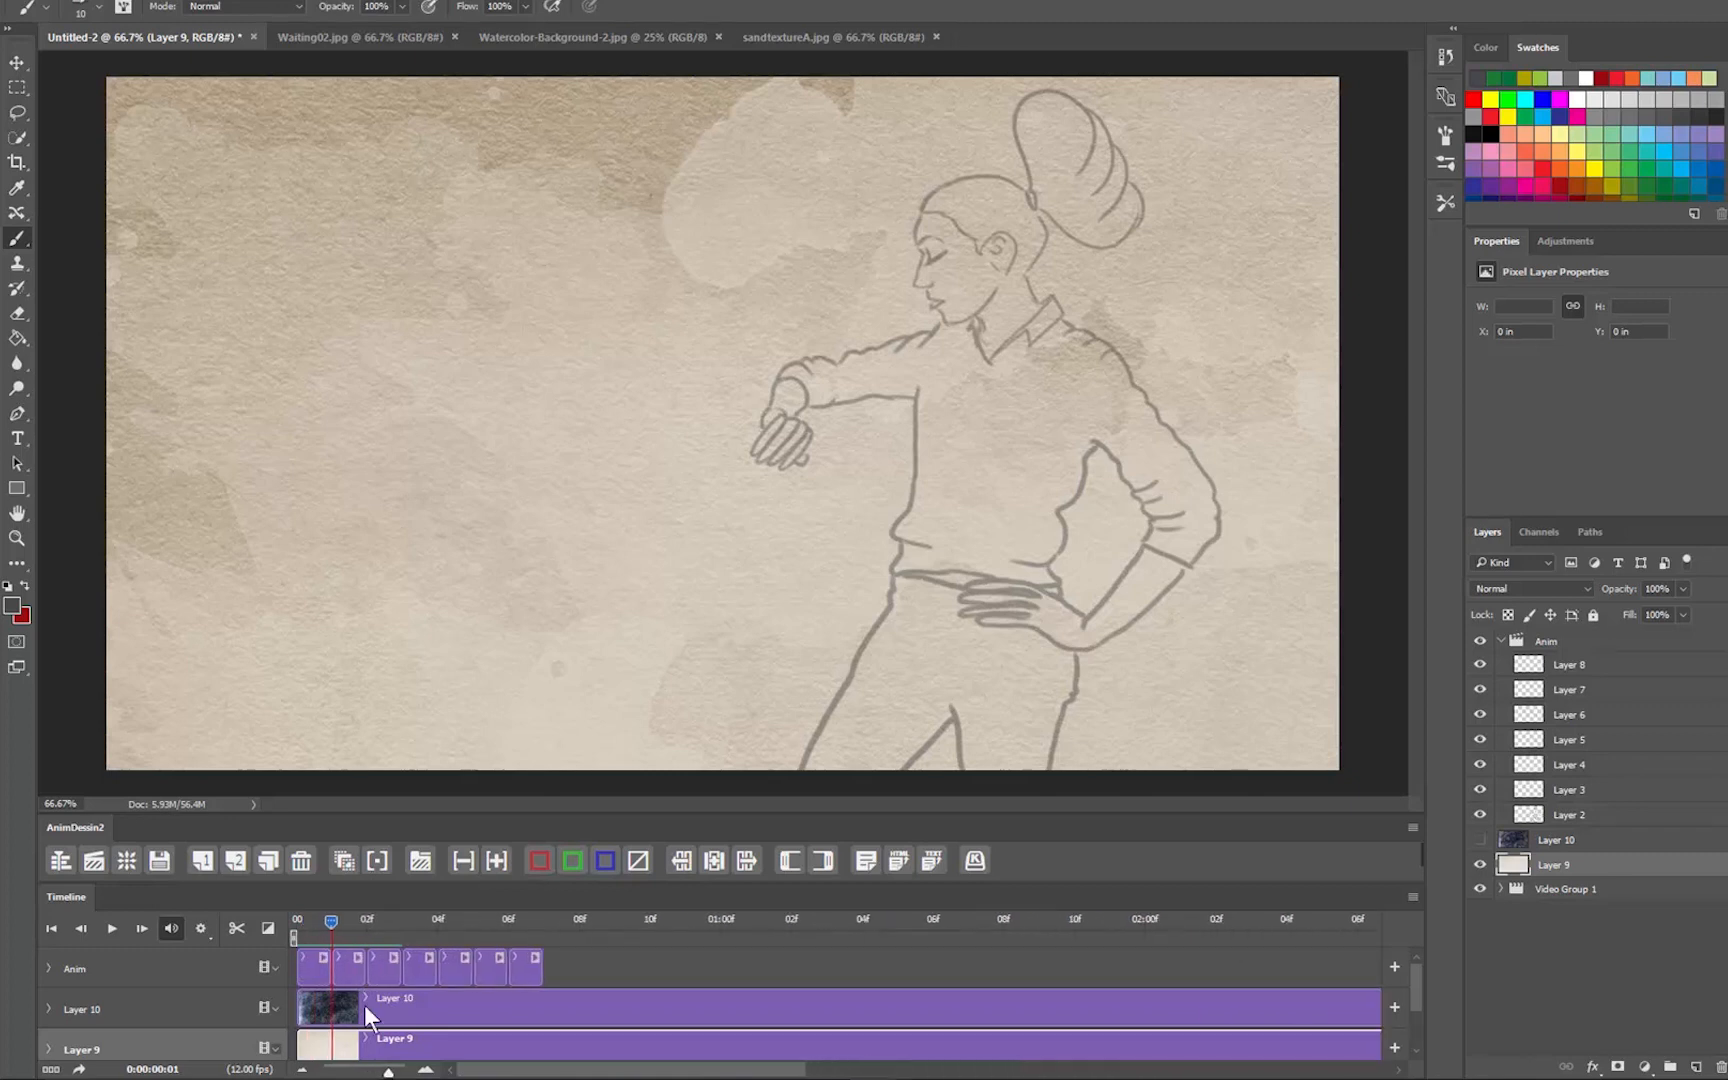
pyautogui.click(308, 967)
pyautogui.click(539, 861)
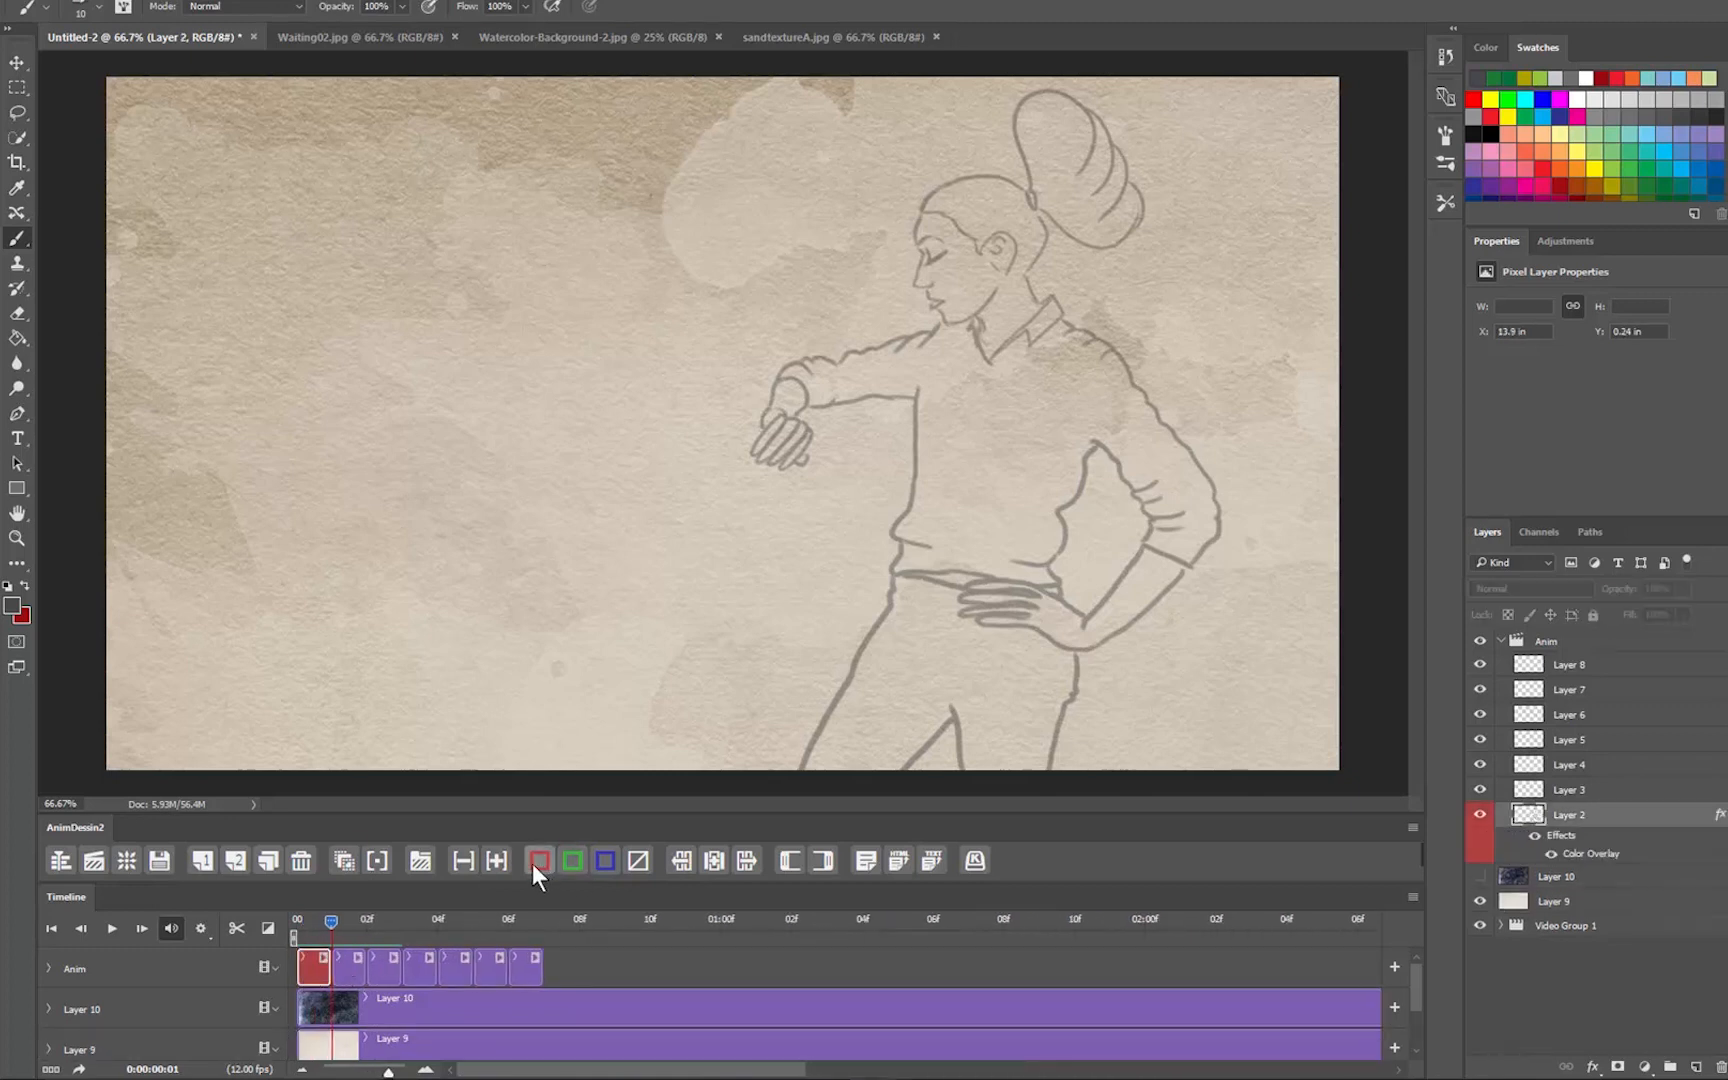
# Step: Begin tracing the woman's head on Layer 3 over the red onion skin and set the brush size to 8
pyautogui.click(347, 970)
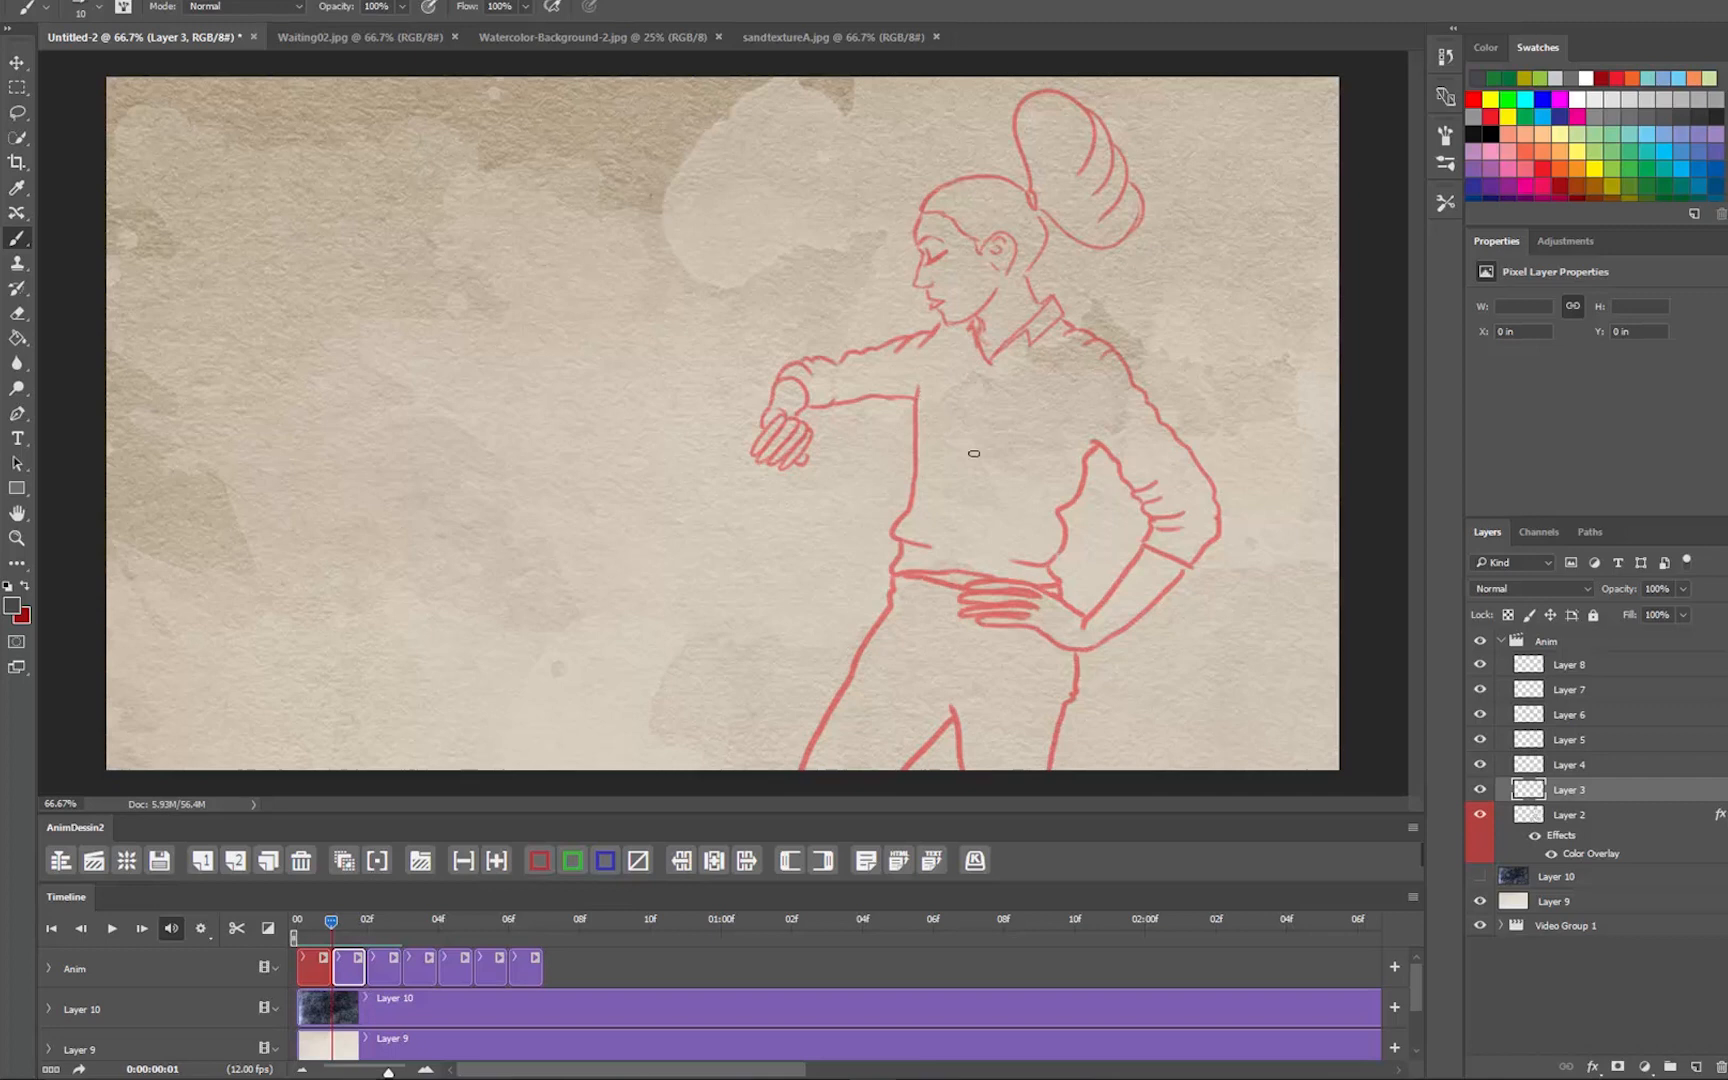
pyautogui.hotkey('ctrl', '+')
pyautogui.moveTo(1418, 390); pyautogui.dragTo(1413, 338)
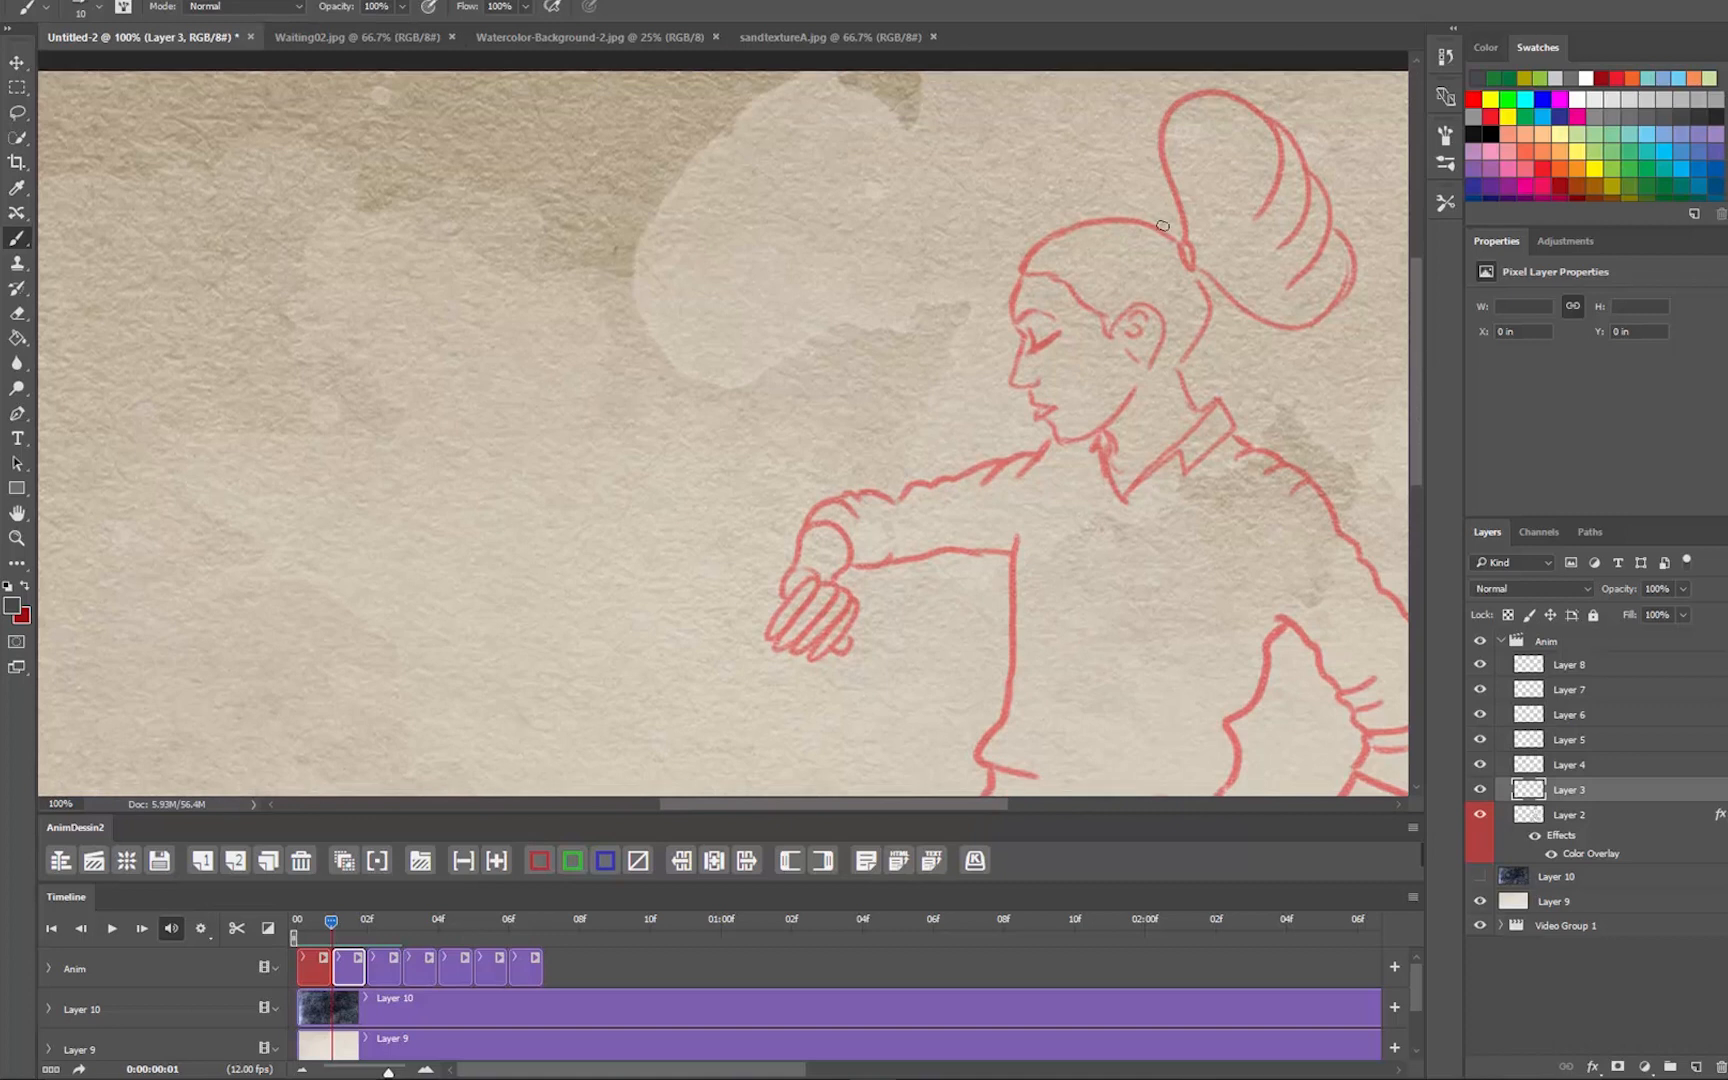
pyautogui.moveTo(1021, 270)
pyautogui.mouseDown()
pyautogui.moveTo(1062, 236)
pyautogui.moveTo(1174, 241)
pyautogui.mouseUp()
pyautogui.moveTo(1026, 275); pyautogui.dragTo(1150, 367)
pyautogui.moveTo(1022, 277)
pyautogui.mouseDown()
pyautogui.moveTo(1163, 316)
pyautogui.moveTo(1062, 332)
pyautogui.mouseUp()
pyautogui.rightClick(1023, 374)
pyautogui.write('8')
pyautogui.press('Return')
# Step: Trace the neck, collar, both arms, torso, waist, hand and legs of the figure on Layer 3
pyautogui.moveTo(1190, 262)
pyautogui.mouseDown()
pyautogui.moveTo(1165, 127)
pyautogui.moveTo(1266, 118)
pyautogui.moveTo(1324, 193)
pyautogui.moveTo(1205, 290)
pyautogui.mouseUp()
pyautogui.moveTo(1188, 272); pyautogui.dragTo(1178, 392)
pyautogui.moveTo(1125, 500)
pyautogui.mouseDown()
pyautogui.moveTo(1188, 432)
pyautogui.moveTo(1124, 498)
pyautogui.mouseUp()
pyautogui.moveTo(1030, 392)
pyautogui.mouseDown()
pyautogui.moveTo(1054, 420)
pyautogui.moveTo(1134, 390)
pyautogui.mouseUp()
pyautogui.moveTo(1050, 444); pyautogui.dragTo(902, 498)
pyautogui.moveTo(892, 498)
pyautogui.mouseDown()
pyautogui.moveTo(834, 522)
pyautogui.moveTo(785, 596)
pyautogui.mouseUp()
pyautogui.moveTo(778, 650)
pyautogui.mouseDown()
pyautogui.moveTo(835, 598)
pyautogui.moveTo(812, 658)
pyautogui.mouseUp()
pyautogui.moveTo(856, 566); pyautogui.dragTo(1012, 550)
pyautogui.moveTo(1016, 540)
pyautogui.mouseDown()
pyautogui.moveTo(982, 764)
pyautogui.moveTo(1031, 777)
pyautogui.mouseUp()
pyautogui.moveTo(1234, 436)
pyautogui.mouseDown()
pyautogui.moveTo(1388, 597)
pyautogui.moveTo(1048, 353)
pyautogui.mouseUp()
pyautogui.moveTo(956, 372); pyautogui.dragTo(1104, 530)
pyautogui.moveTo(1080, 360); pyautogui.dragTo(1140, 560)
pyautogui.moveTo(955, 372); pyautogui.dragTo(905, 560)
pyautogui.moveTo(672, 522); pyautogui.dragTo(652, 575)
pyautogui.moveTo(1030, 525)
pyautogui.mouseDown()
pyautogui.moveTo(764, 584)
pyautogui.moveTo(758, 622)
pyautogui.moveTo(975, 685)
pyautogui.moveTo(1098, 558)
pyautogui.mouseUp()
pyautogui.moveTo(665, 570)
pyautogui.mouseDown()
pyautogui.moveTo(800, 580)
pyautogui.moveTo(545, 795)
pyautogui.mouseUp()
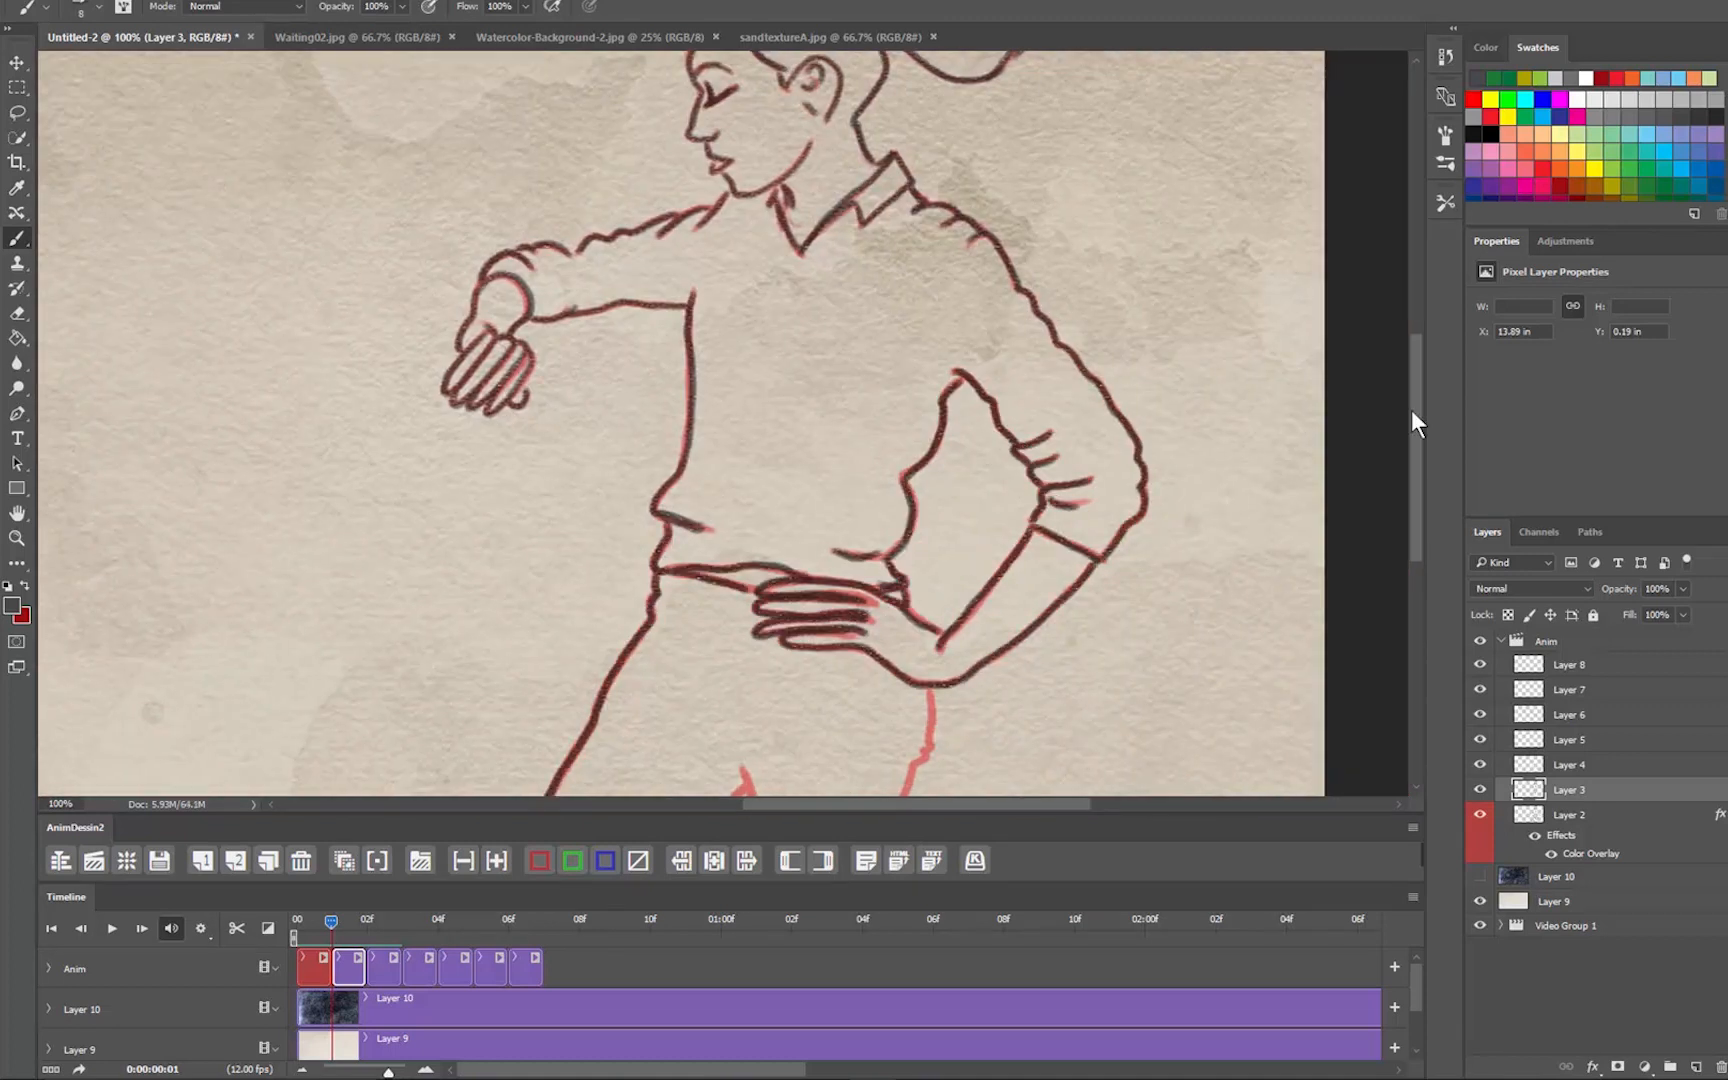
pyautogui.scroll(-4, 1062, 656)
pyautogui.scroll(6, 1390, 330)
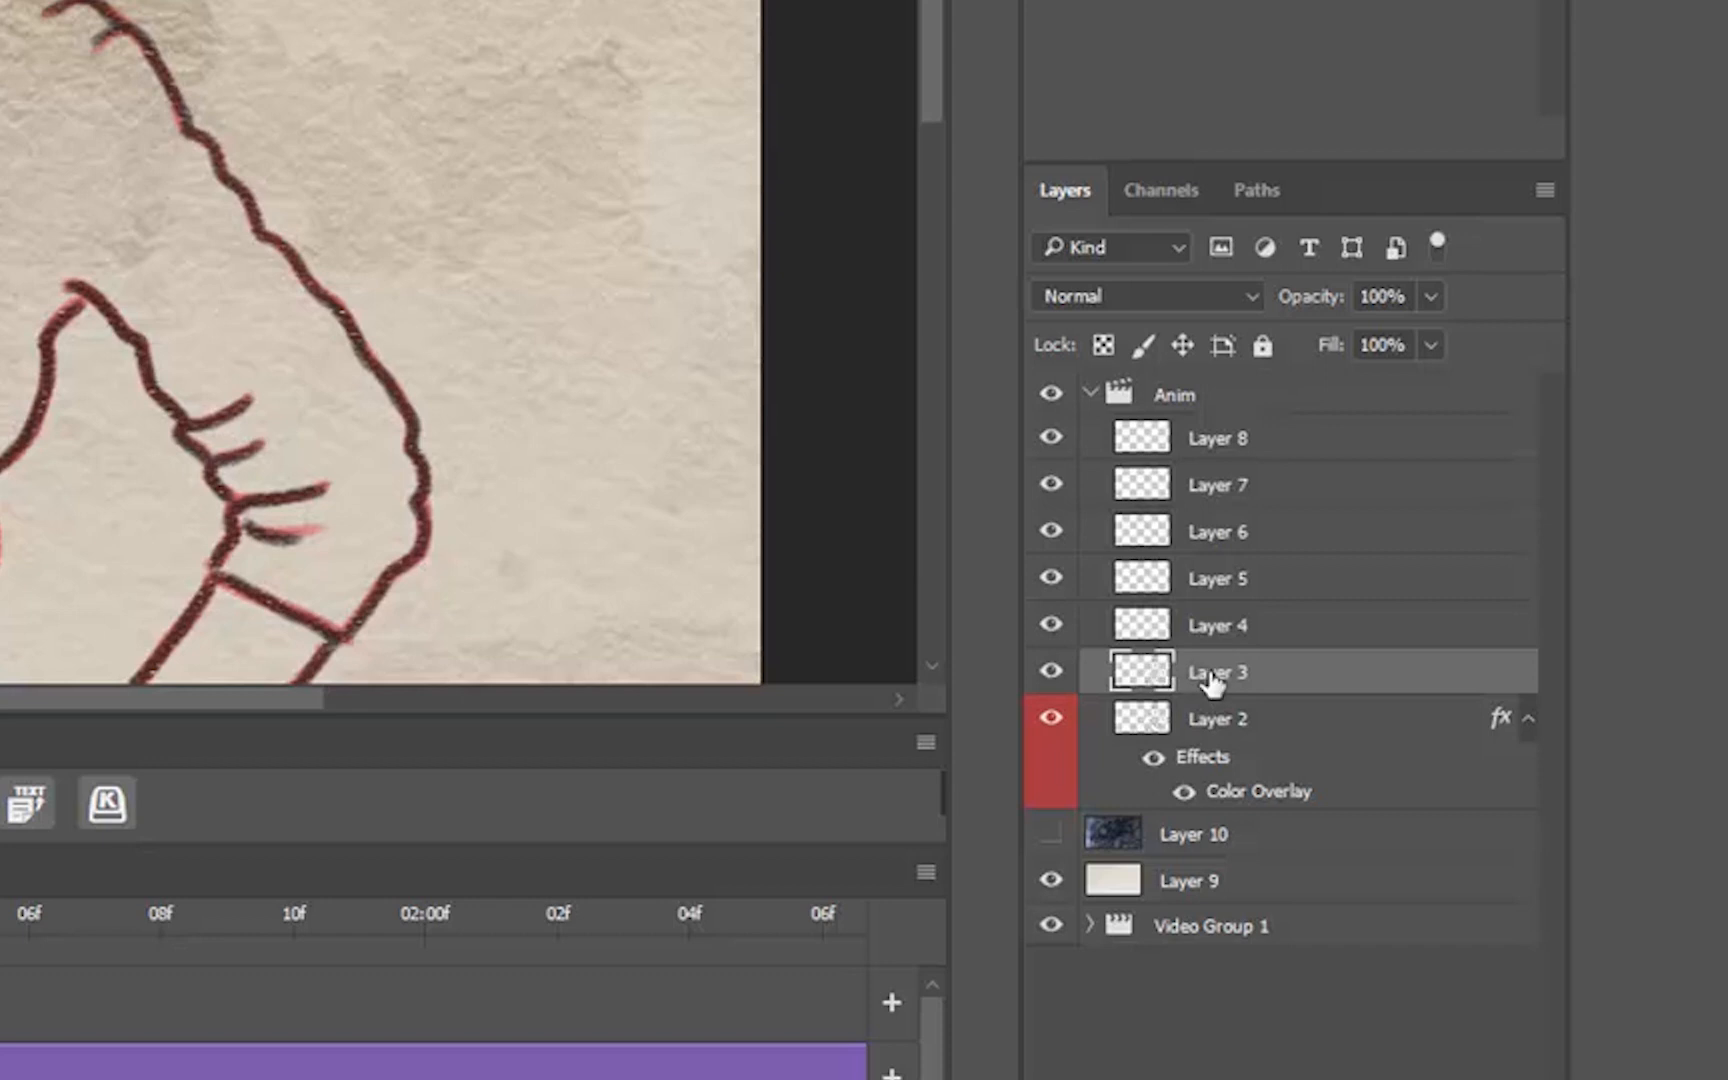
# Step: Move Layer 3 above Layer 4 and trace the whole figure on Layer 4, including the earring and belt
pyautogui.moveTo(1149, 667); pyautogui.dragTo(1209, 598)
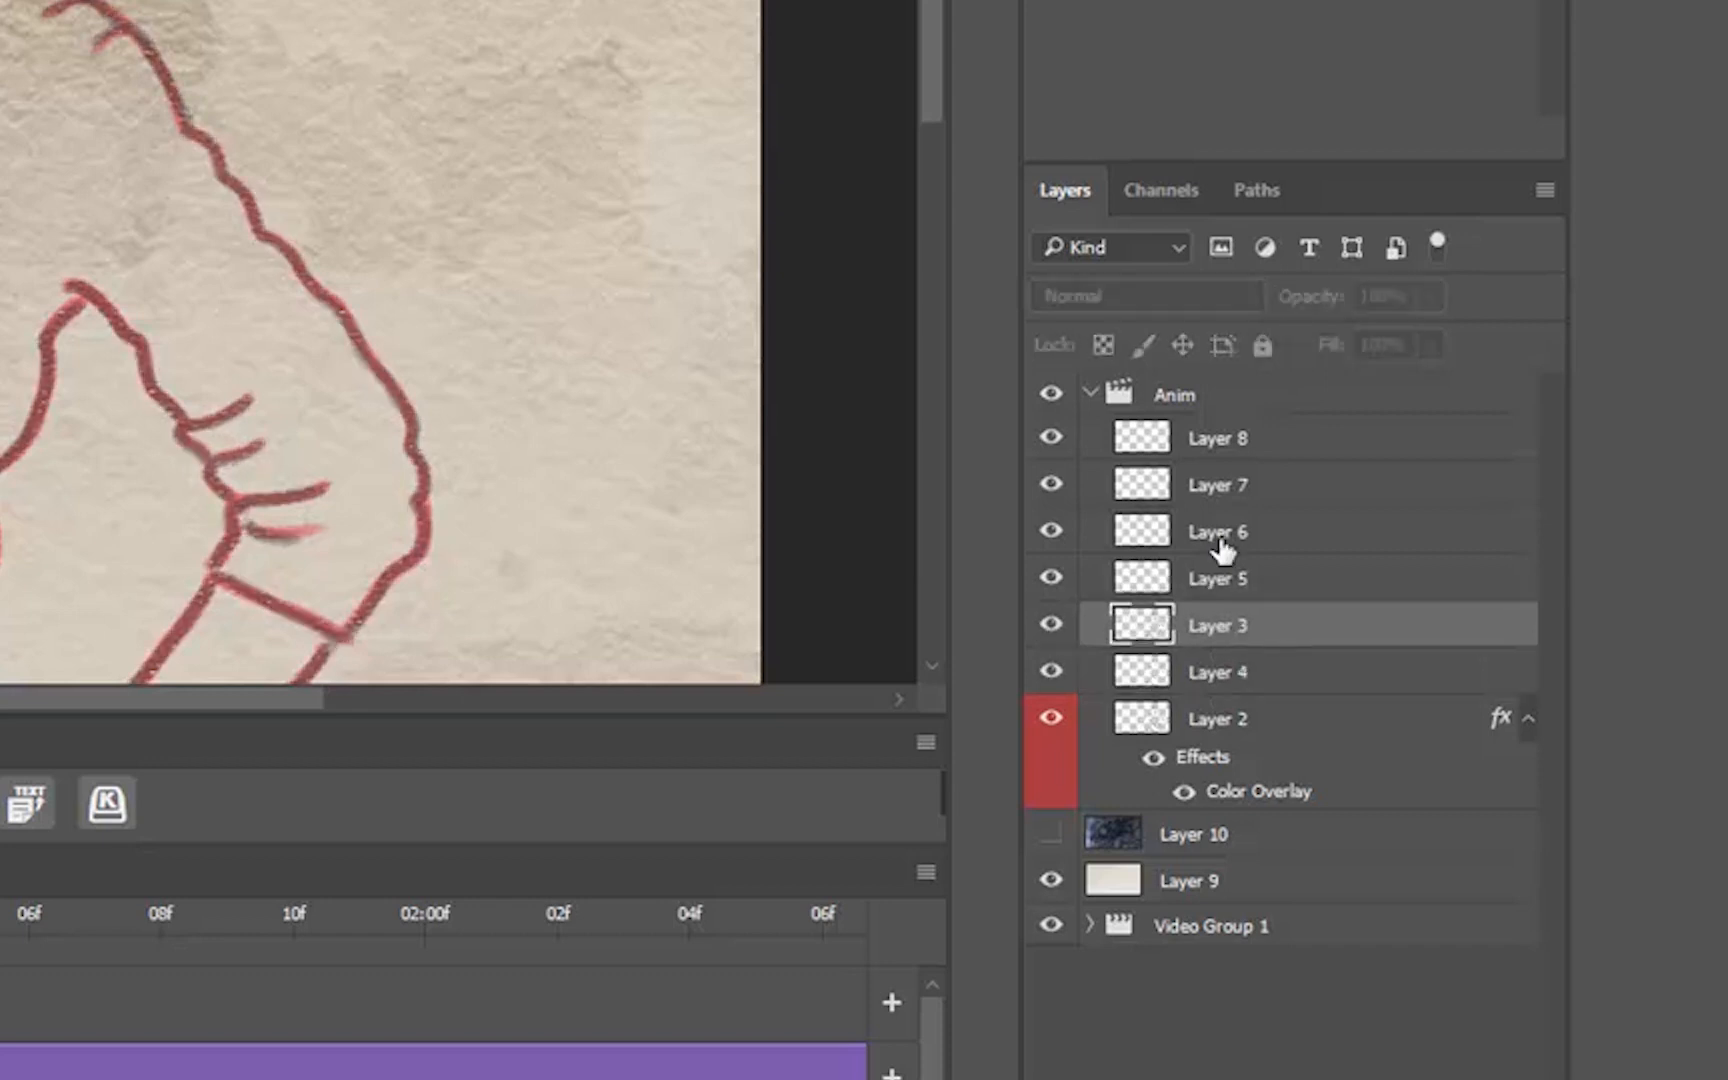
pyautogui.click(1225, 685)
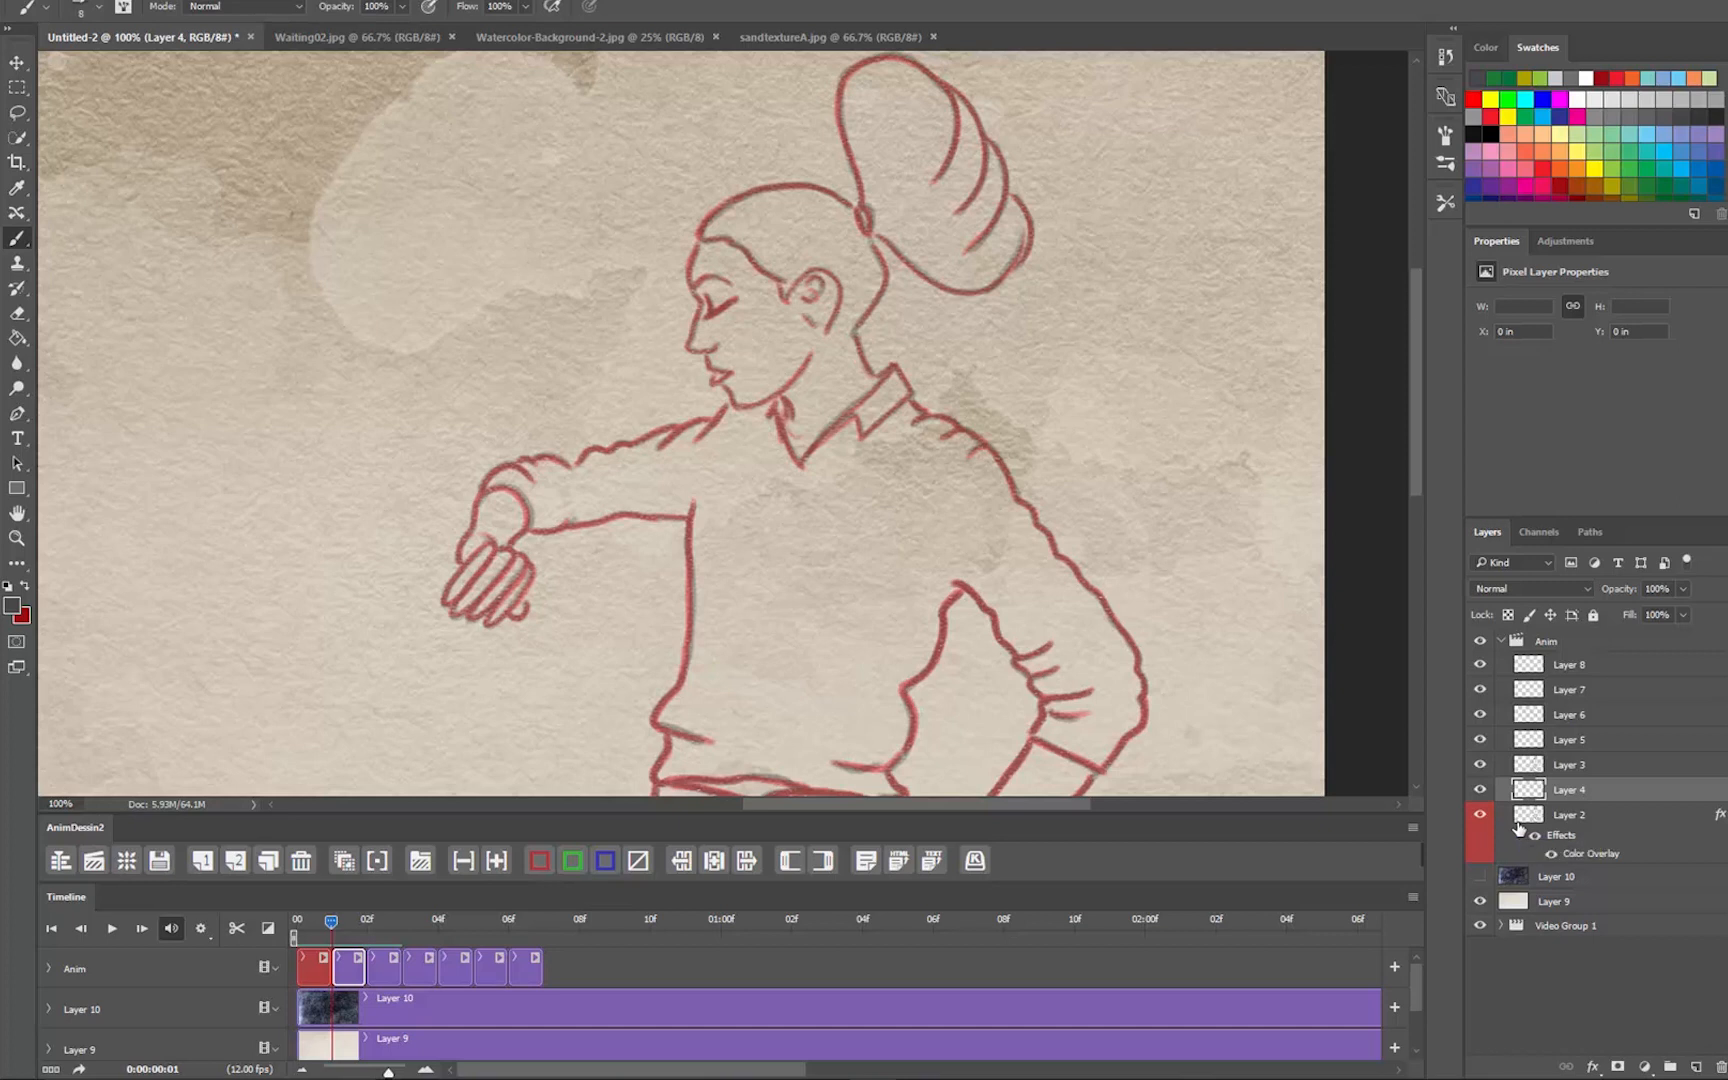
pyautogui.scroll(1, 1418, 300)
pyautogui.moveTo(845, 232)
pyautogui.mouseDown()
pyautogui.moveTo(866, 260)
pyautogui.moveTo(1000, 200)
pyautogui.moveTo(700, 270)
pyautogui.moveTo(700, 380)
pyautogui.mouseUp()
pyautogui.hotkey('alt', '[')
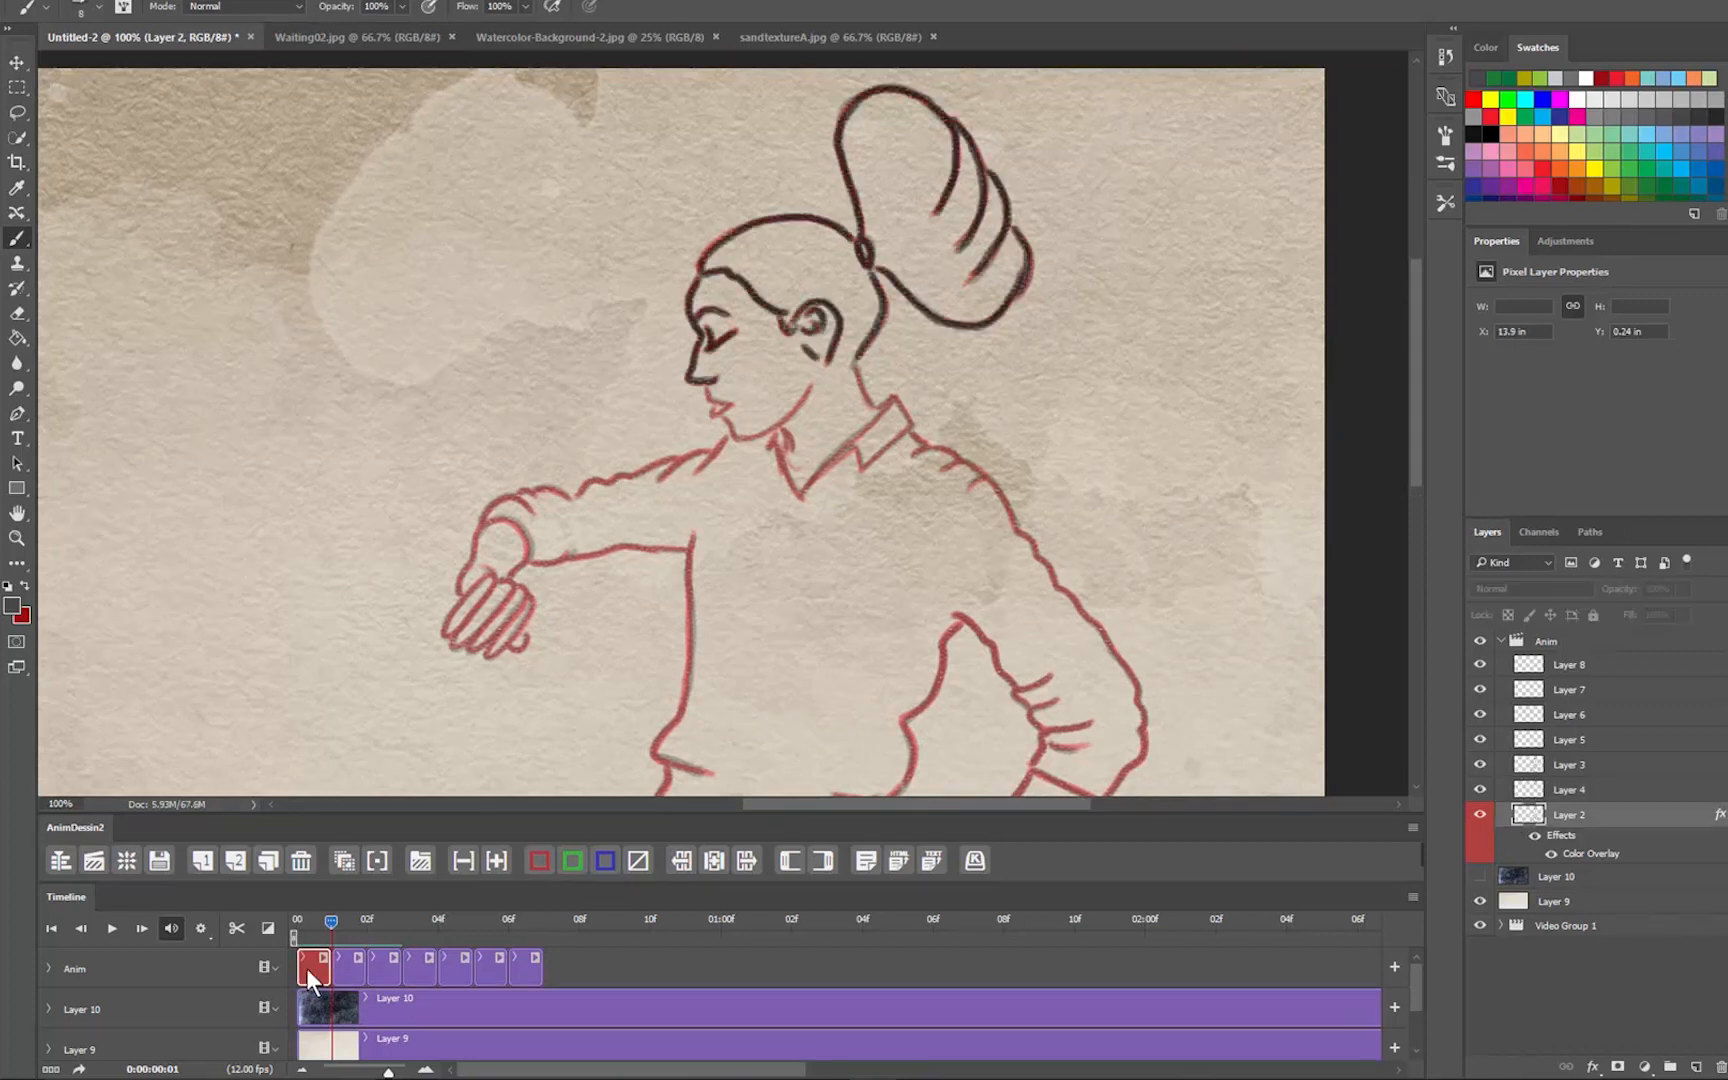
pyautogui.hotkey('alt', ']')
pyautogui.scroll(-8, 794, 425)
pyautogui.moveTo(820, 95)
pyautogui.mouseDown()
pyautogui.moveTo(830, 170)
pyautogui.moveTo(880, 150)
pyautogui.moveTo(1145, 450)
pyautogui.moveTo(480, 260)
pyautogui.moveTo(500, 390)
pyautogui.moveTo(883, 578)
pyautogui.moveTo(950, 668)
pyautogui.moveTo(662, 550)
pyautogui.moveTo(540, 795)
pyautogui.moveTo(896, 806)
pyautogui.mouseUp()
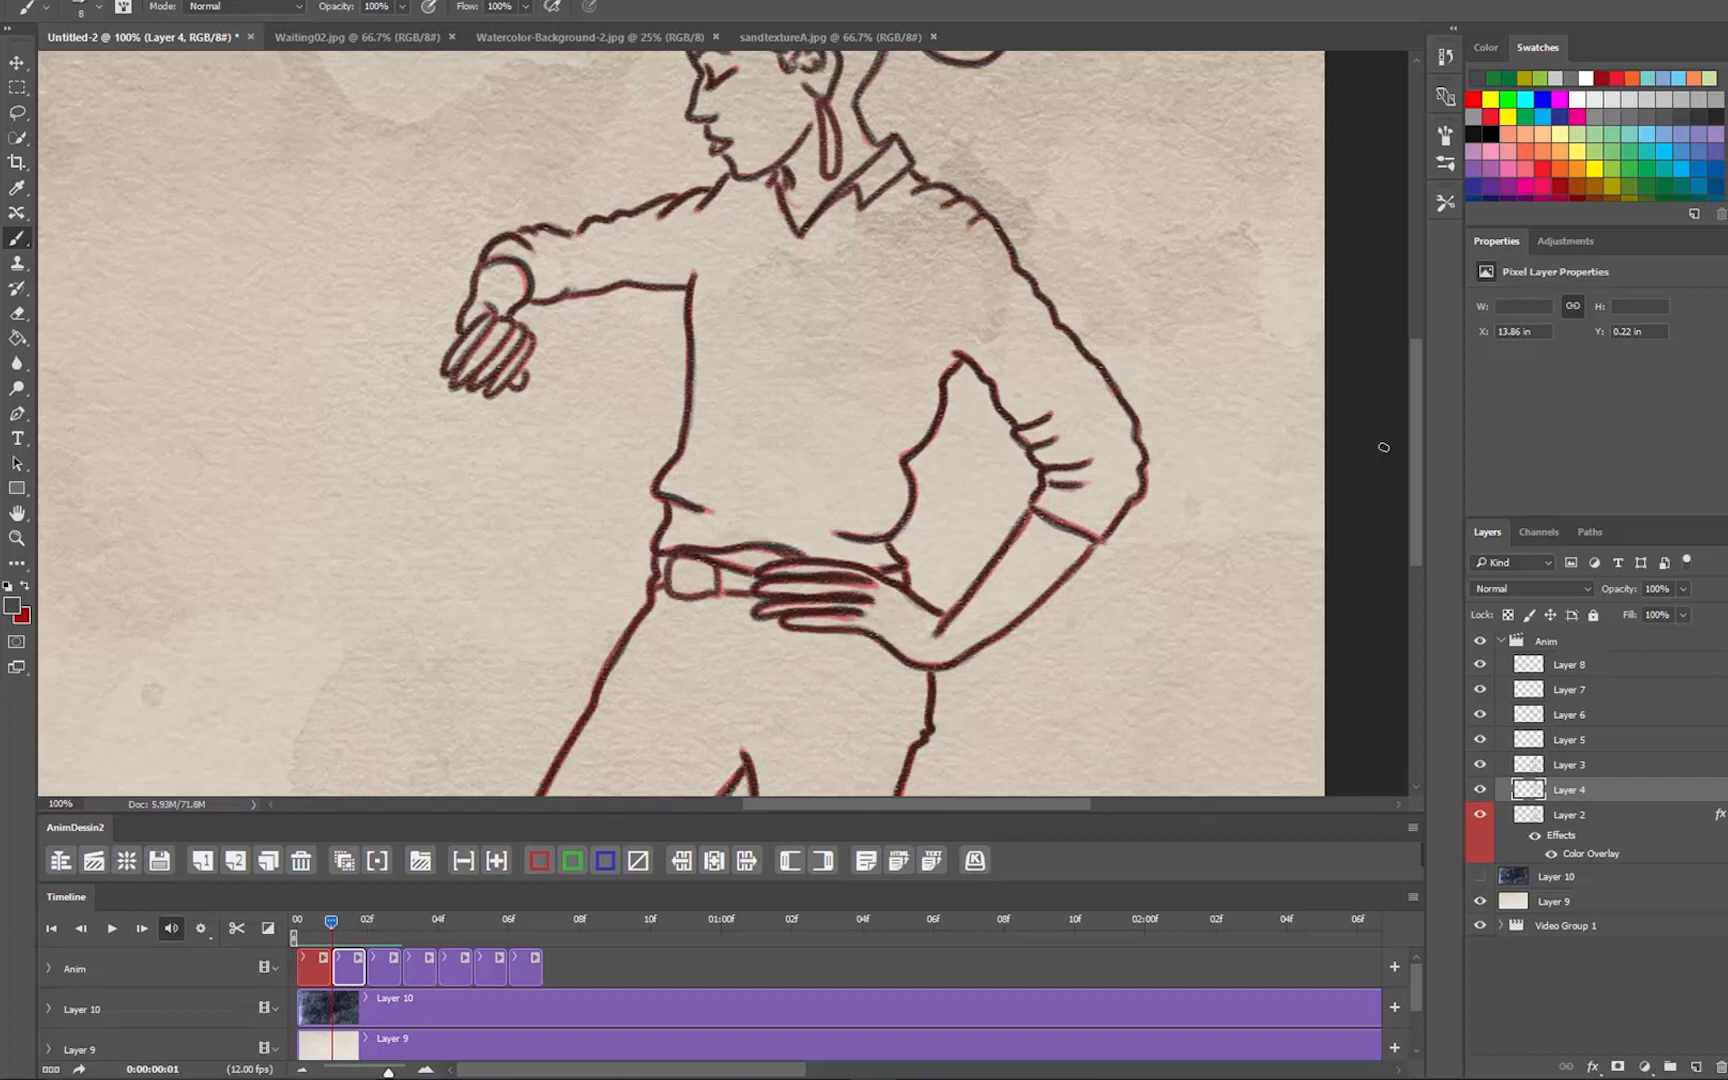
# Step: Move the Layer 5 frame ahead of Layer 4 and trace the belt, legs, torso, arms and hands on it
pyautogui.moveTo(403, 977); pyautogui.dragTo(354, 968)
pyautogui.moveTo(668, 505)
pyautogui.mouseDown()
pyautogui.moveTo(655, 555)
pyautogui.moveTo(800, 552)
pyautogui.mouseUp()
pyautogui.moveTo(650, 590); pyautogui.dragTo(540, 795)
pyautogui.moveTo(855, 568)
pyautogui.mouseDown()
pyautogui.moveTo(940, 655)
pyautogui.moveTo(740, 790)
pyautogui.moveTo(700, 190)
pyautogui.mouseUp()
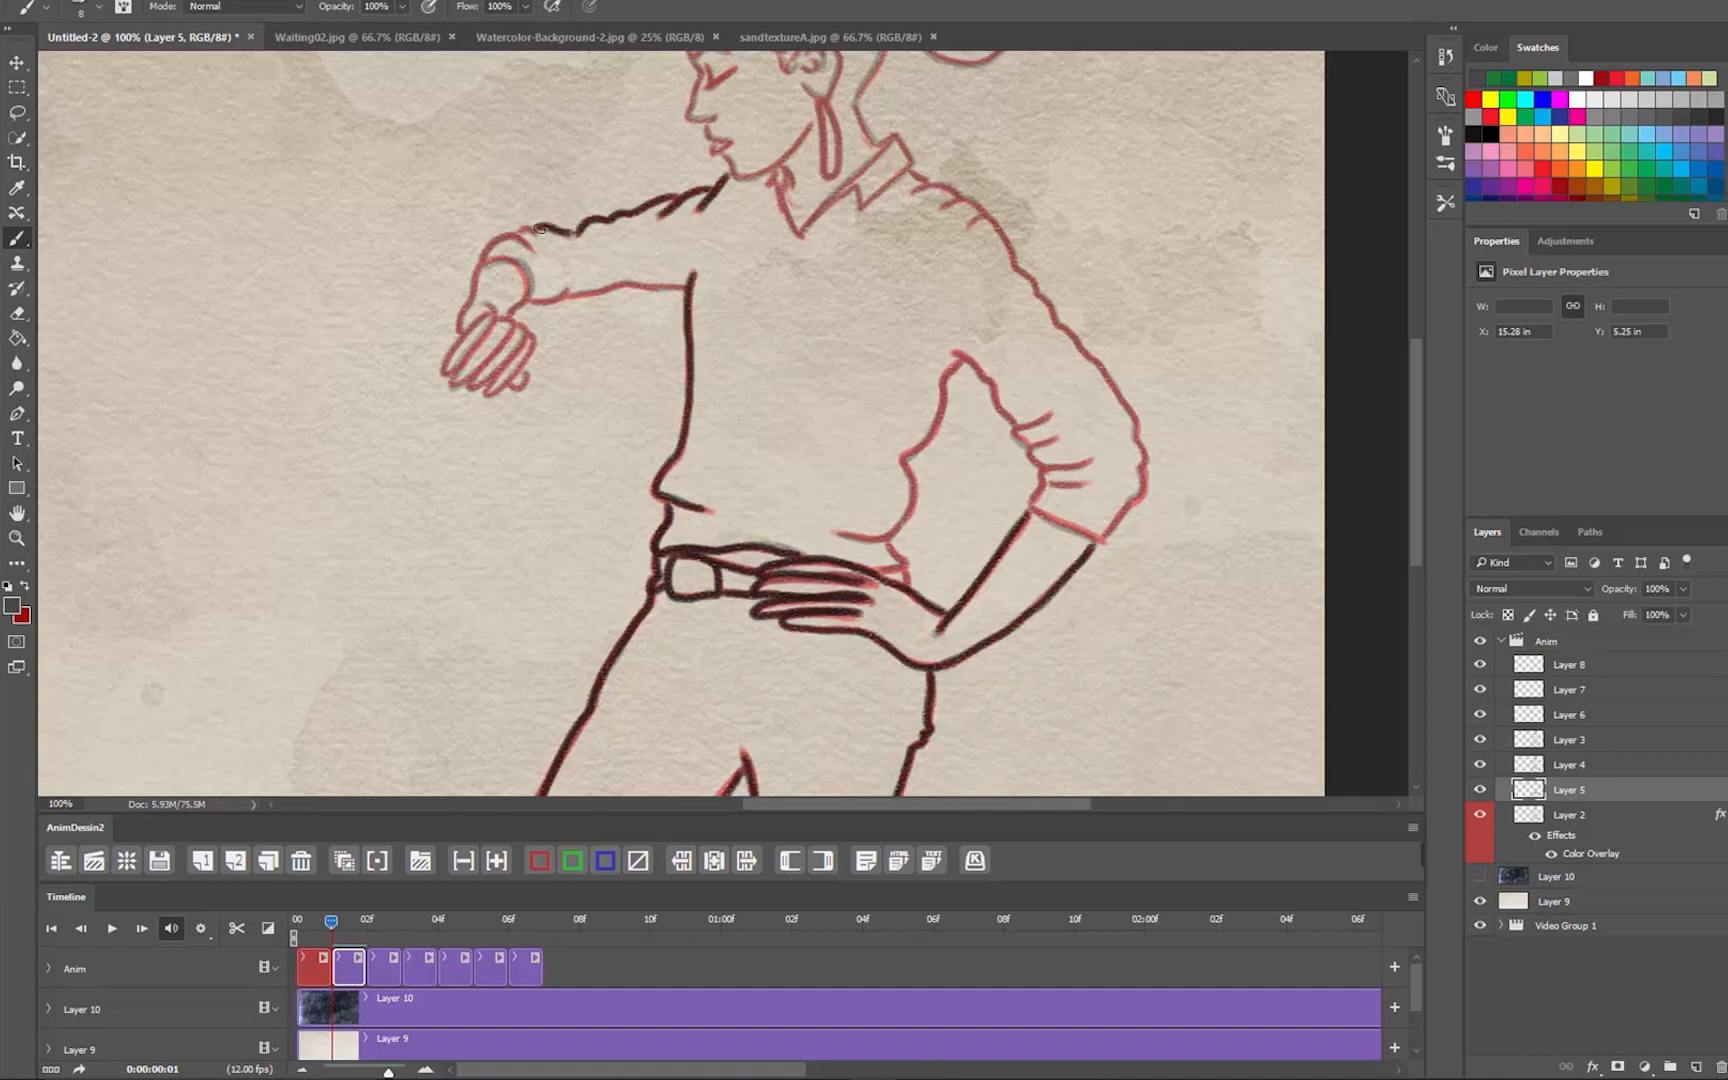
pyautogui.moveTo(700, 190); pyautogui.dragTo(520, 300)
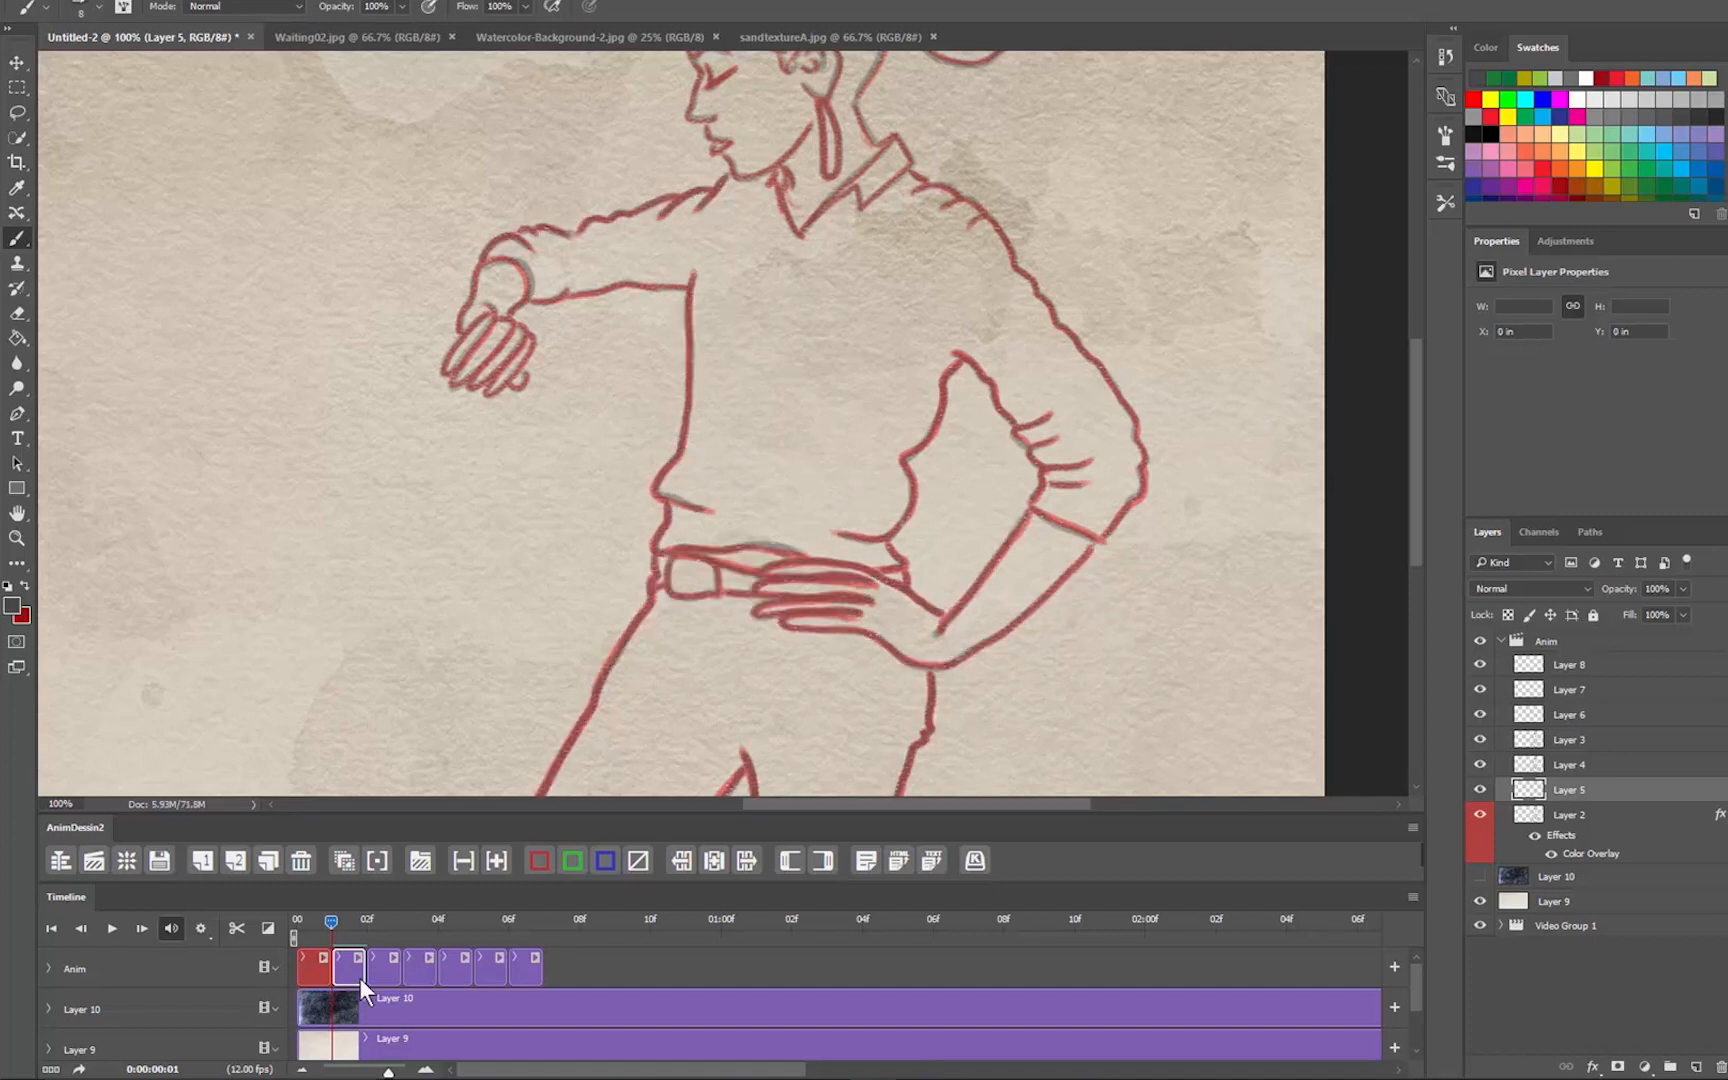
pyautogui.moveTo(668, 505); pyautogui.dragTo(655, 557)
pyautogui.moveTo(660, 550); pyautogui.dragTo(780, 550)
pyautogui.moveTo(652, 590); pyautogui.dragTo(540, 795)
pyautogui.moveTo(760, 580)
pyautogui.mouseDown()
pyautogui.moveTo(868, 600)
pyautogui.moveTo(1094, 545)
pyautogui.mouseUp()
pyautogui.moveTo(690, 275); pyautogui.dragTo(705, 508)
pyautogui.moveTo(725, 178)
pyautogui.mouseDown()
pyautogui.moveTo(458, 330)
pyautogui.moveTo(495, 395)
pyautogui.mouseUp()
pyautogui.moveTo(530, 300); pyautogui.dragTo(690, 275)
pyautogui.moveTo(800, 235)
pyautogui.mouseDown()
pyautogui.moveTo(910, 140)
pyautogui.moveTo(1145, 480)
pyautogui.mouseUp()
pyautogui.moveTo(1030, 515); pyautogui.dragTo(1090, 540)
pyautogui.moveTo(955, 355); pyautogui.dragTo(840, 535)
pyautogui.moveTo(958, 352)
pyautogui.mouseDown()
pyautogui.moveTo(1020, 430)
pyautogui.moveTo(1088, 470)
pyautogui.mouseUp()
# Step: Trace the ear, earring, face, hairline, neck and hair bun on Layer 5
pyautogui.moveTo(1415, 403); pyautogui.dragTo(1415, 322)
pyautogui.moveTo(790, 325); pyautogui.dragTo(828, 356)
pyautogui.moveTo(704, 272); pyautogui.dragTo(788, 330)
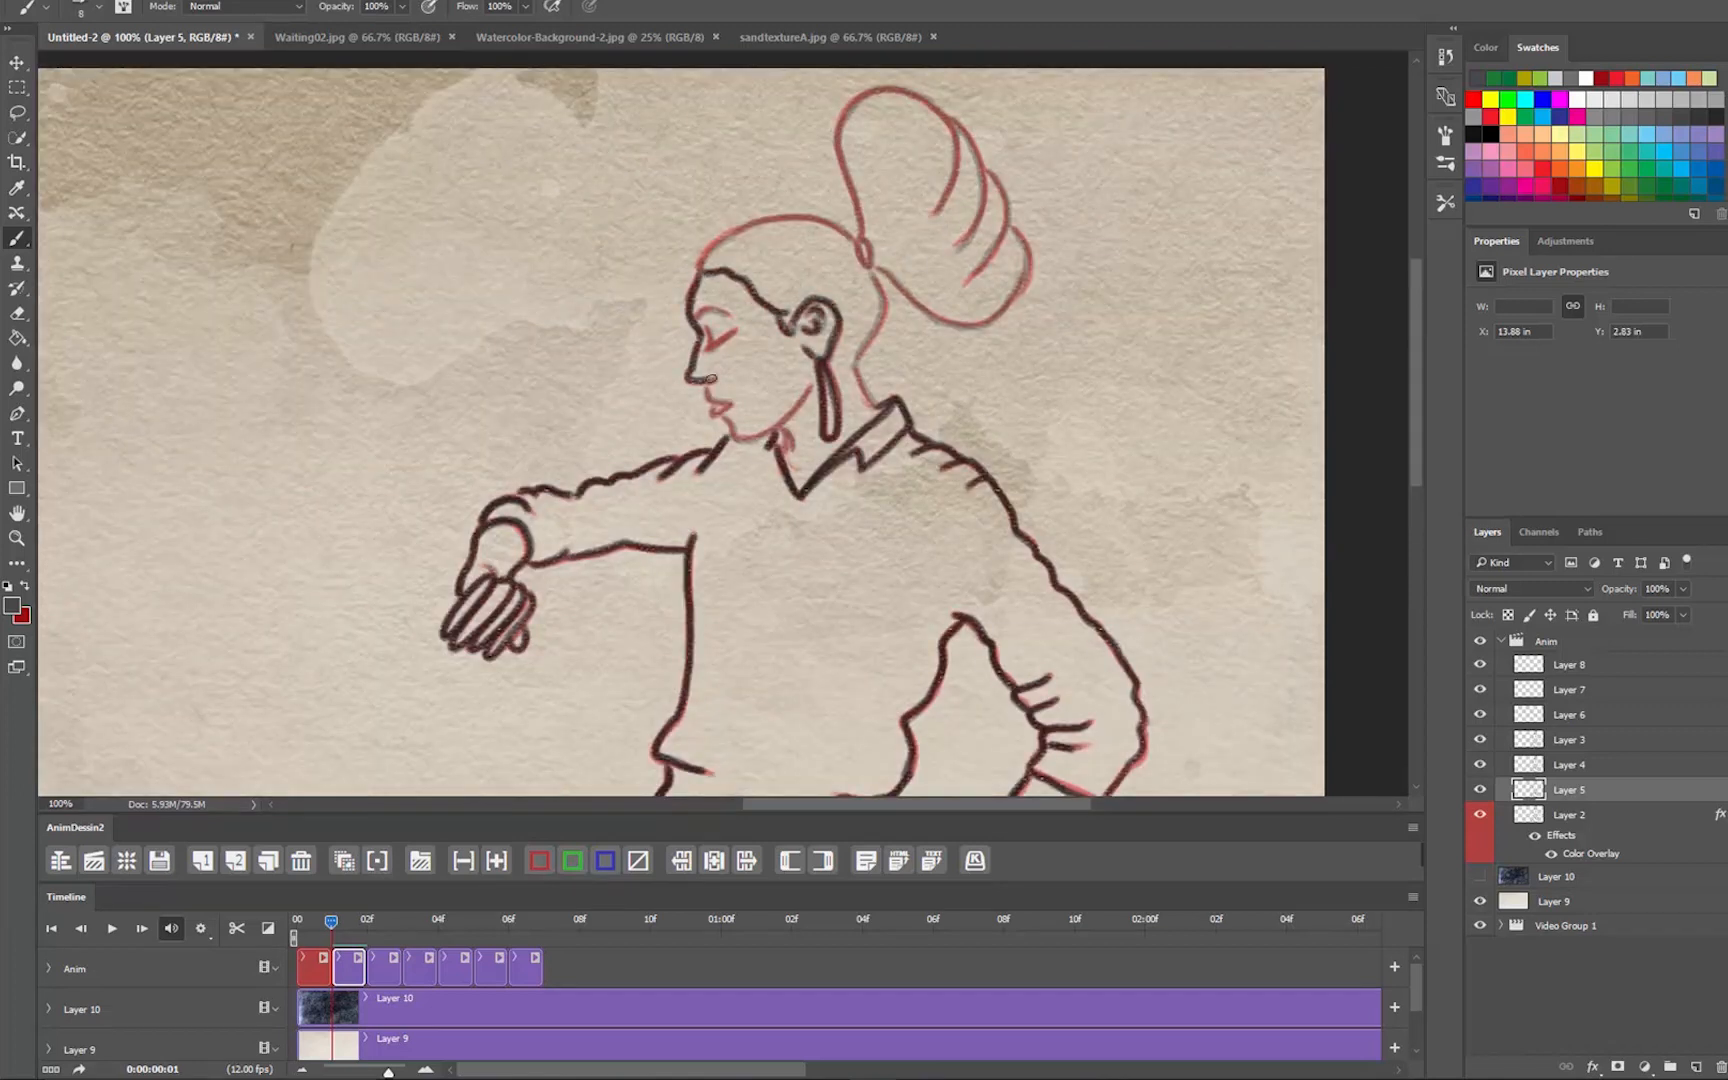
pyautogui.moveTo(692, 362); pyautogui.dragTo(810, 390)
pyautogui.moveTo(706, 330); pyautogui.dragTo(733, 331)
pyautogui.moveTo(700, 268); pyautogui.dragTo(832, 212)
pyautogui.moveTo(866, 214); pyautogui.dragTo(880, 410)
pyautogui.moveTo(840, 100); pyautogui.dragTo(975, 235)
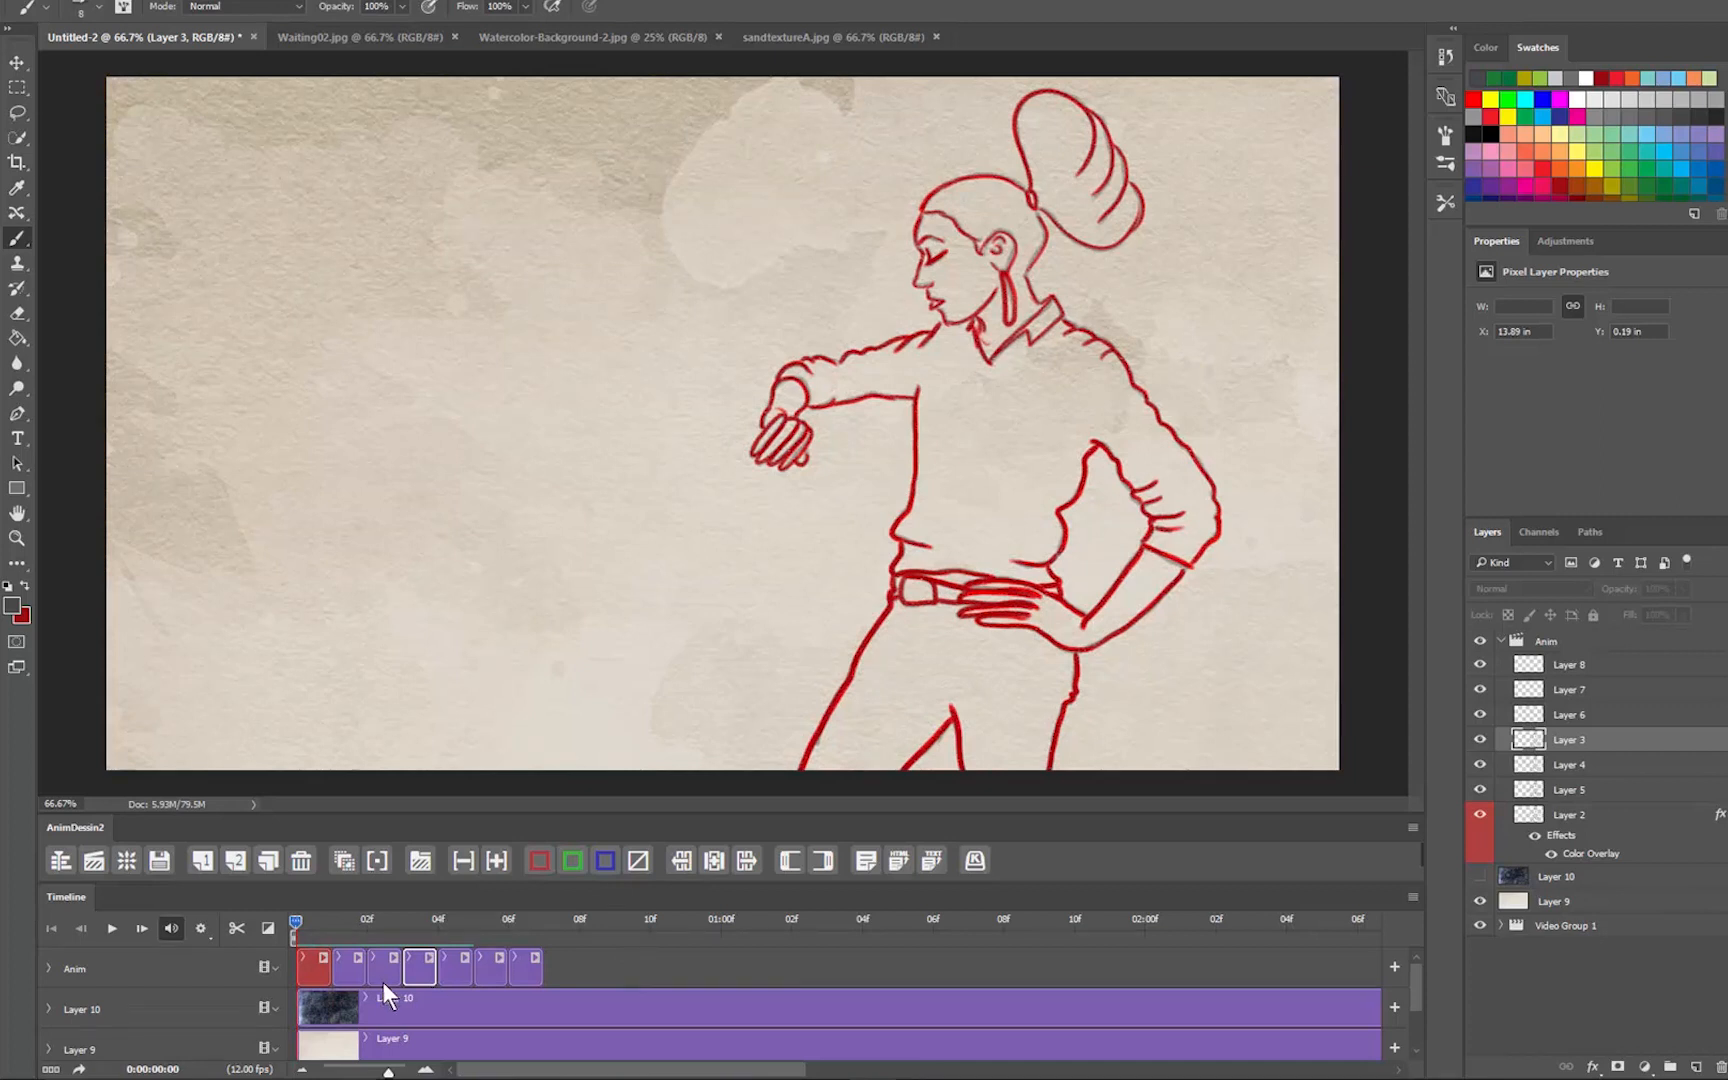
# Step: Remove the red color marking from Layer 2 and turn off onion skinning
pyautogui.click(310, 972)
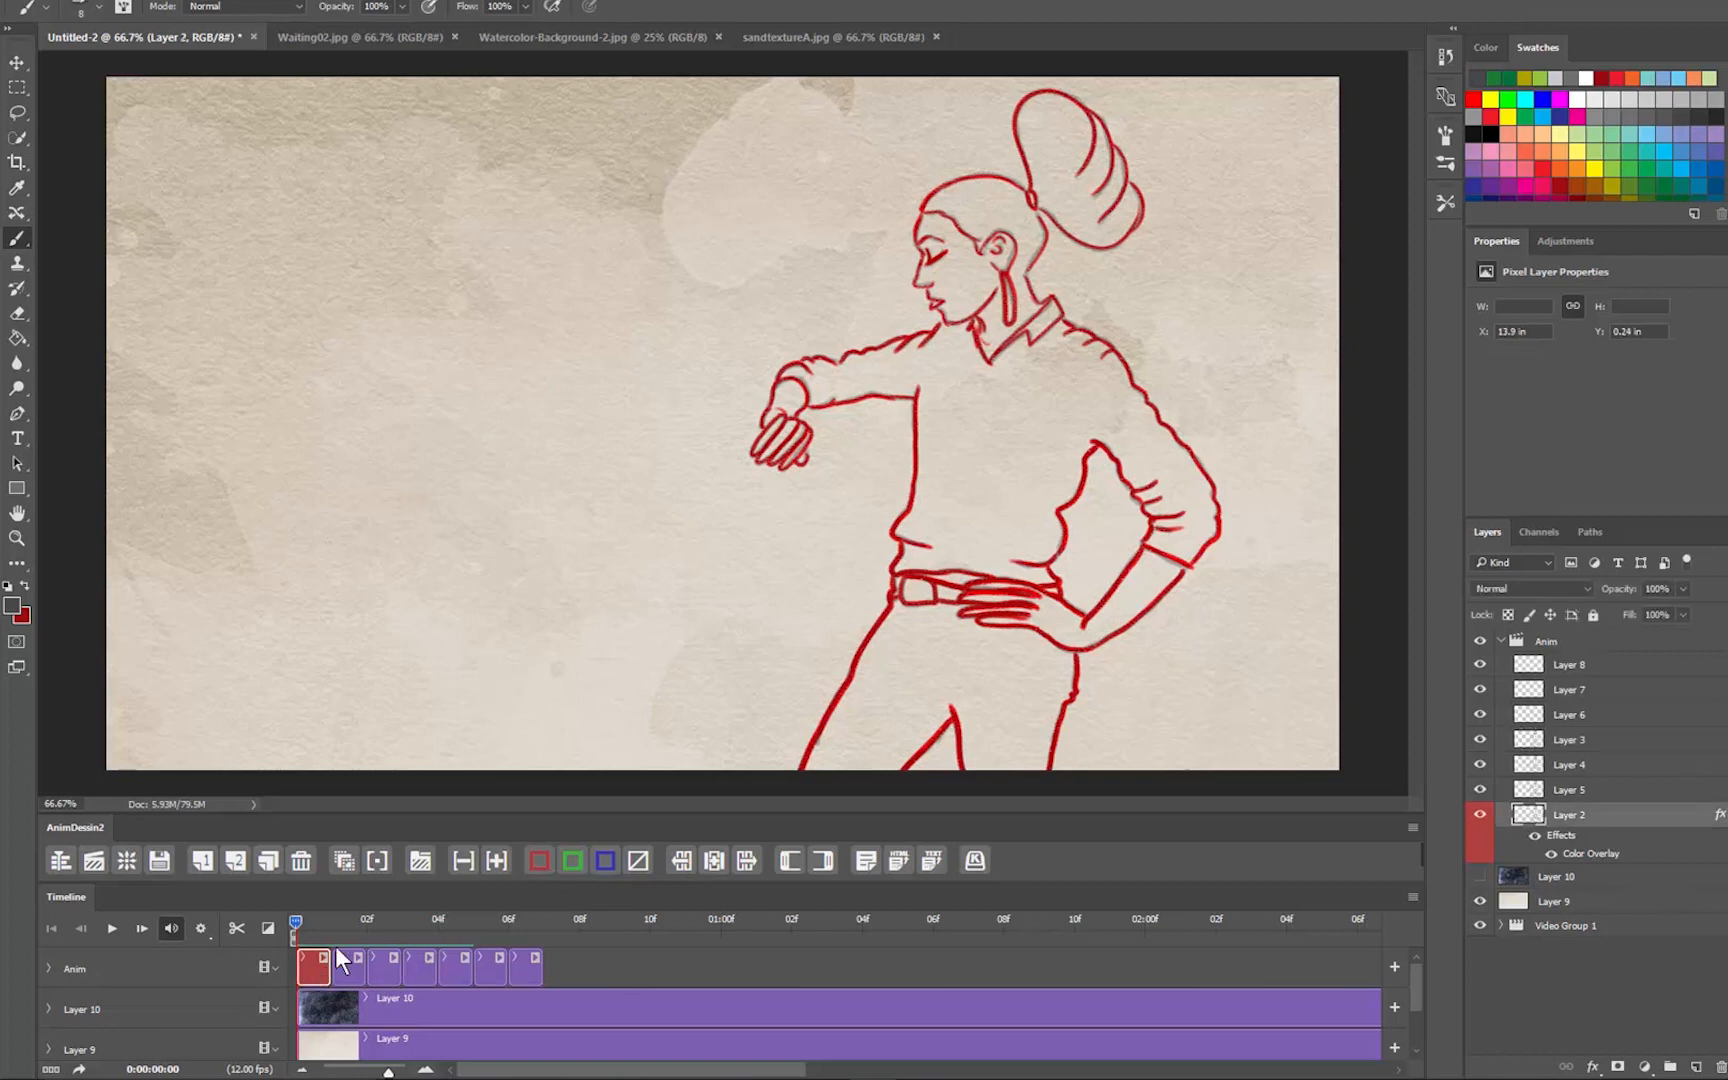
pyautogui.click(638, 860)
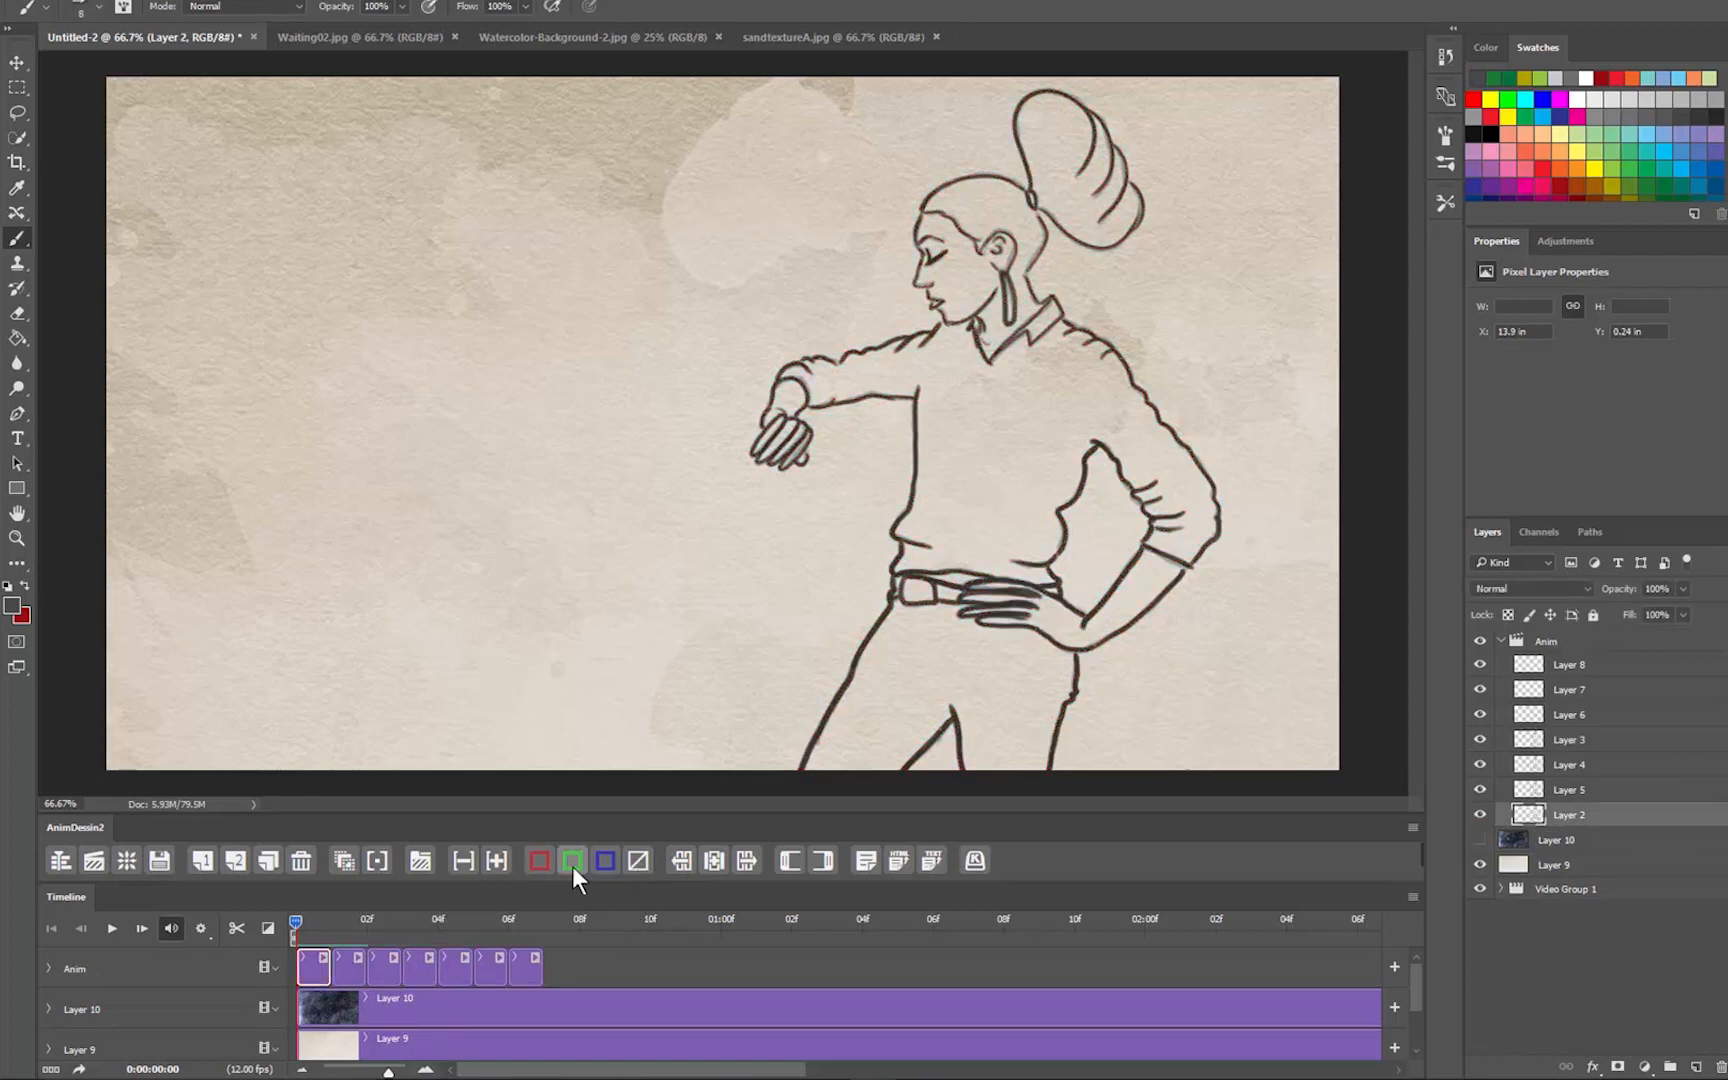
pyautogui.moveTo(294, 922); pyautogui.dragTo(335, 923)
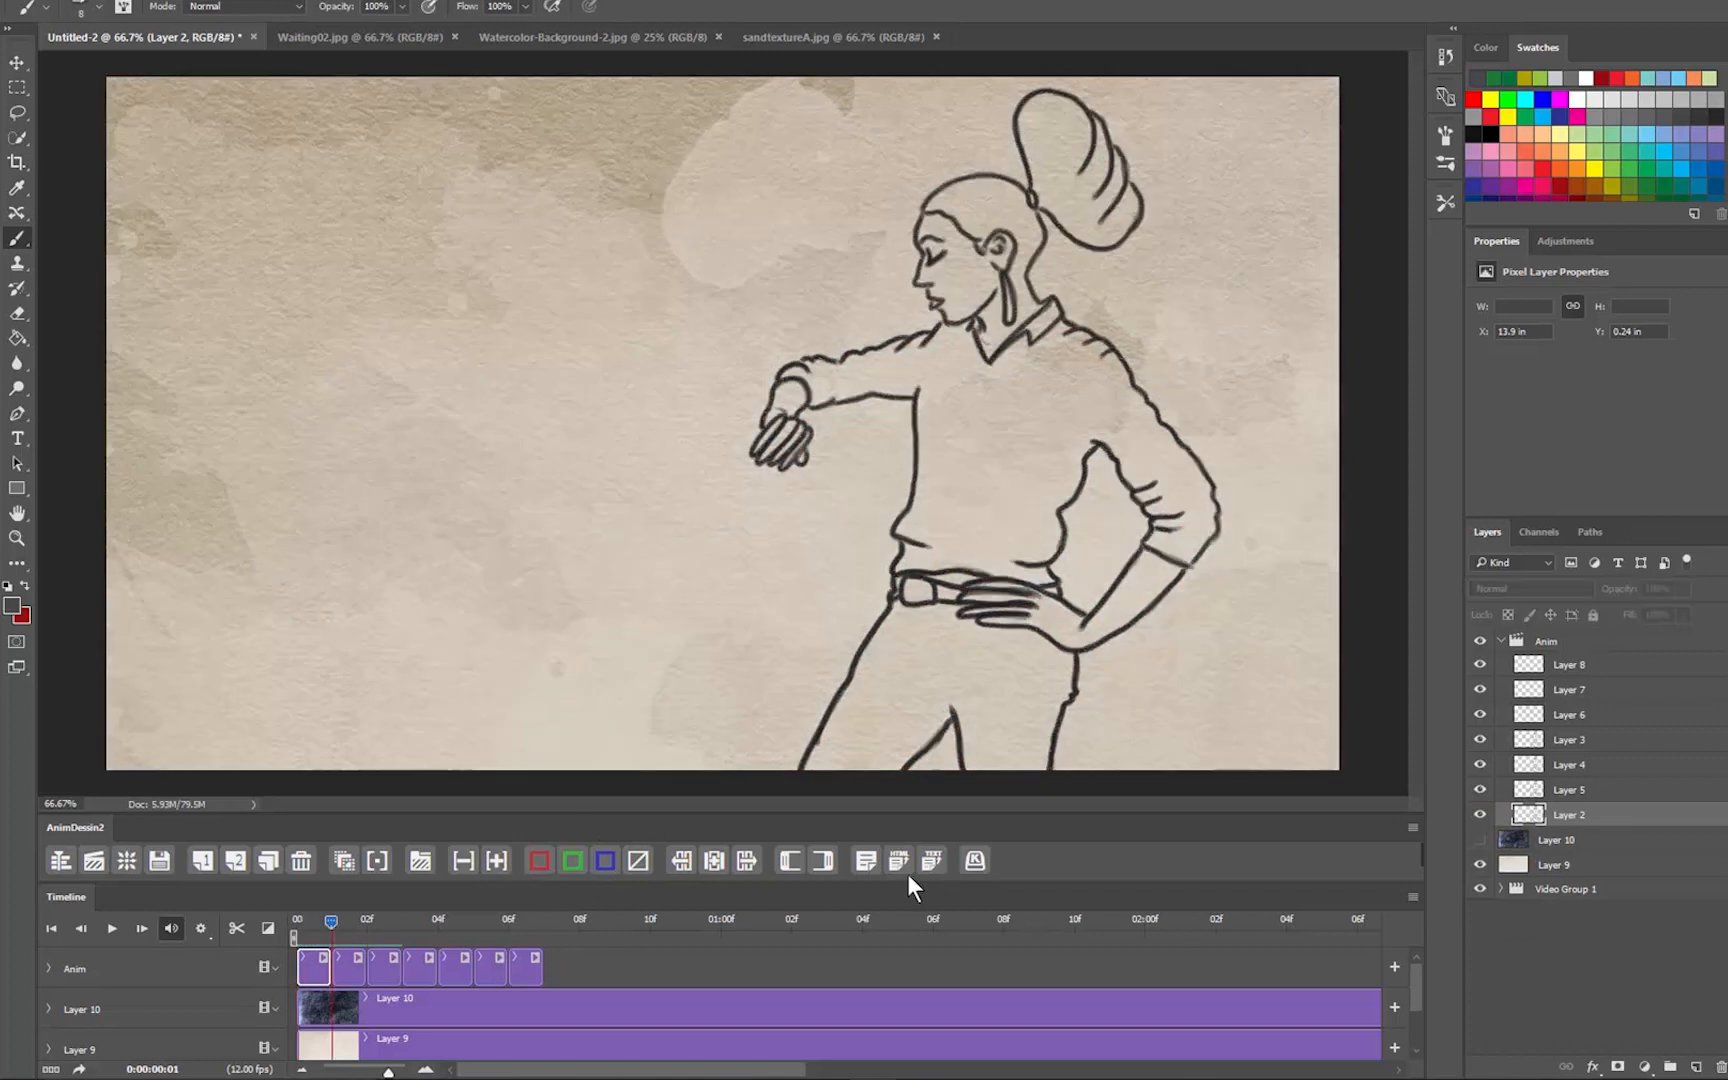
pyautogui.click(344, 860)
# Step: Duplicate the four traced layers, Layer 3 through Layer 2, twice and stack the copies above the originals
pyautogui.moveTo(328, 921); pyautogui.dragTo(306, 925)
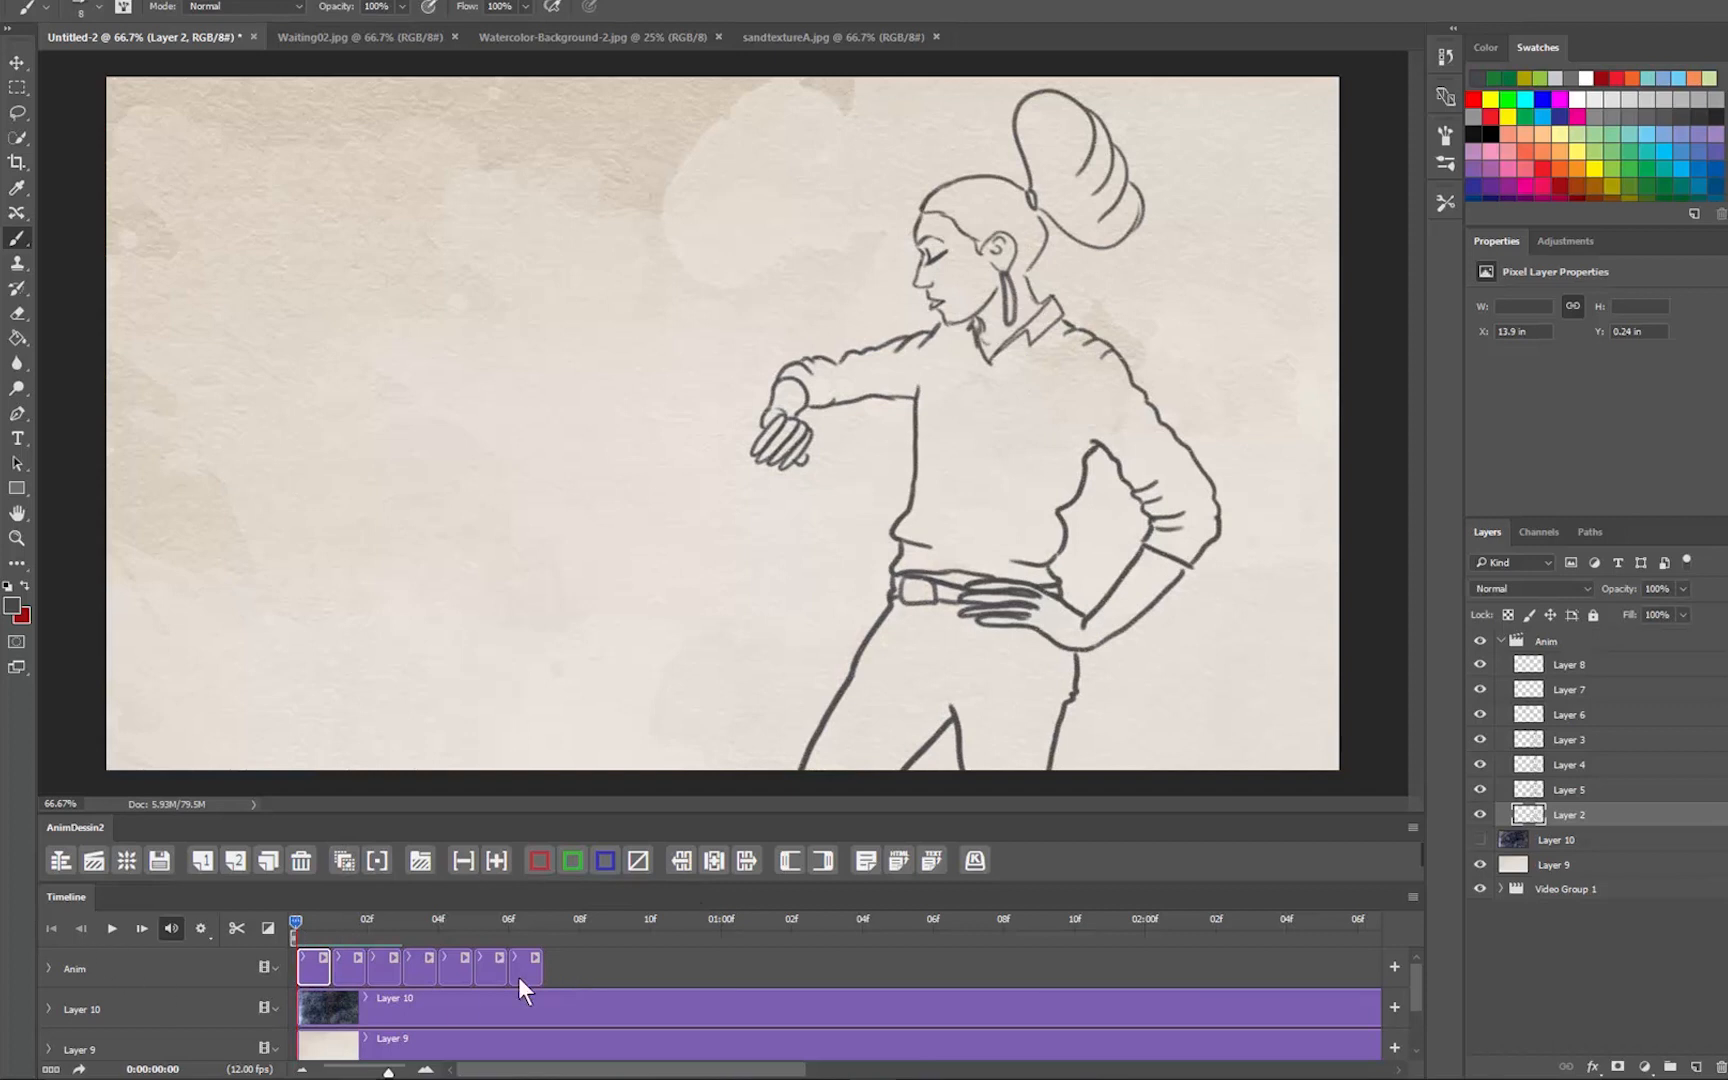
pyautogui.moveTo(292, 919); pyautogui.dragTo(417, 950)
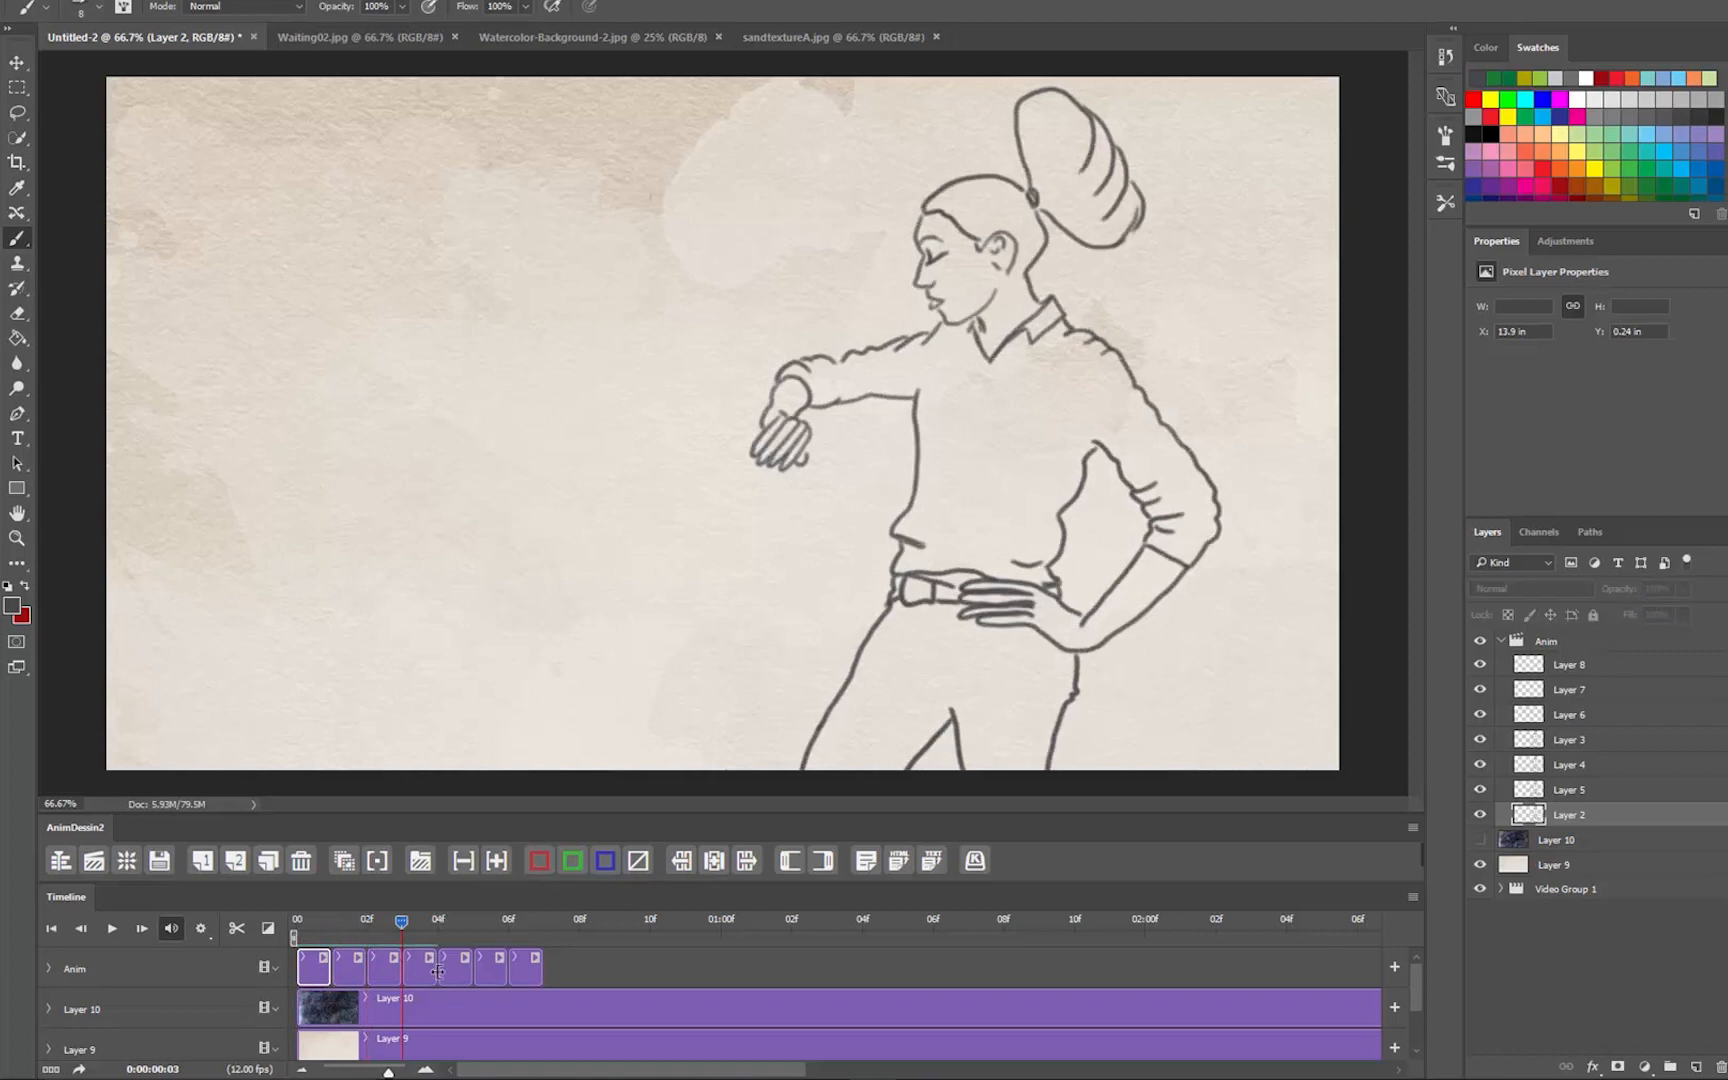
pyautogui.click(431, 956)
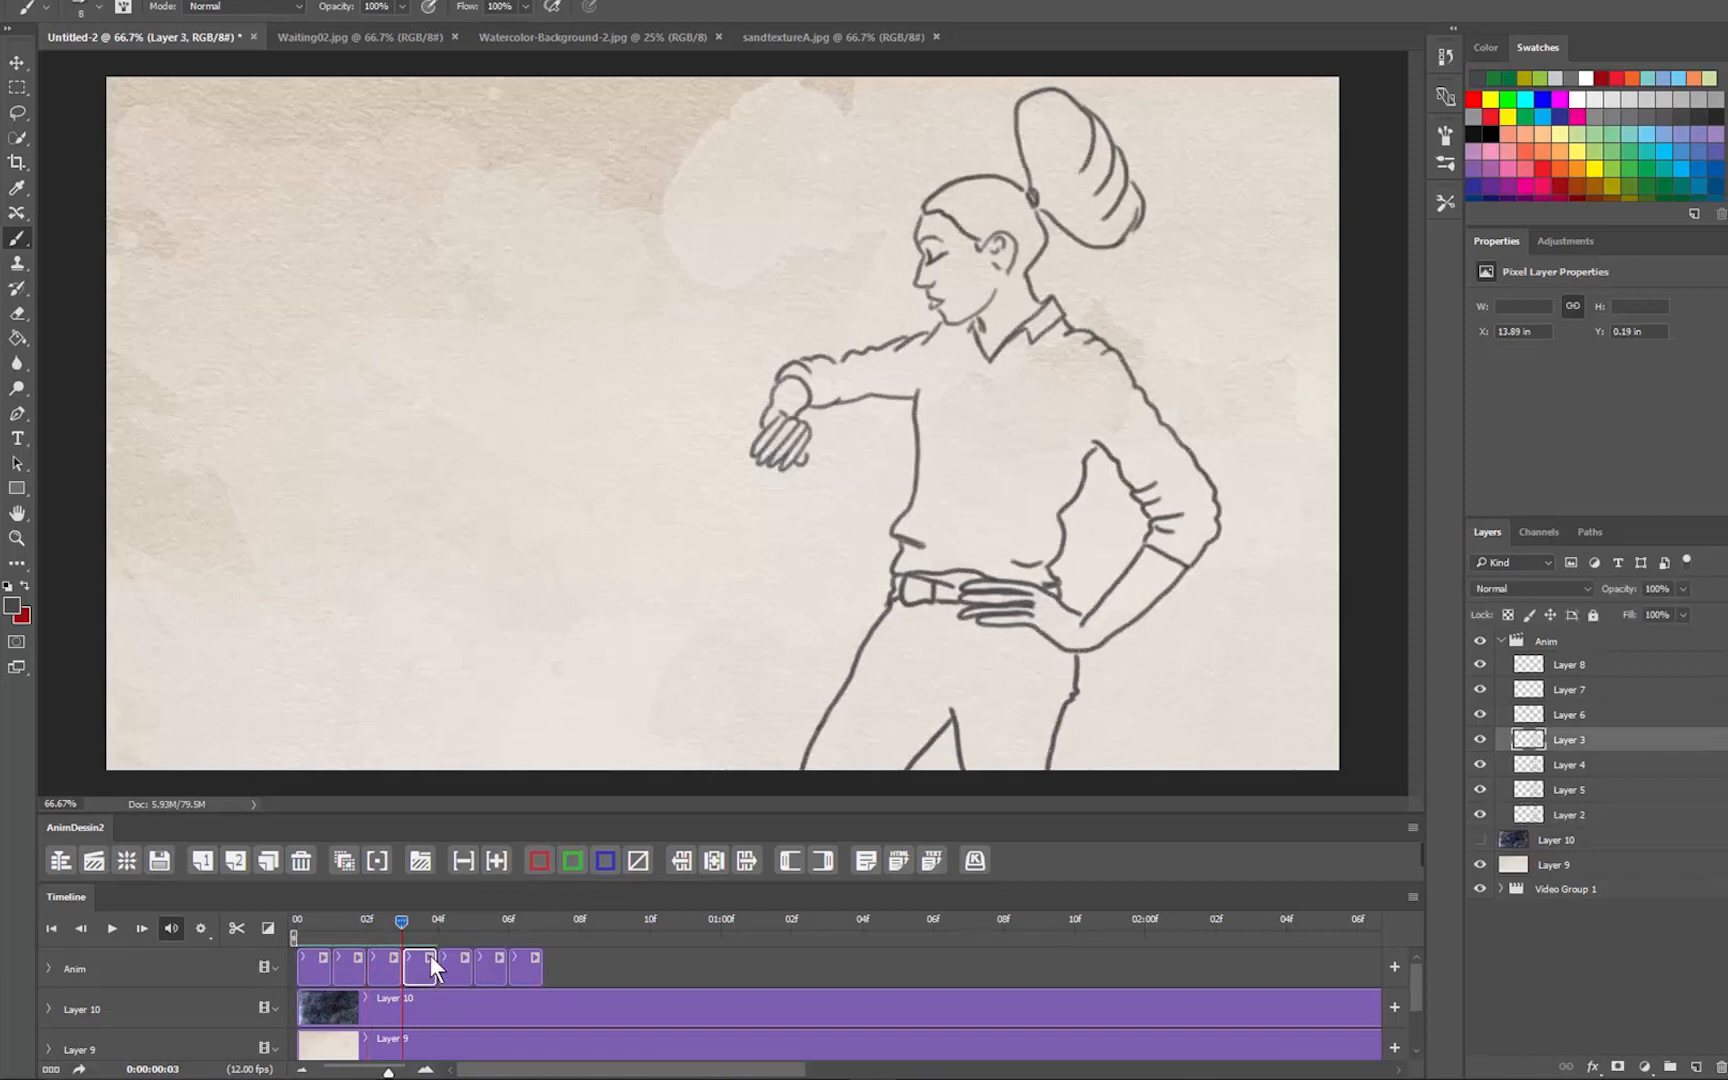
pyautogui.keyDown('shift'); pyautogui.click(314, 970); pyautogui.keyUp('shift')
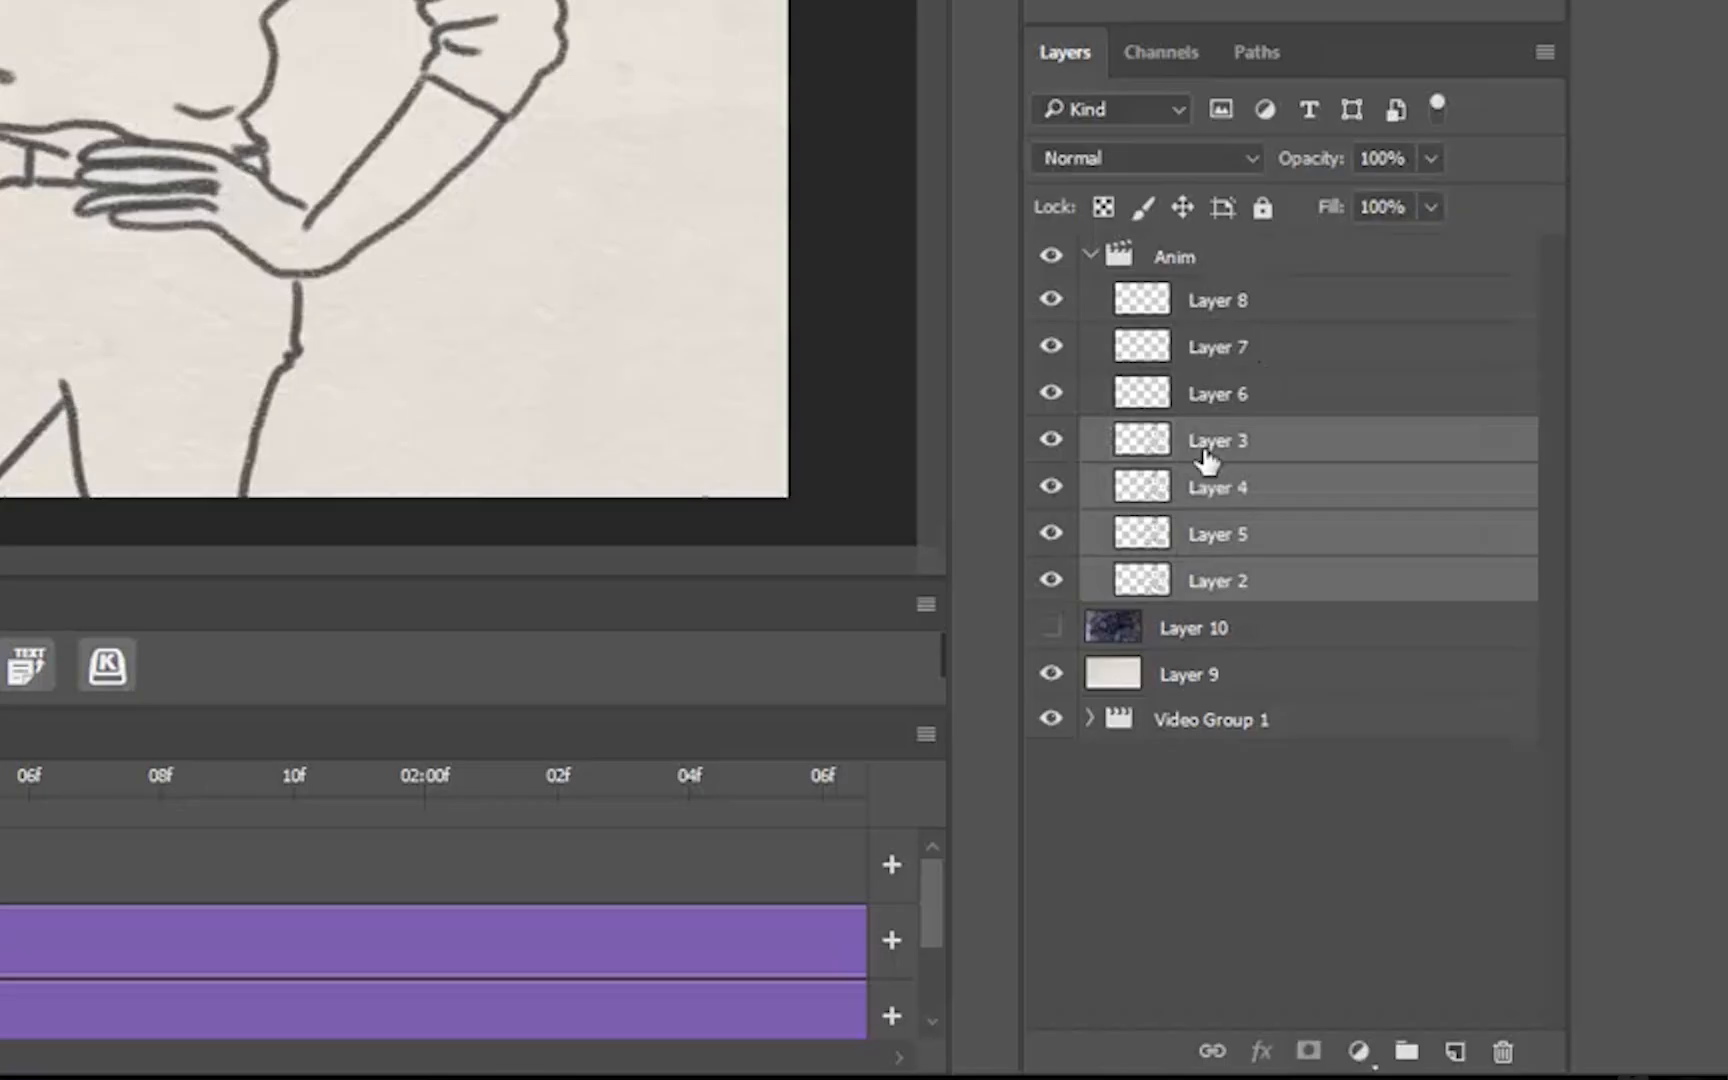
pyautogui.moveTo(1253, 452); pyautogui.dragTo(1452, 1052)
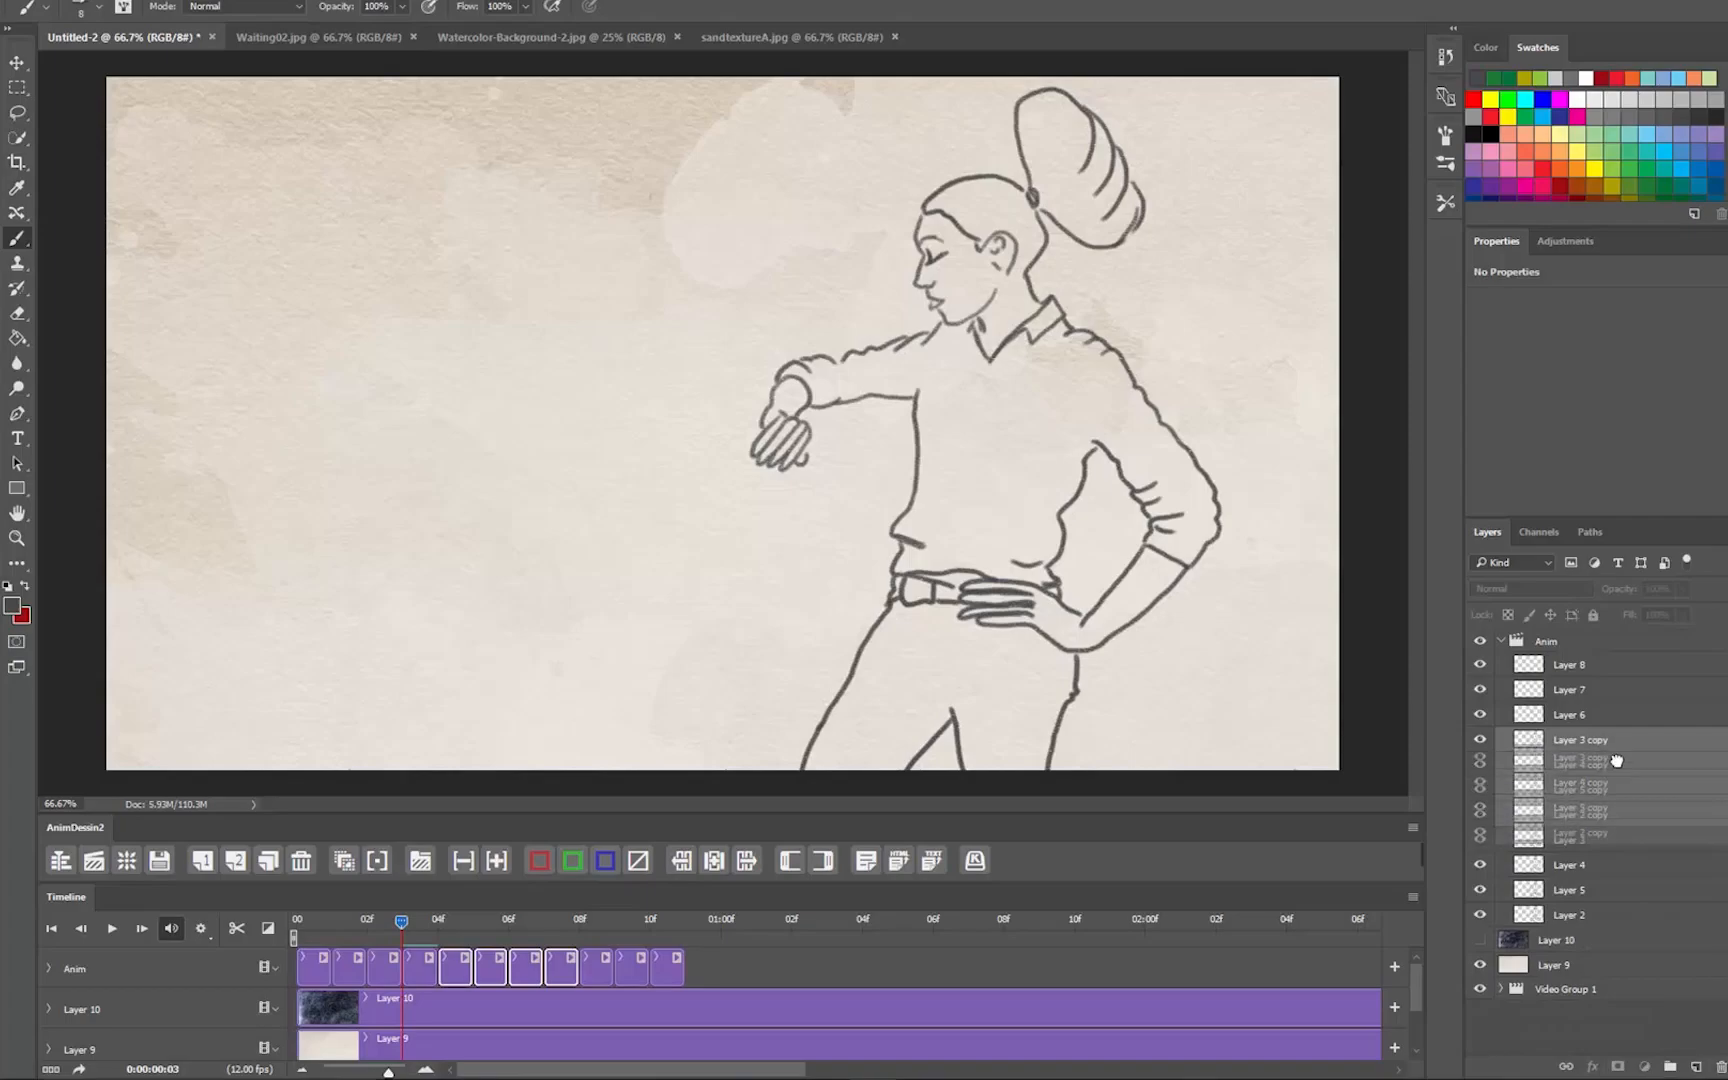
pyautogui.moveTo(1275, 450); pyautogui.dragTo(1431, 1021)
pyautogui.moveTo(1690, 1060); pyautogui.dragTo(1694, 1064)
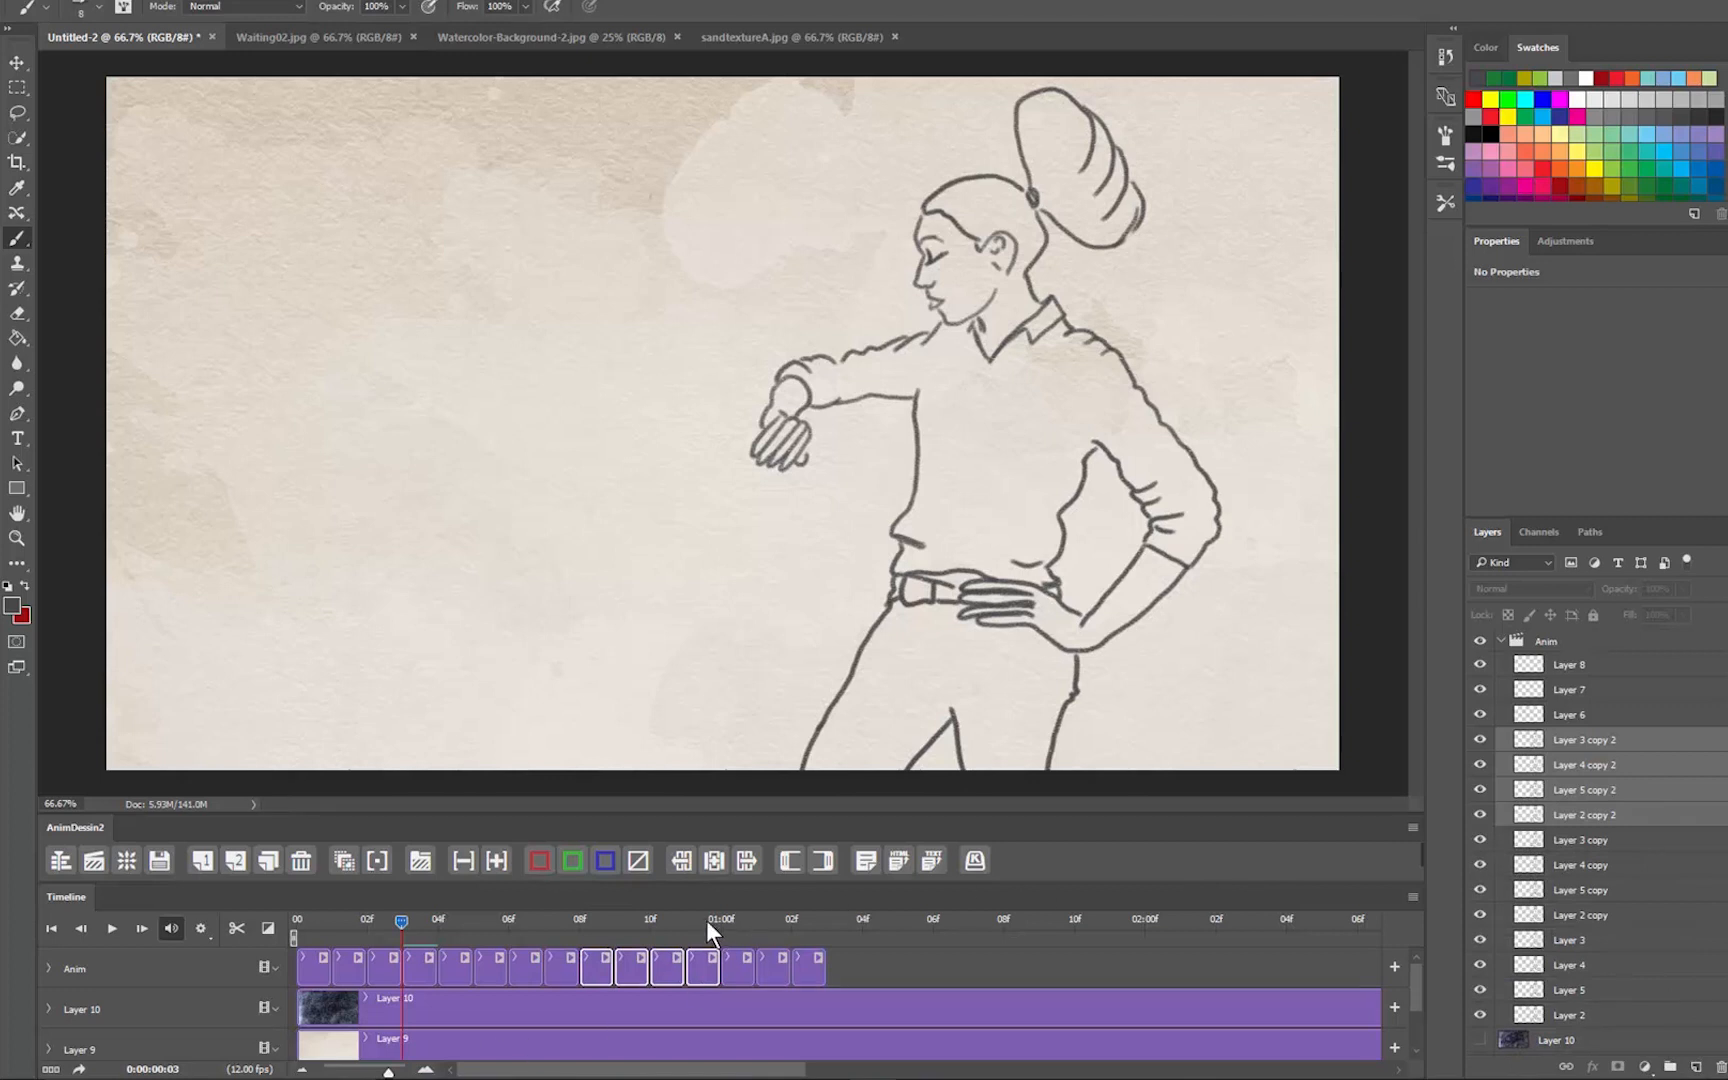
# Step: Play the animation from the start to check the looped drawings
pyautogui.moveTo(393, 918); pyautogui.dragTo(294, 915)
pyautogui.press('space')
pyautogui.press('space')
# Step: Turn on onion skinning at the fourth frame and draw the missing earring on Layer 3
pyautogui.moveTo(300, 921); pyautogui.dragTo(401, 938)
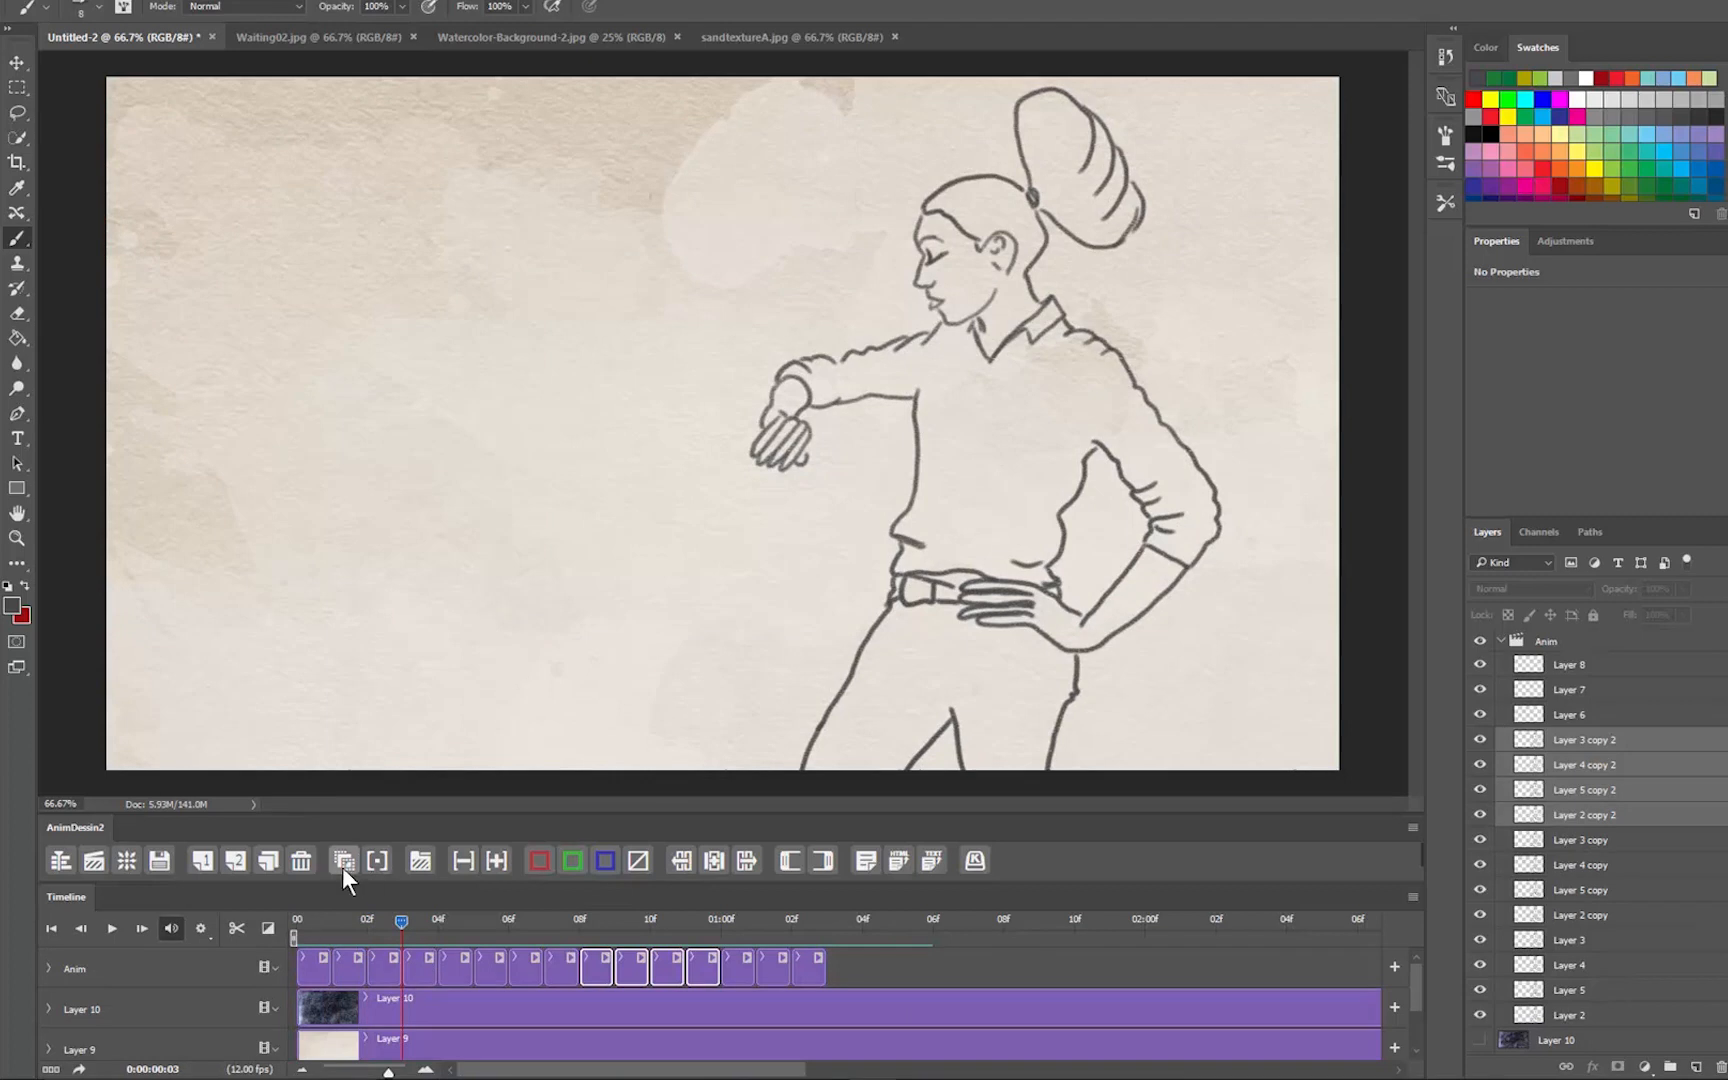
pyautogui.click(345, 862)
pyautogui.click(417, 971)
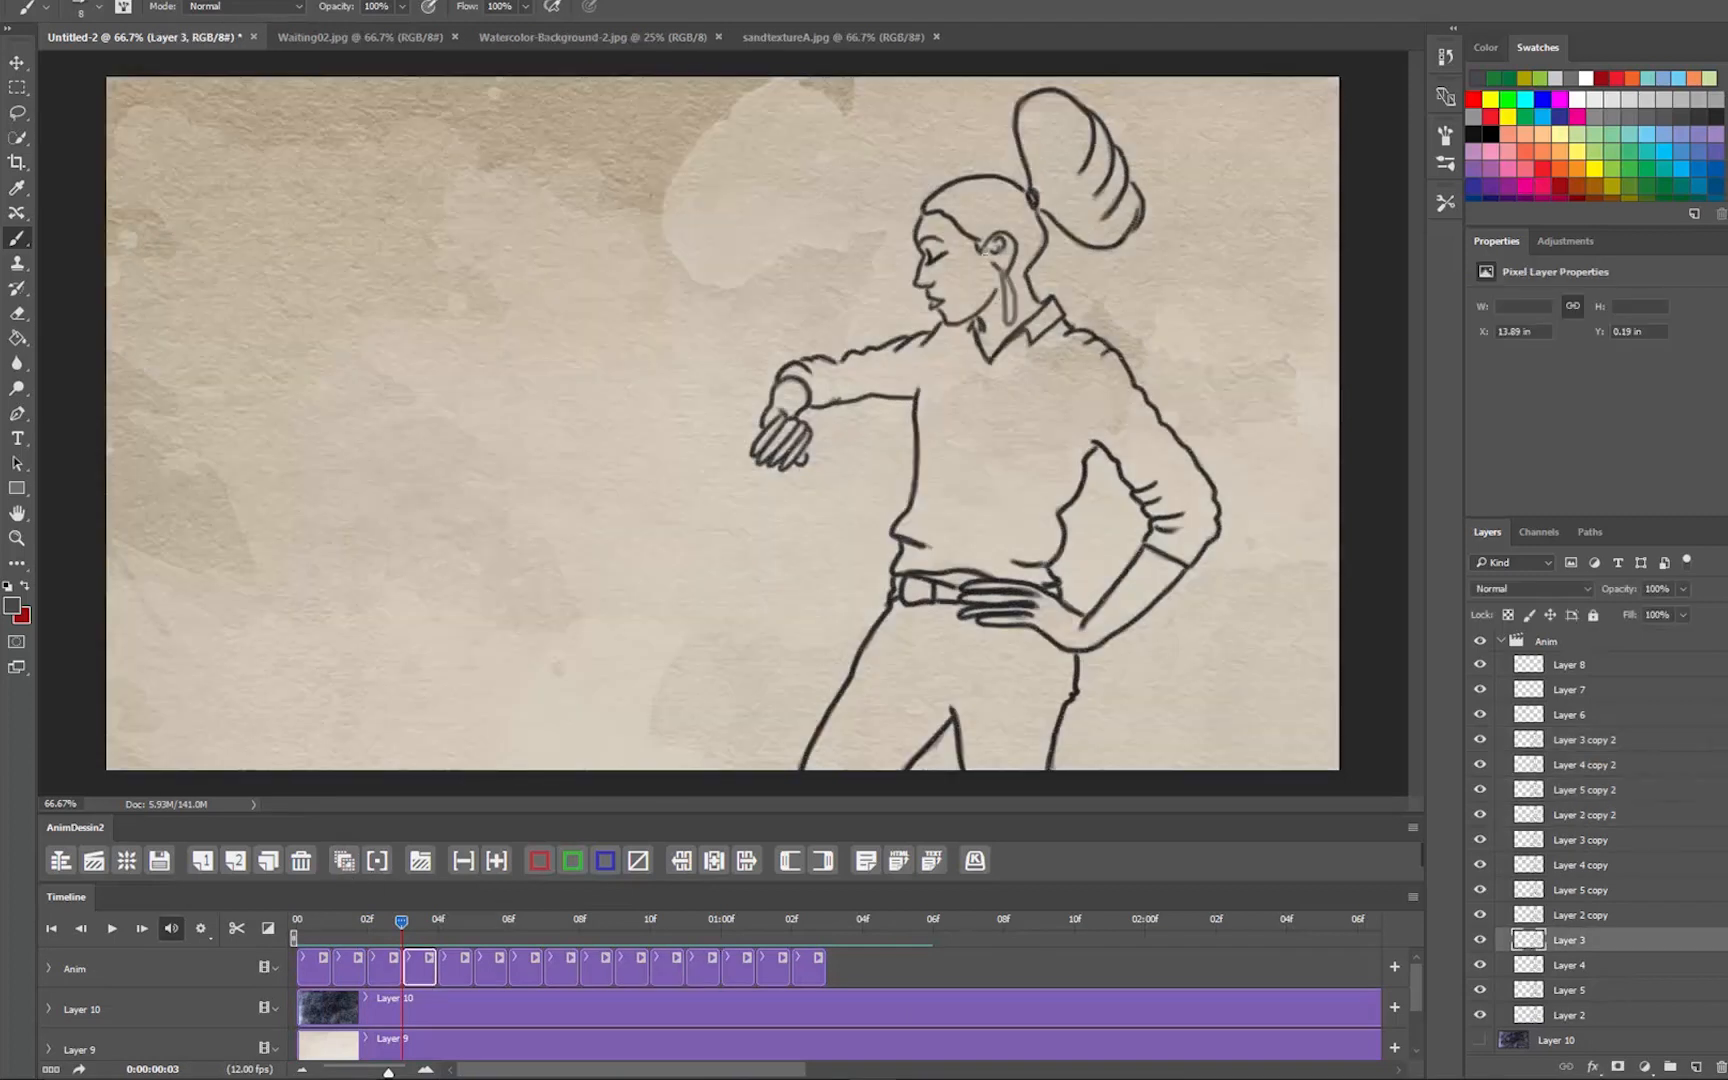
pyautogui.moveTo(1000, 272)
pyautogui.mouseDown()
pyautogui.moveTo(1010, 324)
pyautogui.moveTo(1005, 277)
pyautogui.mouseUp()
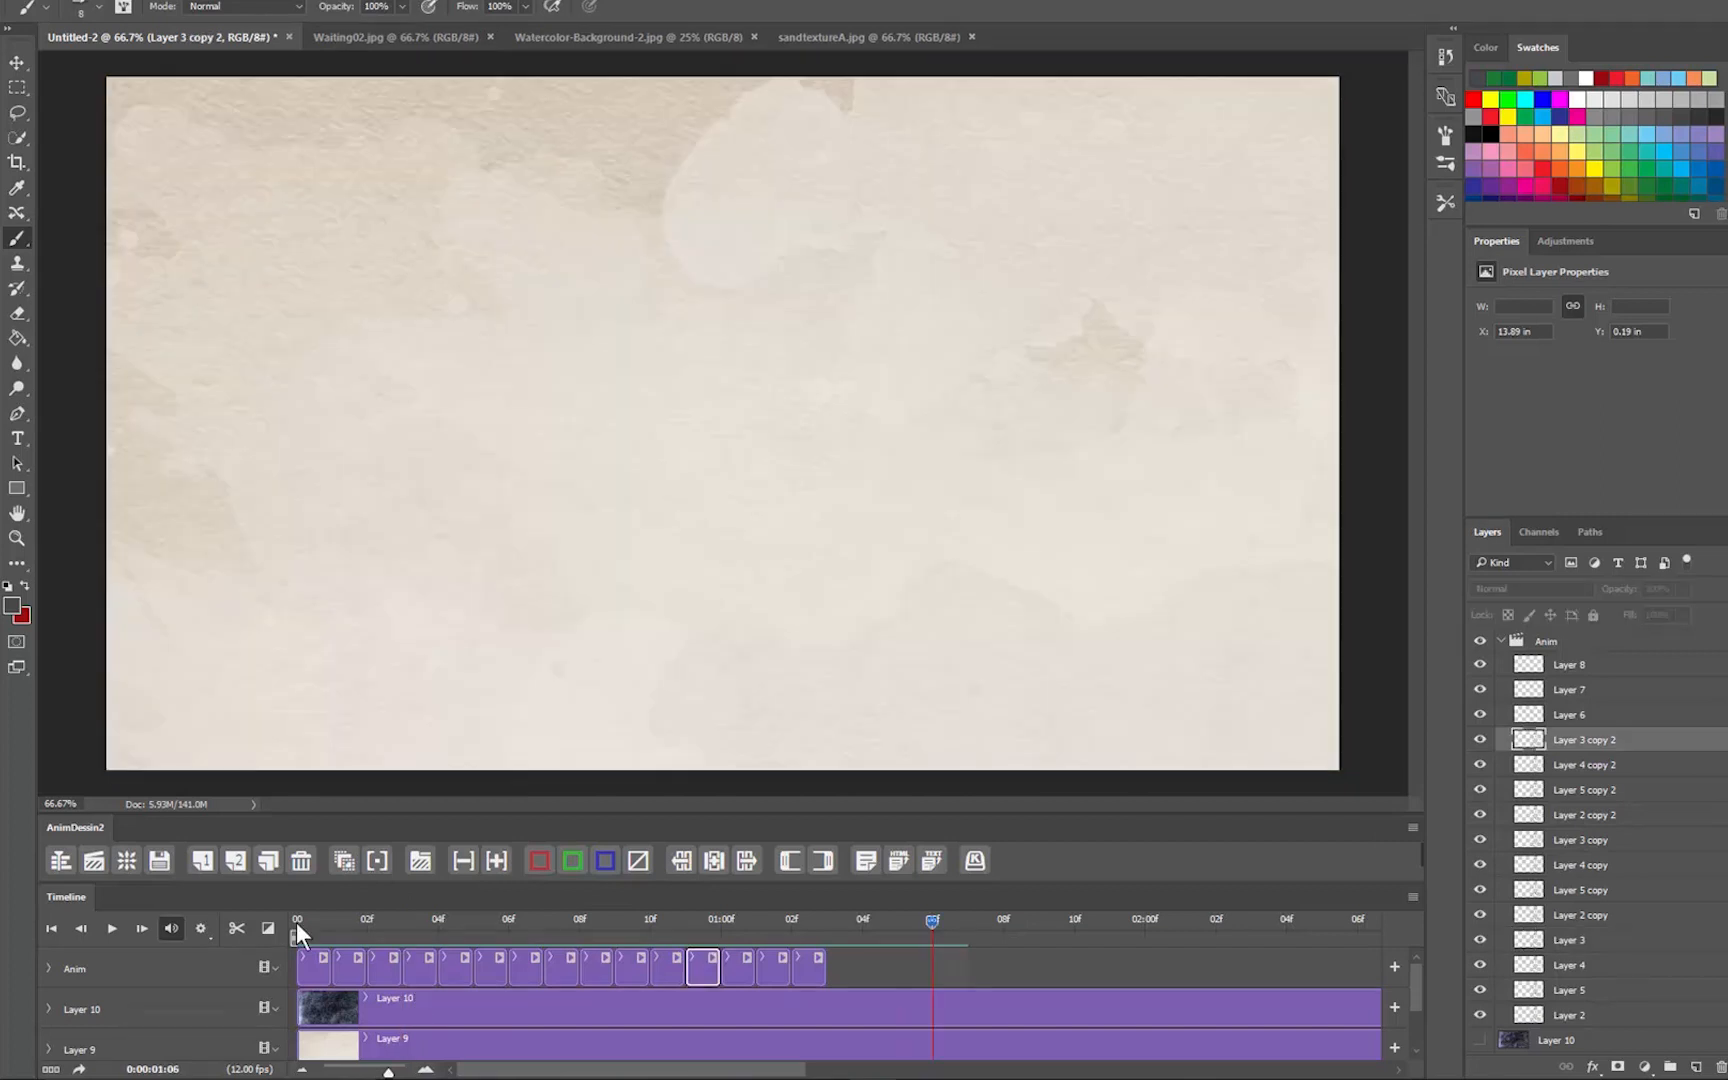
# Step: Play back the extended animation and select the empty Layer 6 frame at 01:00f
pyautogui.press('space')
pyautogui.press('space')
pyautogui.click(298, 923)
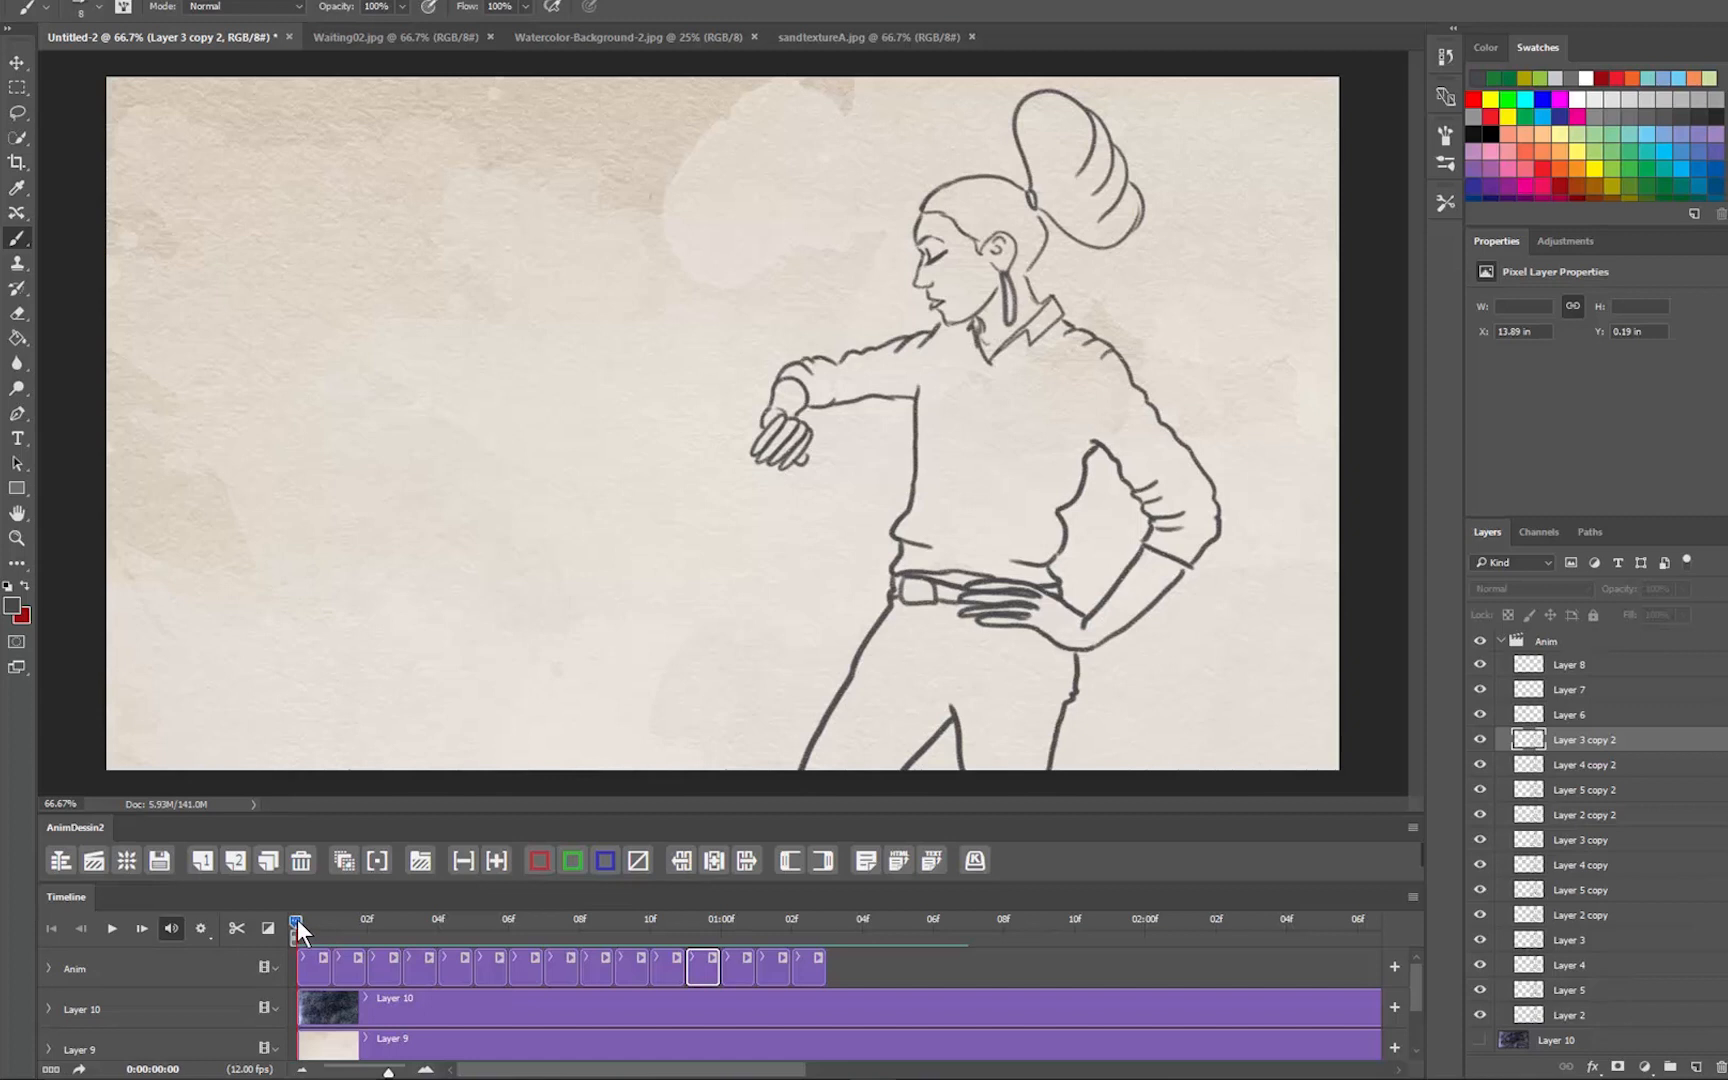
pyautogui.moveTo(300, 919)
pyautogui.mouseDown()
pyautogui.moveTo(729, 938)
pyautogui.moveTo(709, 940)
pyautogui.mouseUp()
pyautogui.click(736, 971)
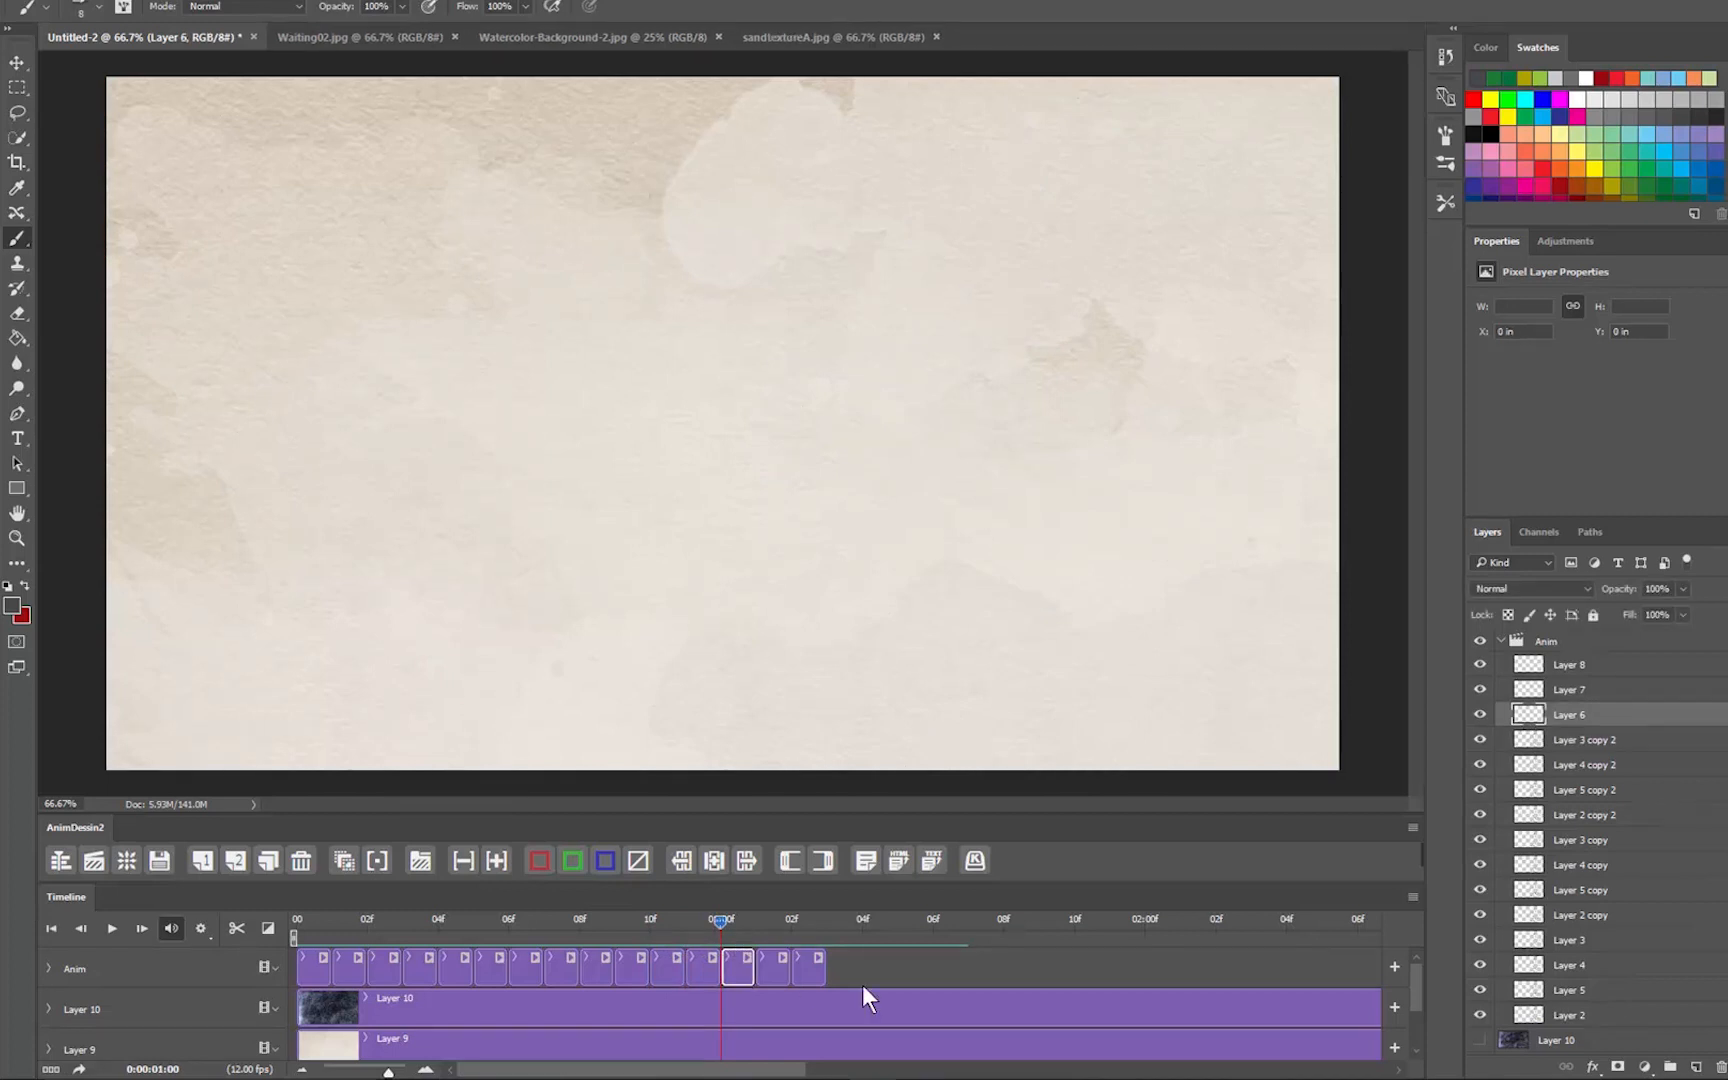
# Step: Shift the reference video clip Layer 1 to start at 10f and hide the paper background Layer 9
pyautogui.scroll(-2, 860, 985)
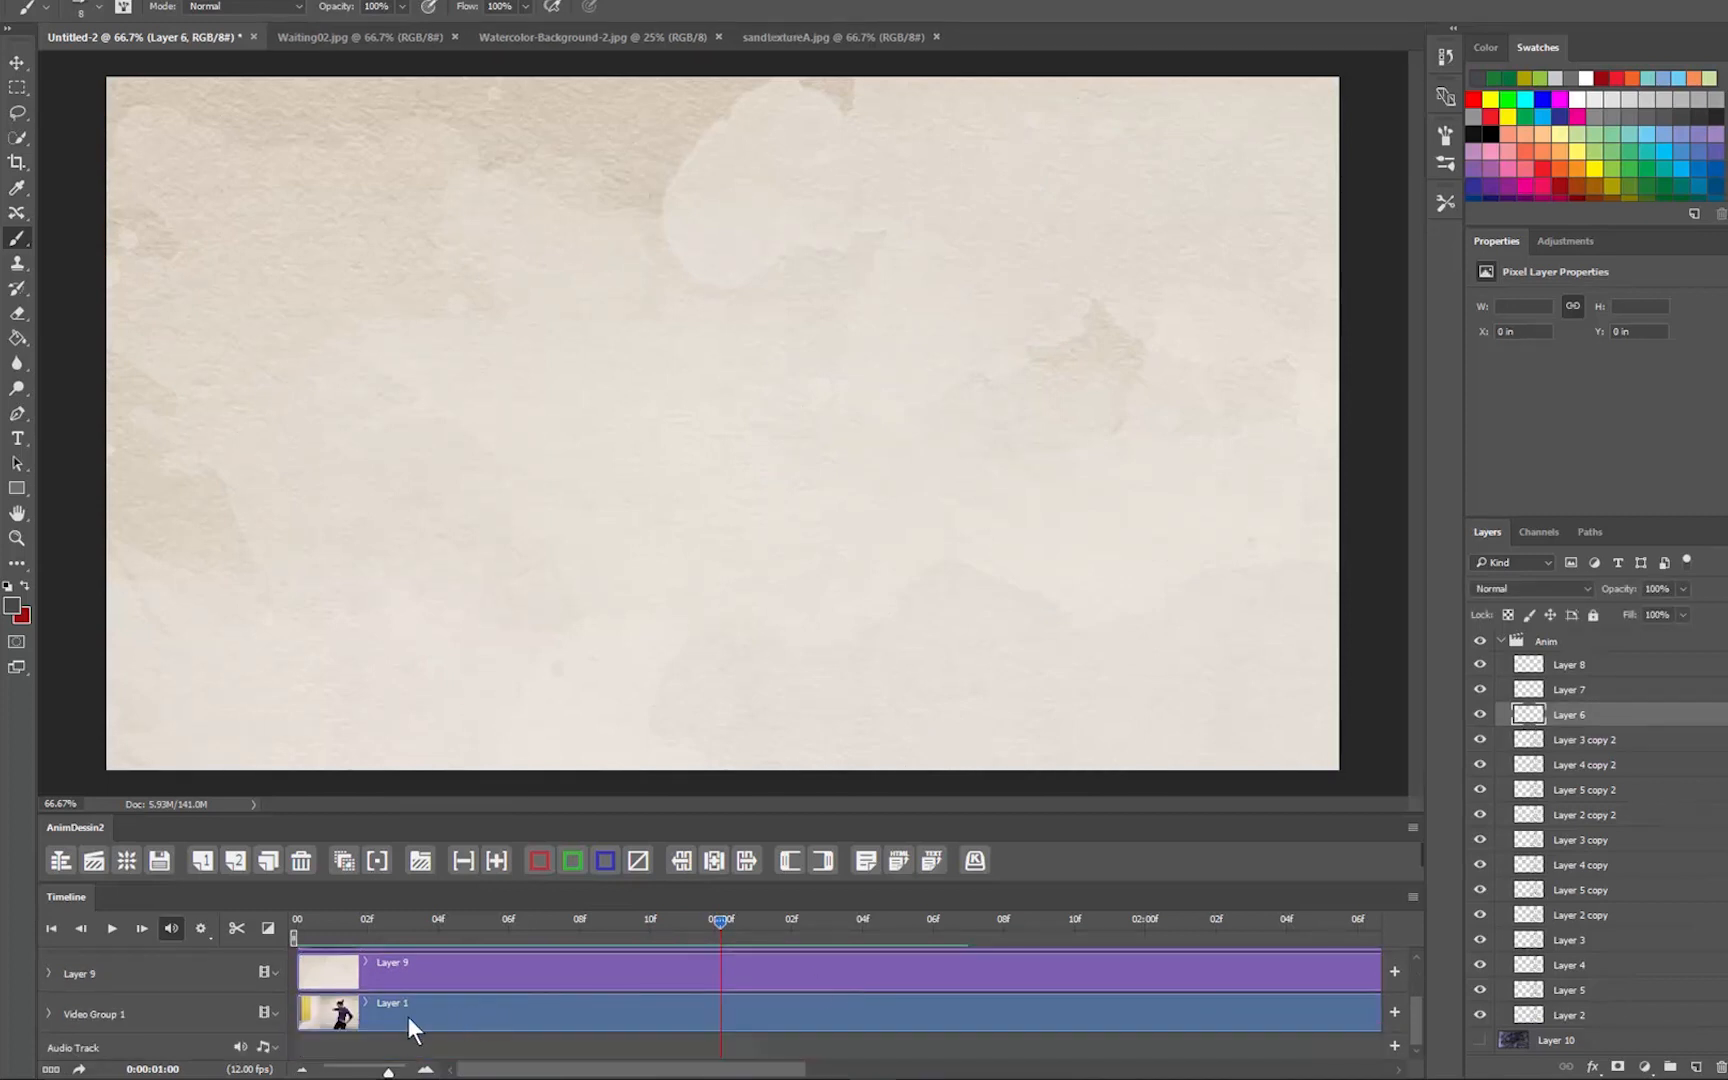
pyautogui.moveTo(408, 1017); pyautogui.dragTo(738, 1020)
pyautogui.click(738, 1020)
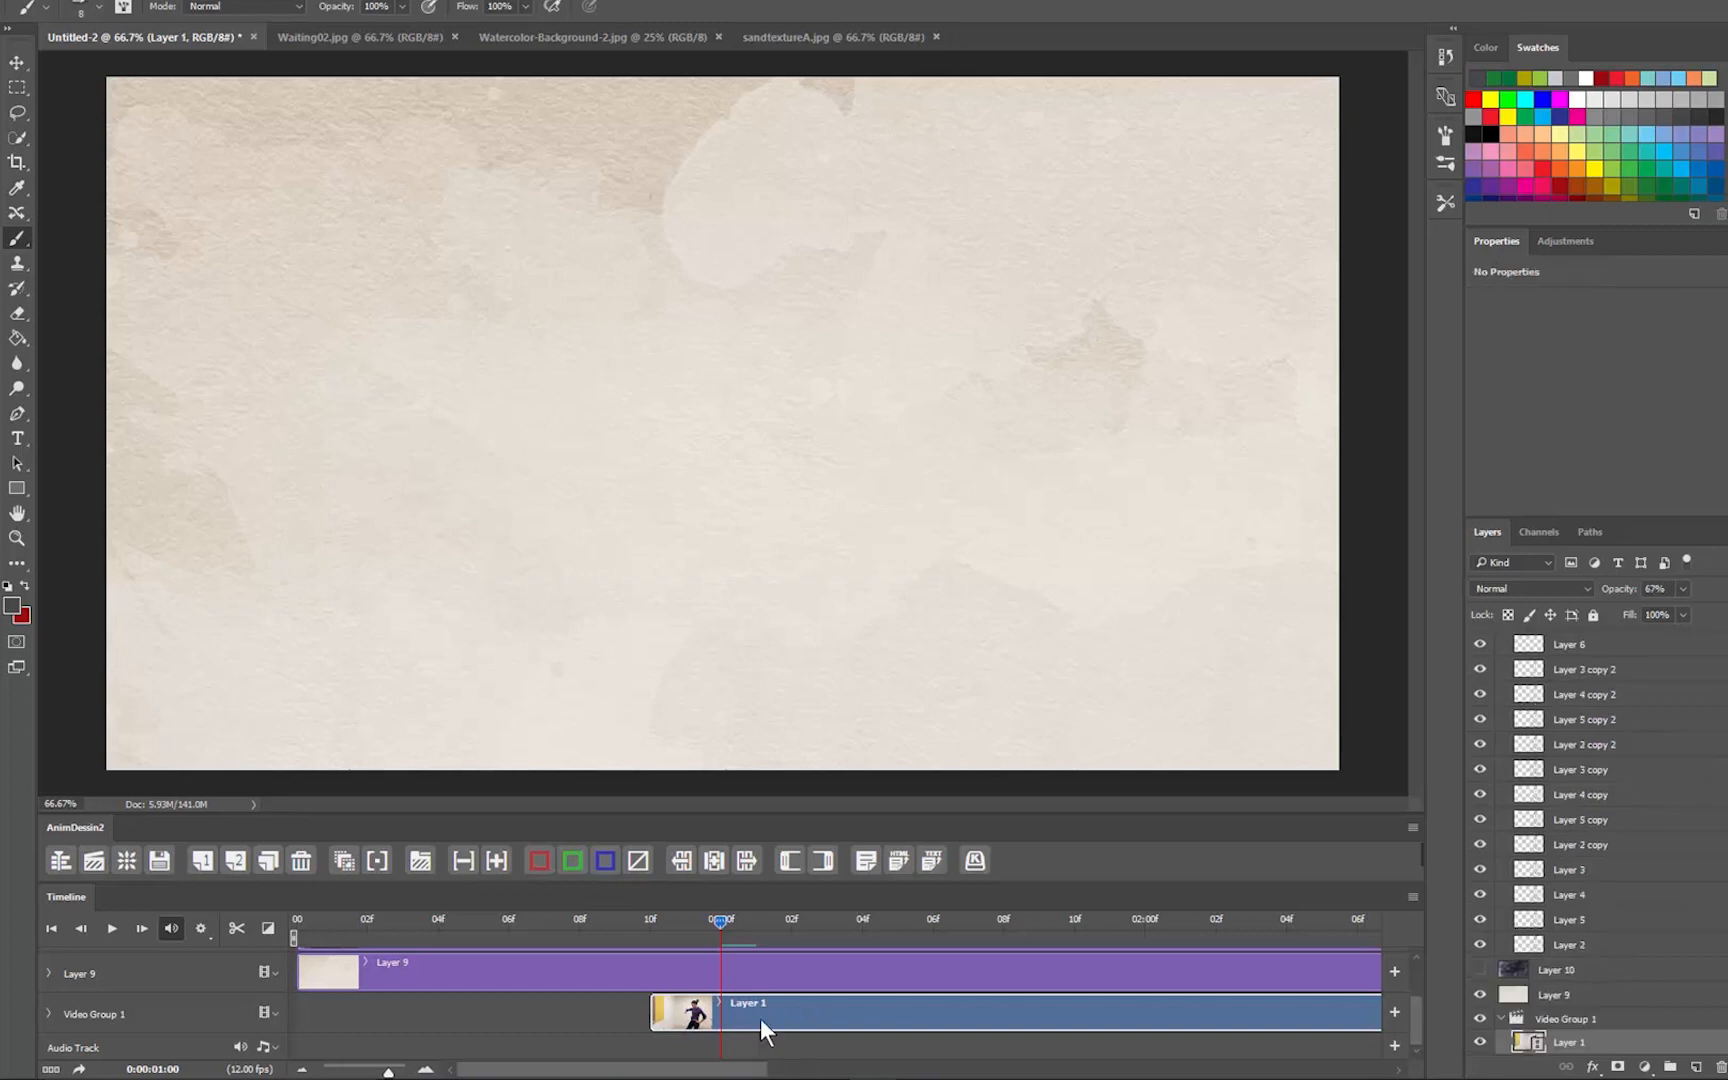
pyautogui.click(1481, 995)
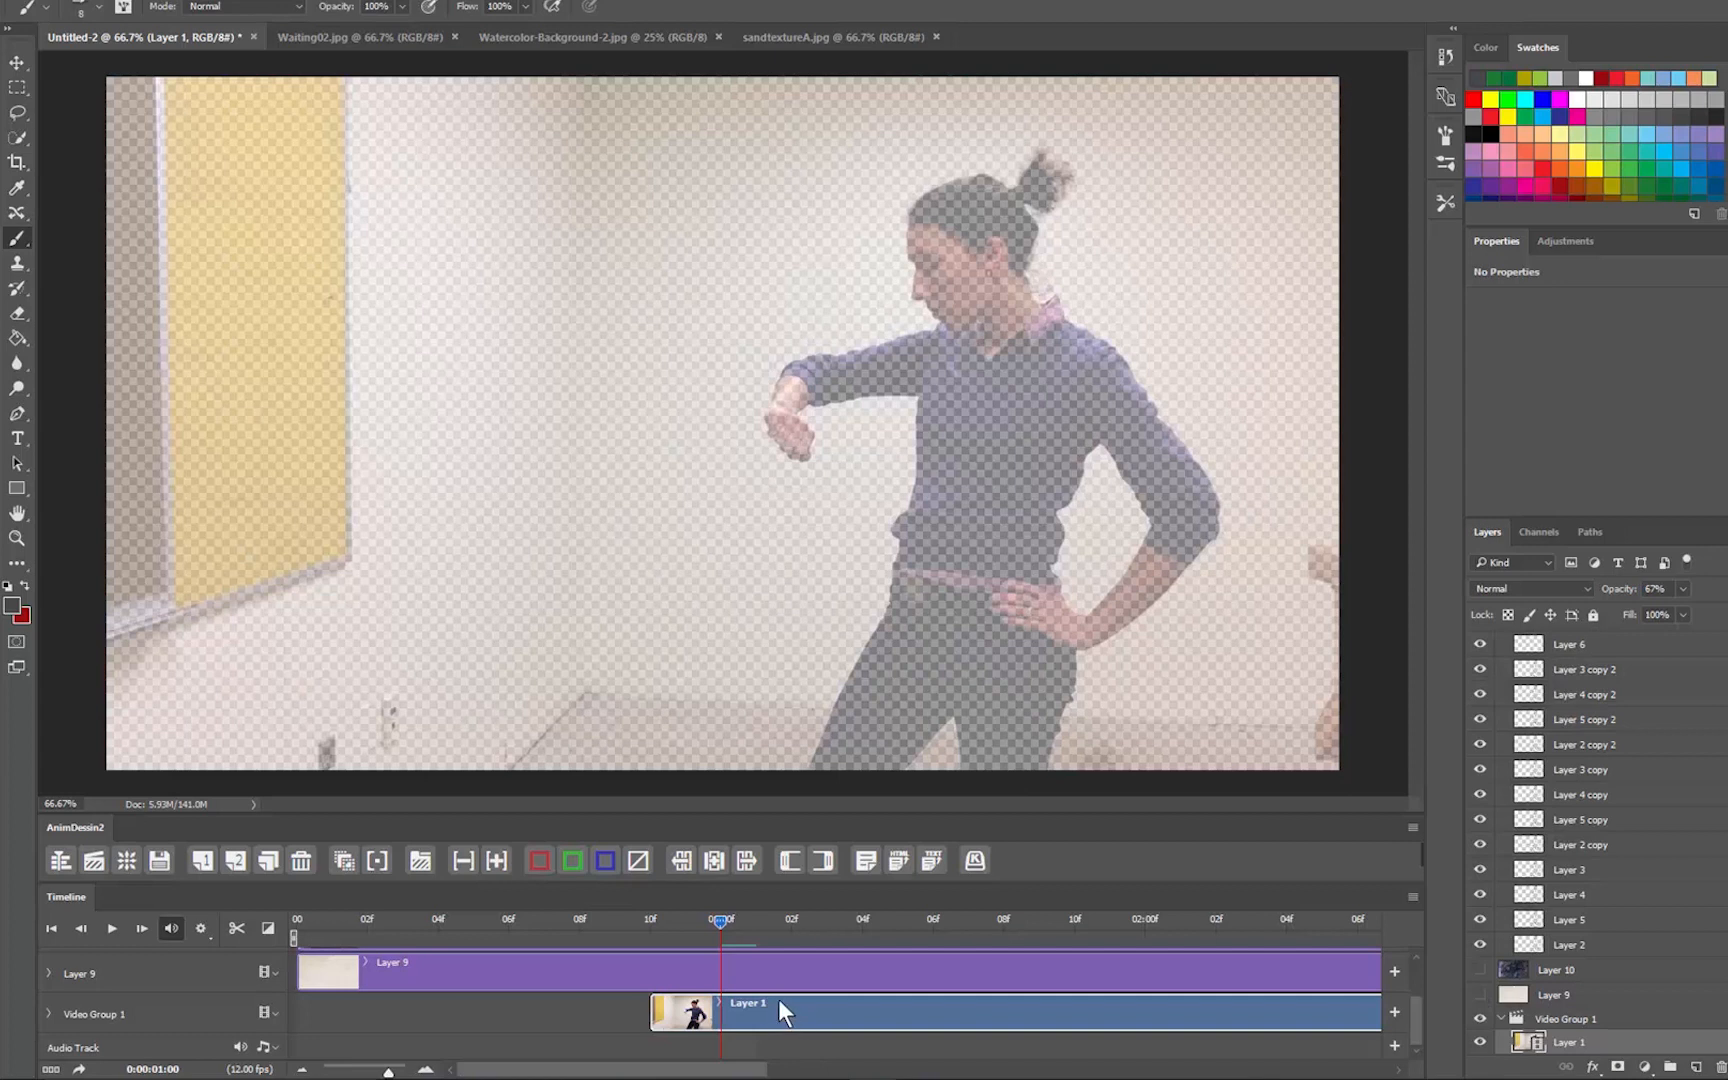
# Step: Compare the traced drawing at 11f with the video and shift the reference clip to start at 11f
pyautogui.moveTo(717, 919)
pyautogui.mouseDown()
pyautogui.moveTo(641, 932)
pyautogui.moveTo(875, 944)
pyautogui.moveTo(676, 954)
pyautogui.mouseUp()
pyautogui.scroll(2, 765, 1004)
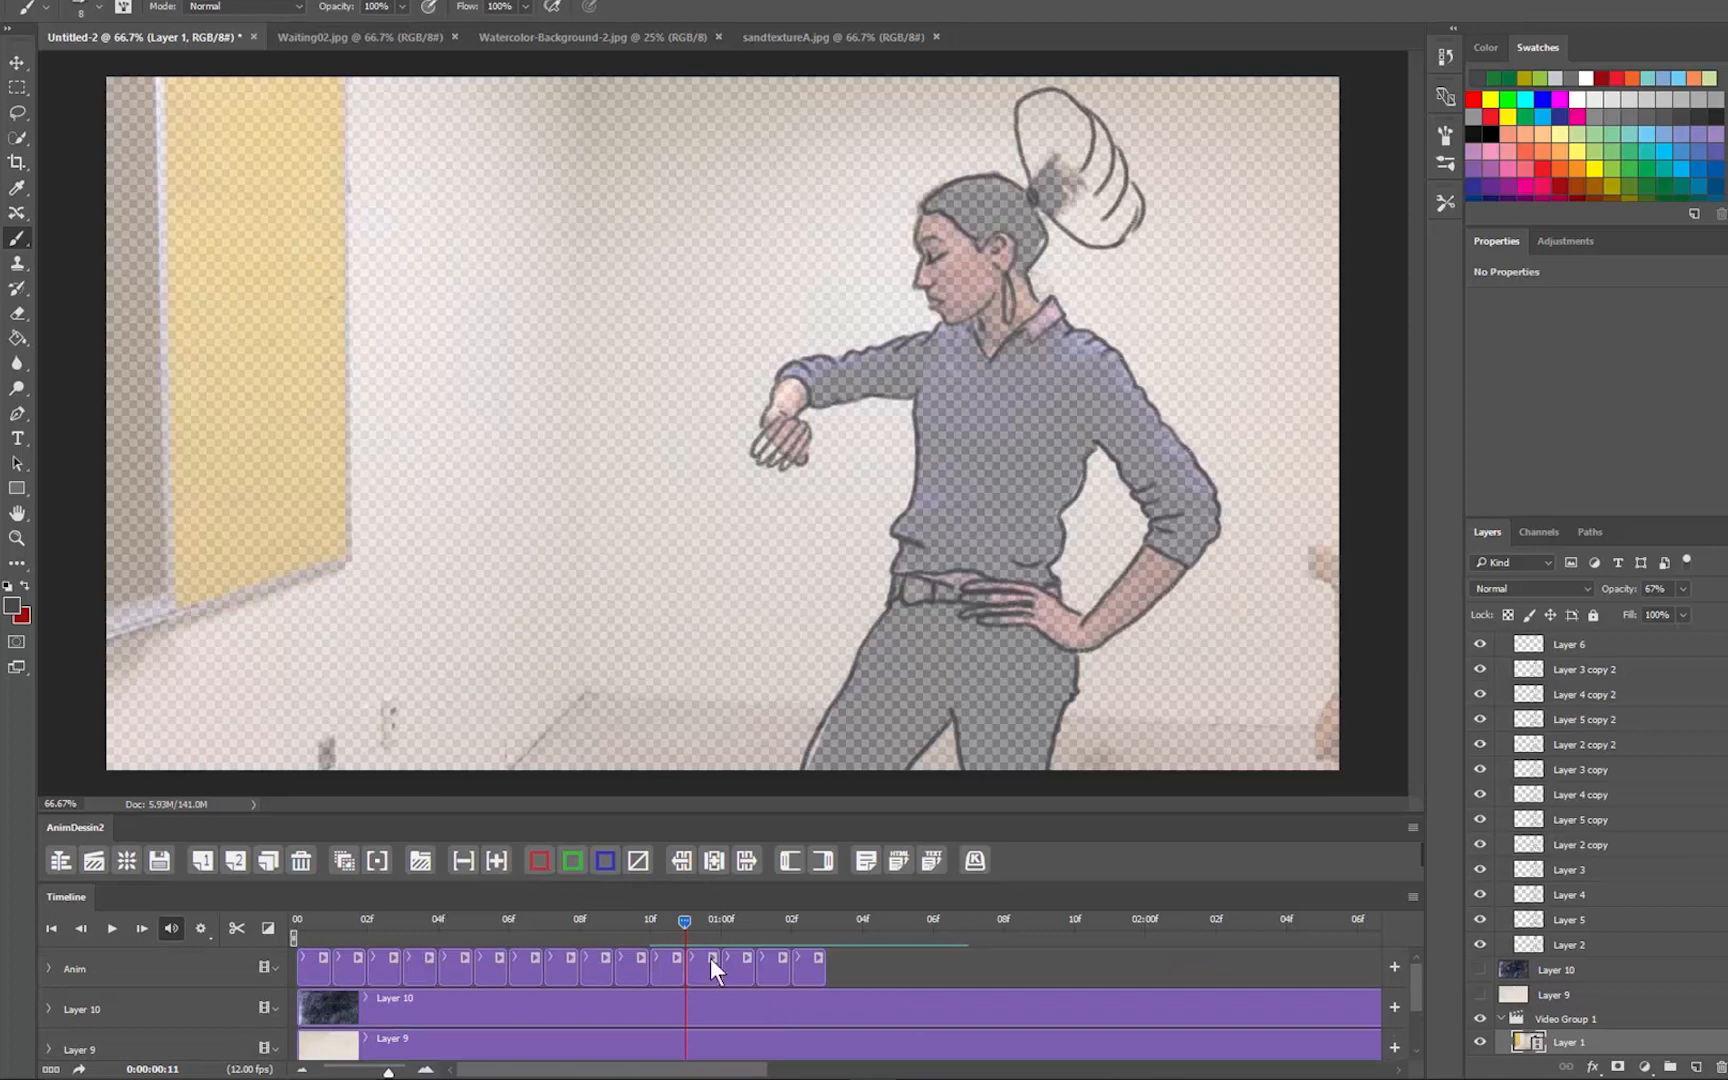
pyautogui.moveTo(699, 928); pyautogui.dragTo(713, 927)
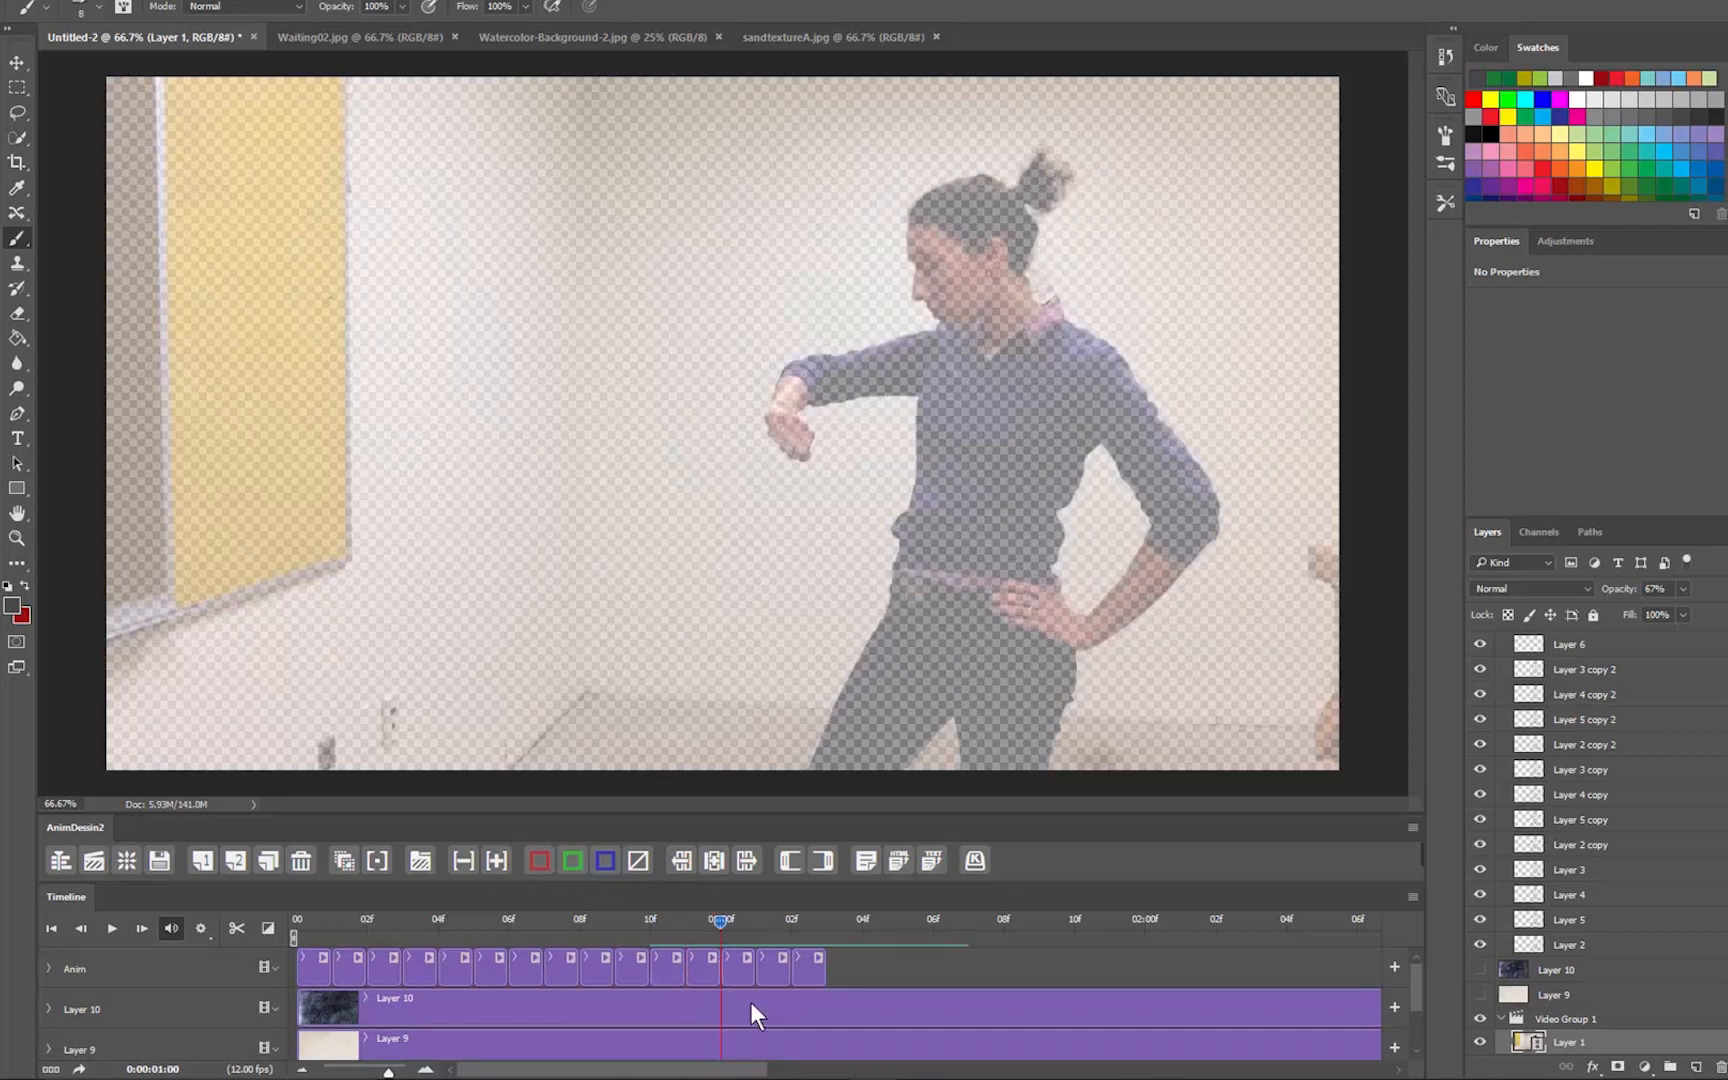
pyautogui.scroll(-2, 749, 1010)
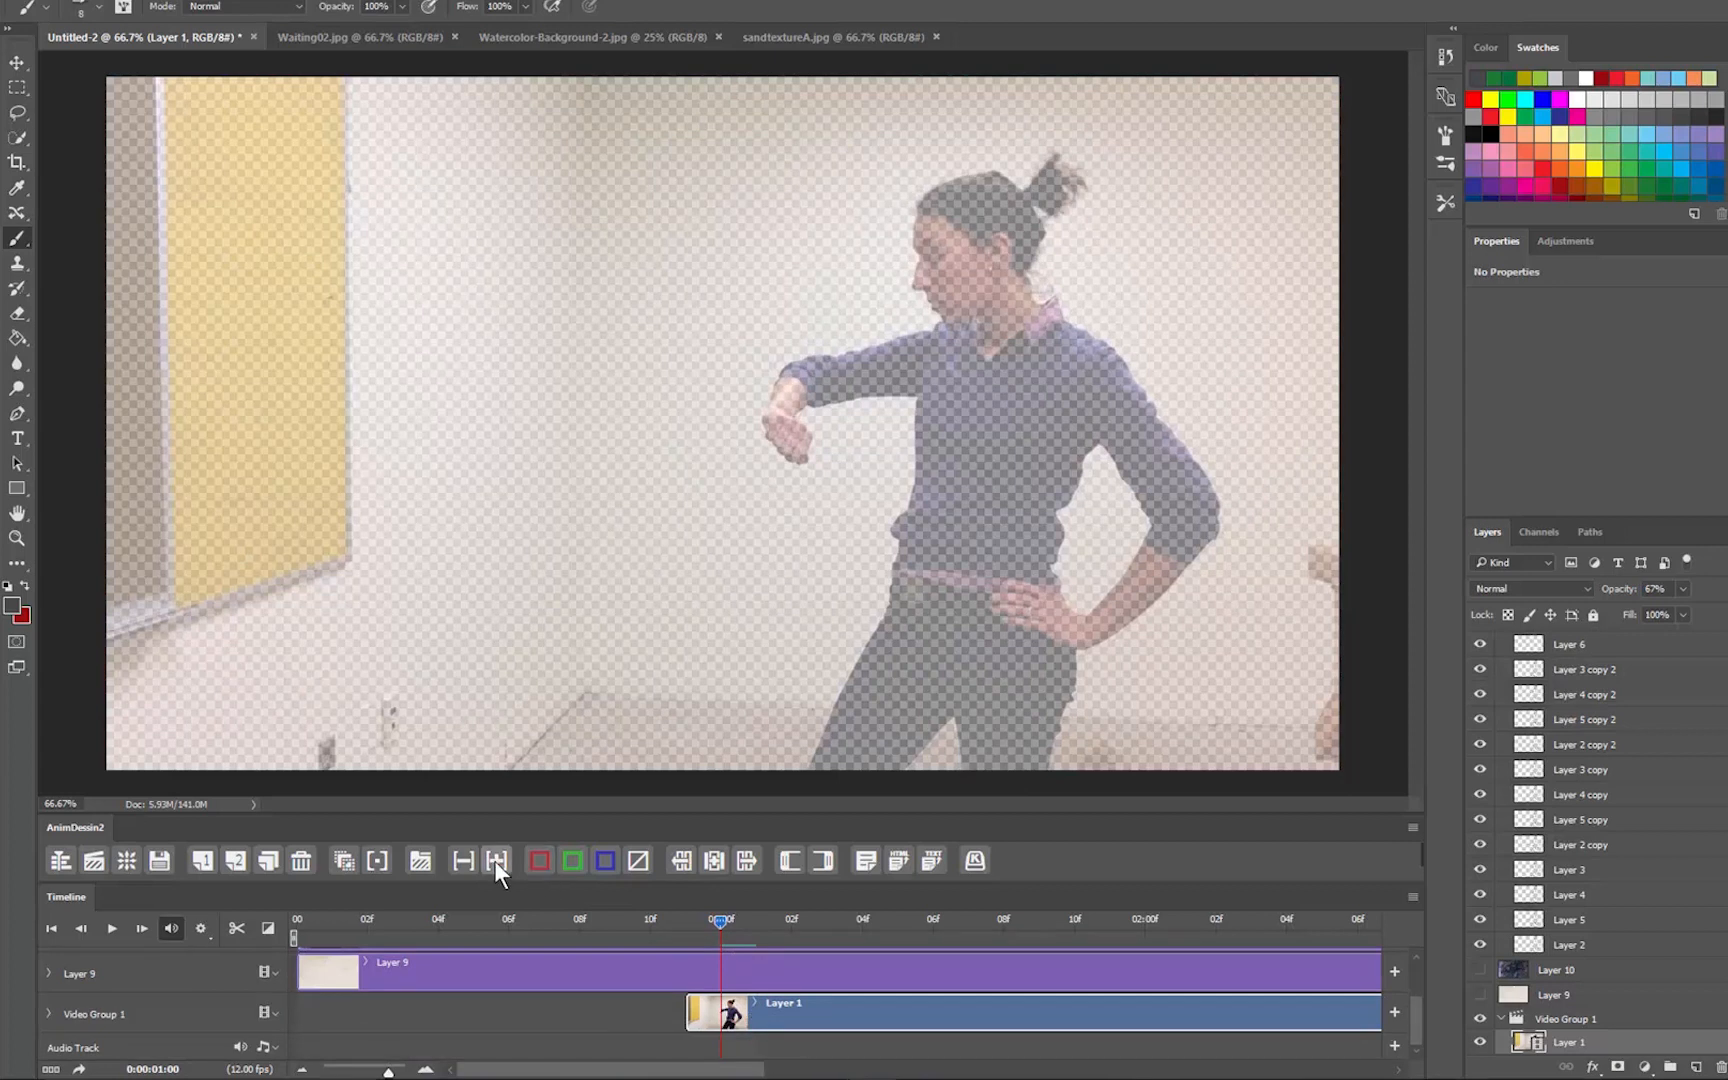
# Step: Turn on onion skinning and set its blend mode to Screen
pyautogui.click(342, 861)
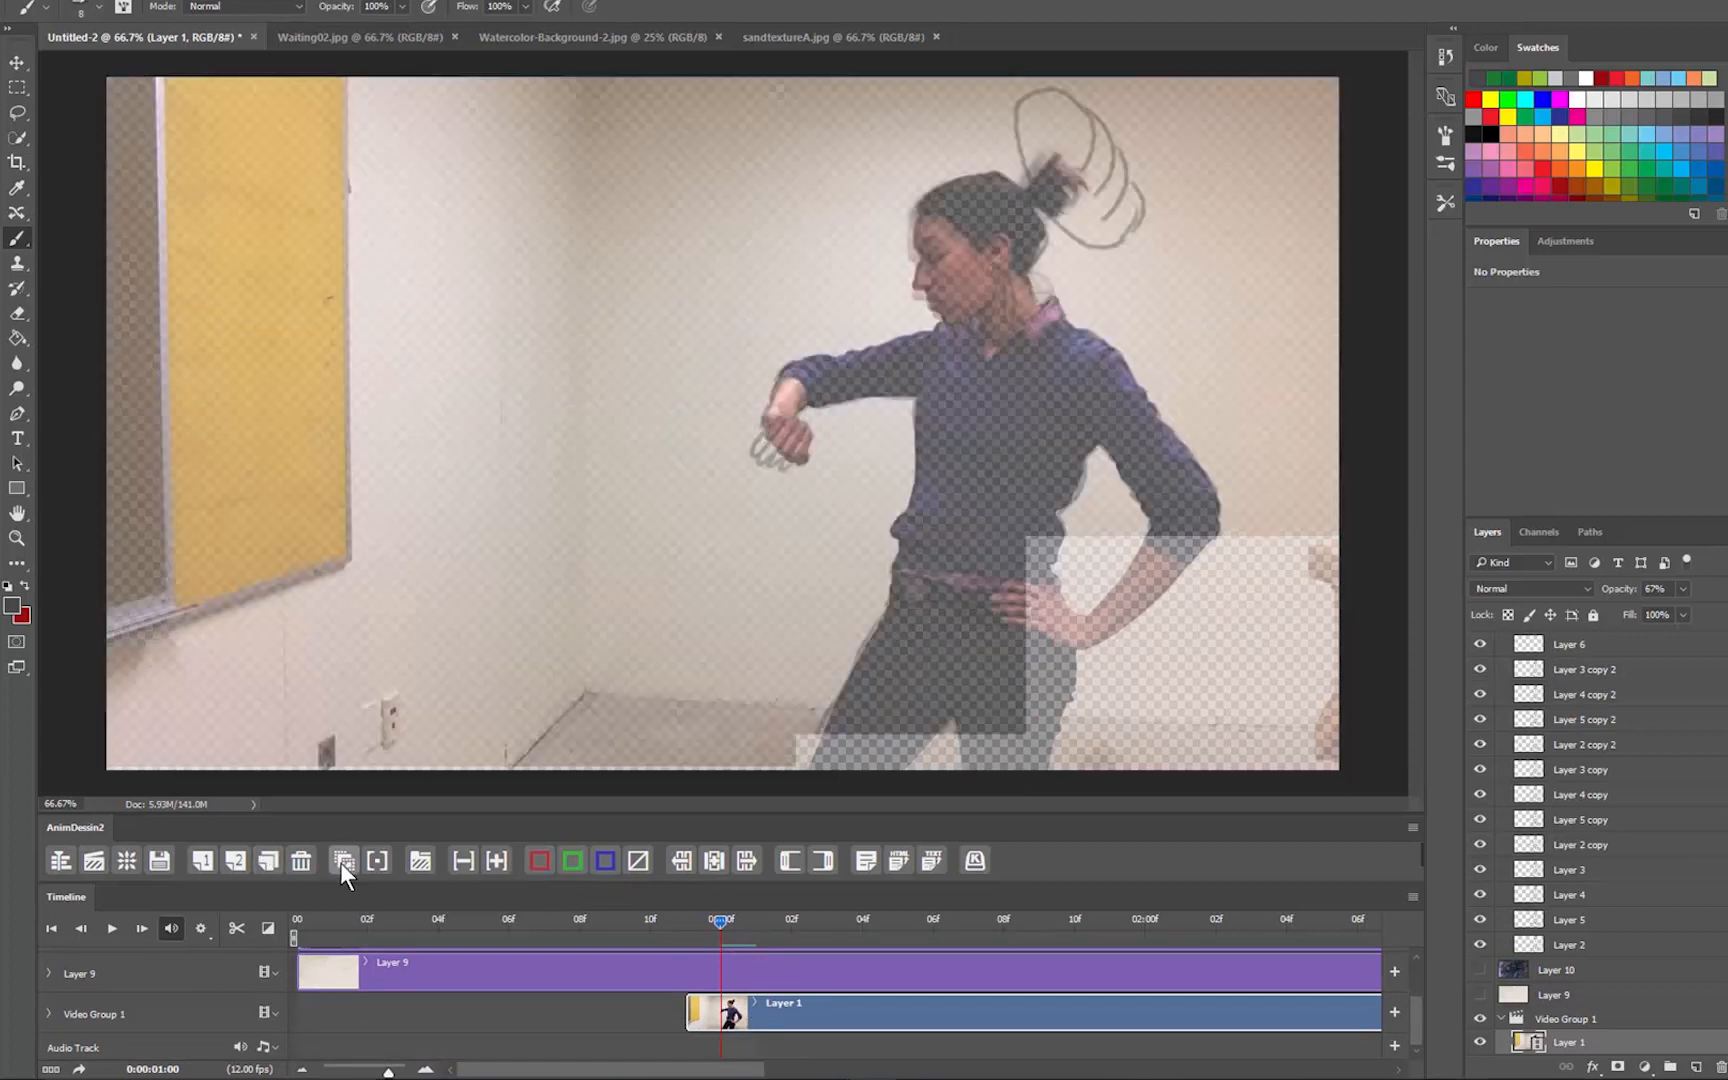
pyautogui.click(1413, 828)
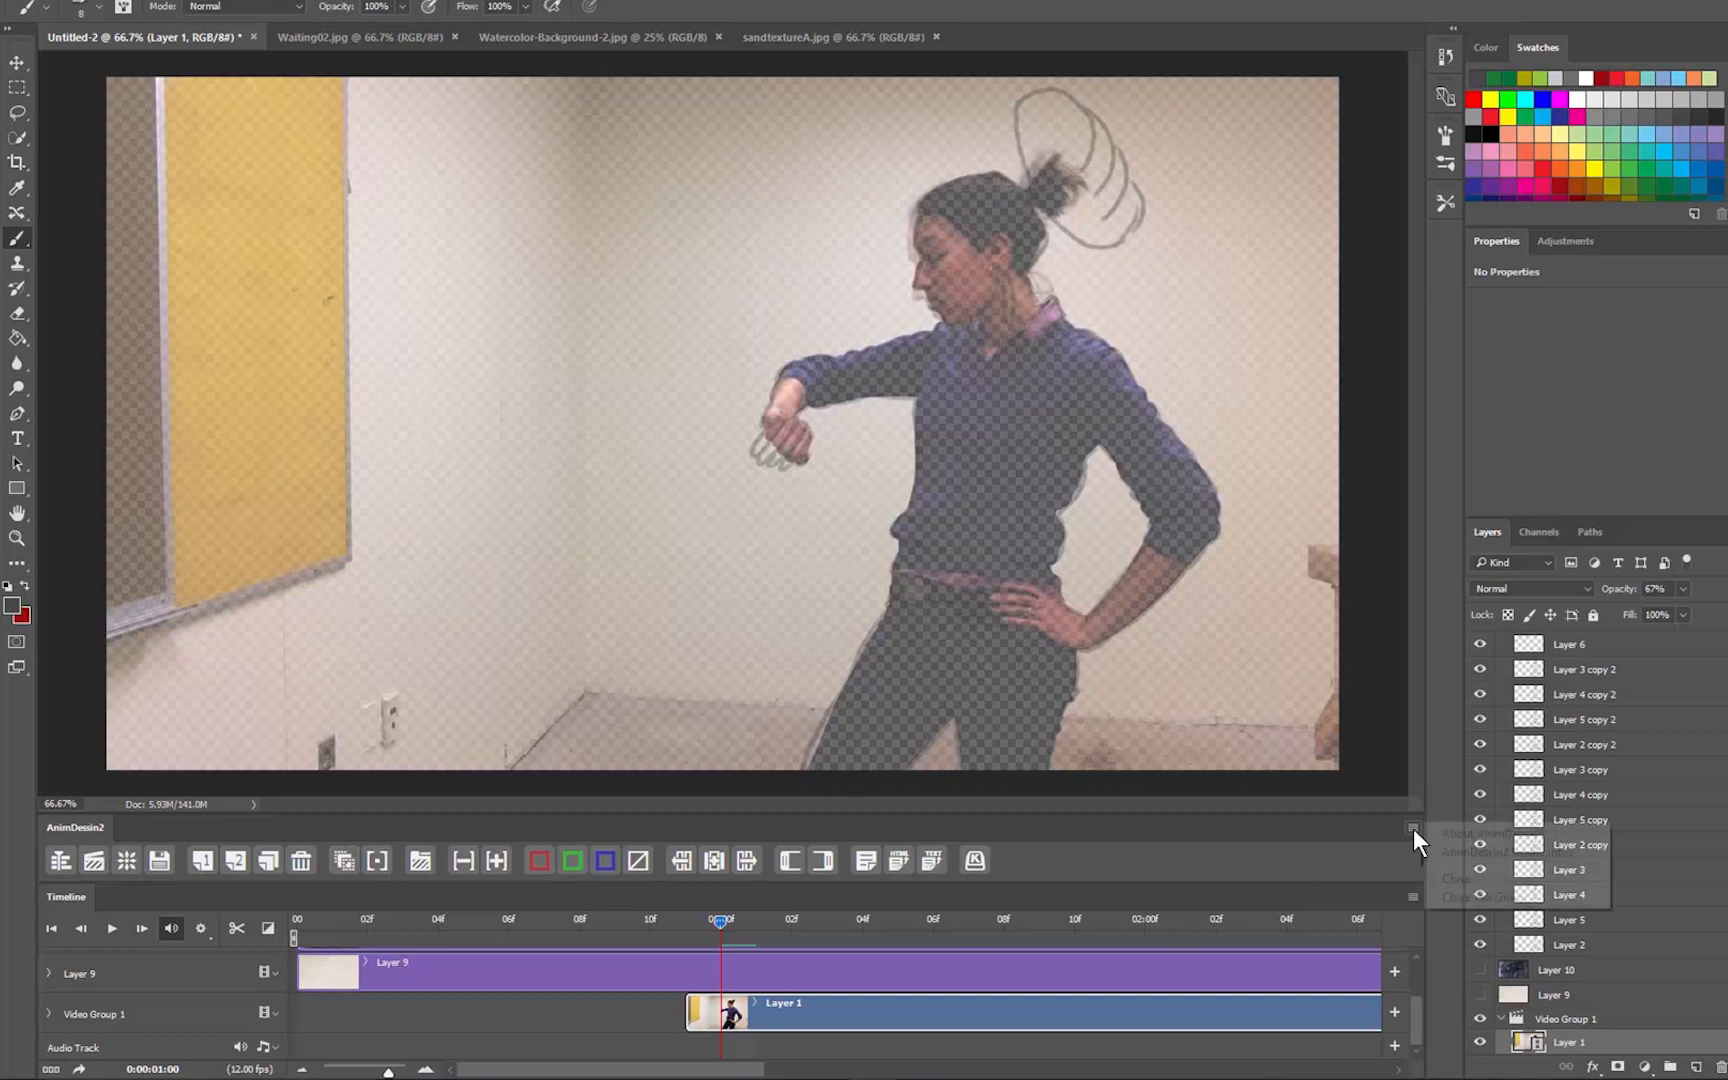
pyautogui.click(1409, 899)
pyautogui.click(1409, 899)
pyautogui.click(1452, 770)
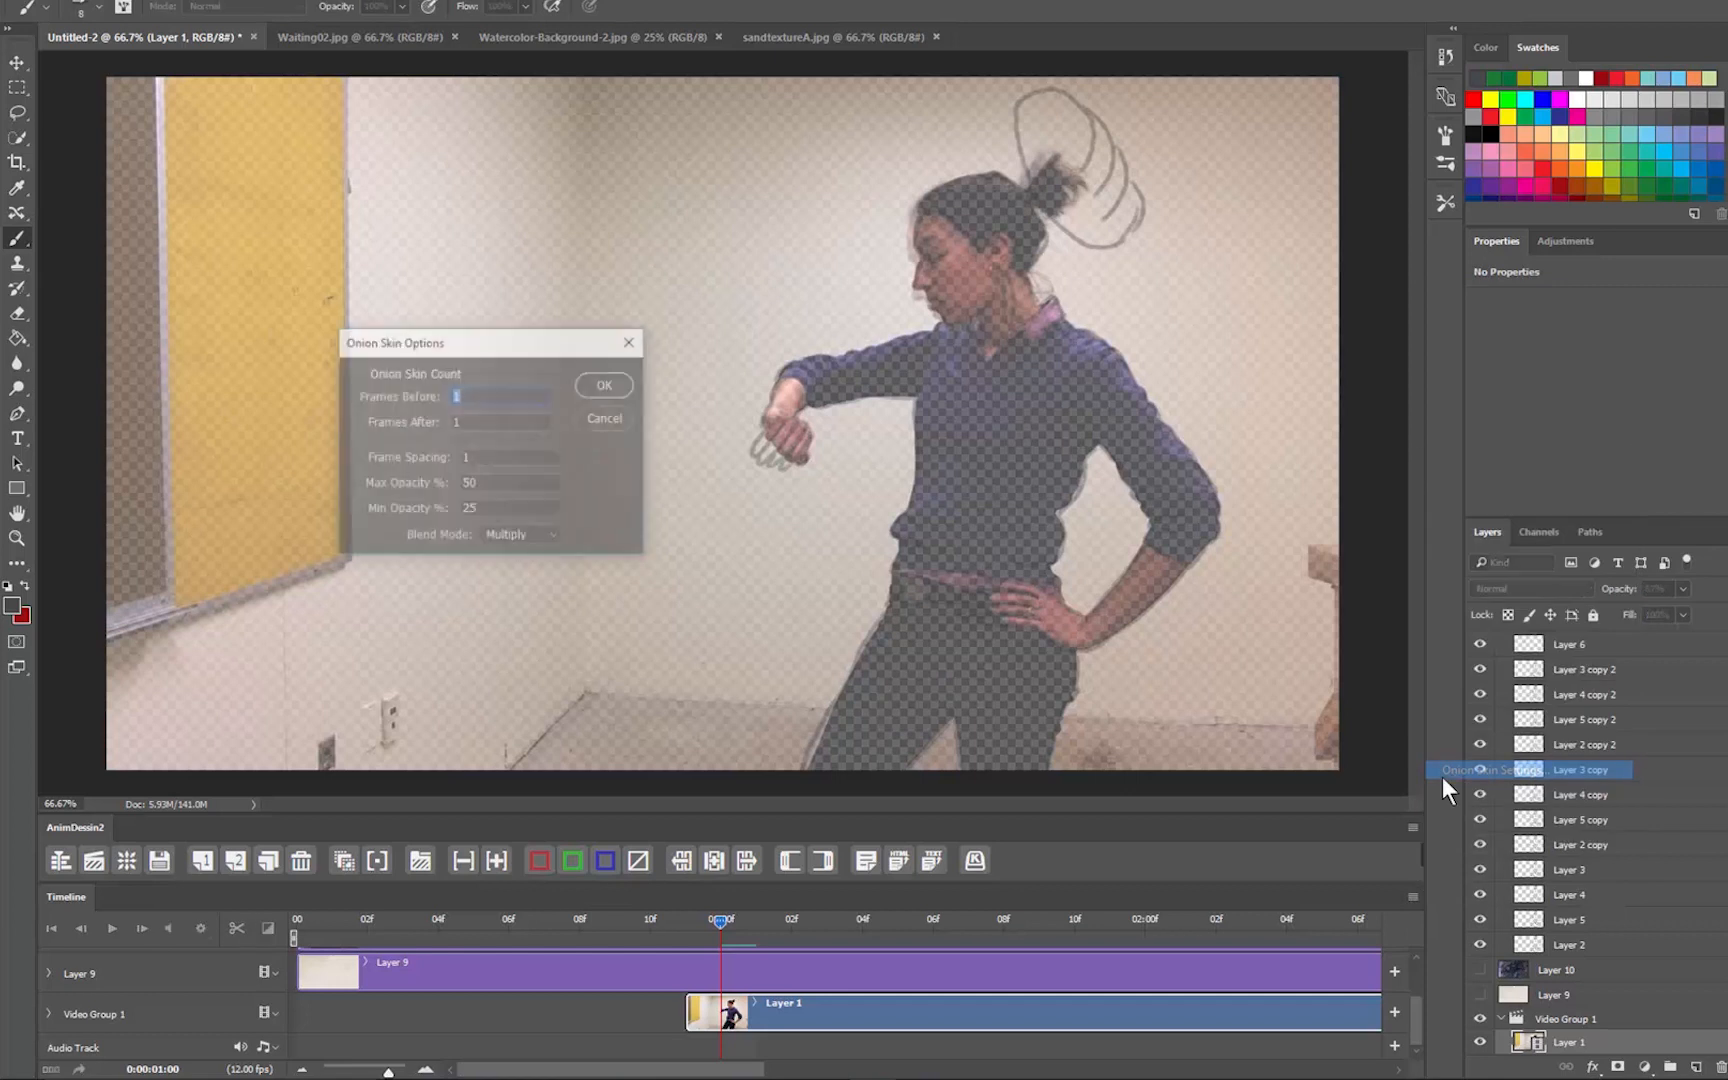
pyautogui.click(500, 537)
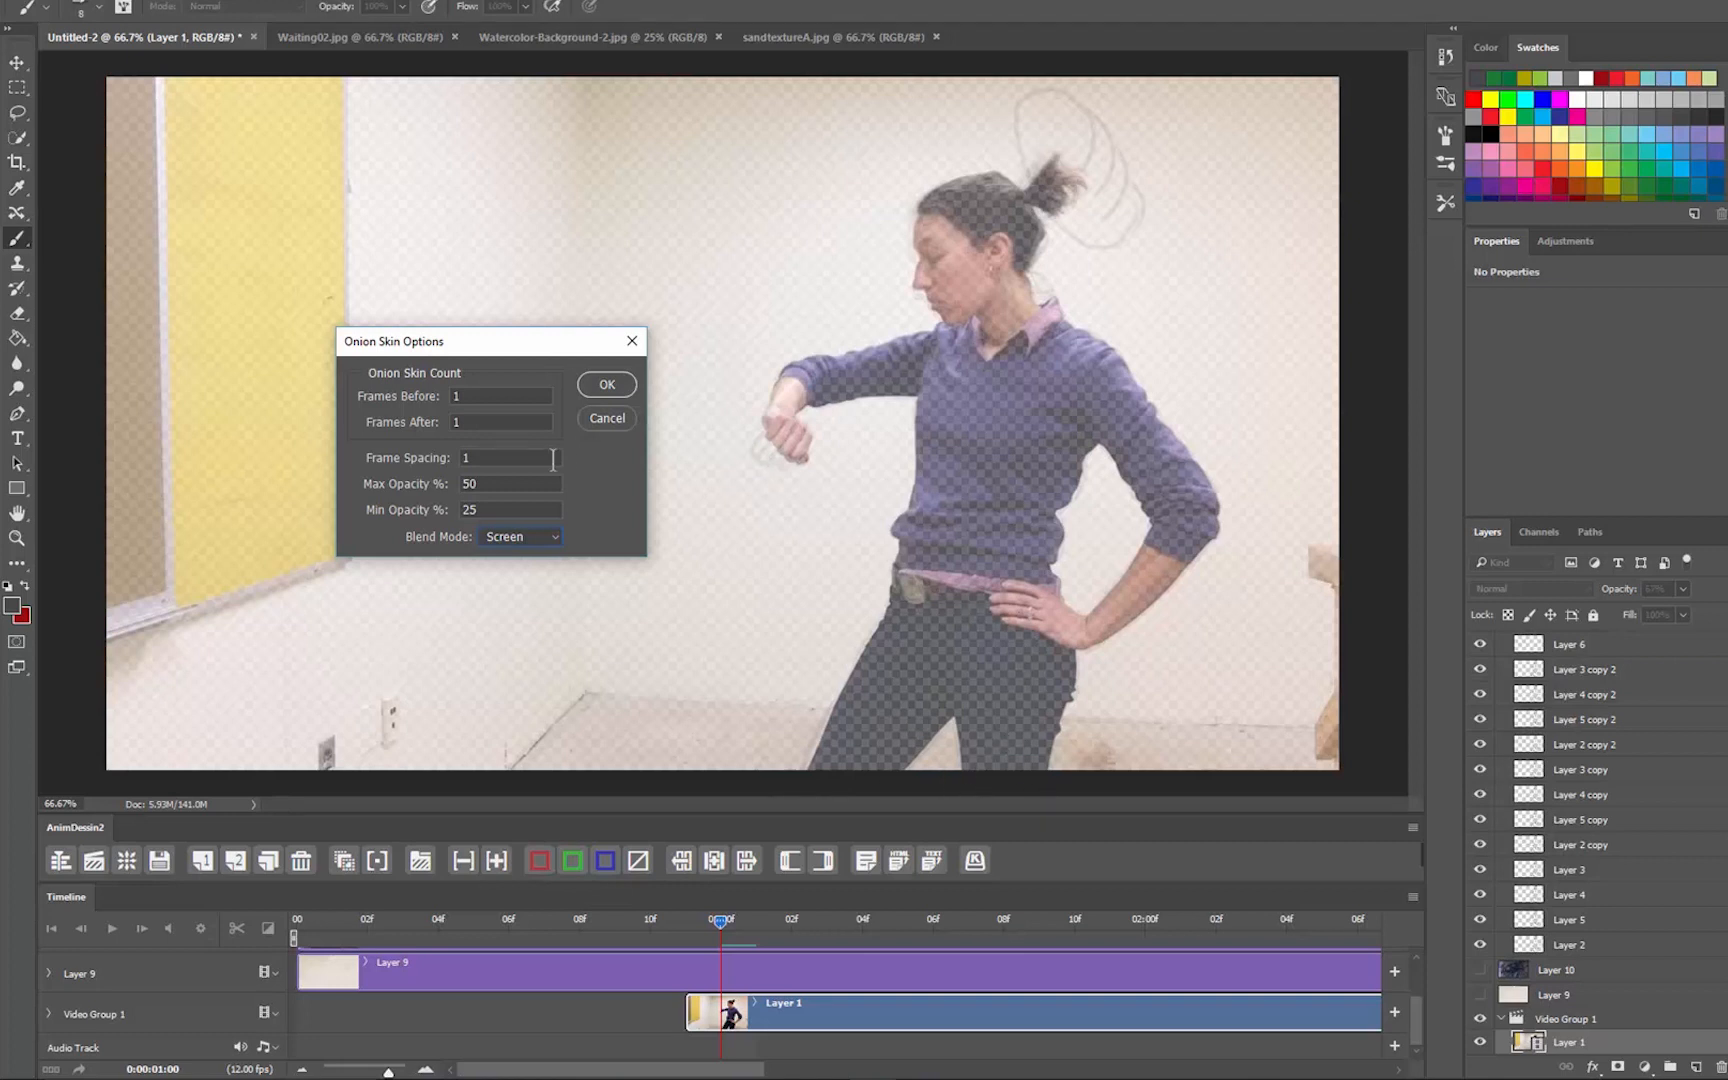
pyautogui.click(607, 383)
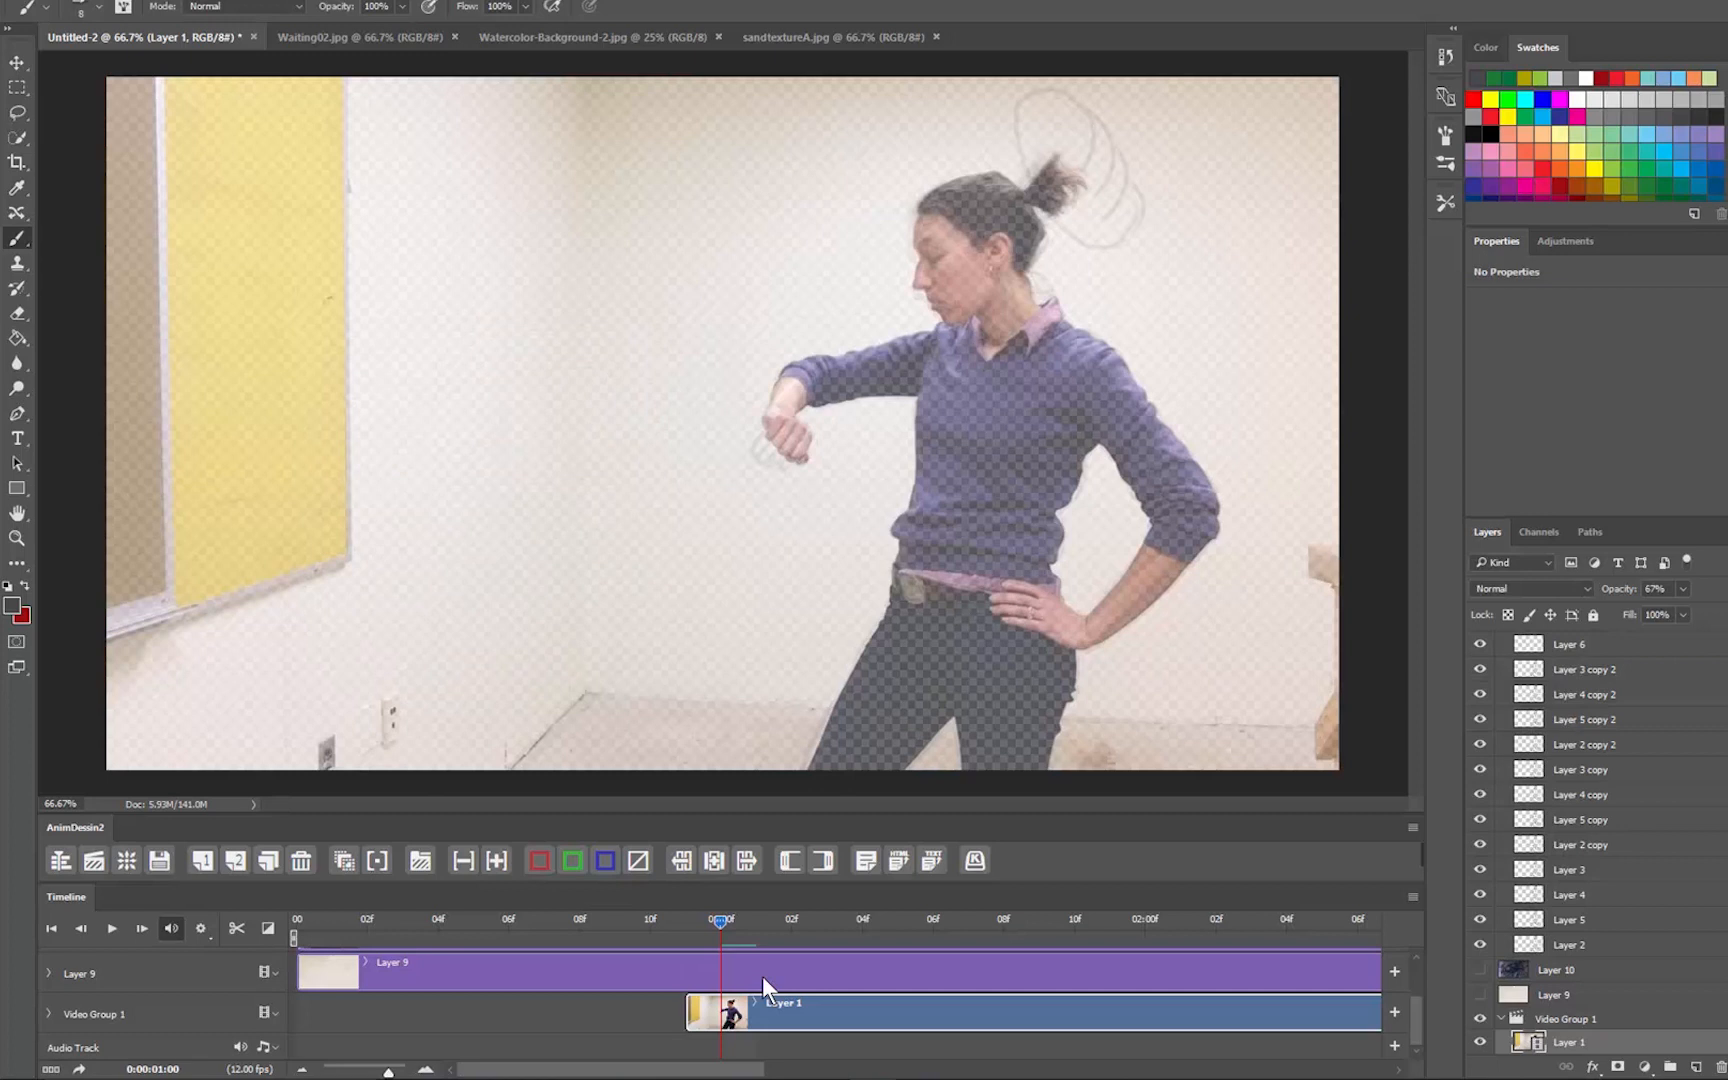
# Step: Trace the woman's hair, forearm and leg on the Layer 6 frame at 01:00f
pyautogui.moveTo(1025, 195)
pyautogui.mouseDown()
pyautogui.moveTo(1090, 100)
pyautogui.moveTo(1100, 240)
pyautogui.mouseUp()
pyautogui.moveTo(1188, 568); pyautogui.dragTo(1090, 647)
pyautogui.moveTo(893, 604); pyautogui.dragTo(810, 768)
# Step: Trace the woman's face, arms, torso, belt and legs on the Layer 7 frame at 01:01f
pyautogui.press('Right')
pyautogui.moveTo(910, 225)
pyautogui.mouseDown()
pyautogui.moveTo(1025, 280)
pyautogui.moveTo(990, 358)
pyautogui.mouseUp()
pyautogui.moveTo(808, 420); pyautogui.dragTo(762, 458)
pyautogui.moveTo(932, 333); pyautogui.dragTo(785, 375)
pyautogui.moveTo(917, 390); pyautogui.dragTo(898, 568)
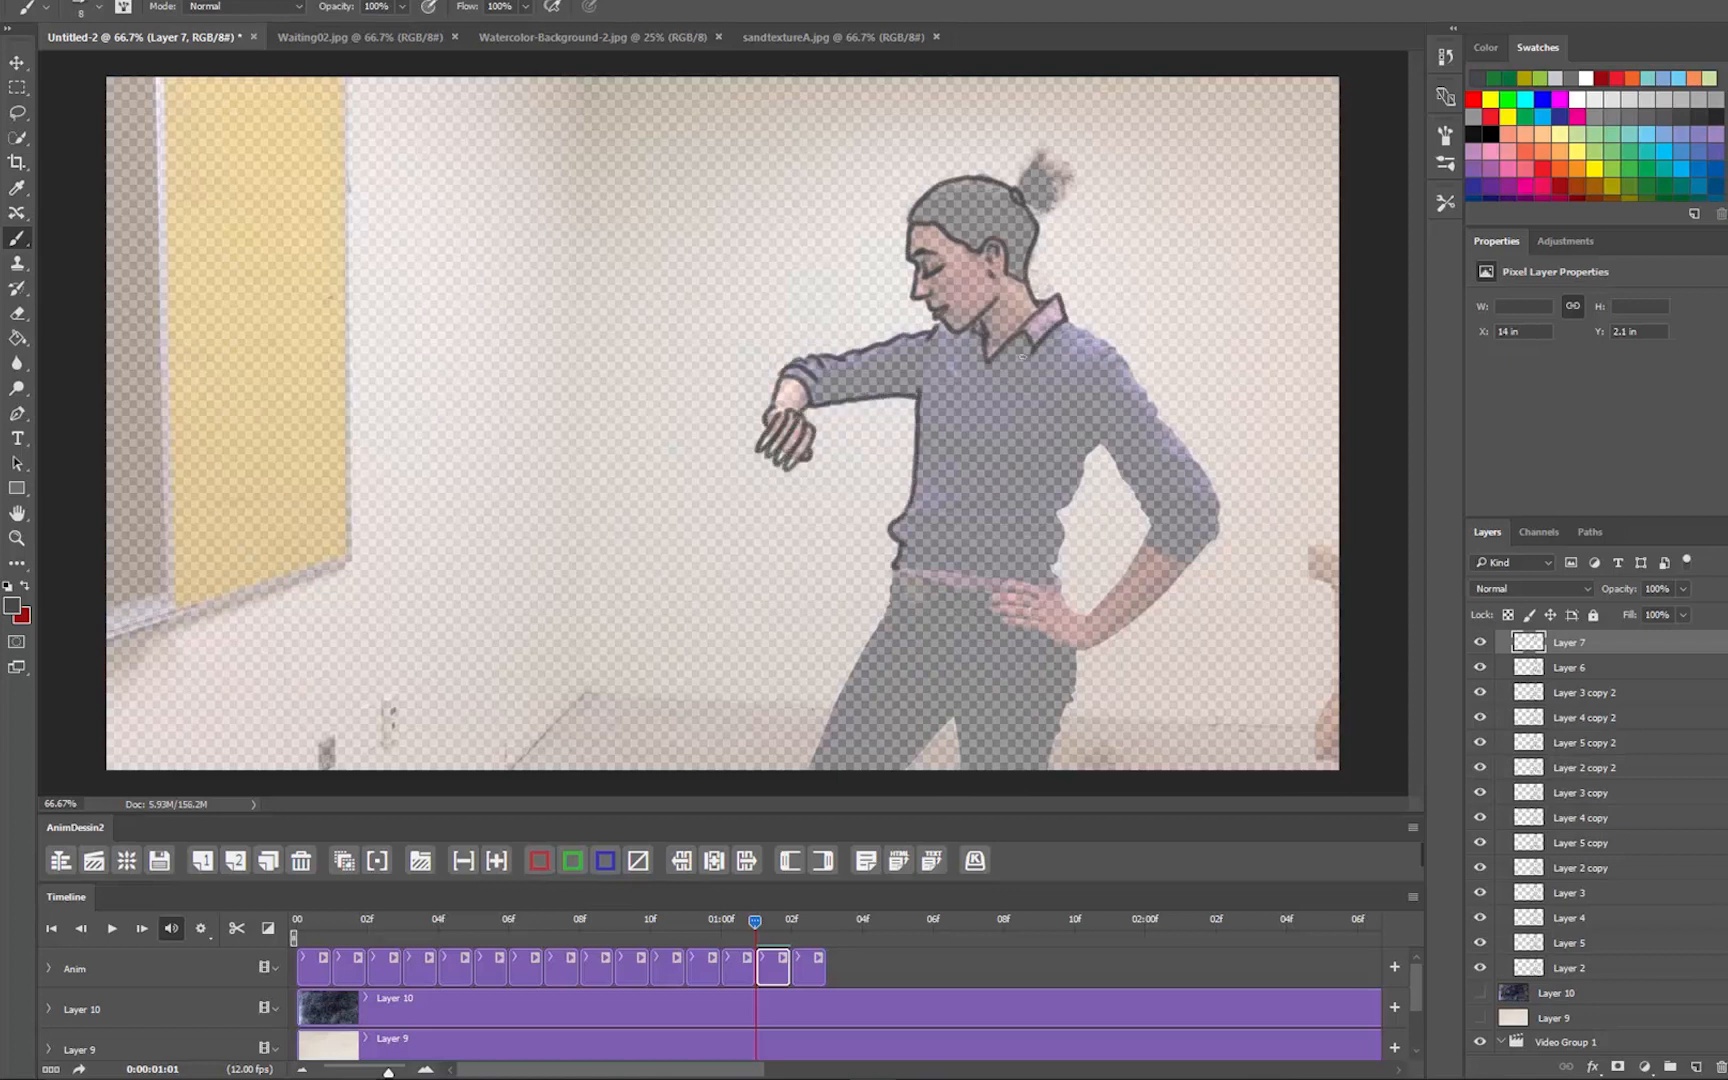
pyautogui.moveTo(1075, 325); pyautogui.dragTo(1060, 595)
pyautogui.moveTo(895, 580); pyautogui.dragTo(810, 768)
pyautogui.moveTo(1050, 570); pyautogui.dragTo(1180, 768)
pyautogui.moveTo(890, 575); pyautogui.dragTo(1045, 630)
# Step: Toggle onion skinning and trace the woman's head, arms, sweater, belt and legs on the Layer 8 frame
pyautogui.click(344, 860)
pyautogui.moveTo(810, 372); pyautogui.dragTo(765, 455)
pyautogui.moveTo(940, 330); pyautogui.dragTo(785, 378)
pyautogui.moveTo(920, 395); pyautogui.dragTo(895, 572)
pyautogui.moveTo(905, 305); pyautogui.dragTo(975, 230)
pyautogui.moveTo(905, 215); pyautogui.dragTo(1035, 280)
pyautogui.moveTo(925, 308); pyautogui.dragTo(990, 345)
pyautogui.moveTo(980, 345)
pyautogui.mouseDown()
pyautogui.moveTo(1093, 334)
pyautogui.moveTo(1215, 530)
pyautogui.mouseUp()
pyautogui.moveTo(1140, 455); pyautogui.dragTo(1060, 615)
pyautogui.moveTo(1180, 570); pyautogui.dragTo(1082, 650)
pyautogui.moveTo(898, 572); pyautogui.dragTo(1050, 600)
pyautogui.moveTo(895, 578); pyautogui.dragTo(815, 768)
# Step: Toggle onion skinning and trace the woman's collar, arms, torso and legs on the Layer 11 frame at 01:03f
pyautogui.press('Left')
pyautogui.press('Left')
pyautogui.click(782, 917)
pyautogui.click(344, 860)
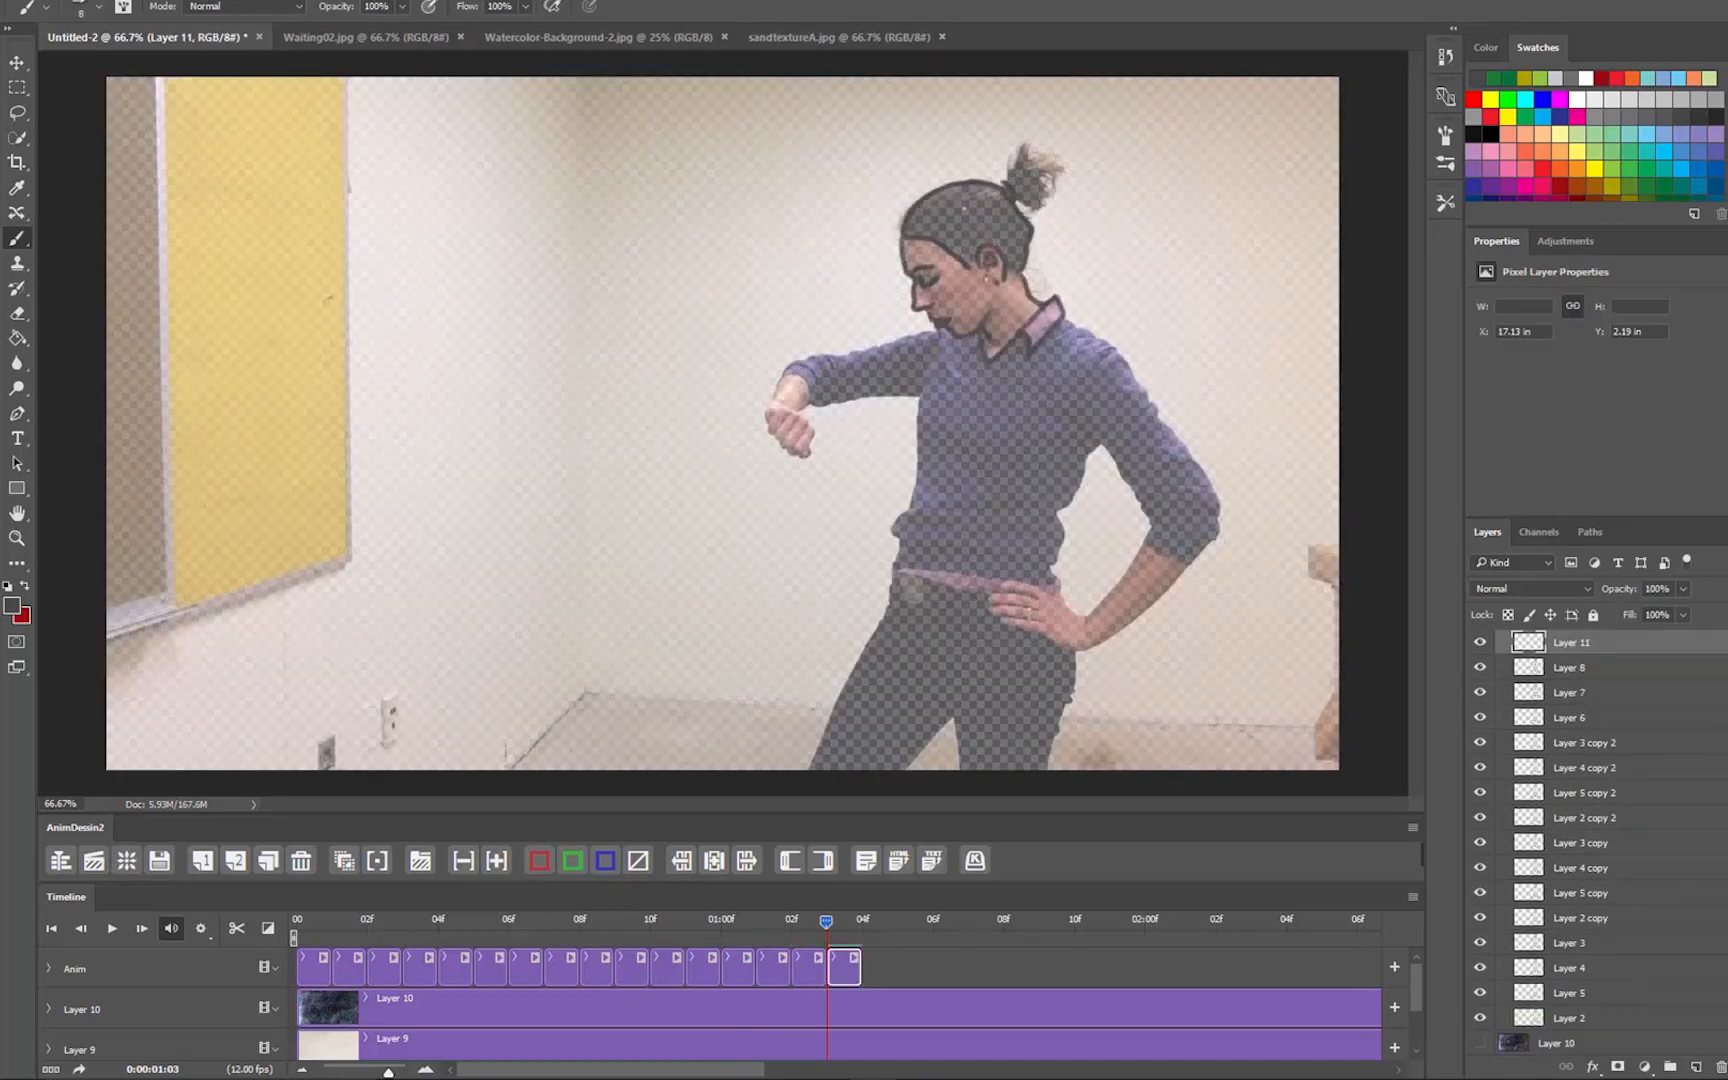
pyautogui.moveTo(1043, 307); pyautogui.dragTo(1020, 332)
pyautogui.moveTo(810, 375); pyautogui.dragTo(762, 455)
pyautogui.moveTo(940, 330); pyautogui.dragTo(778, 380)
pyautogui.moveTo(925, 385); pyautogui.dragTo(895, 570)
pyautogui.moveTo(1060, 320)
pyautogui.mouseDown()
pyautogui.moveTo(1215, 530)
pyautogui.moveTo(1055, 620)
pyautogui.mouseUp()
pyautogui.moveTo(895, 570)
pyautogui.mouseDown()
pyautogui.moveTo(1060, 600)
pyautogui.moveTo(815, 768)
pyautogui.mouseUp()
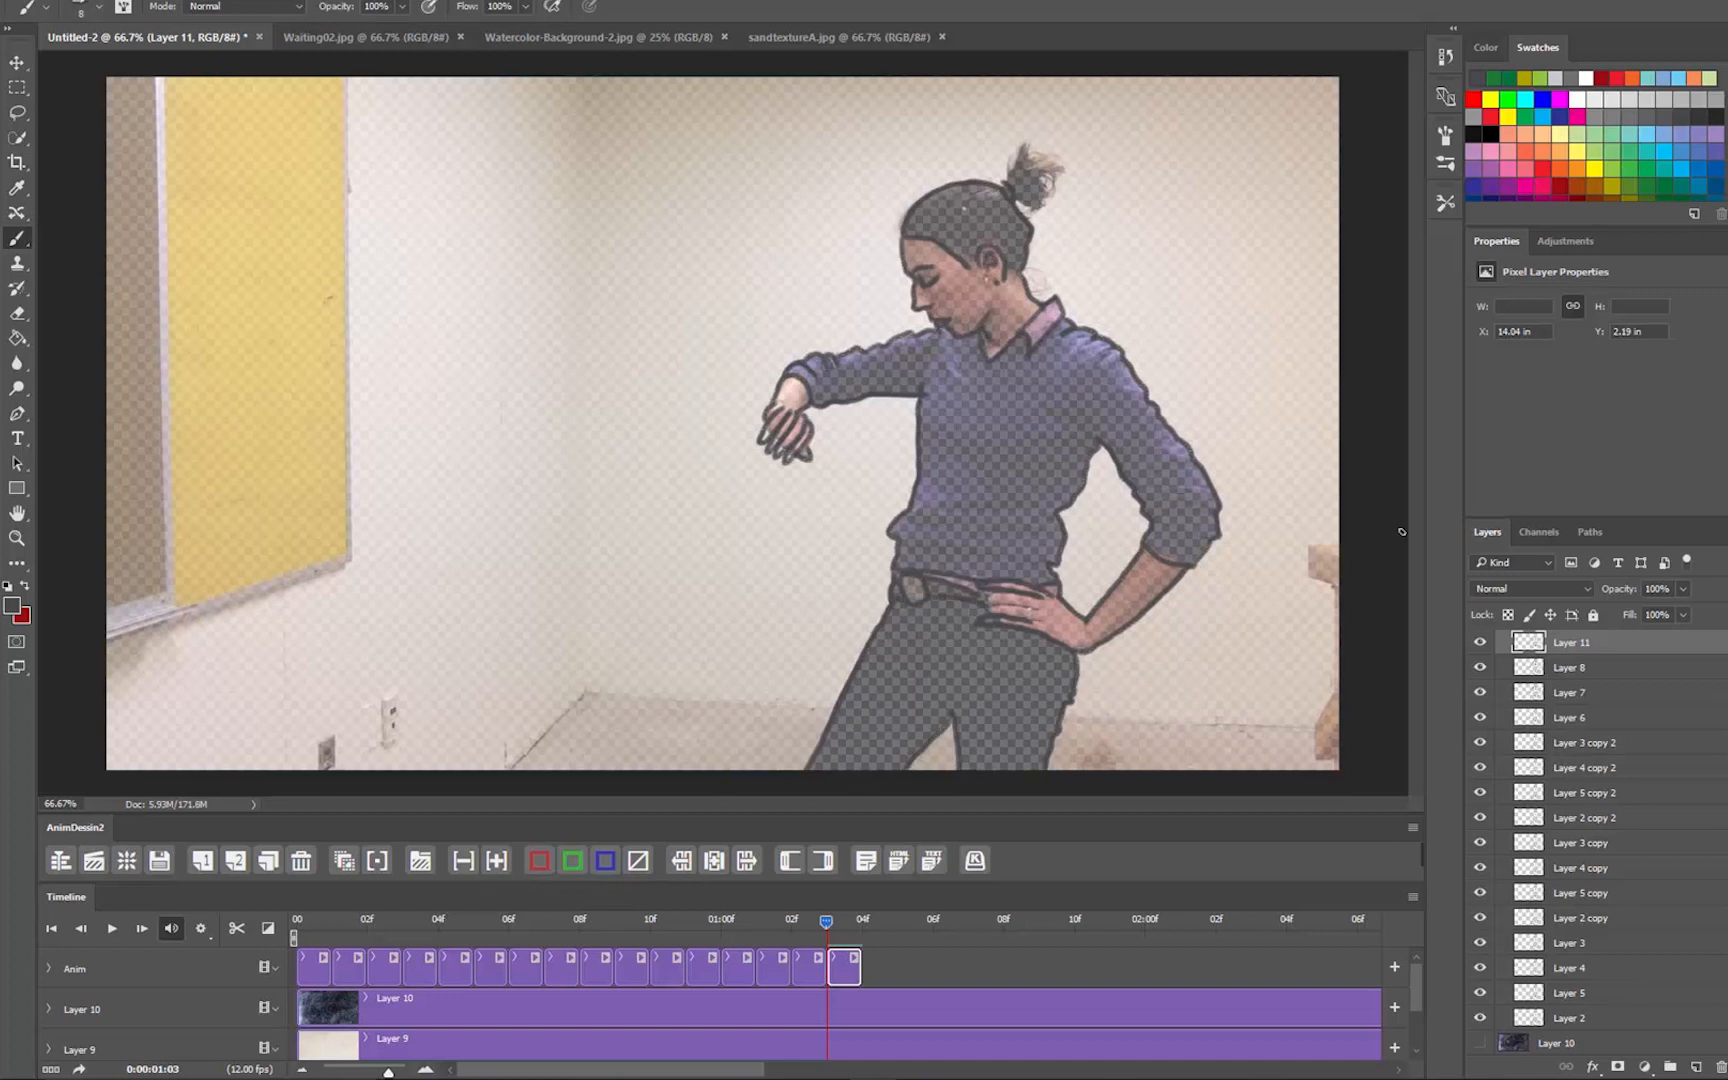
# Step: Play back the extended animation and review its tracks in the timeline and its frame layers
pyautogui.press('space')
pyautogui.click(310, 921)
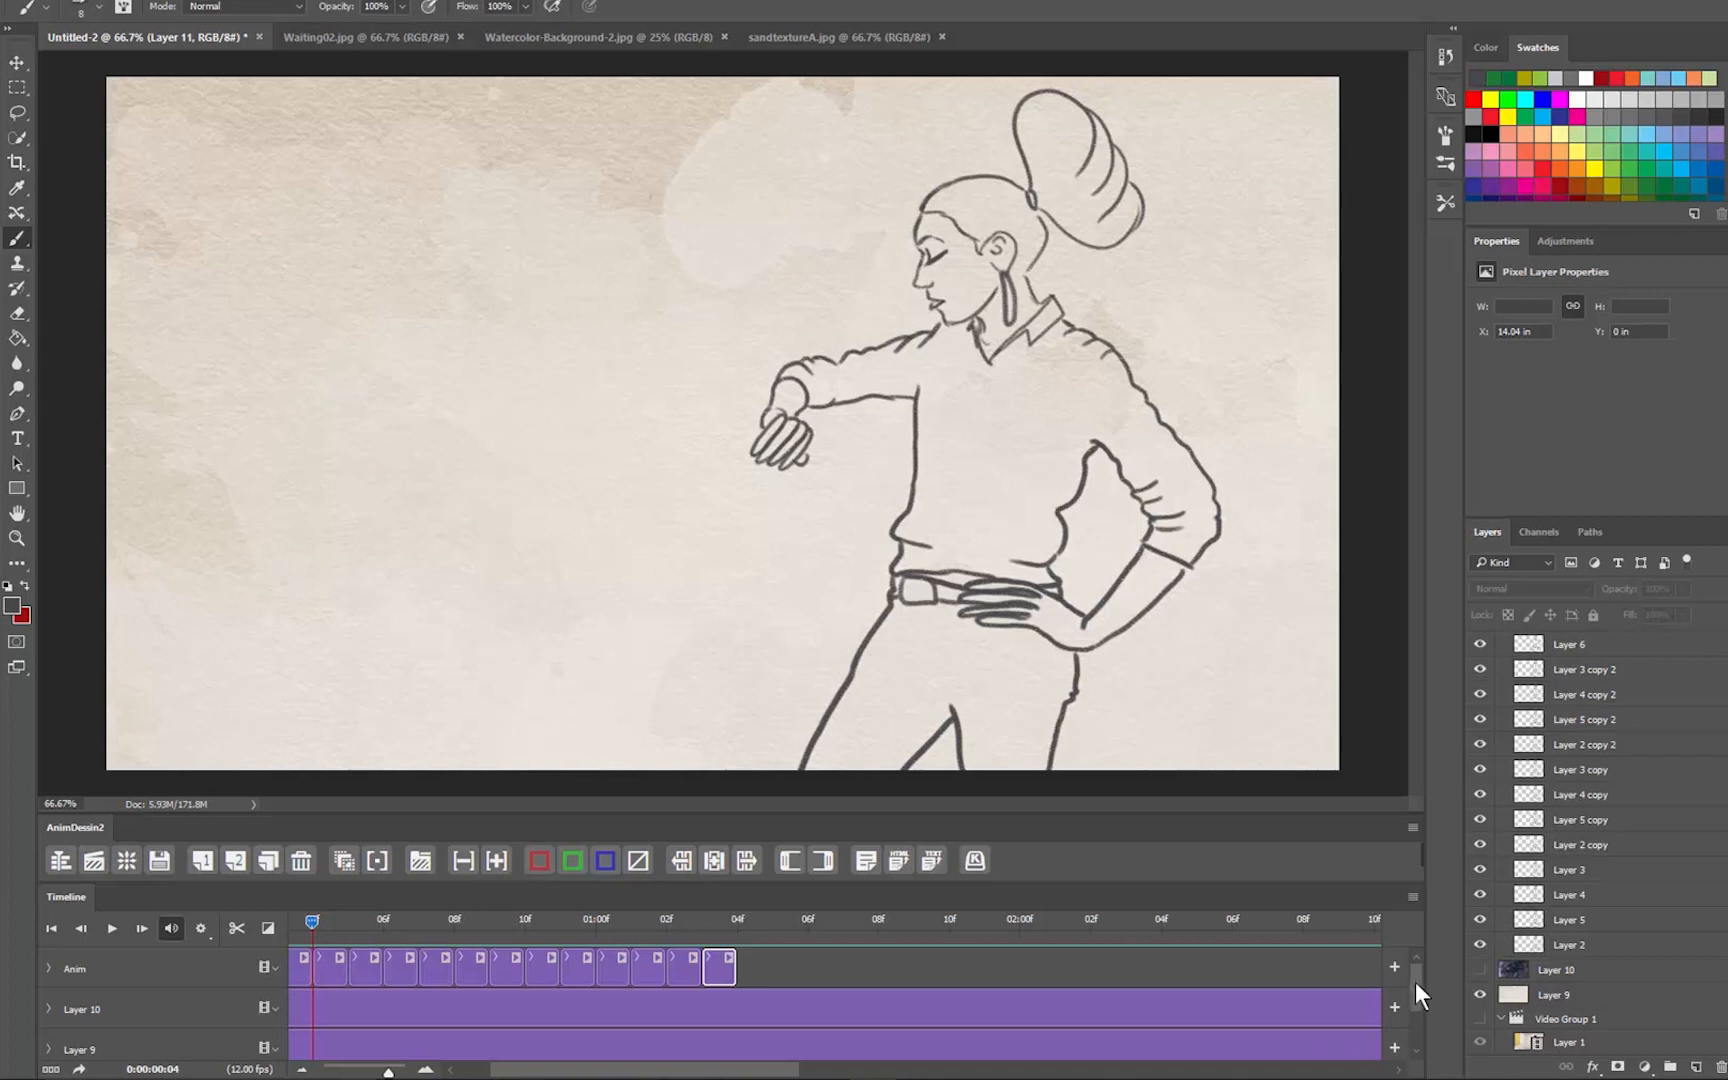
pyautogui.moveTo(1413, 987); pyautogui.dragTo(1412, 1031)
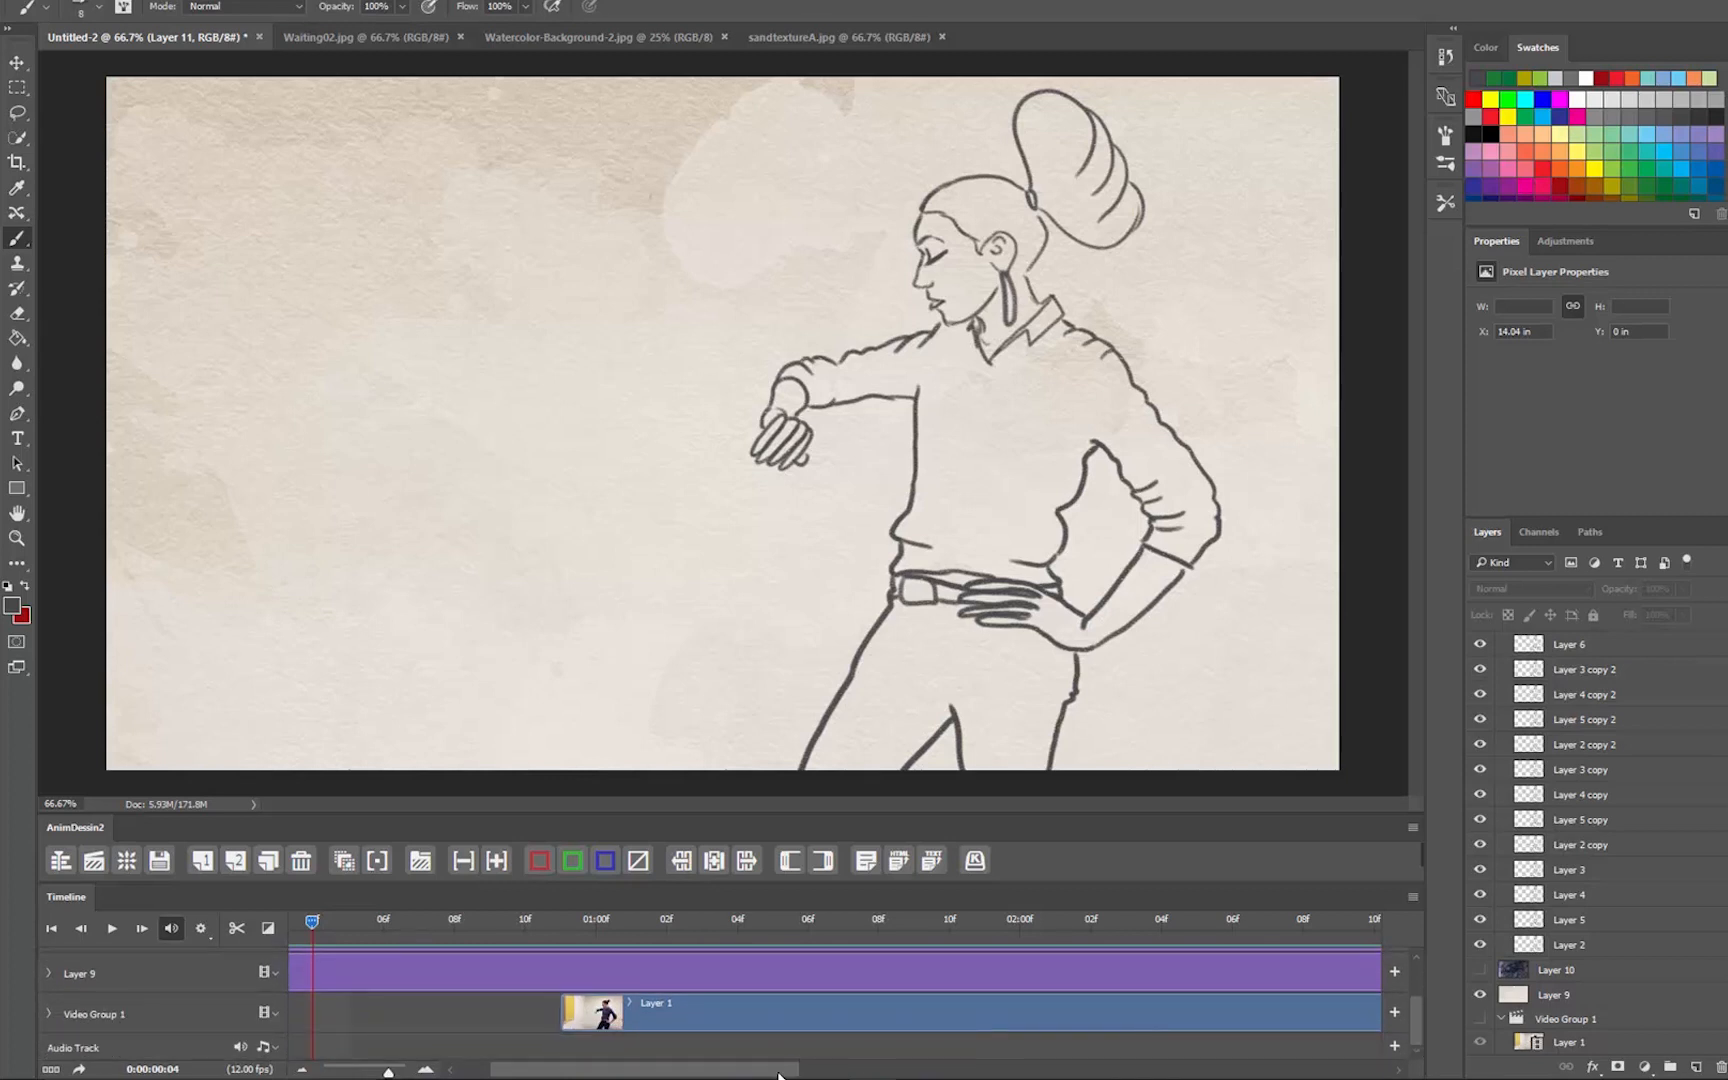
pyautogui.moveTo(779, 1075)
pyautogui.mouseDown()
pyautogui.moveTo(825, 1075)
pyautogui.moveTo(746, 1075)
pyautogui.mouseUp()
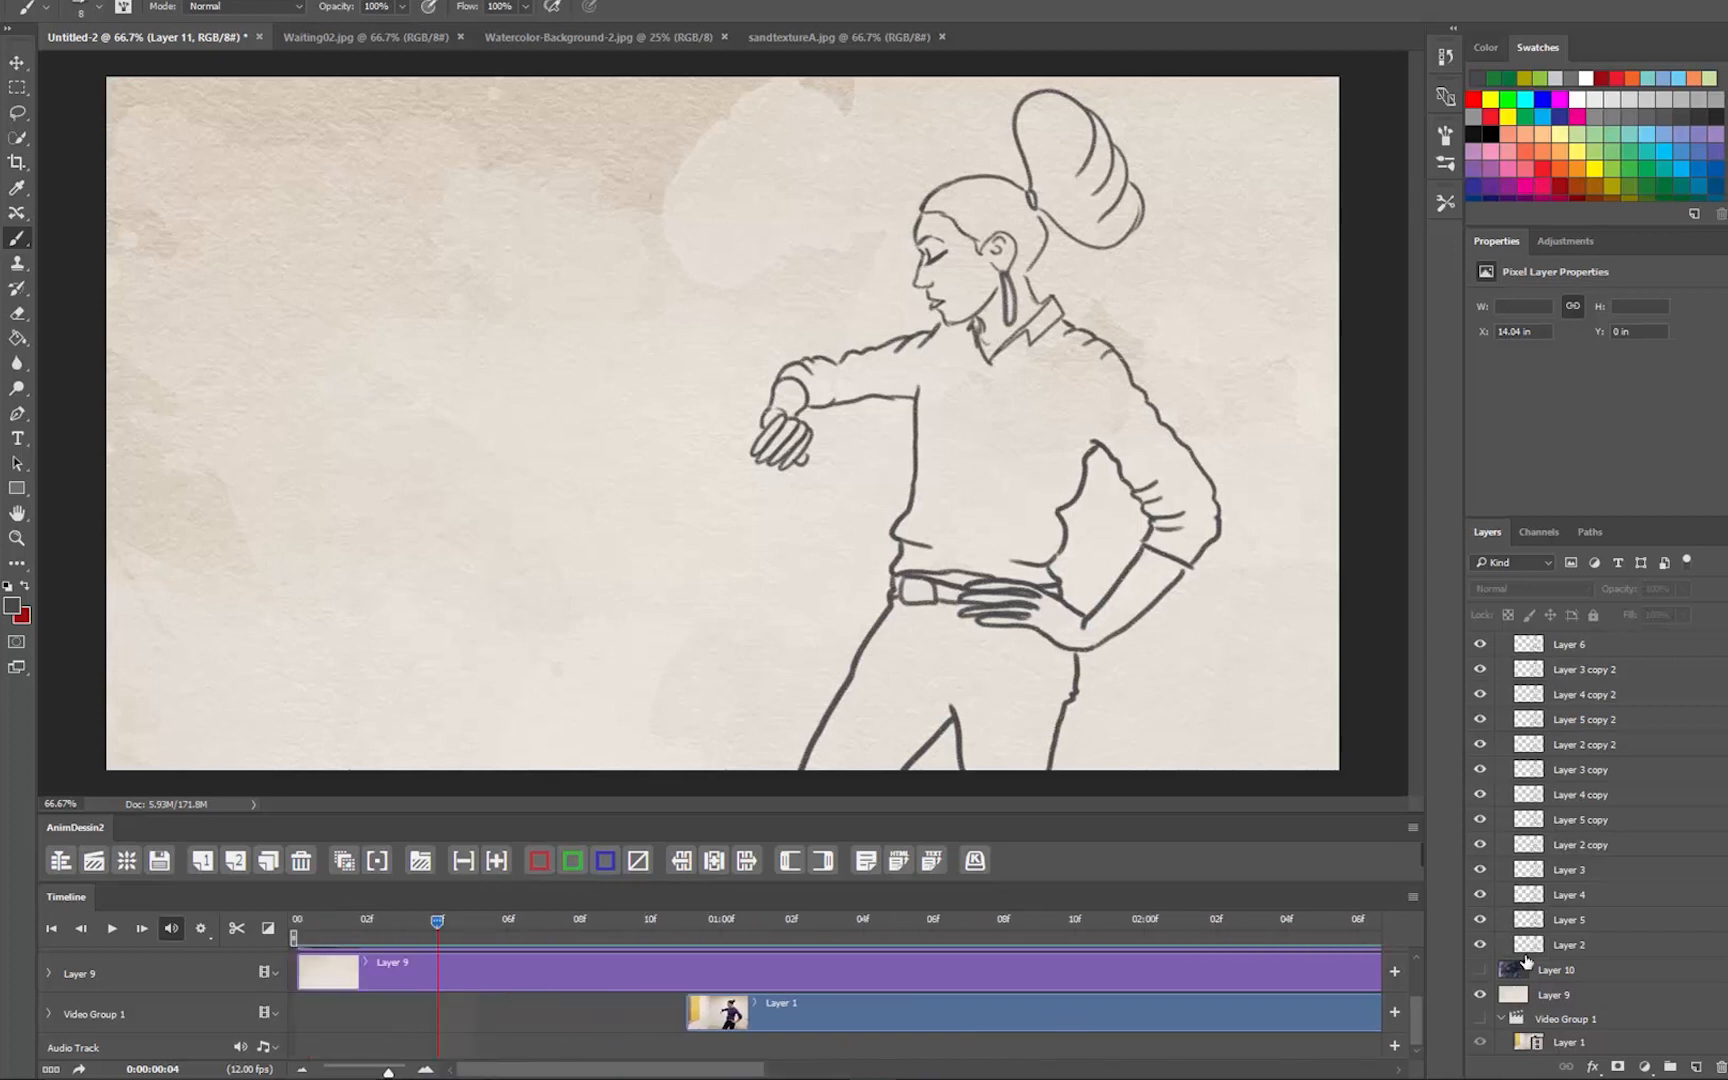
pyautogui.scroll(1, 1543, 803)
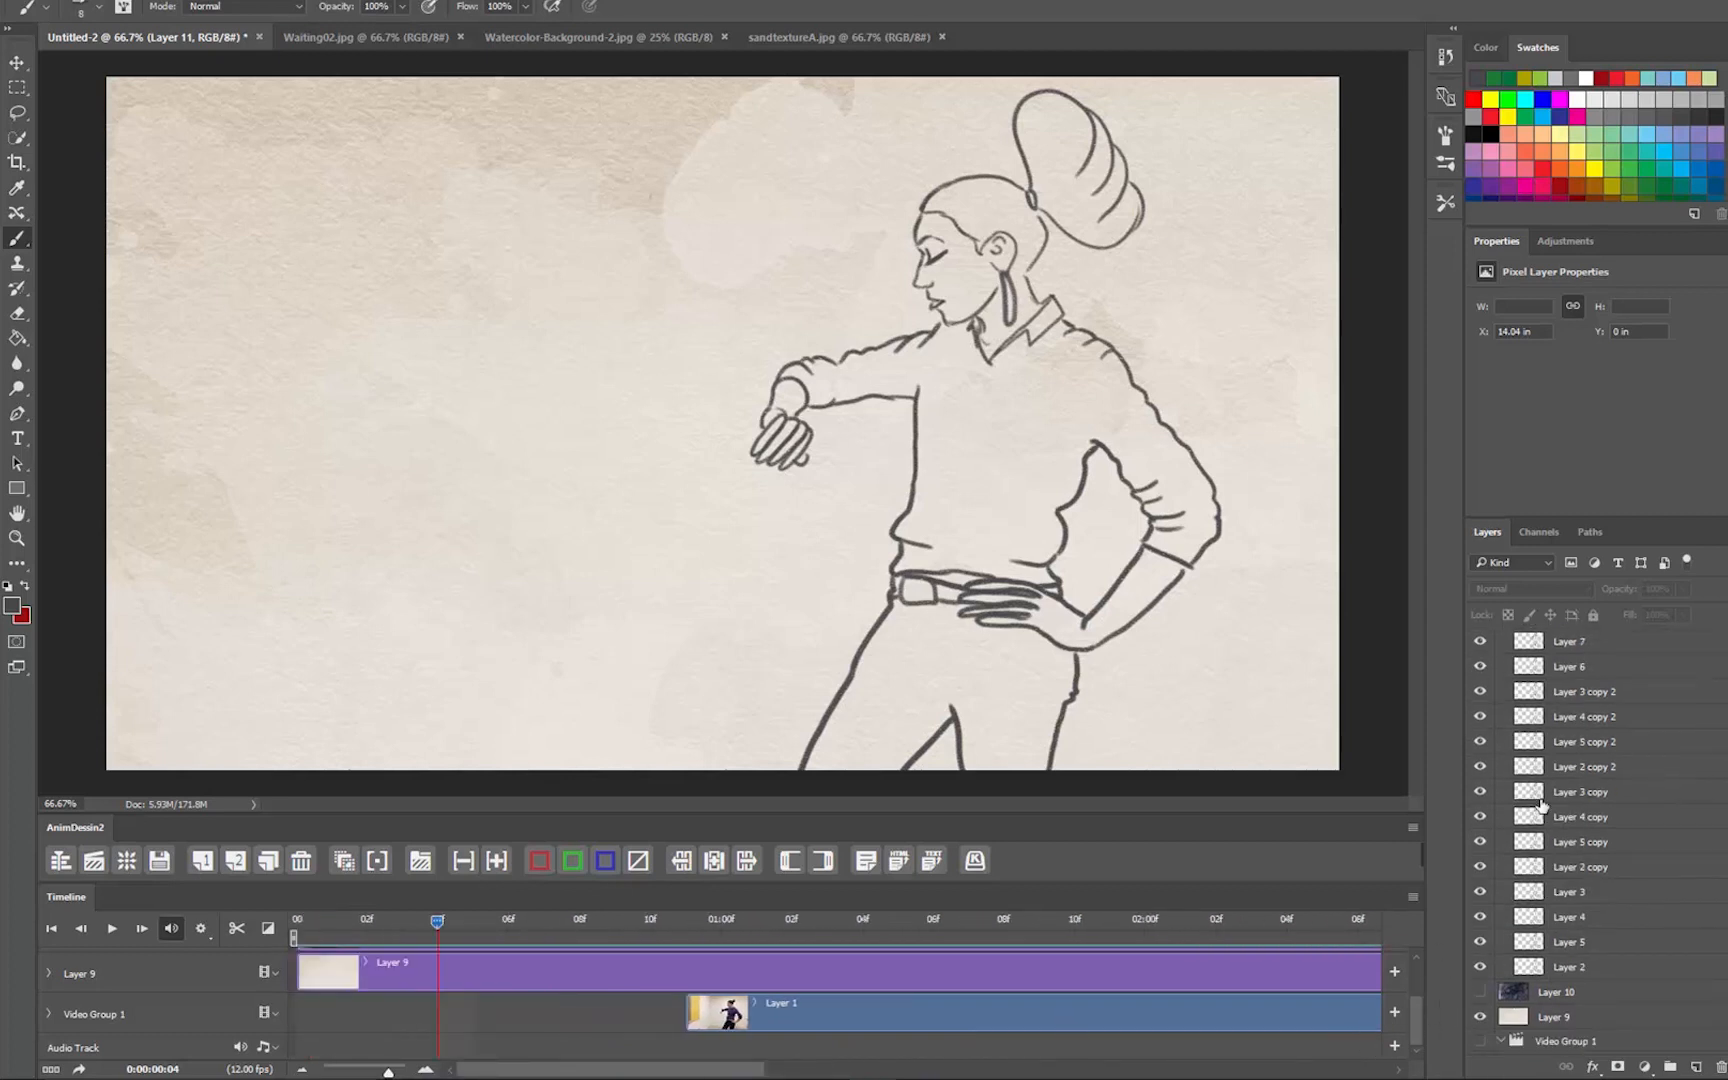
pyautogui.scroll(3, 1543, 803)
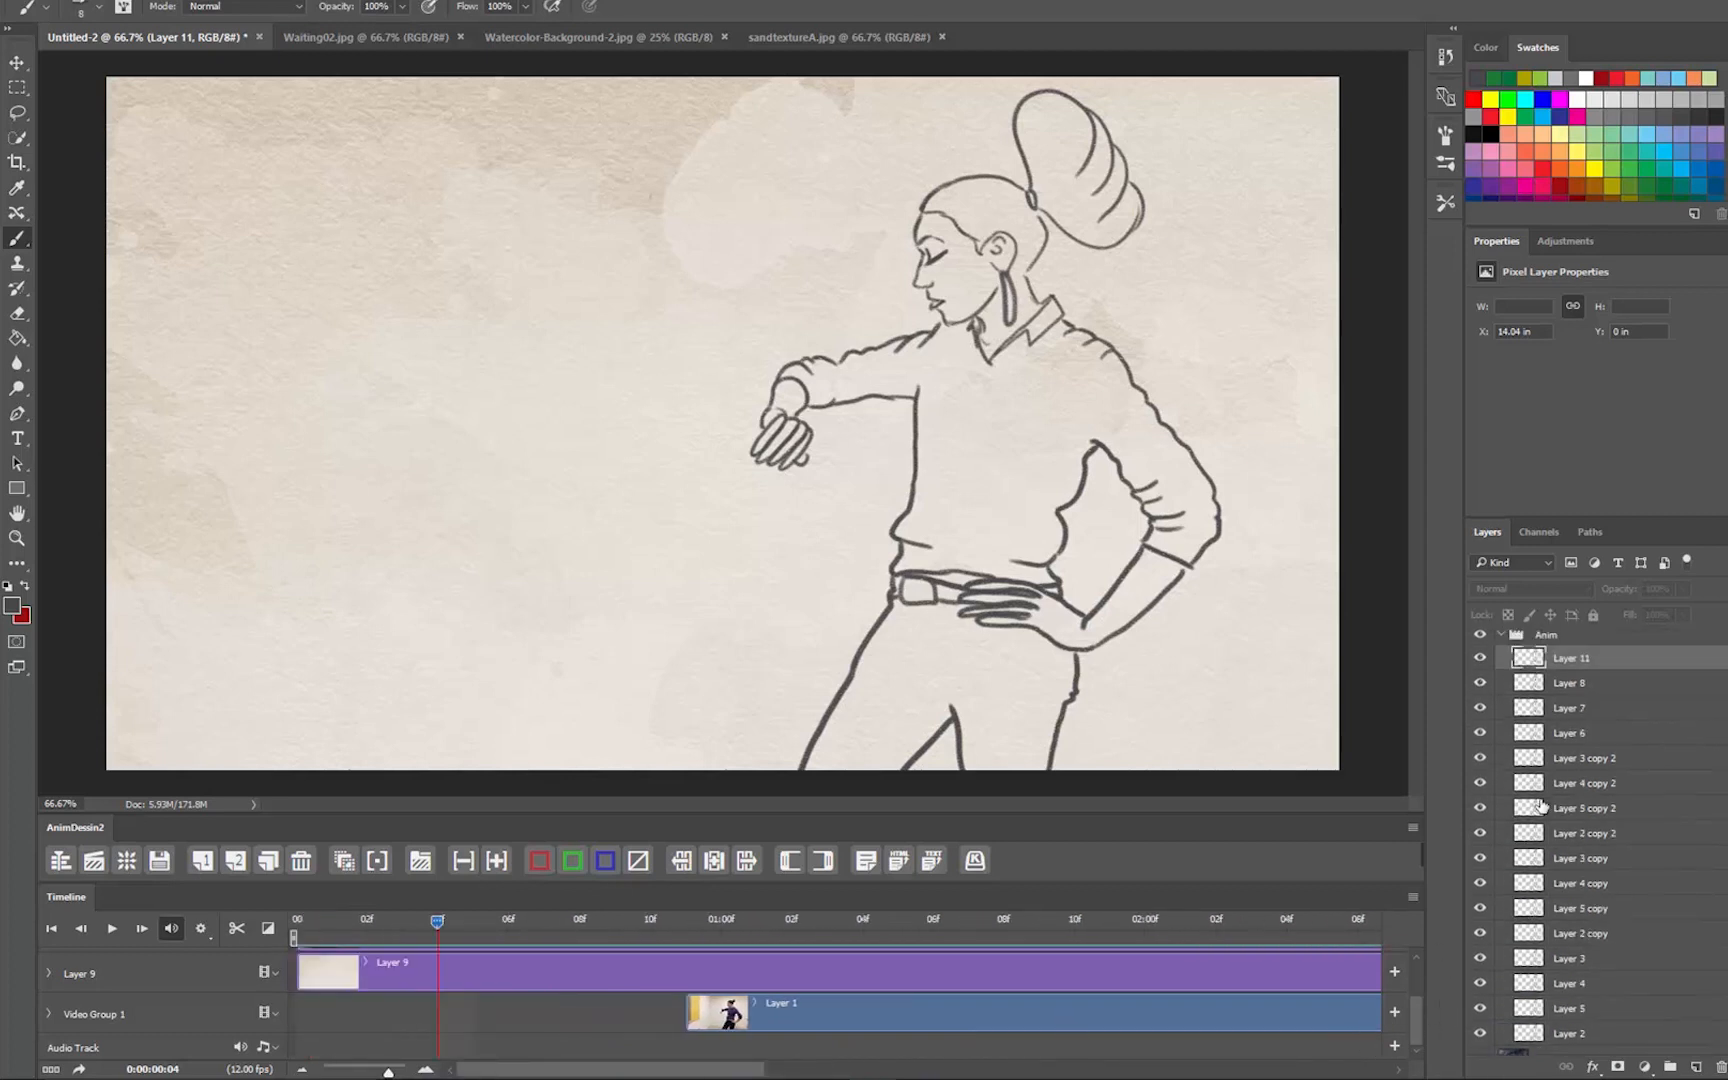
# Step: Collapse the Anim group, create a new animation video group at the first frame and rename it color
pyautogui.click(1503, 642)
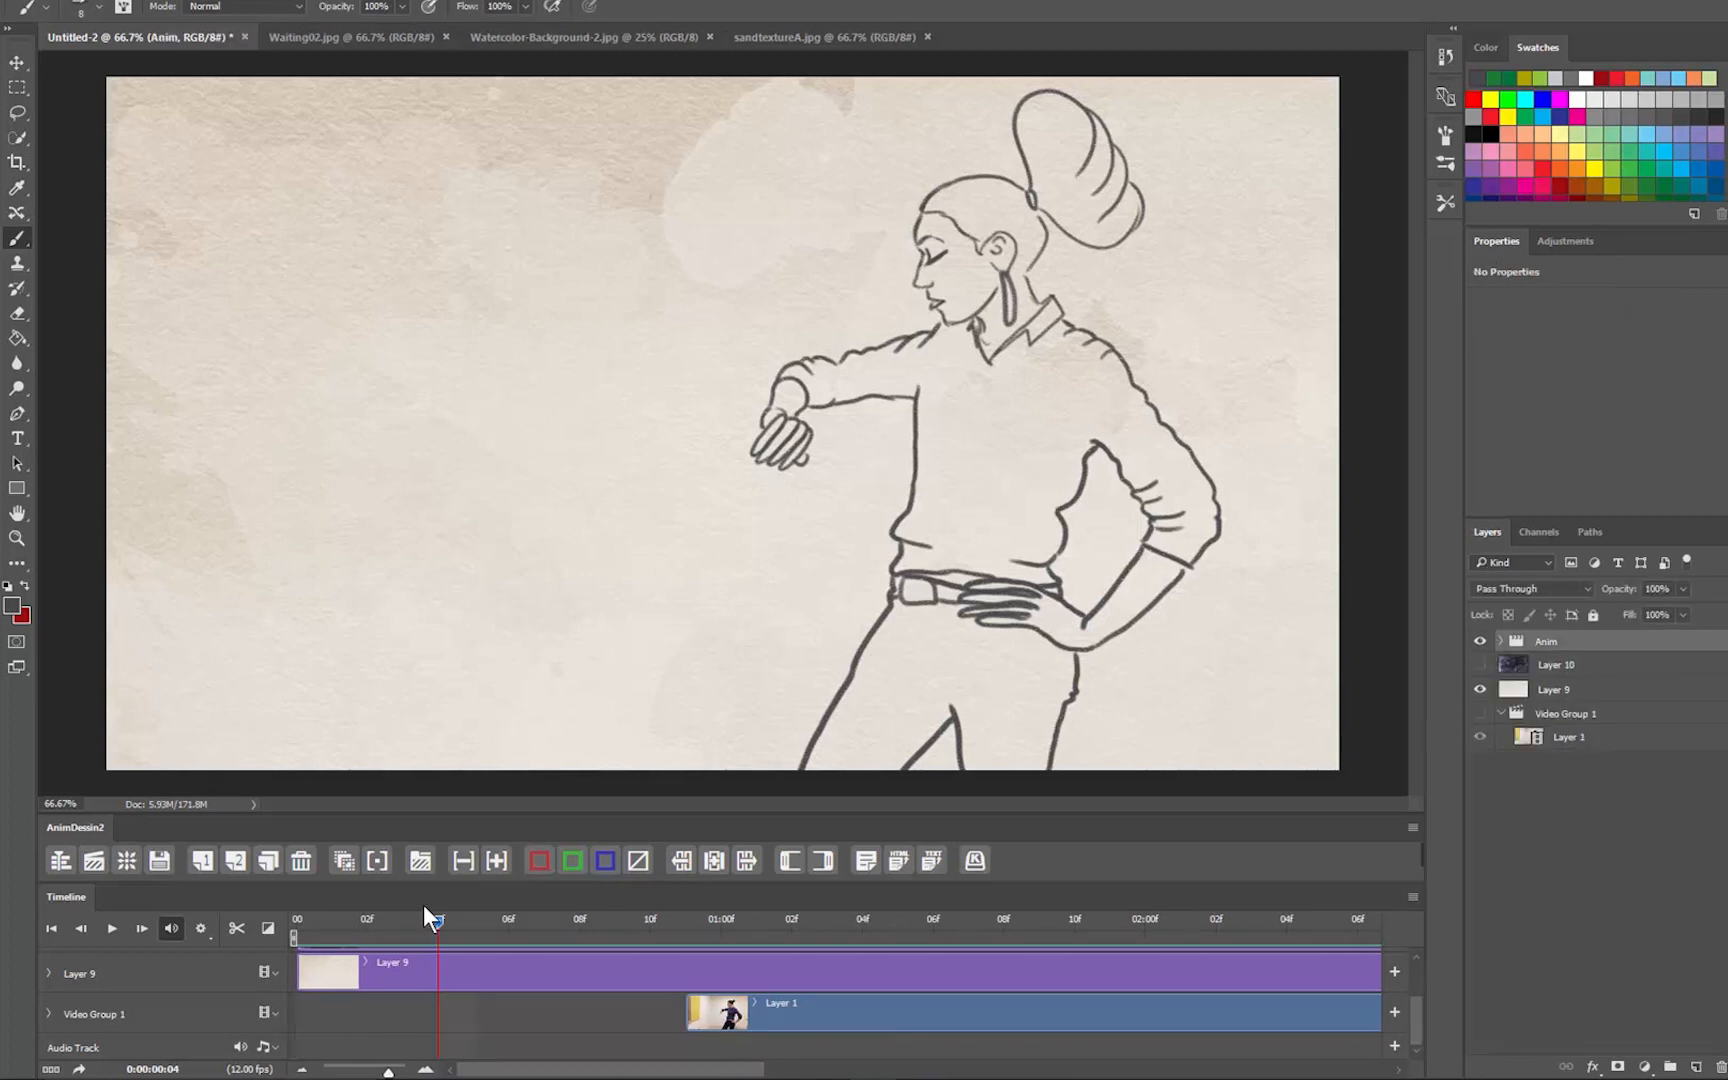
pyautogui.moveTo(431, 919); pyautogui.dragTo(271, 927)
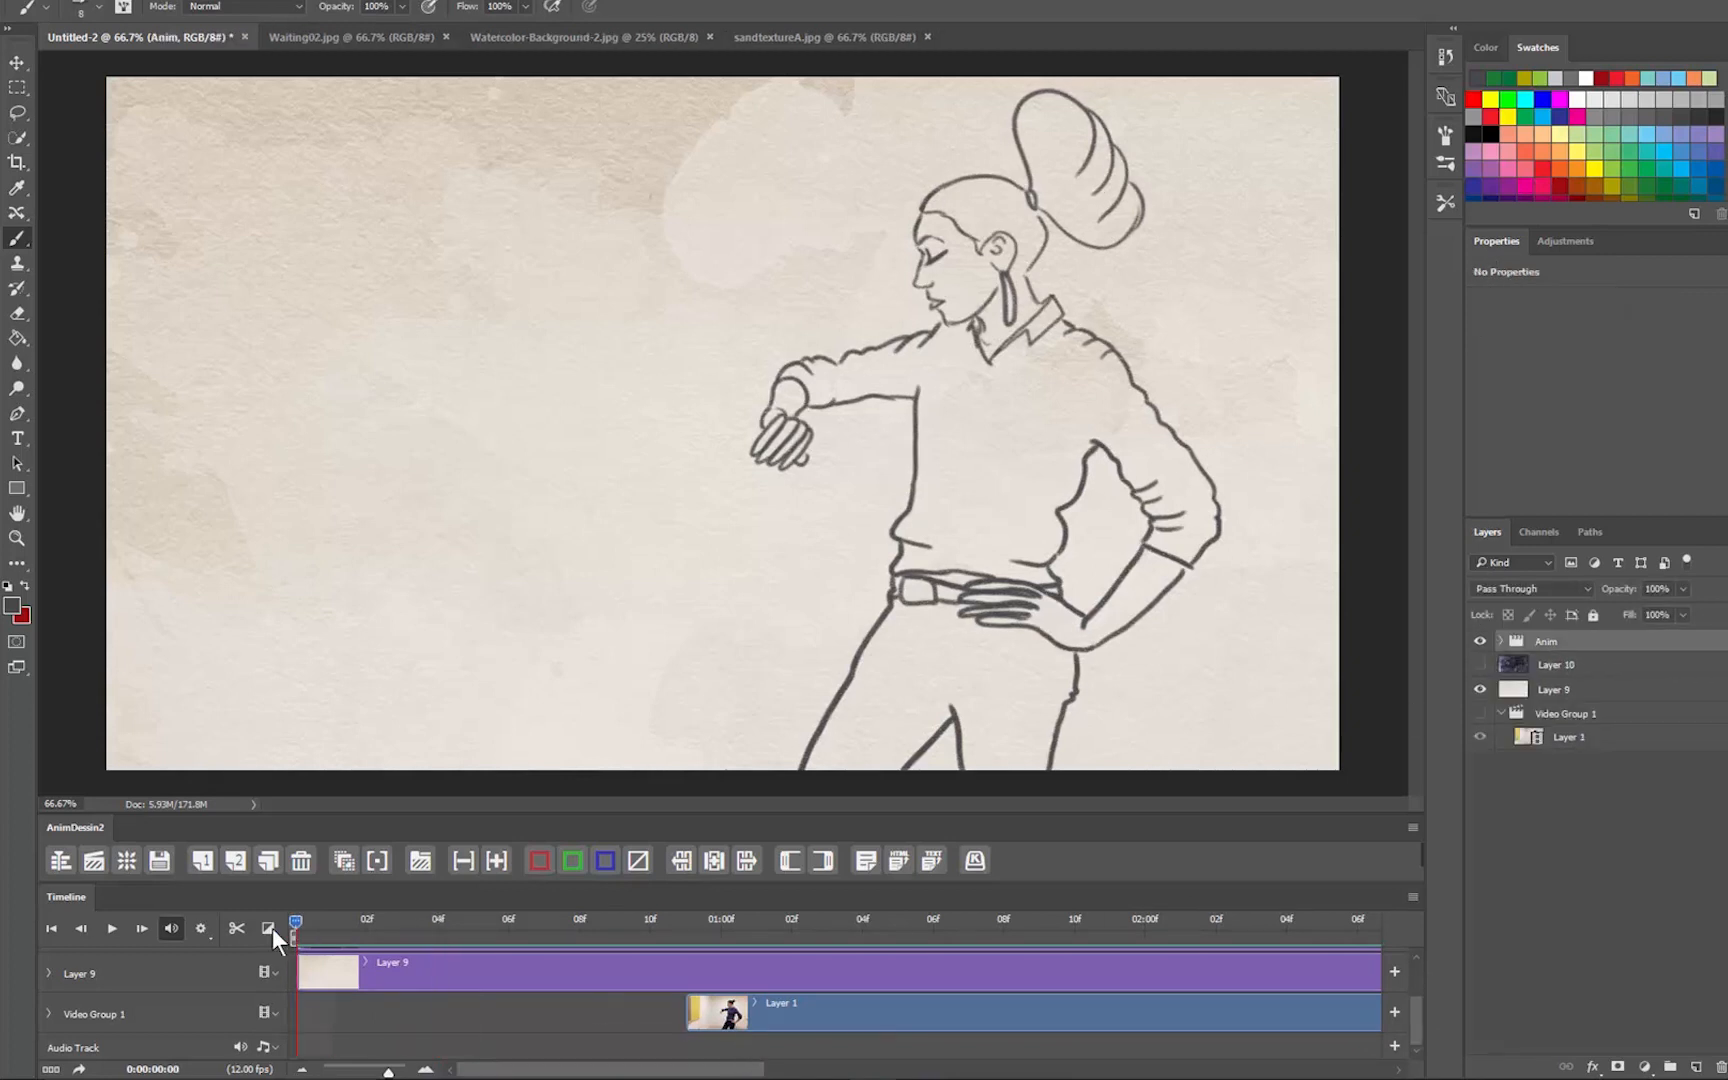
pyautogui.click(421, 862)
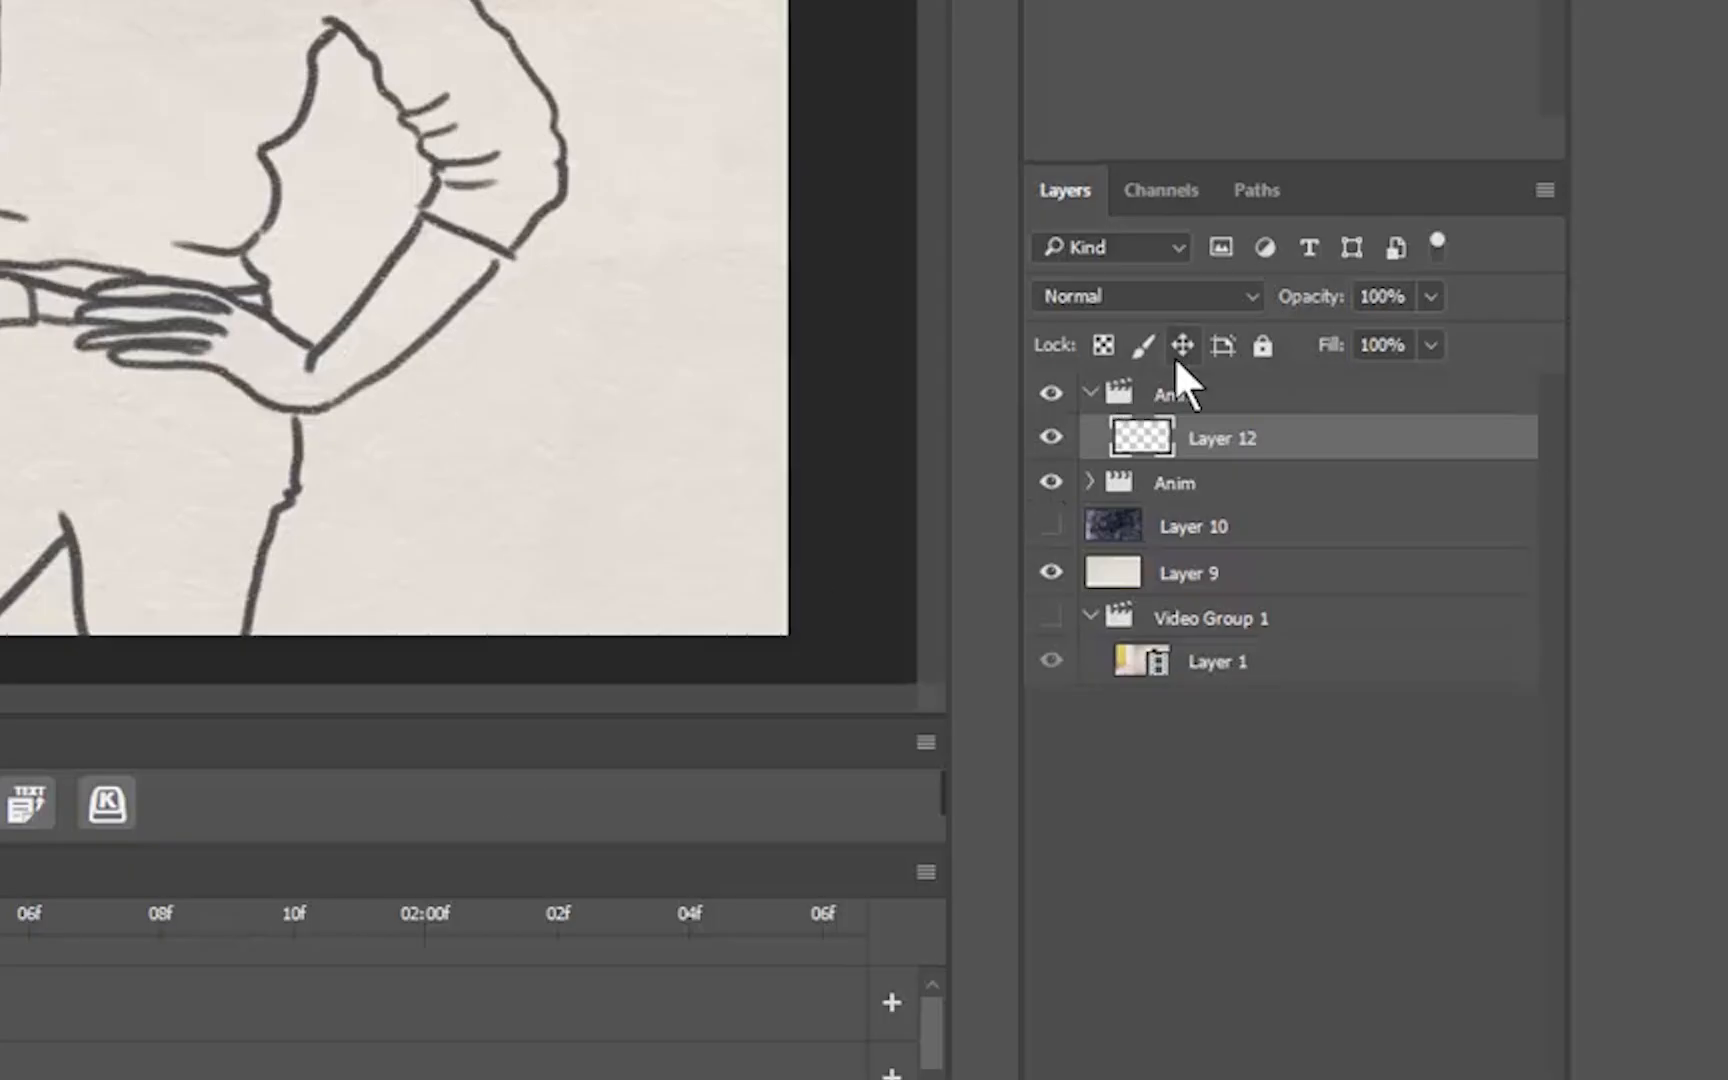
pyautogui.click(1176, 398)
pyautogui.doubleClick(1176, 396)
pyautogui.write('color')
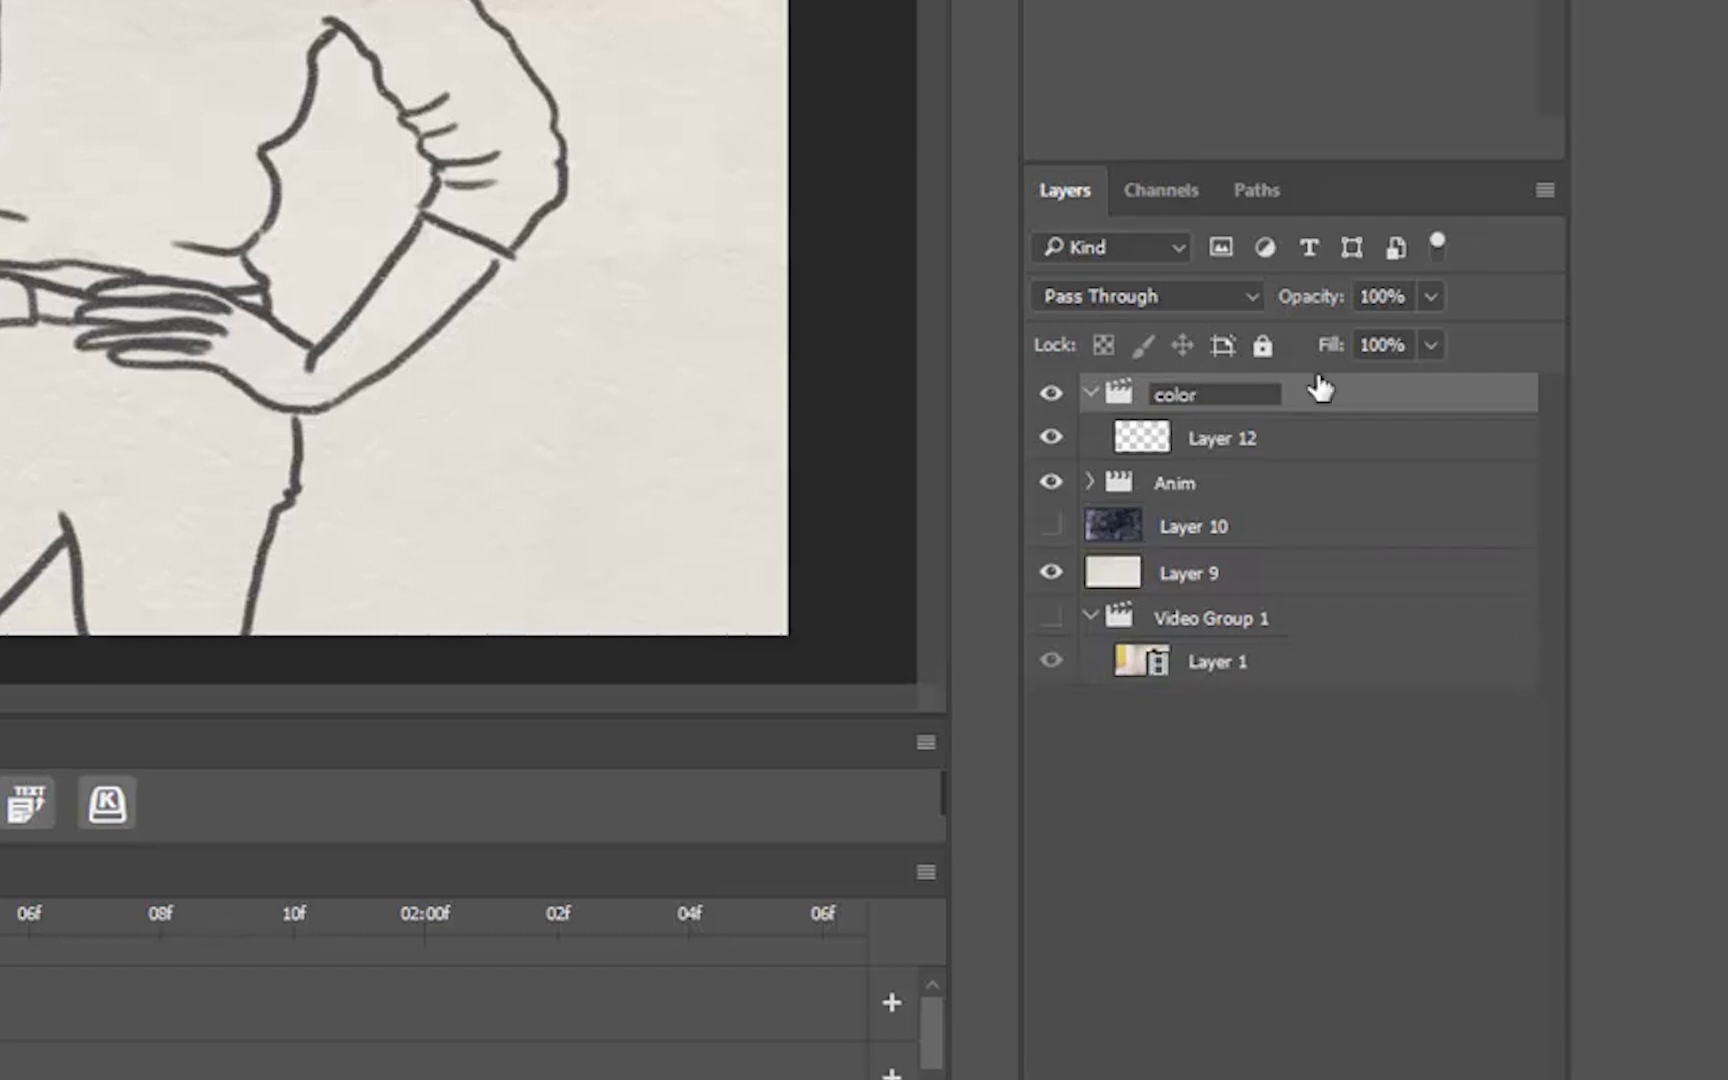
pyautogui.press('Return')
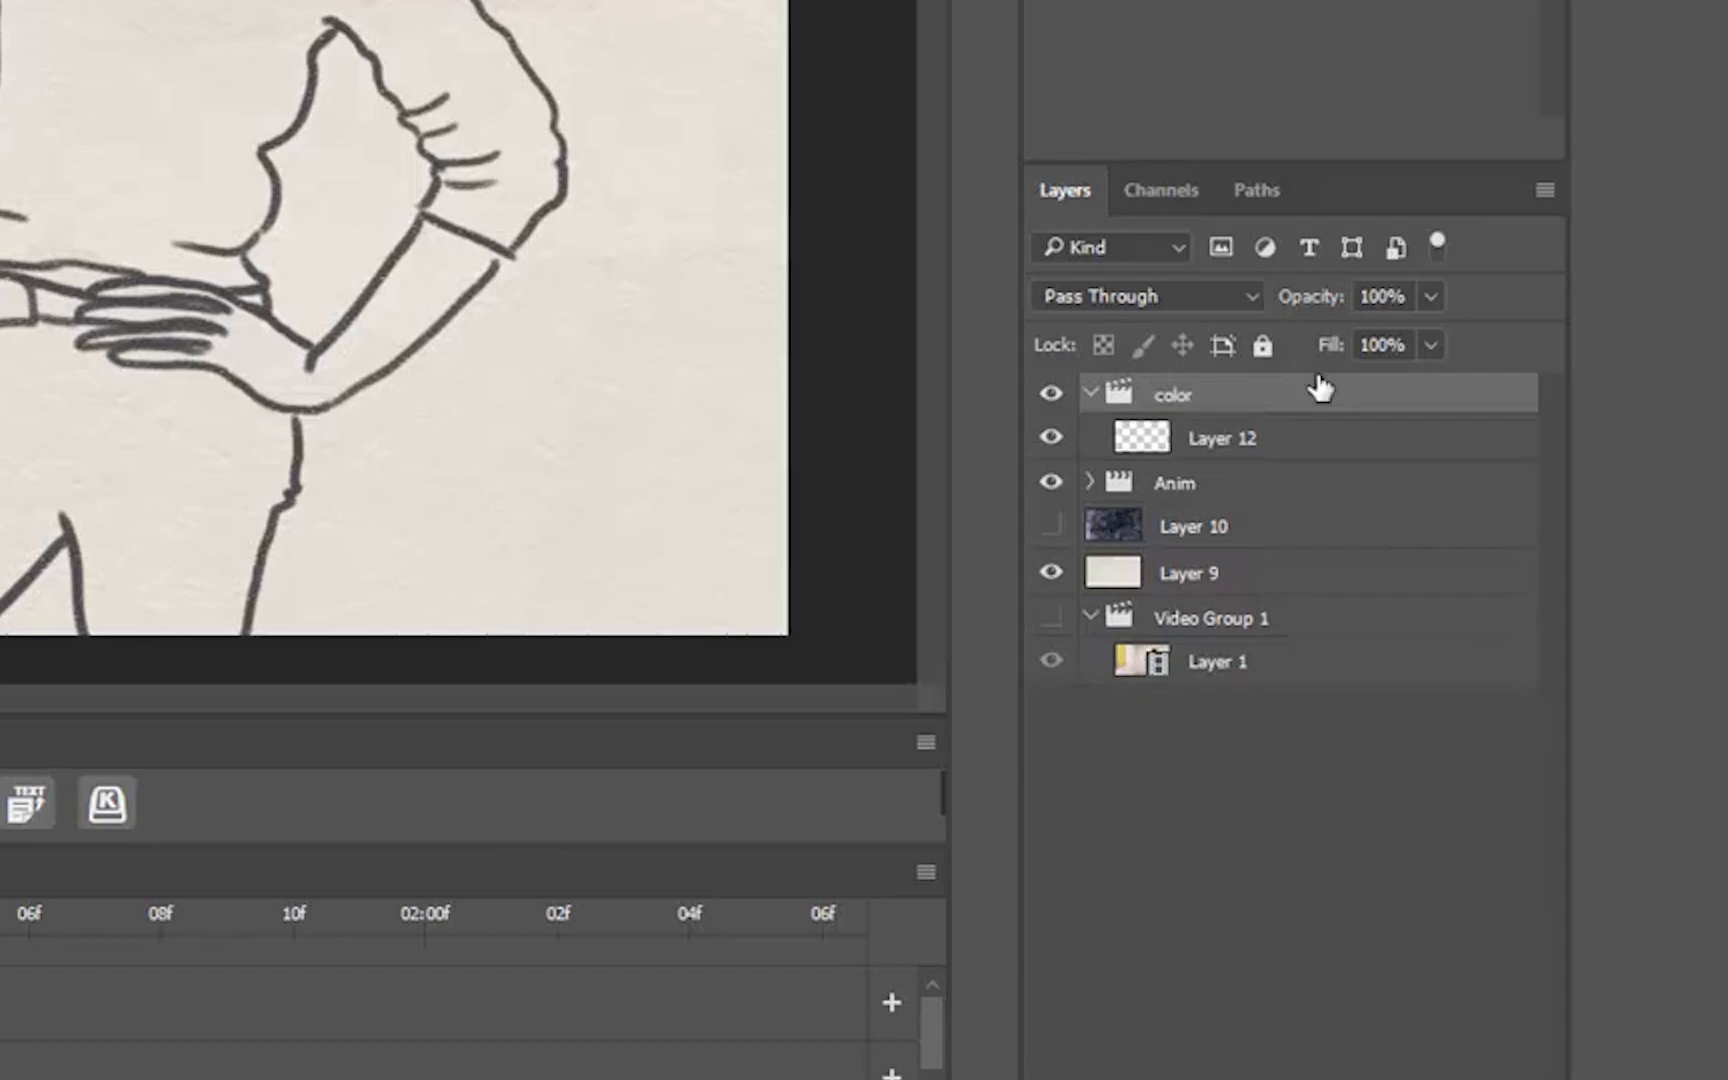
# Step: Place the color group beneath the Anim group and rename the Anim group line
pyautogui.moveTo(1117, 396); pyautogui.dragTo(1147, 494)
pyautogui.doubleClick(1175, 394)
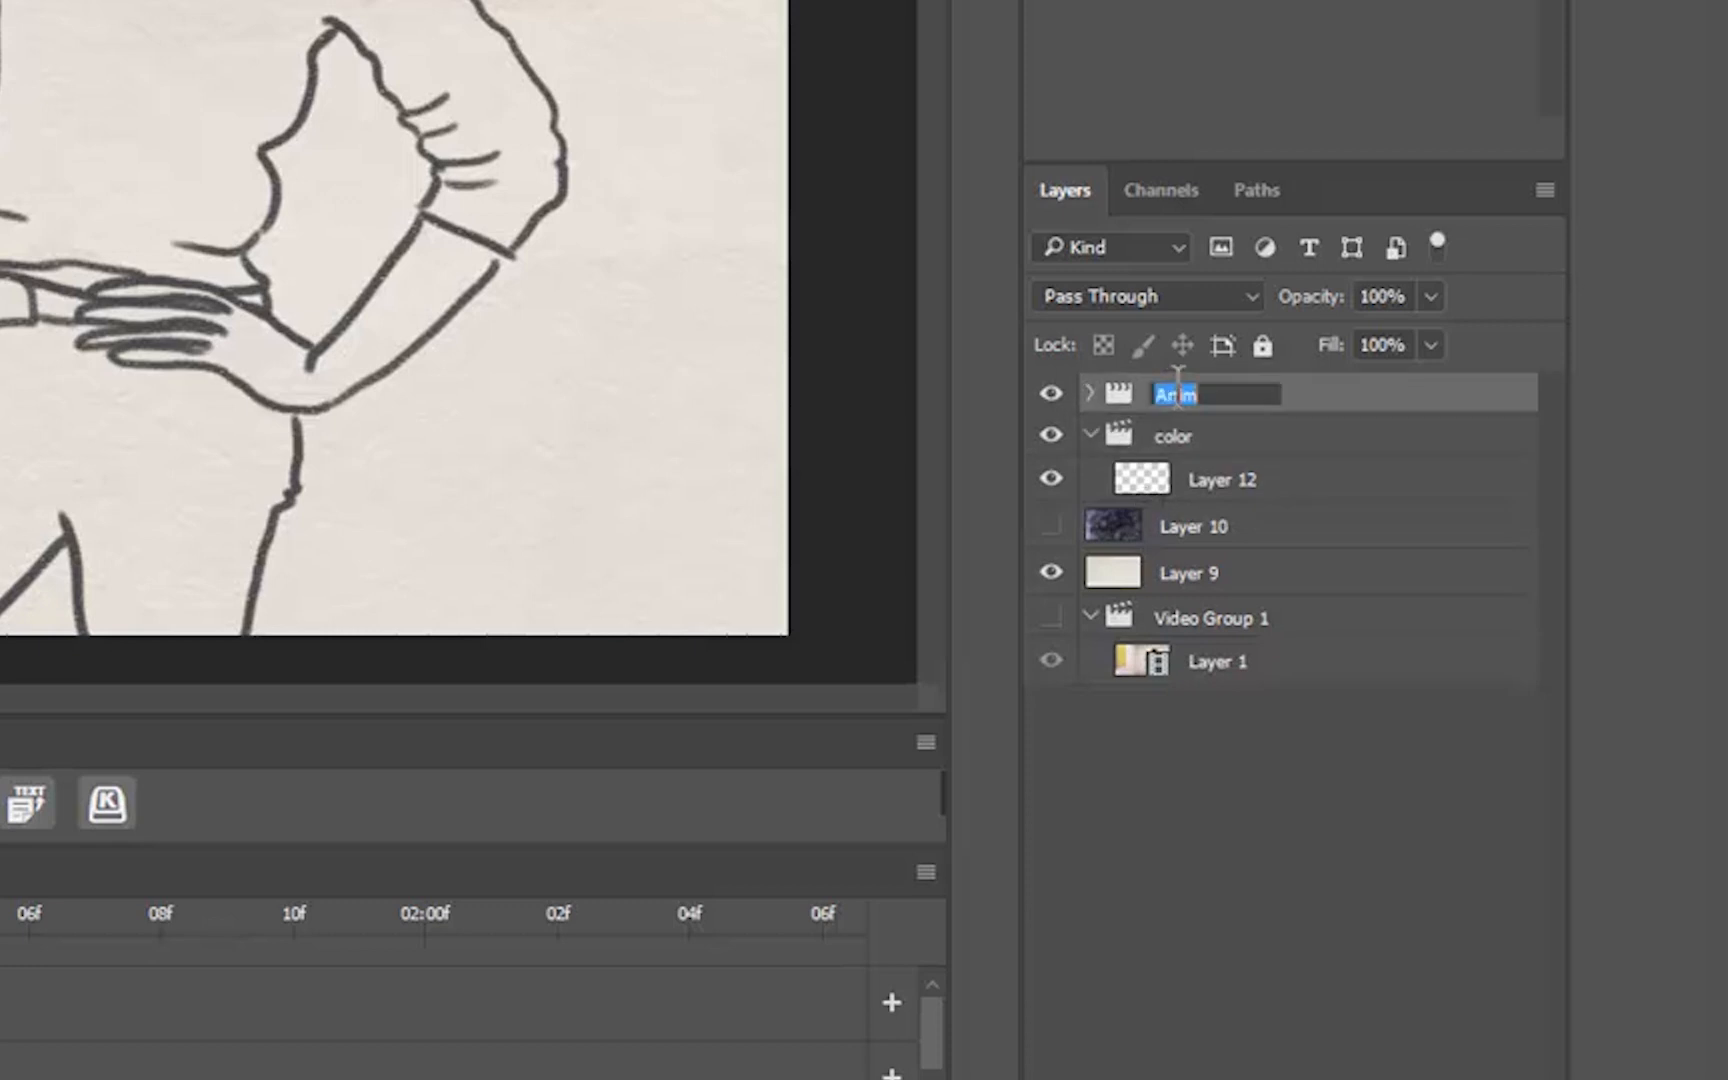
pyautogui.write('line')
pyautogui.press('Return')
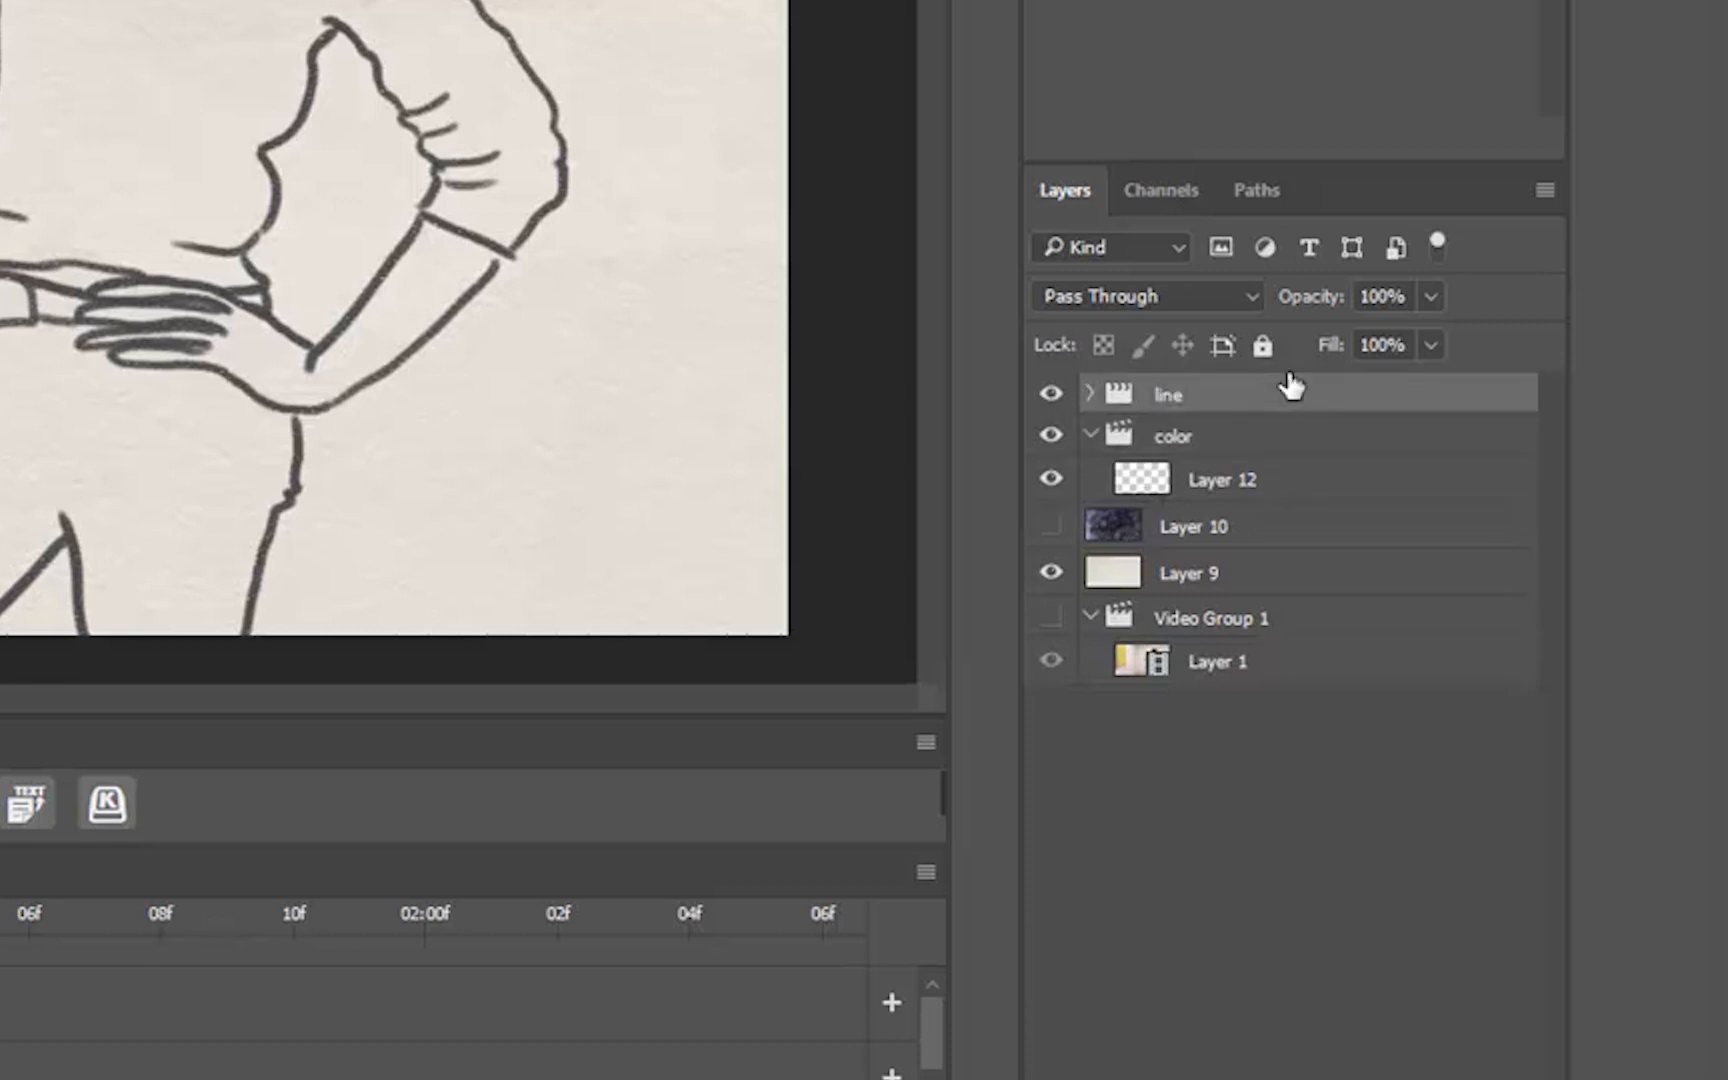
# Step: Select Layer 12 in the color group and choose the light orange swatch with a hard round brush
pyautogui.click(1174, 438)
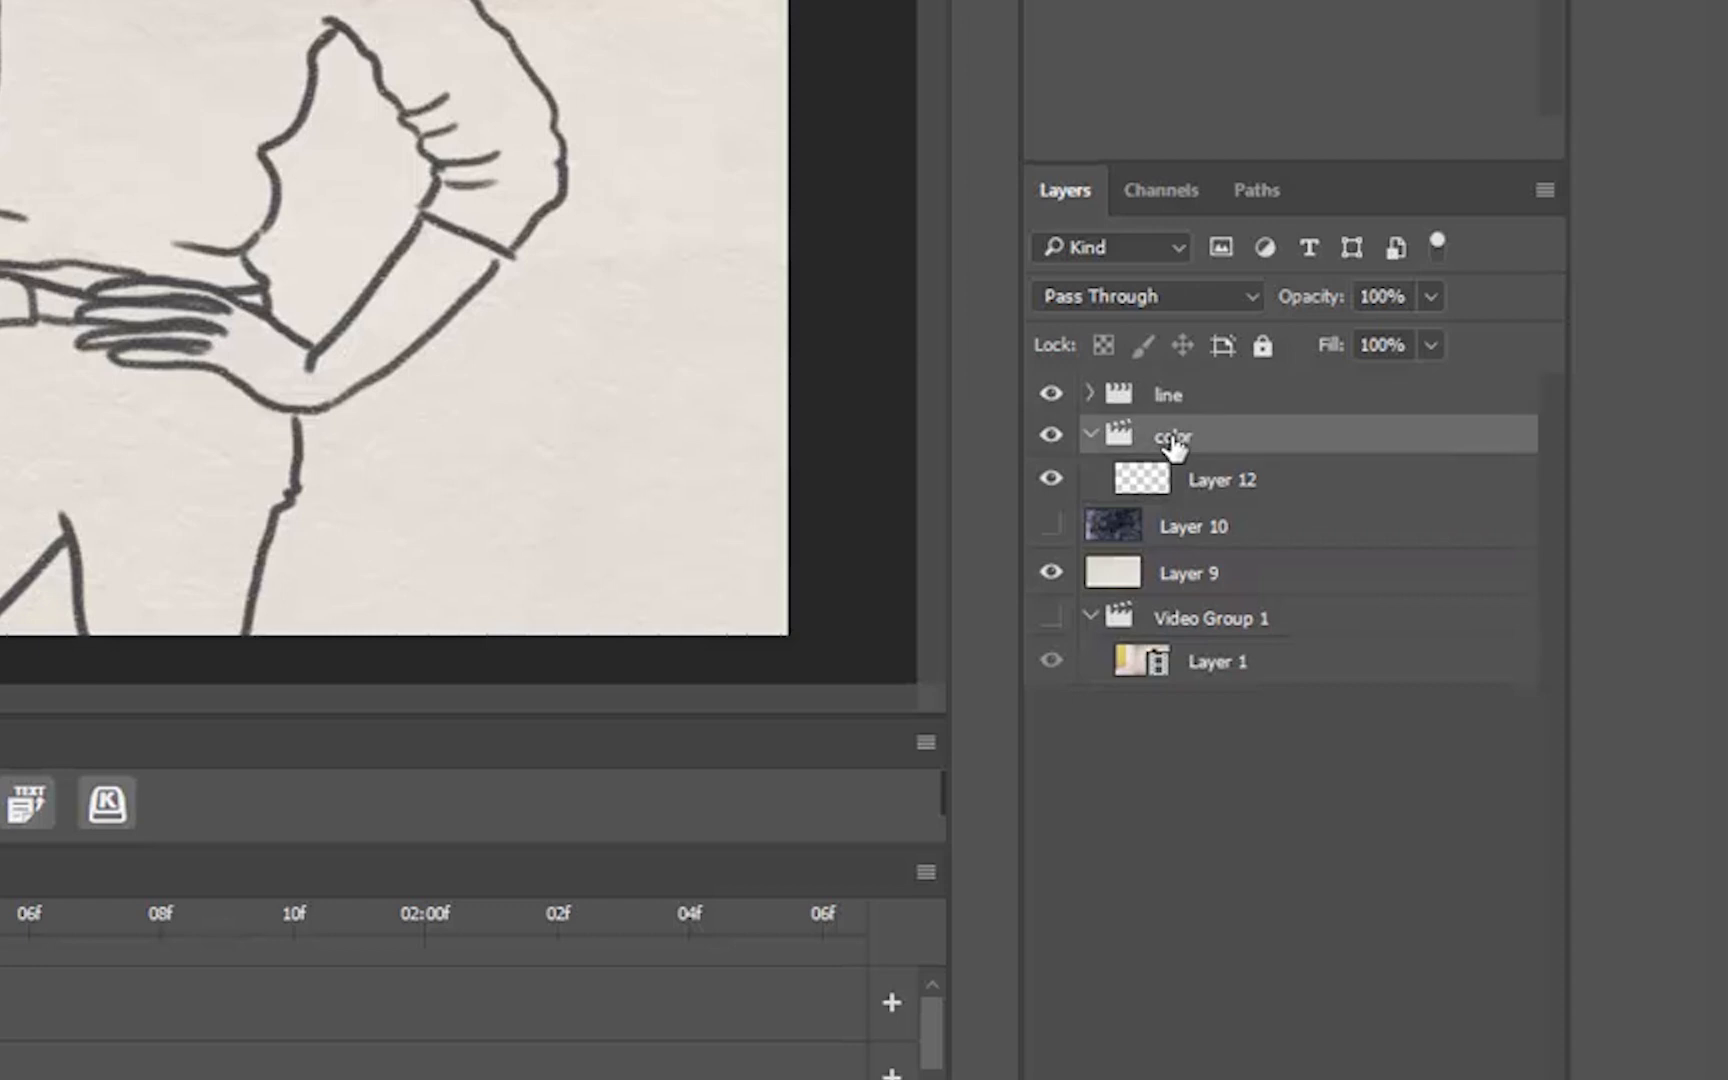
pyautogui.click(1155, 470)
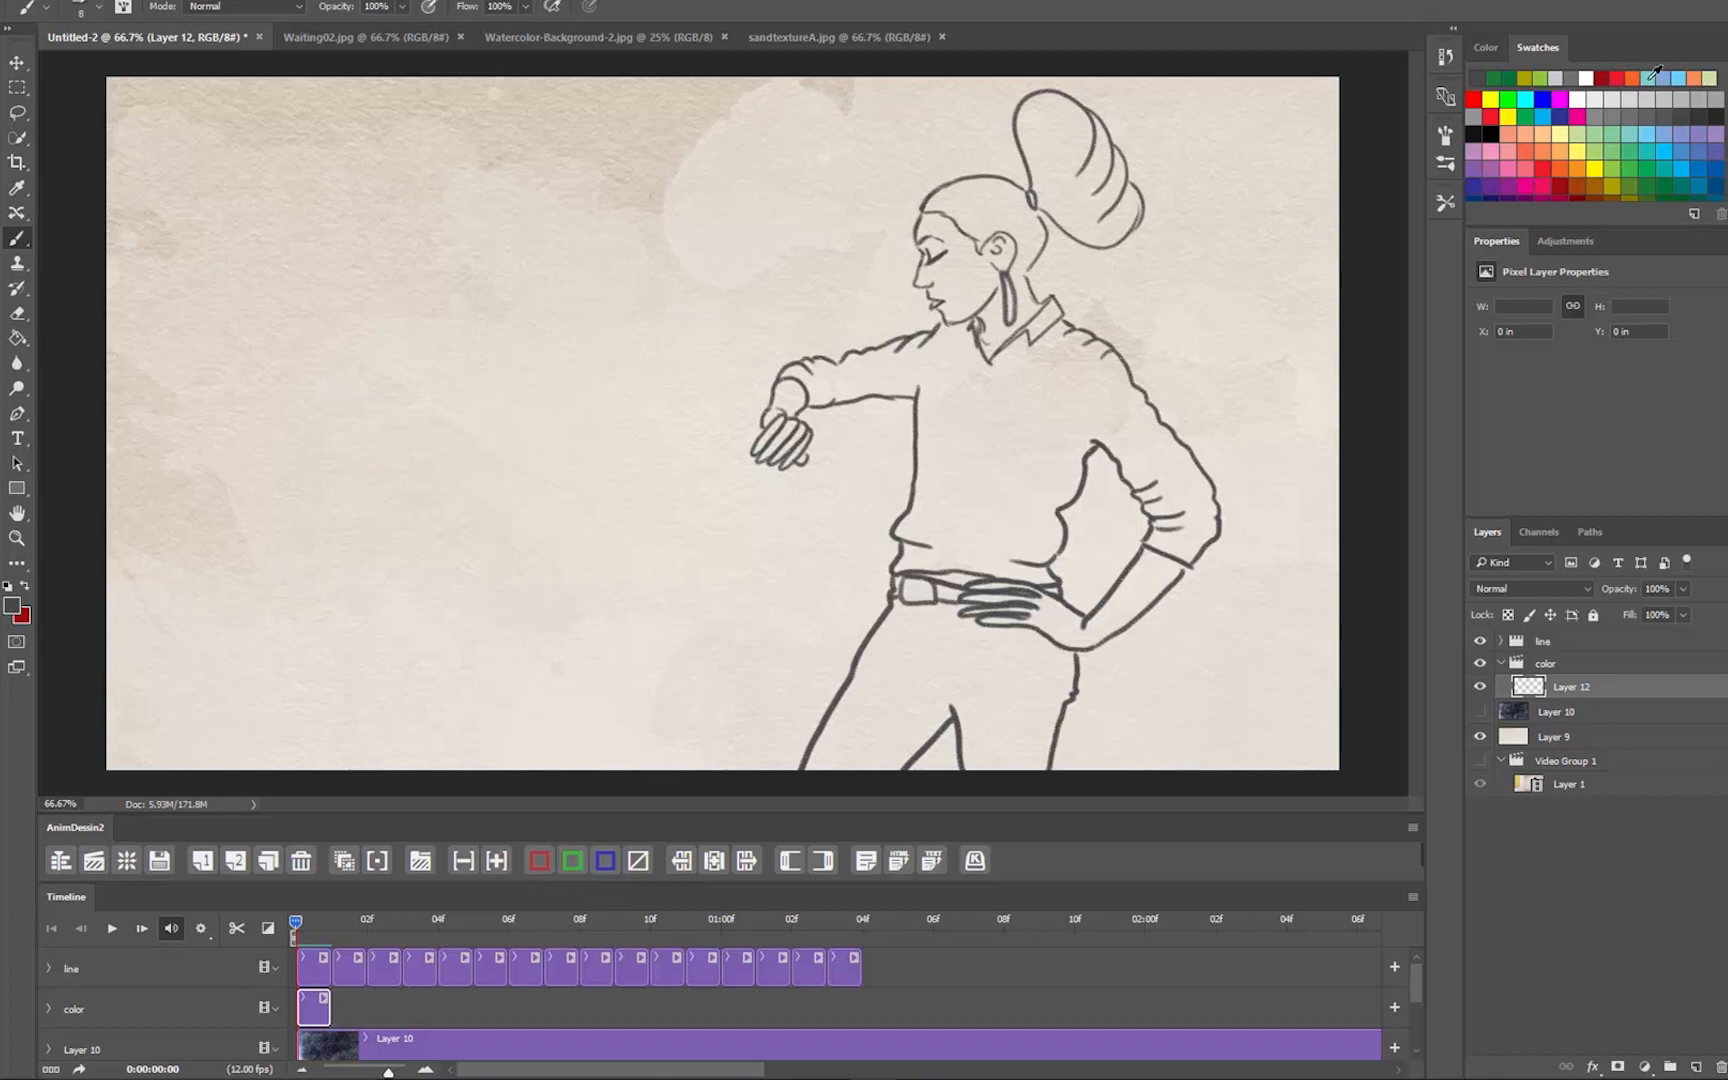
pyautogui.click(1697, 78)
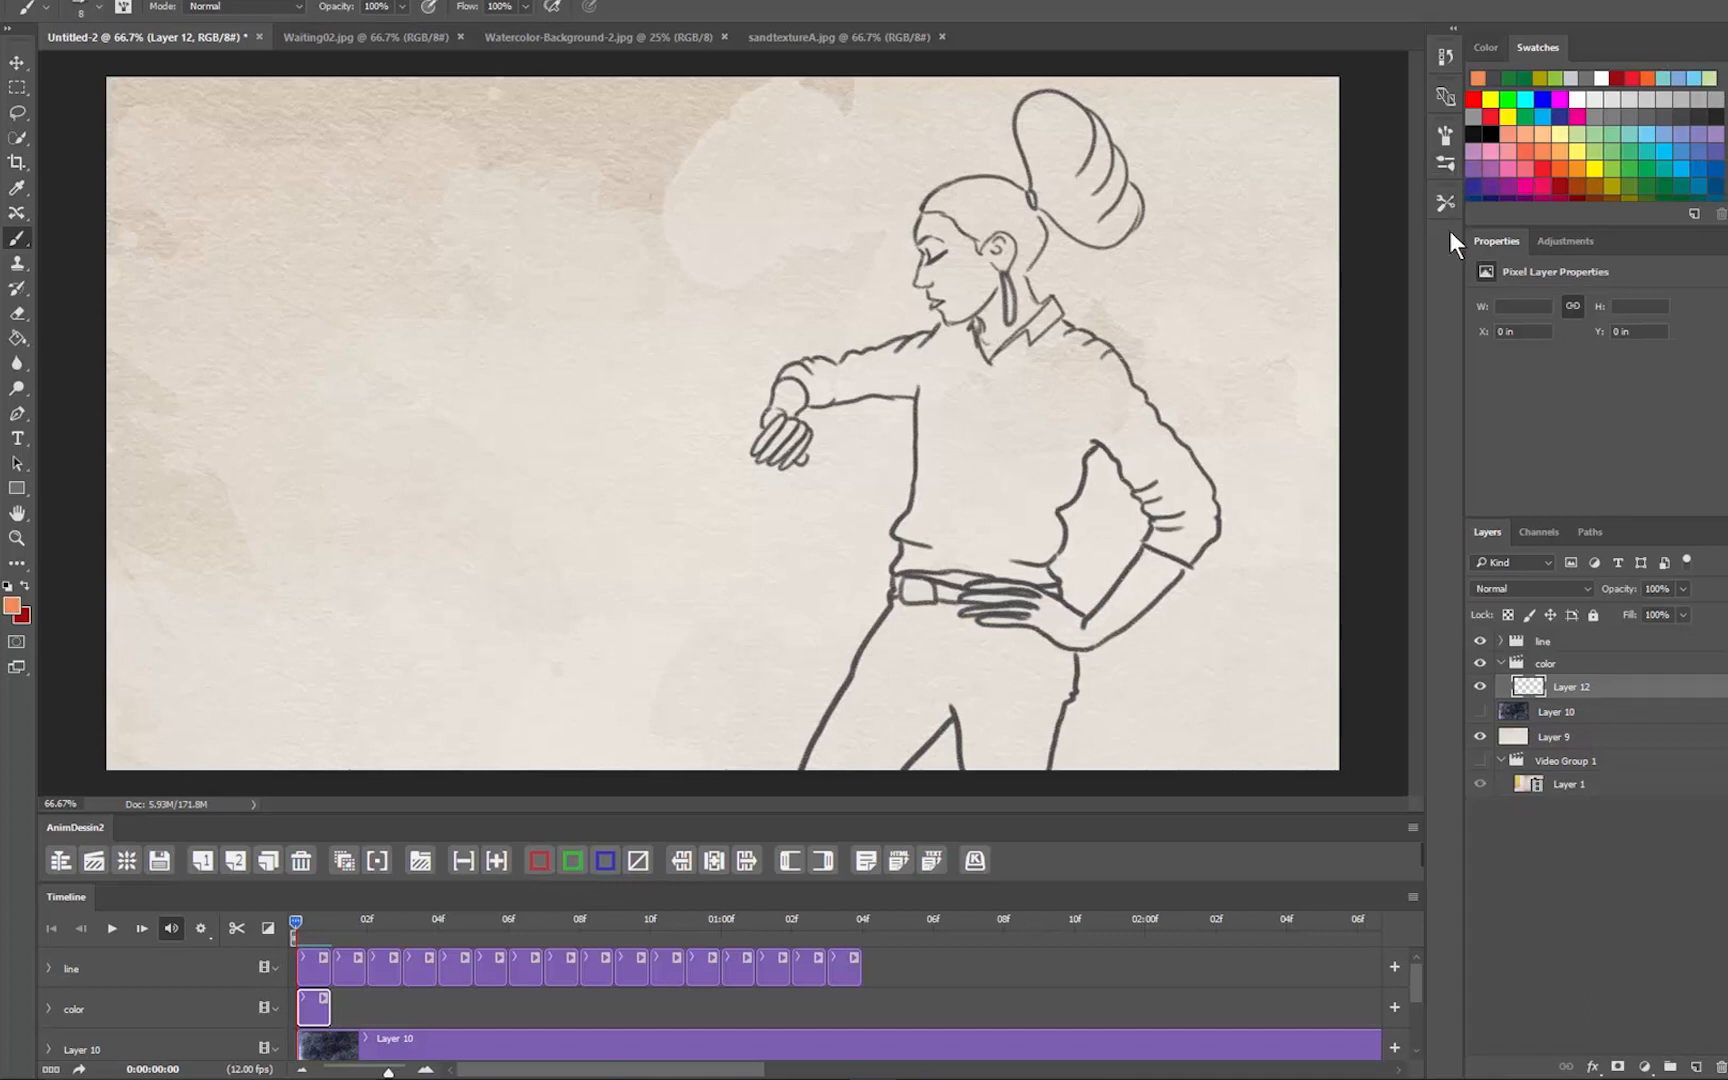
pyautogui.click(1446, 163)
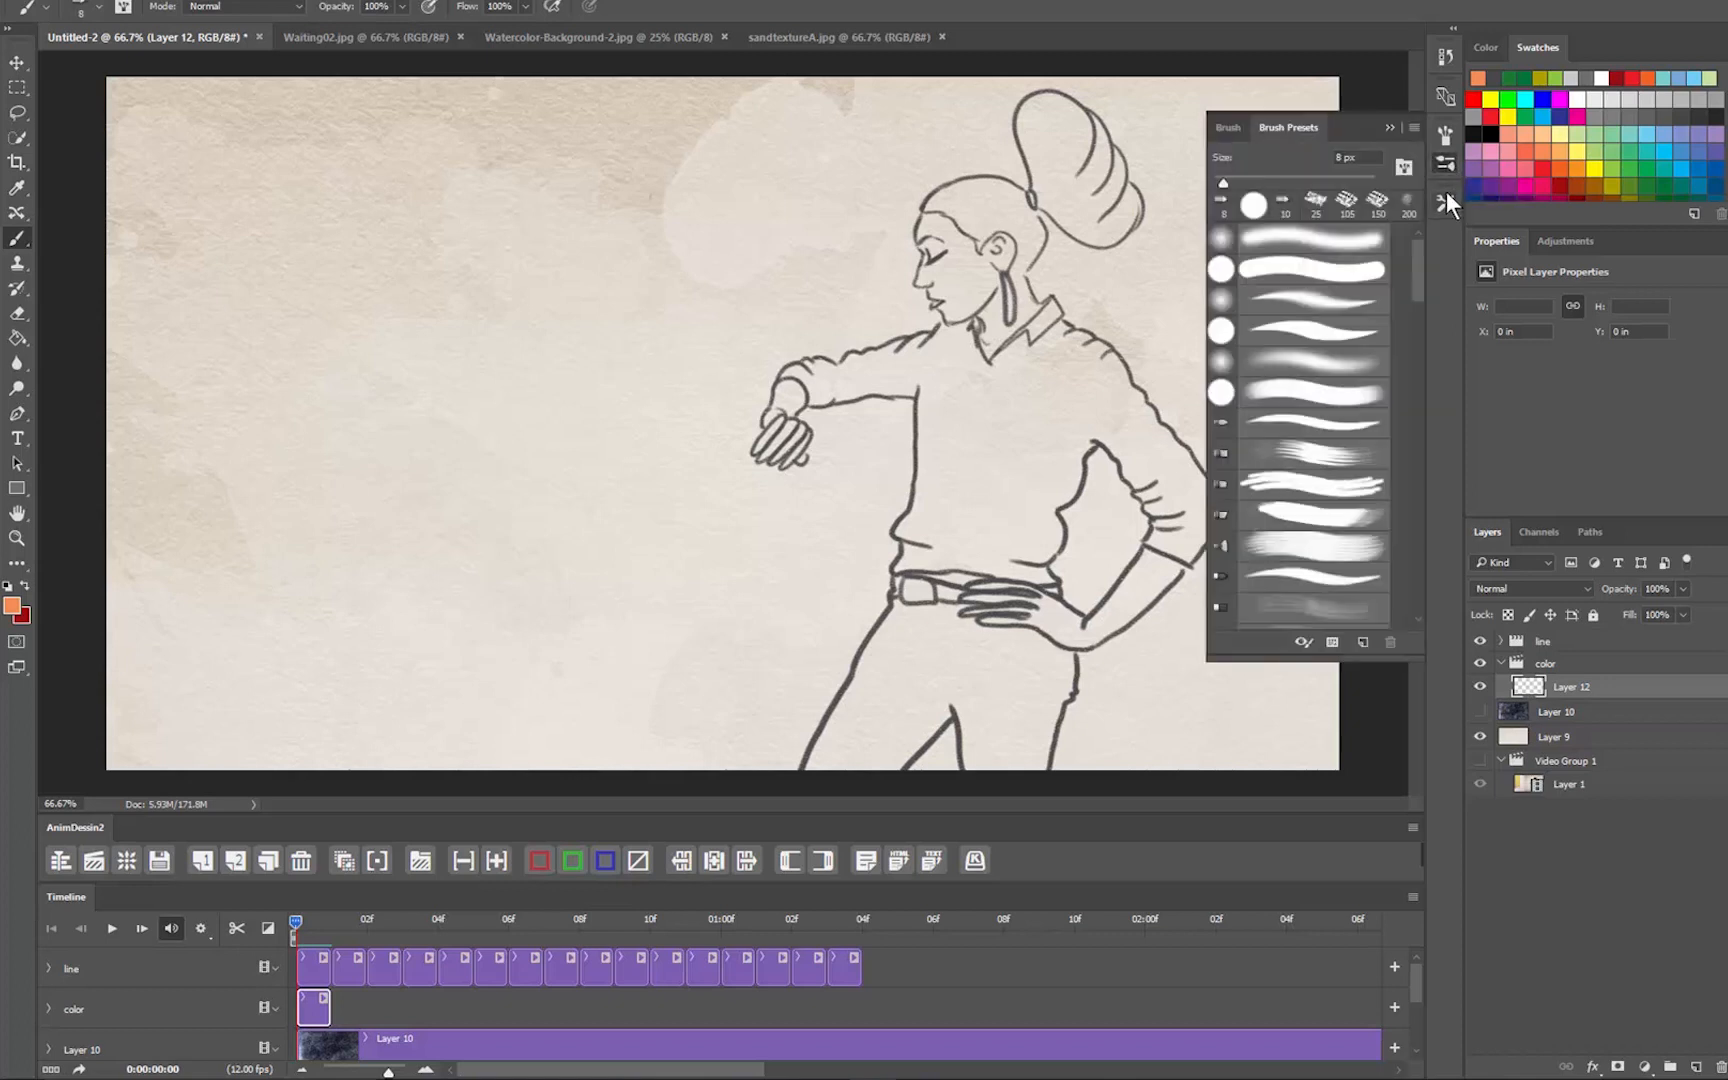
pyautogui.click(1252, 210)
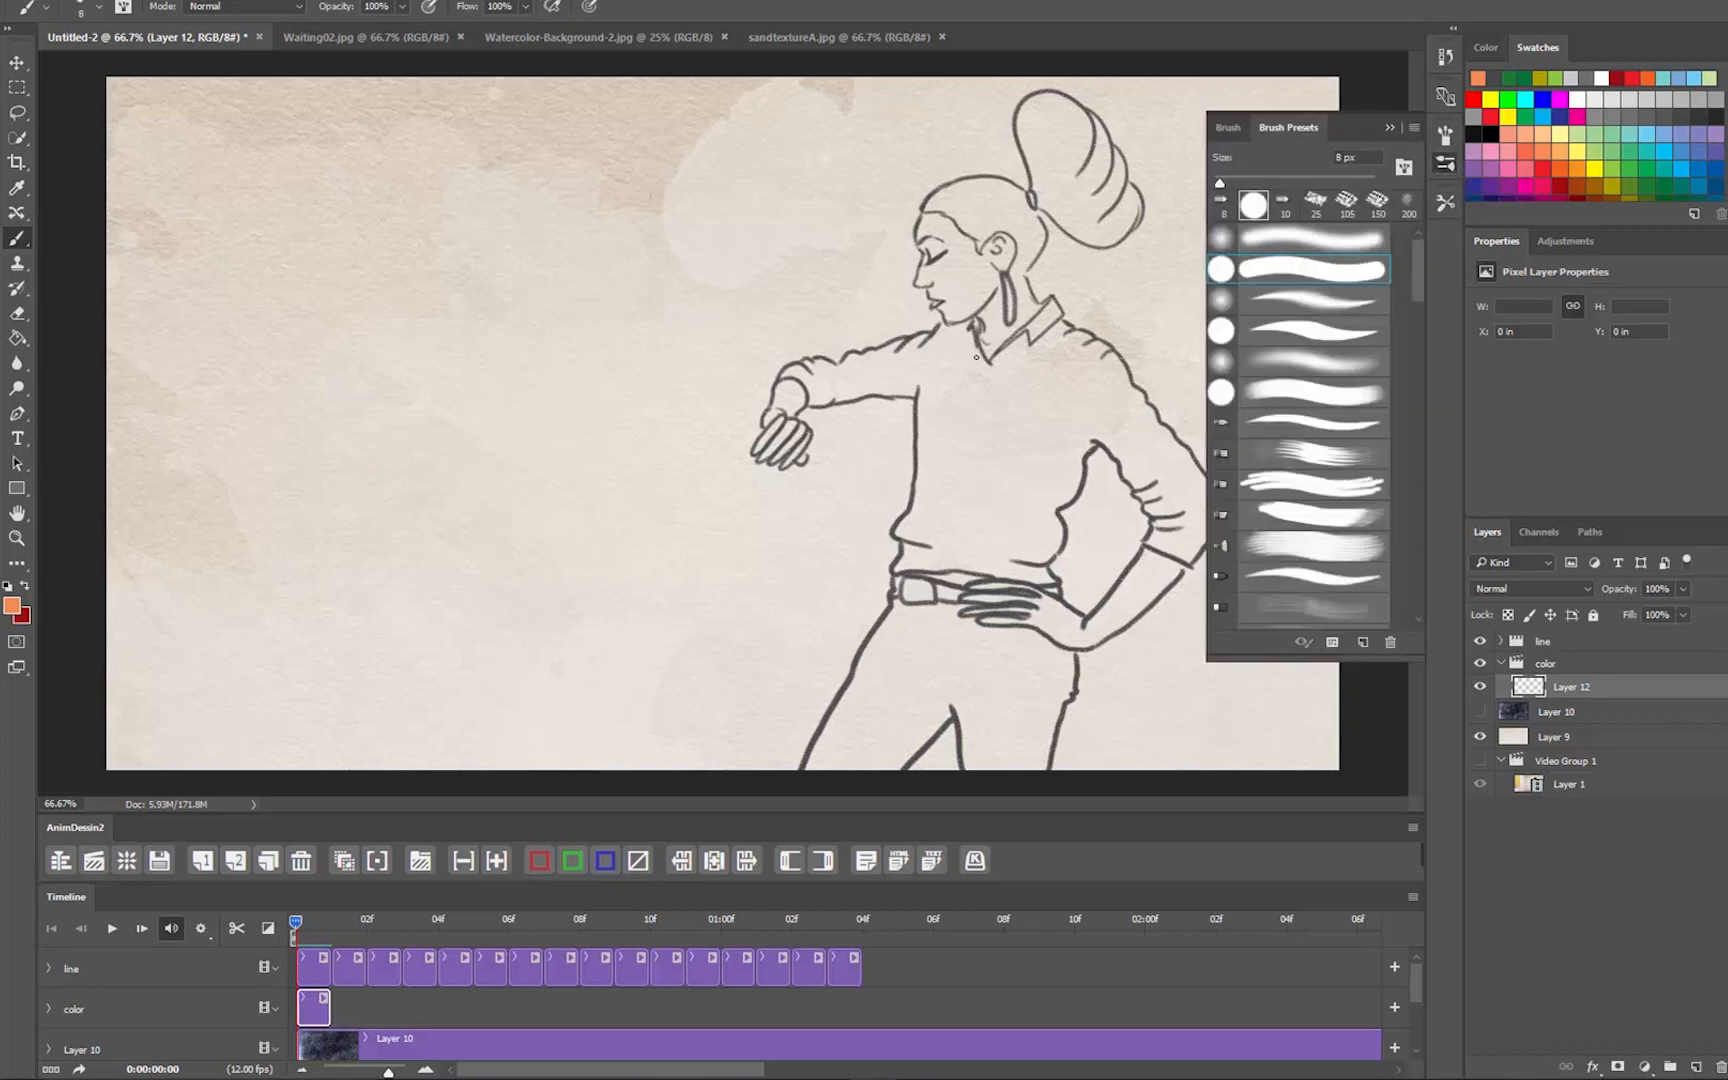
# Step: Paint the woman's face and neck orange on Layer 12 with a 44 px brush
pyautogui.rightClick(937, 264)
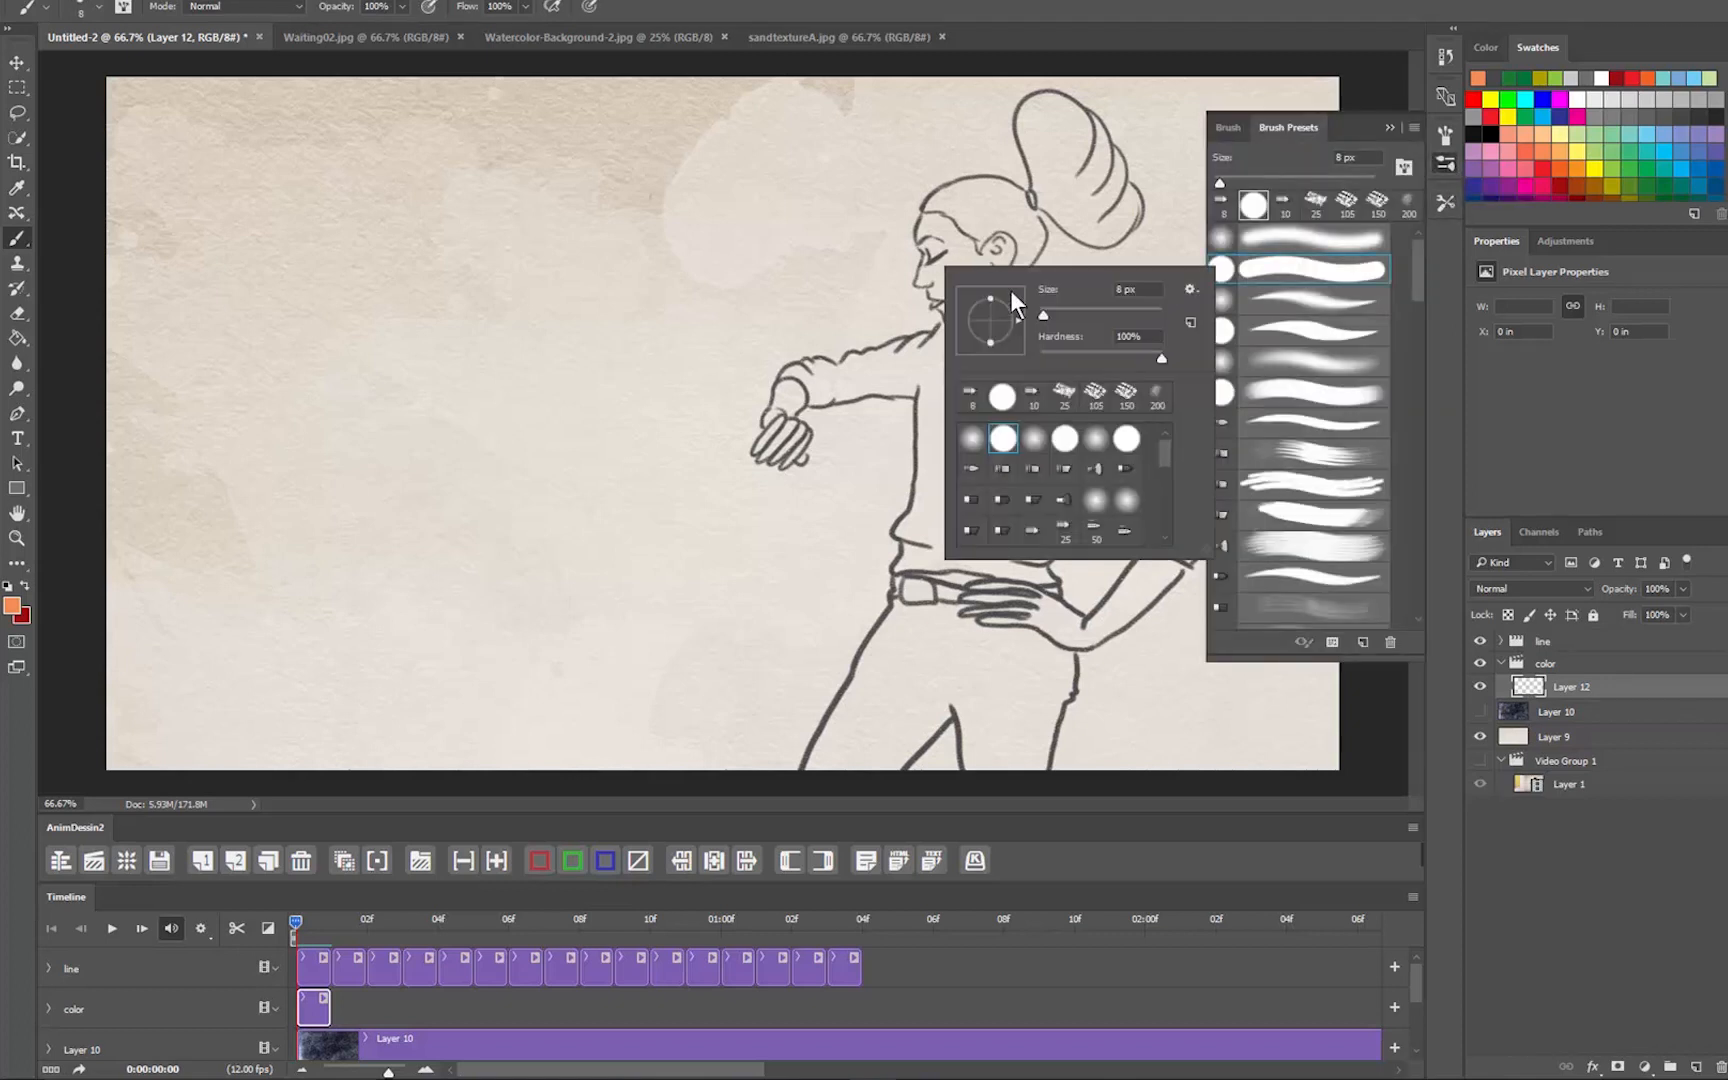
pyautogui.click(936, 243)
pyautogui.moveTo(930, 240)
pyautogui.mouseDown()
pyautogui.moveTo(978, 270)
pyautogui.moveTo(997, 250)
pyautogui.moveTo(973, 304)
pyautogui.moveTo(956, 310)
pyautogui.moveTo(930, 276)
pyautogui.moveTo(969, 276)
pyautogui.moveTo(995, 348)
pyautogui.mouseUp()
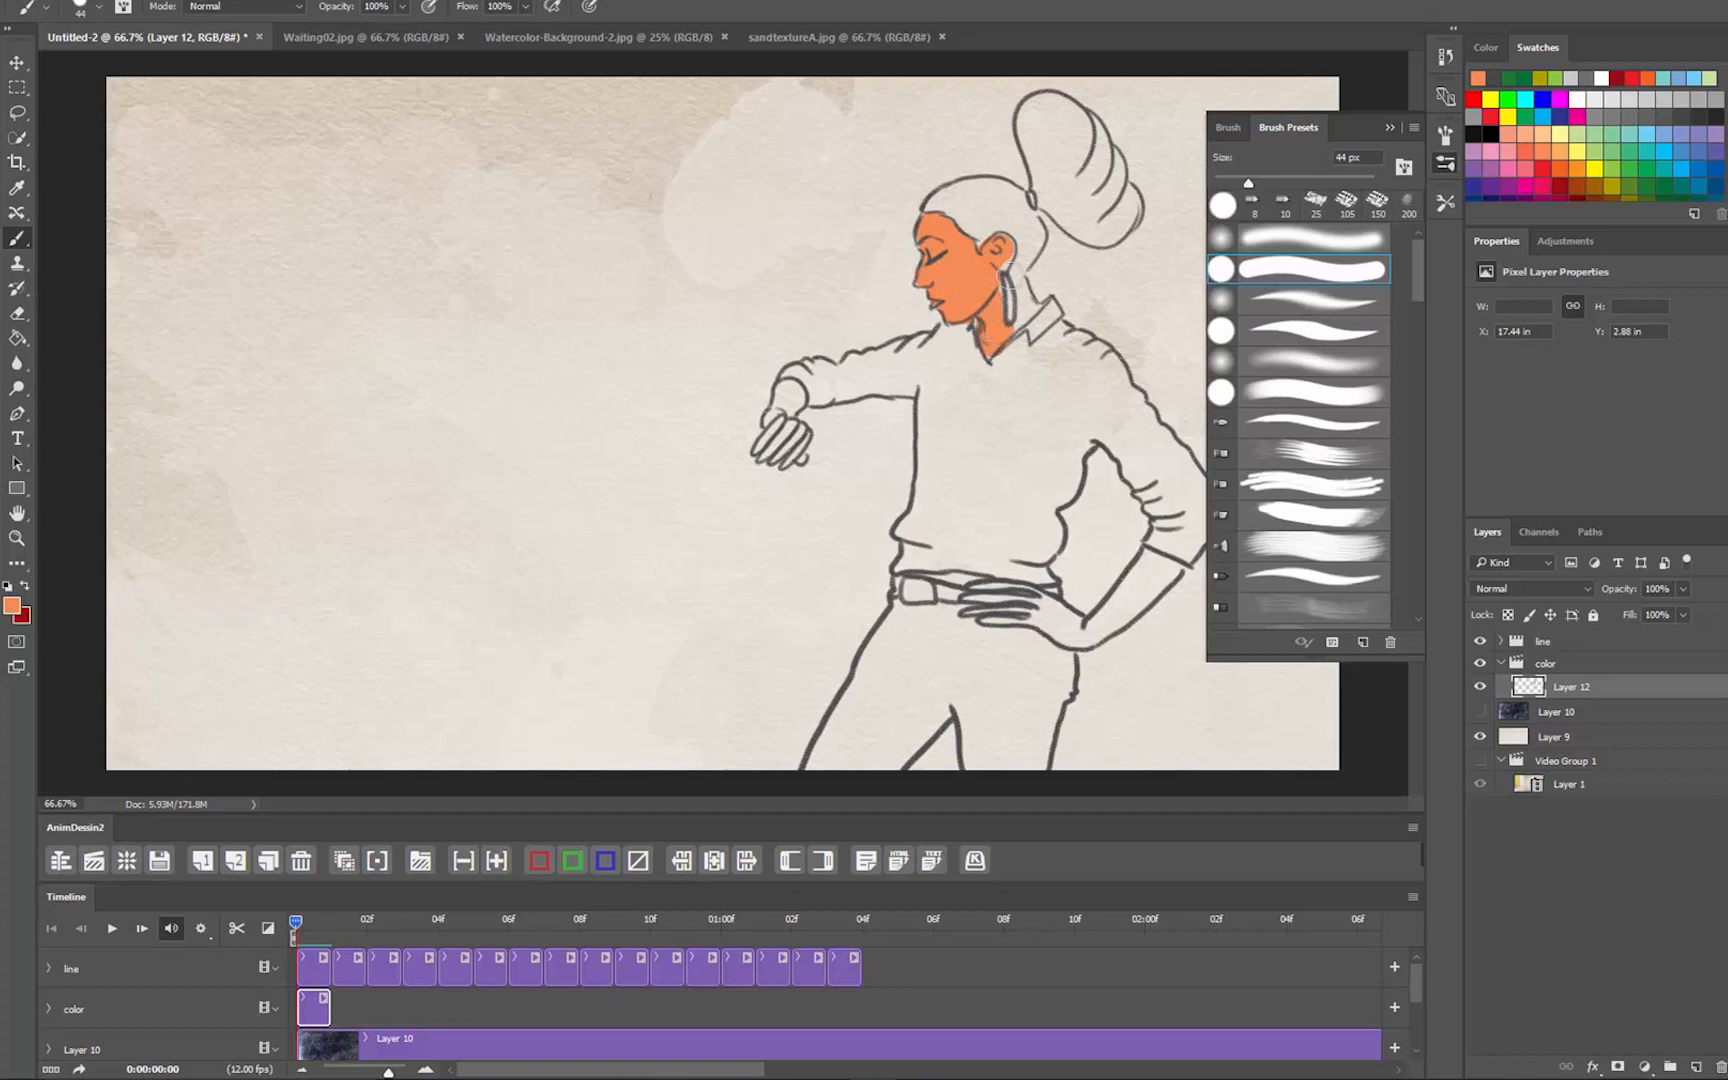
# Step: Reduce the brush to 25 px and paint the rest of the neck, the forearm and both hands orange
pyautogui.rightClick(998, 244)
pyautogui.moveTo(1129, 296); pyautogui.dragTo(1114, 294)
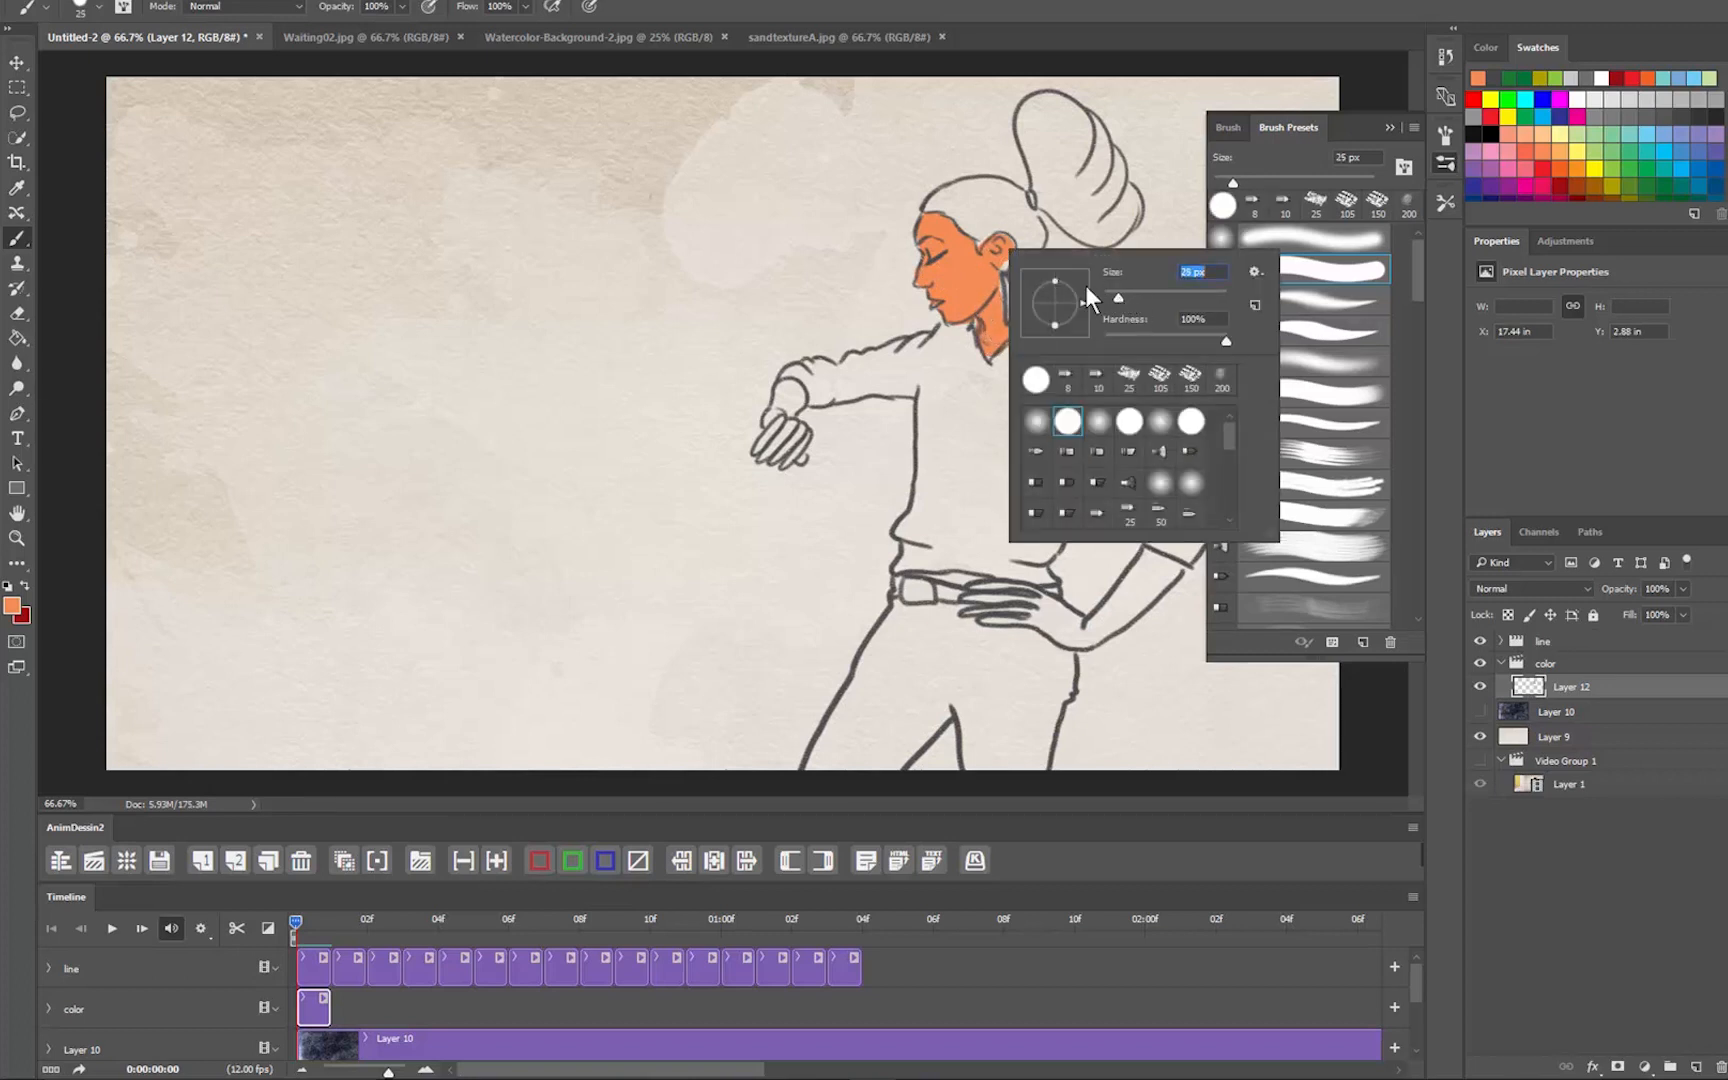
pyautogui.click(1000, 274)
pyautogui.moveTo(999, 266); pyautogui.dragTo(1025, 313)
pyautogui.moveTo(1160, 565)
pyautogui.mouseDown()
pyautogui.moveTo(1090, 635)
pyautogui.moveTo(1176, 569)
pyautogui.moveTo(1096, 636)
pyautogui.moveTo(1148, 578)
pyautogui.moveTo(1103, 625)
pyautogui.moveTo(1072, 629)
pyautogui.moveTo(981, 587)
pyautogui.moveTo(1085, 630)
pyautogui.moveTo(1019, 599)
pyautogui.moveTo(973, 611)
pyautogui.moveTo(1075, 649)
pyautogui.moveTo(1112, 629)
pyautogui.moveTo(1016, 615)
pyautogui.mouseUp()
pyautogui.moveTo(784, 409); pyautogui.dragTo(775, 450)
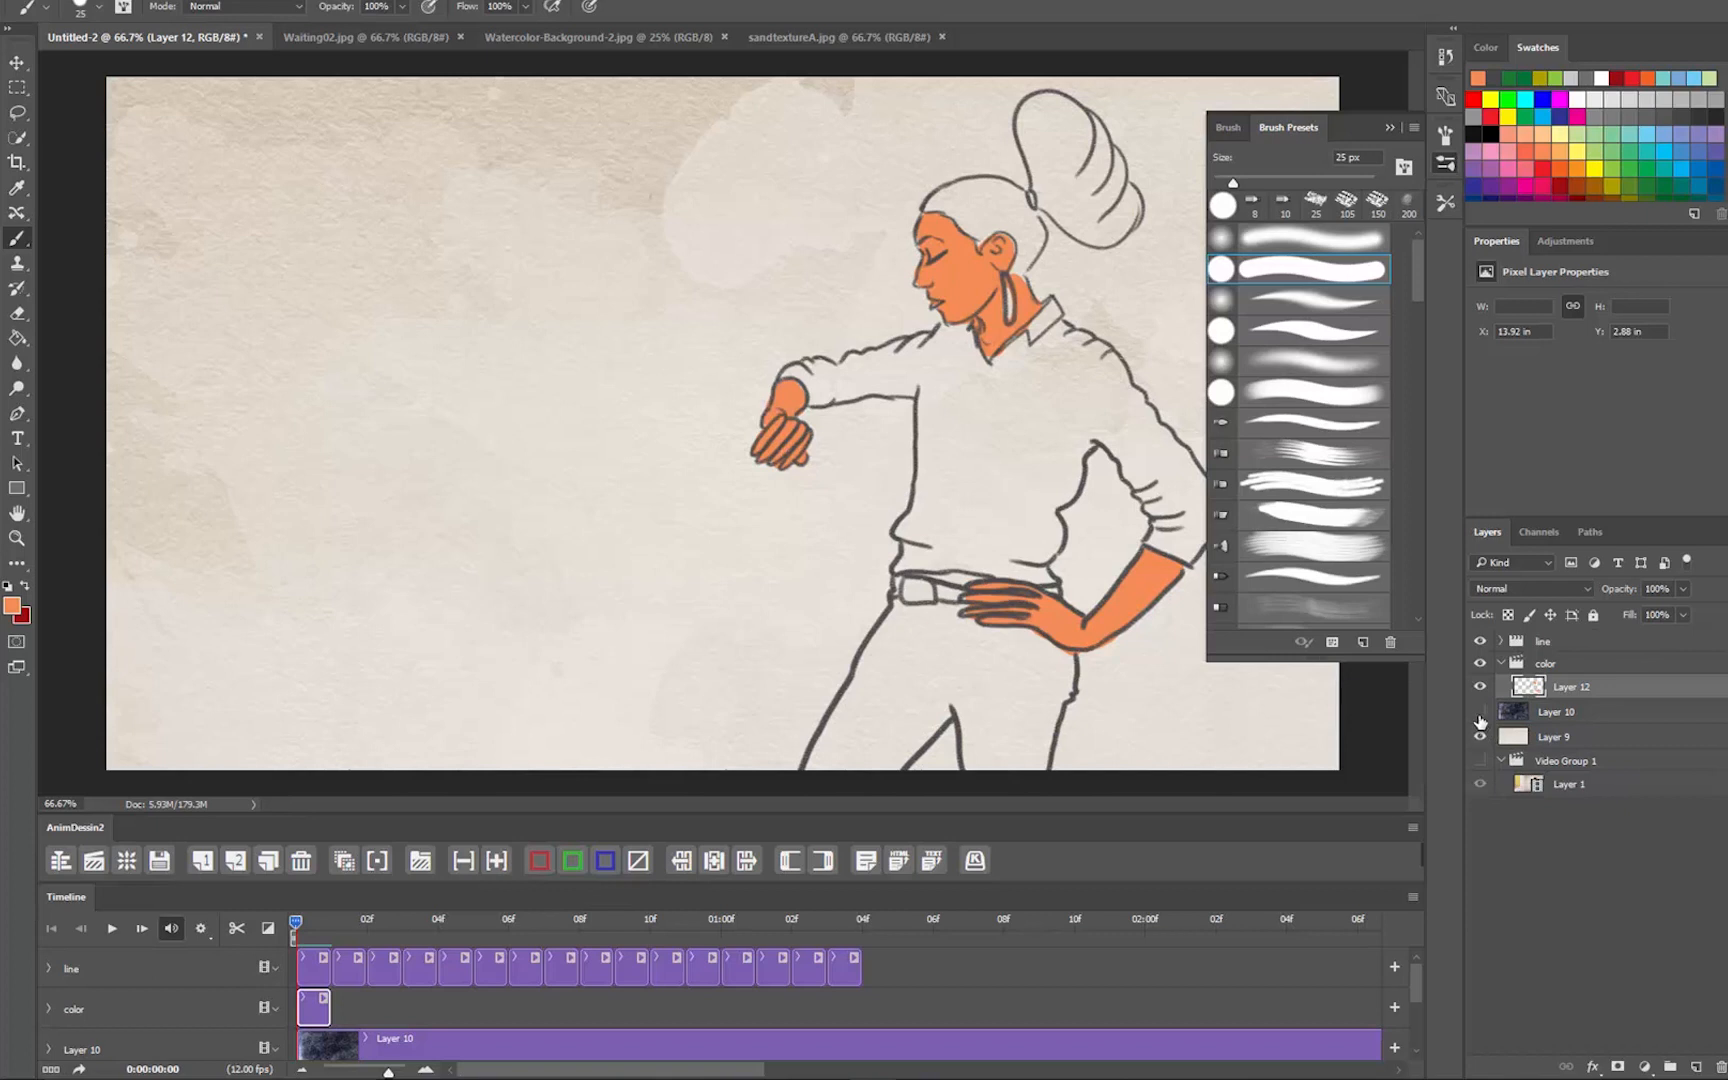
# Step: Show the Layer 10 texture and invert the Layer 9 paper to make the background dark
pyautogui.click(1480, 711)
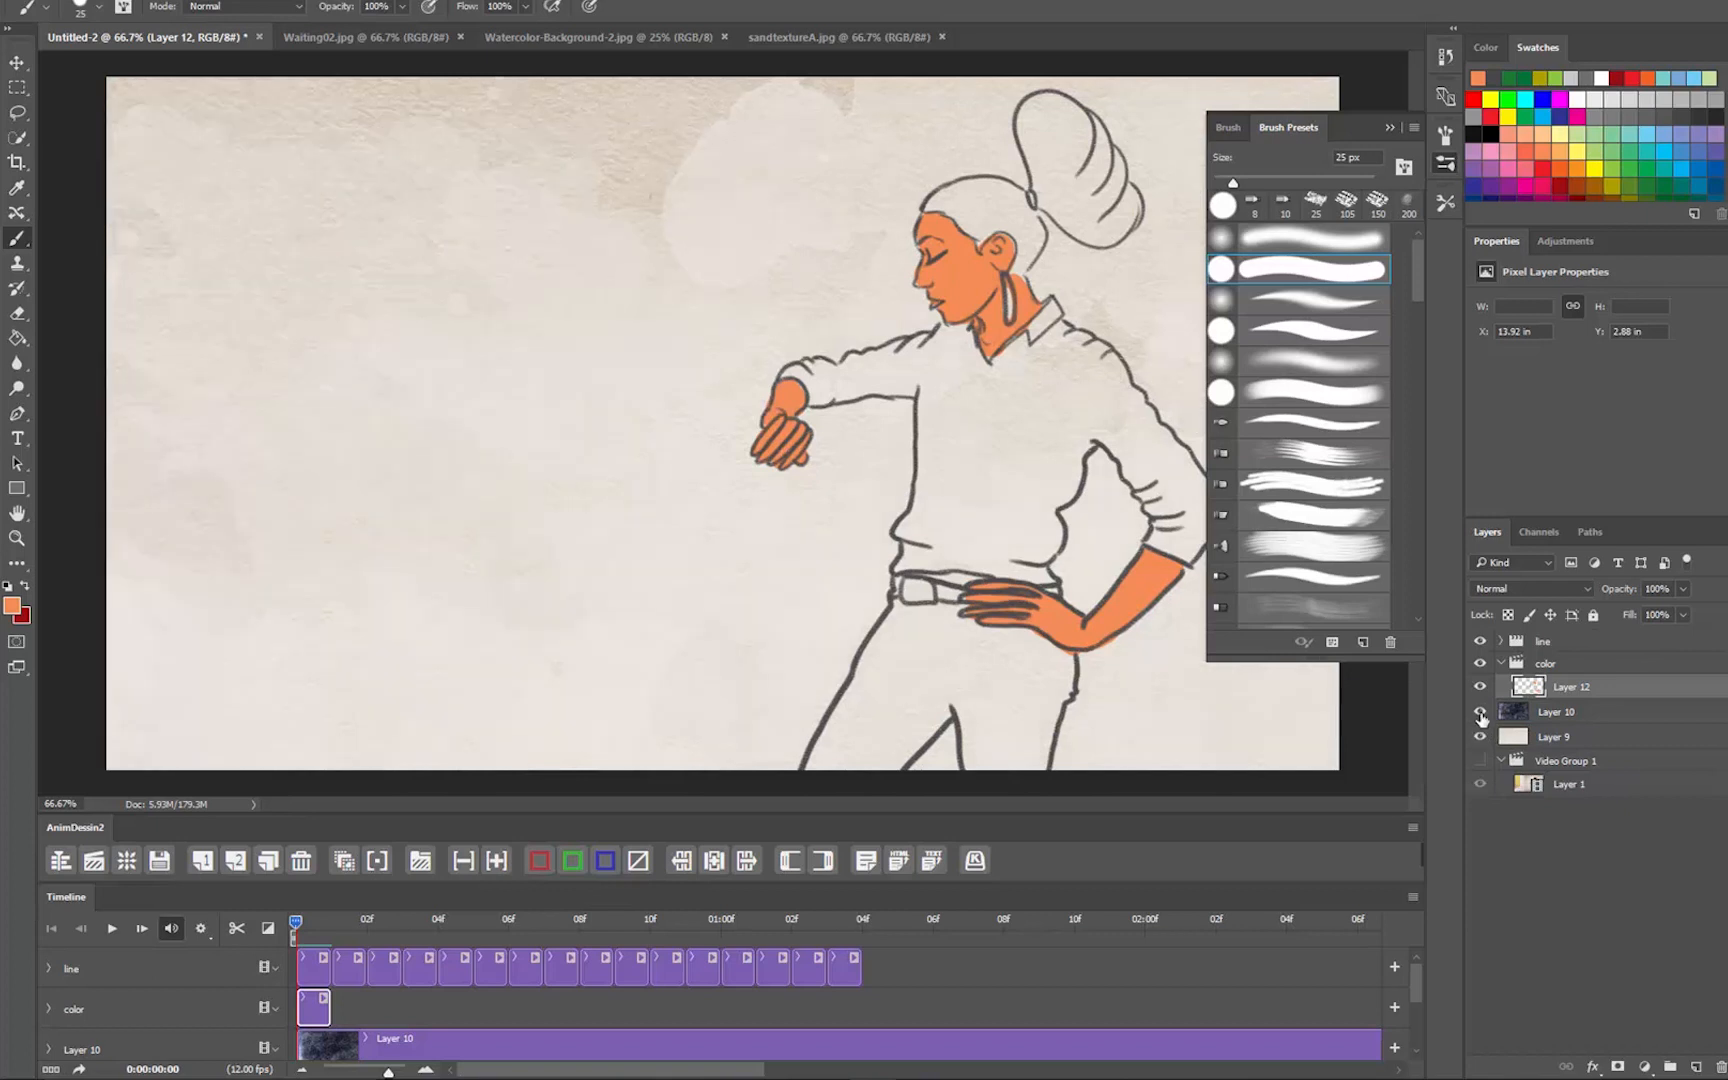
pyautogui.click(1540, 733)
pyautogui.click(1480, 711)
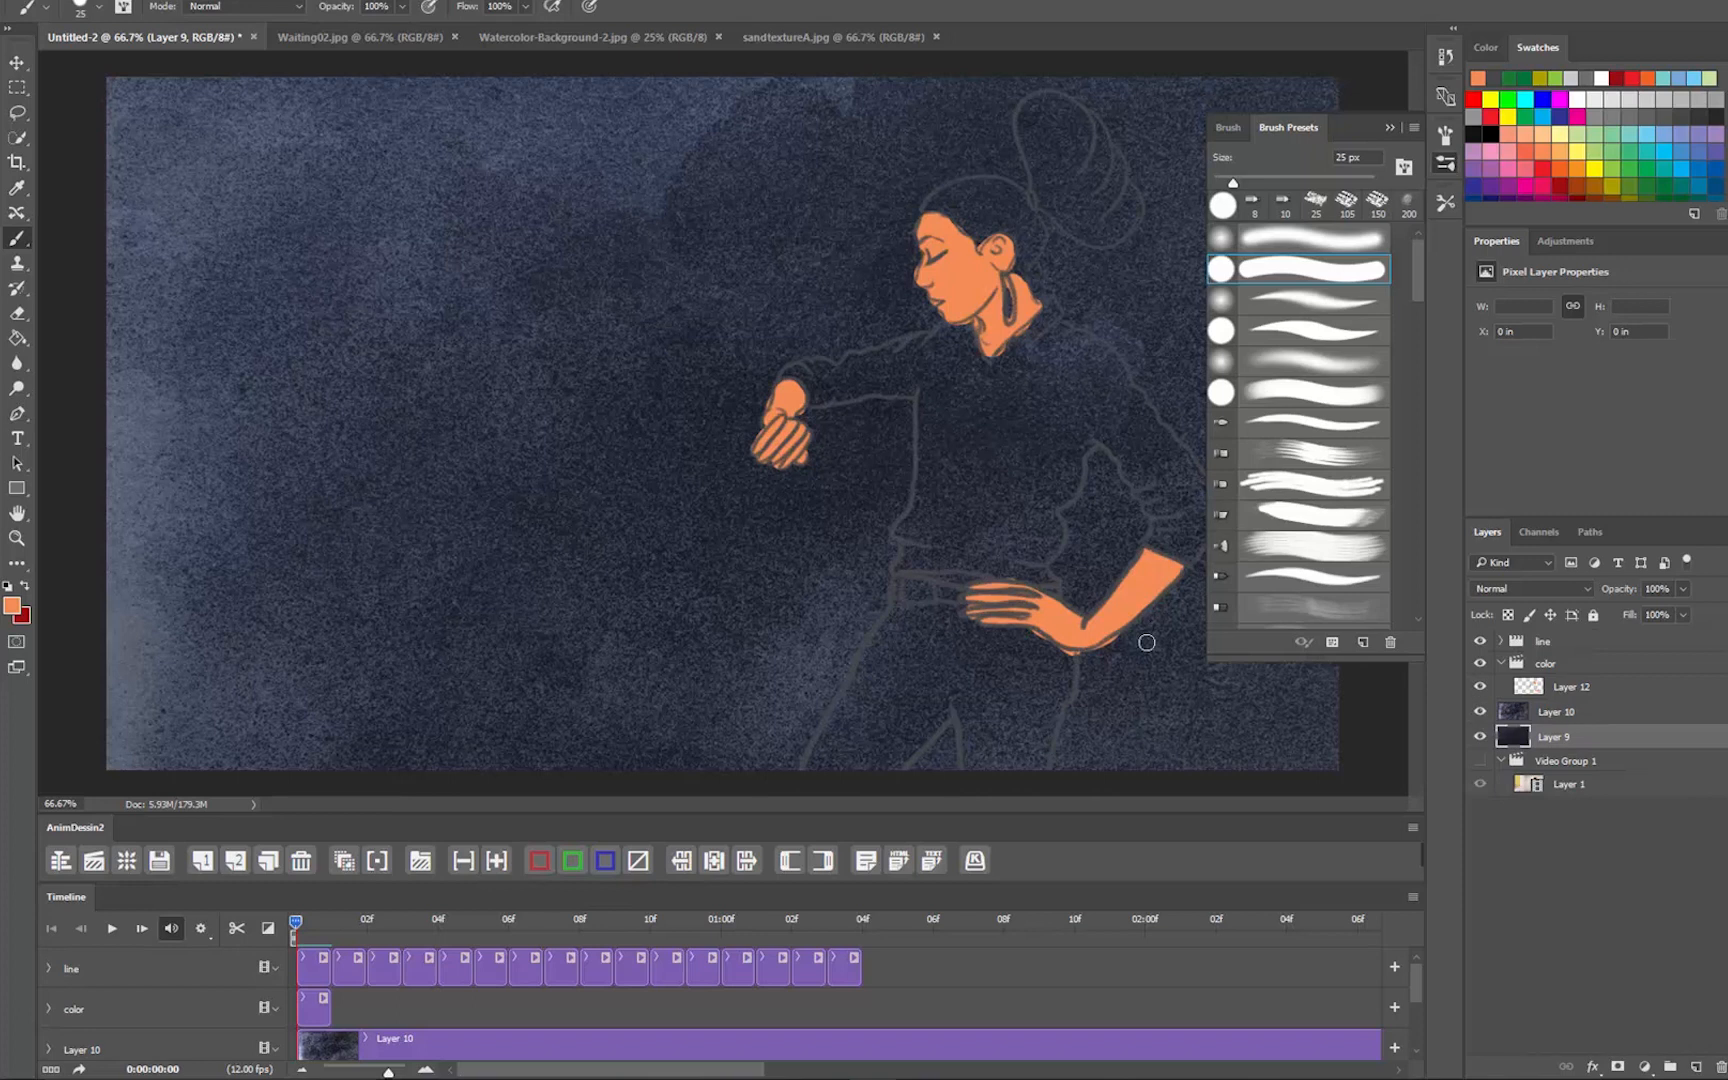
# Step: Undo the stray stroke on Layer 9 and refine the fingers of the hand on the hip on Layer 12 with a 17 px brush
pyautogui.moveTo(1118, 646); pyautogui.dragTo(1100, 651)
pyautogui.hotkey('ctrl', 'z')
pyautogui.click(1530, 695)
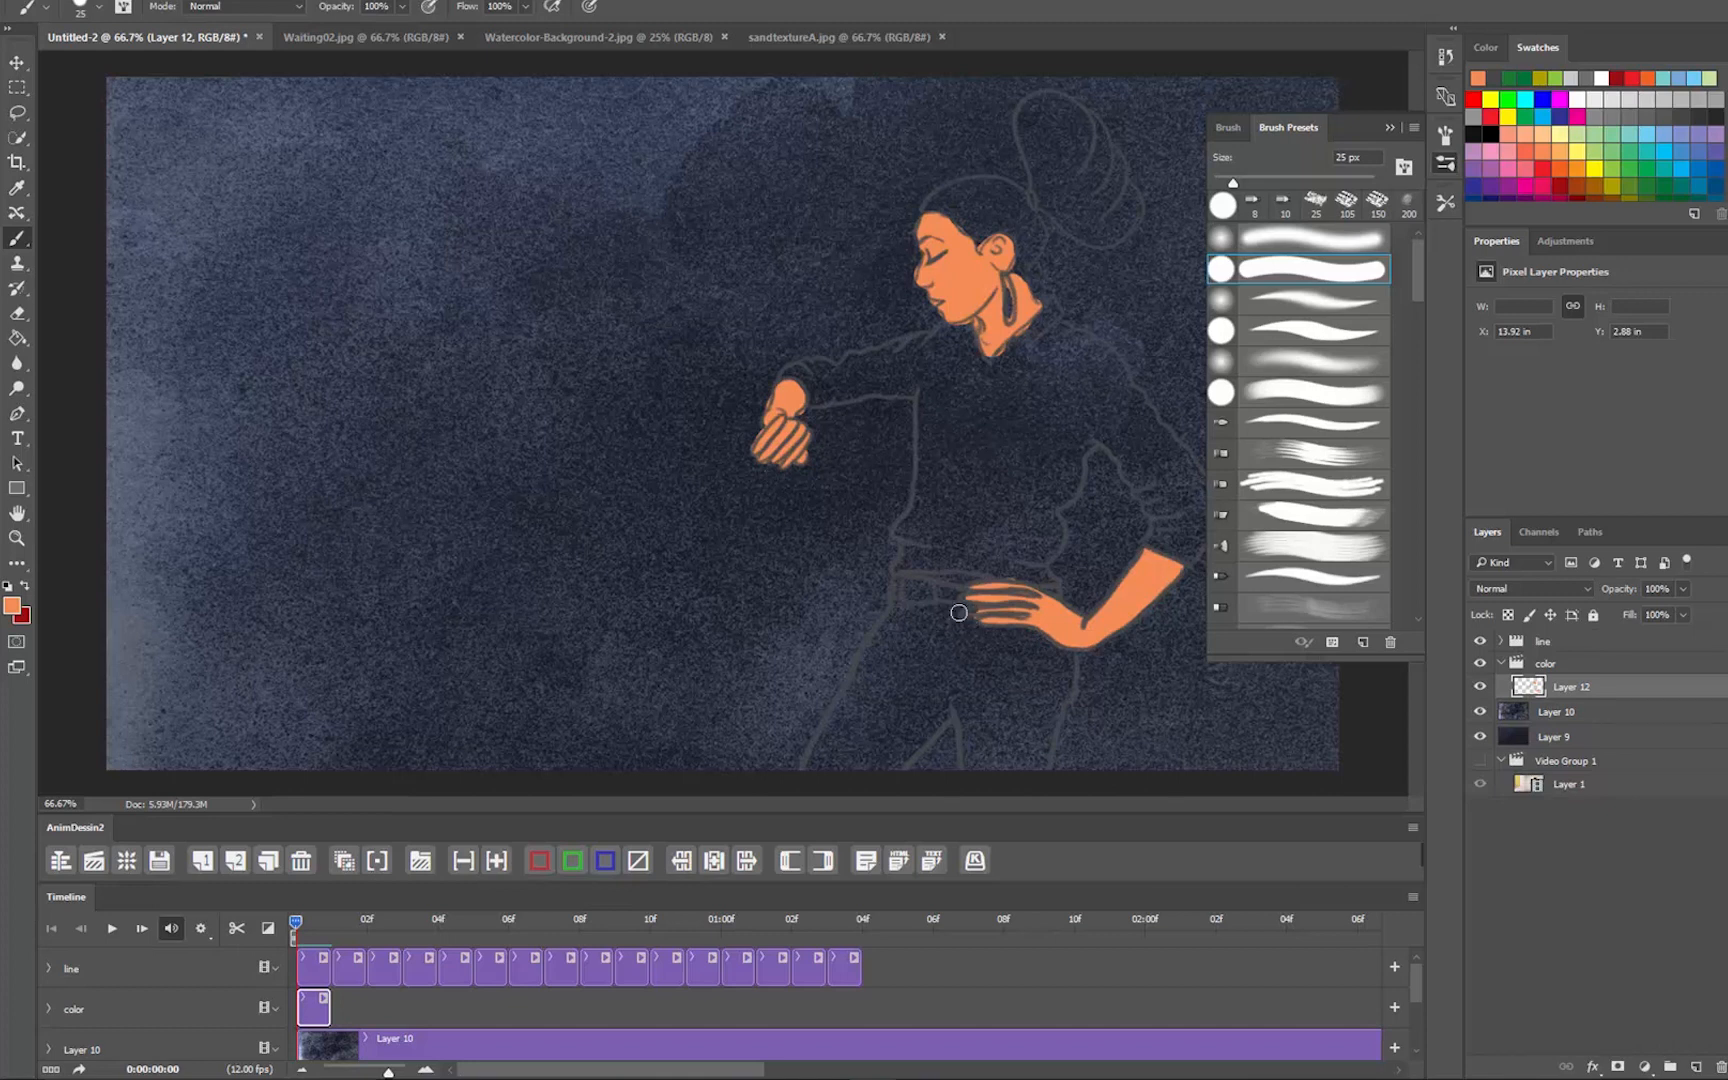
pyautogui.rightClick(1011, 627)
pyautogui.moveTo(1140, 672); pyautogui.dragTo(1119, 672)
pyautogui.press('Return')
pyautogui.moveTo(969, 614); pyautogui.dragTo(1003, 593)
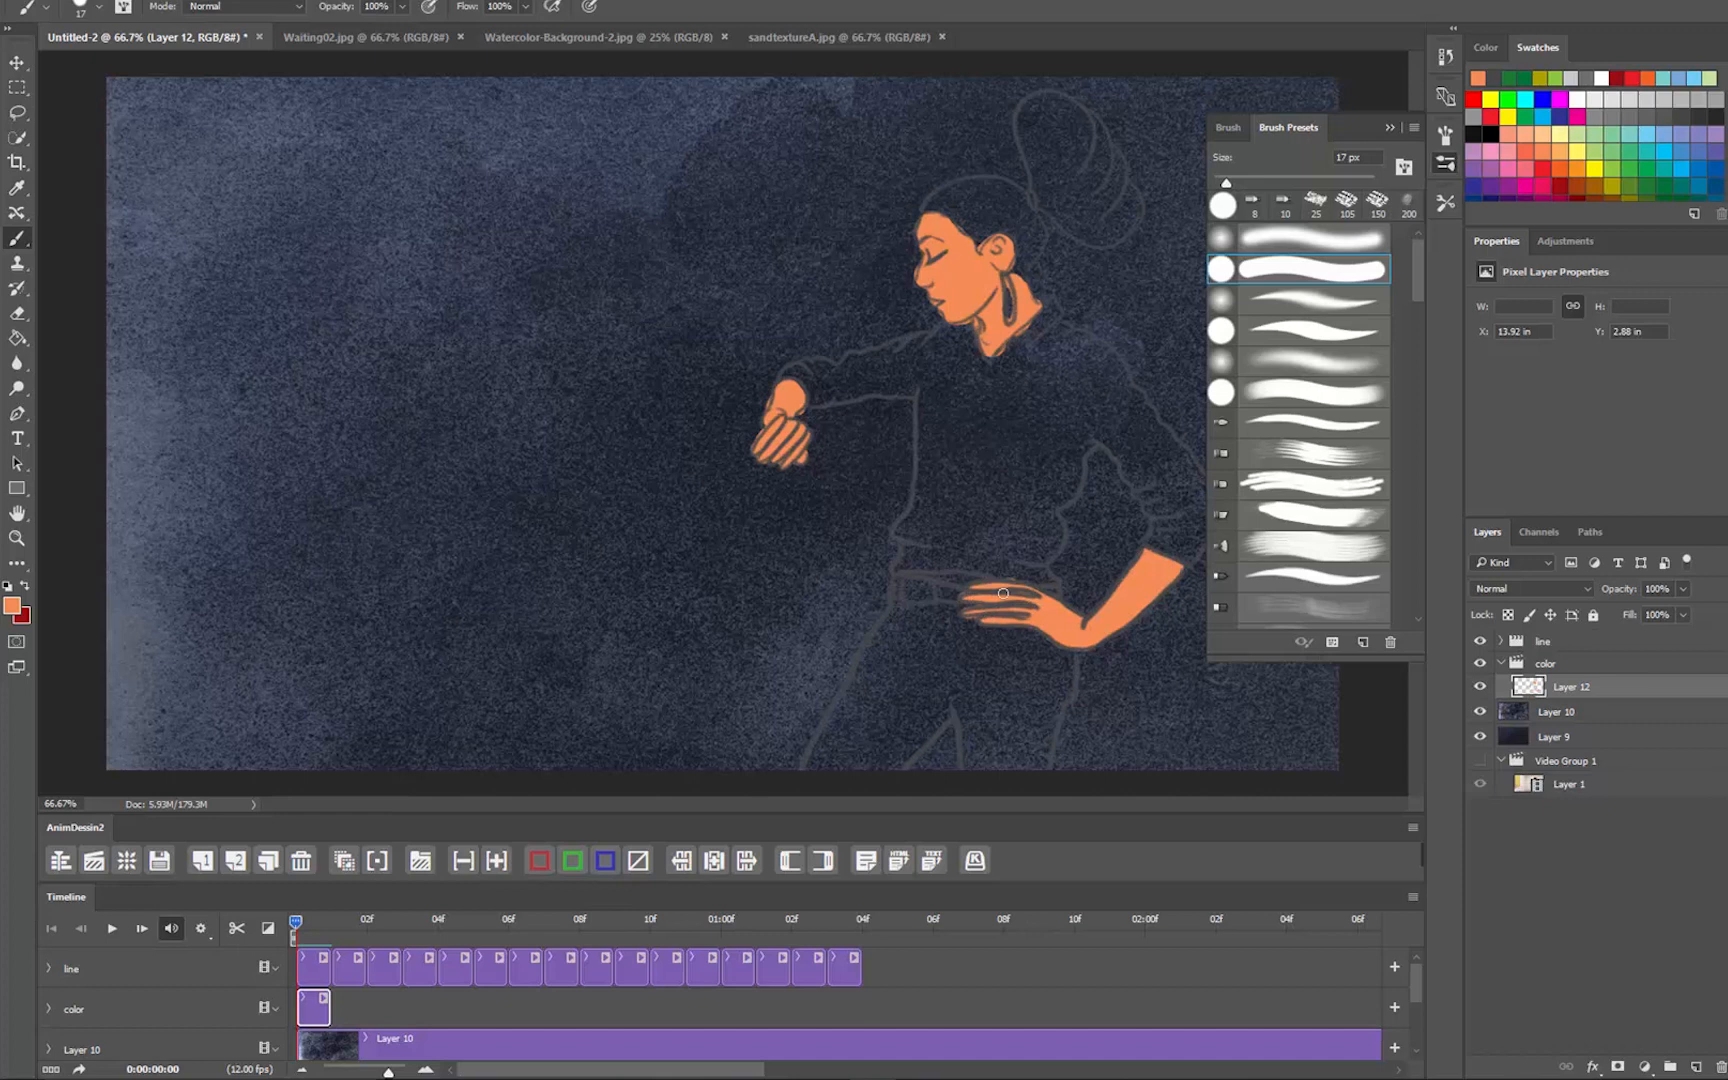